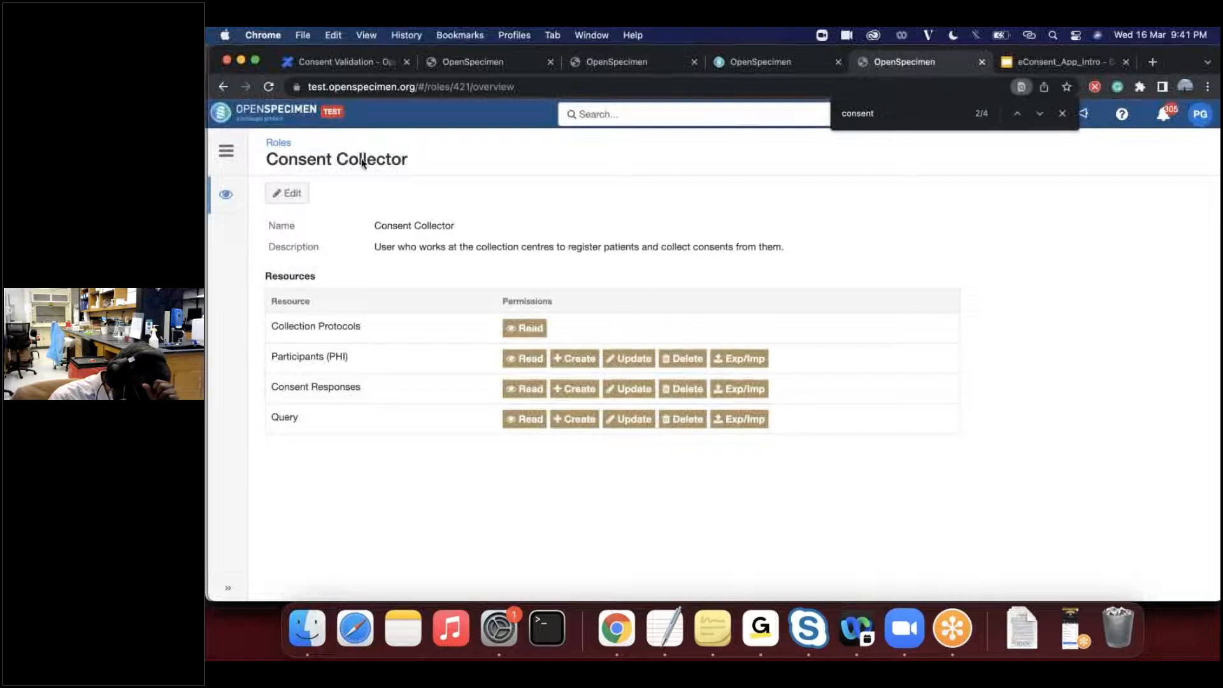
# - Examine the Consent Collector role's resources, especially Participants (PHI) and Consent Responses
pyautogui.moveTo(267, 160); pyautogui.dragTo(382, 159)
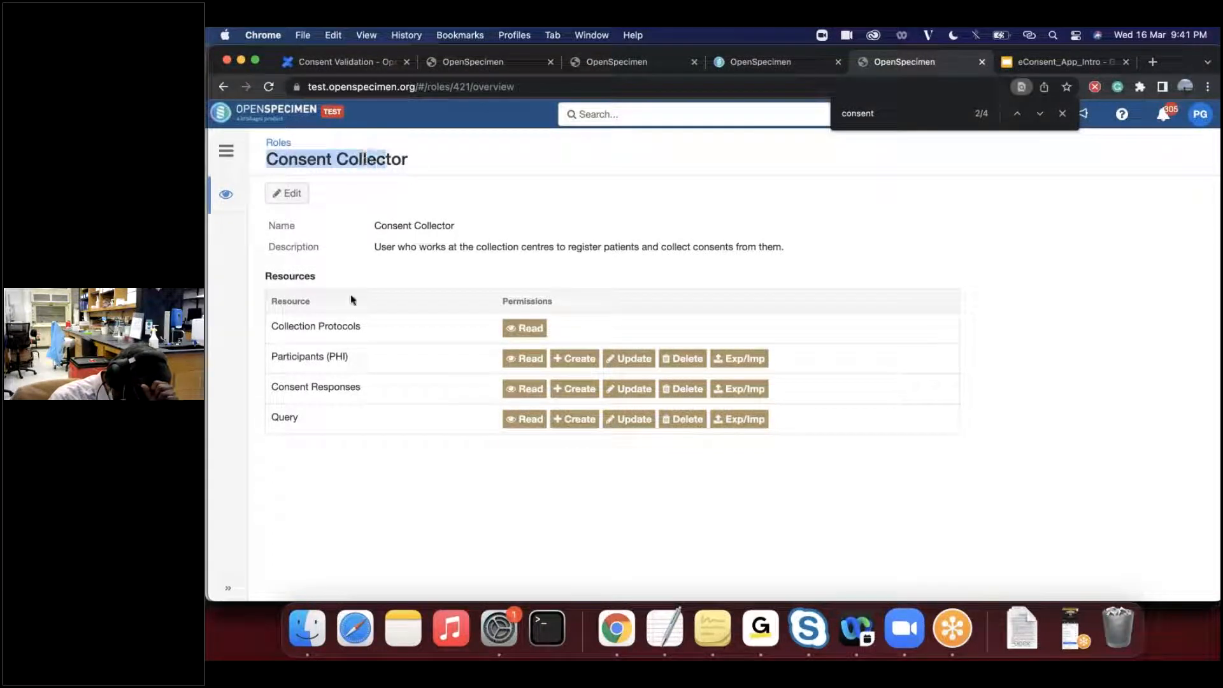
pyautogui.click(311, 401)
pyautogui.doubleClick(290, 354)
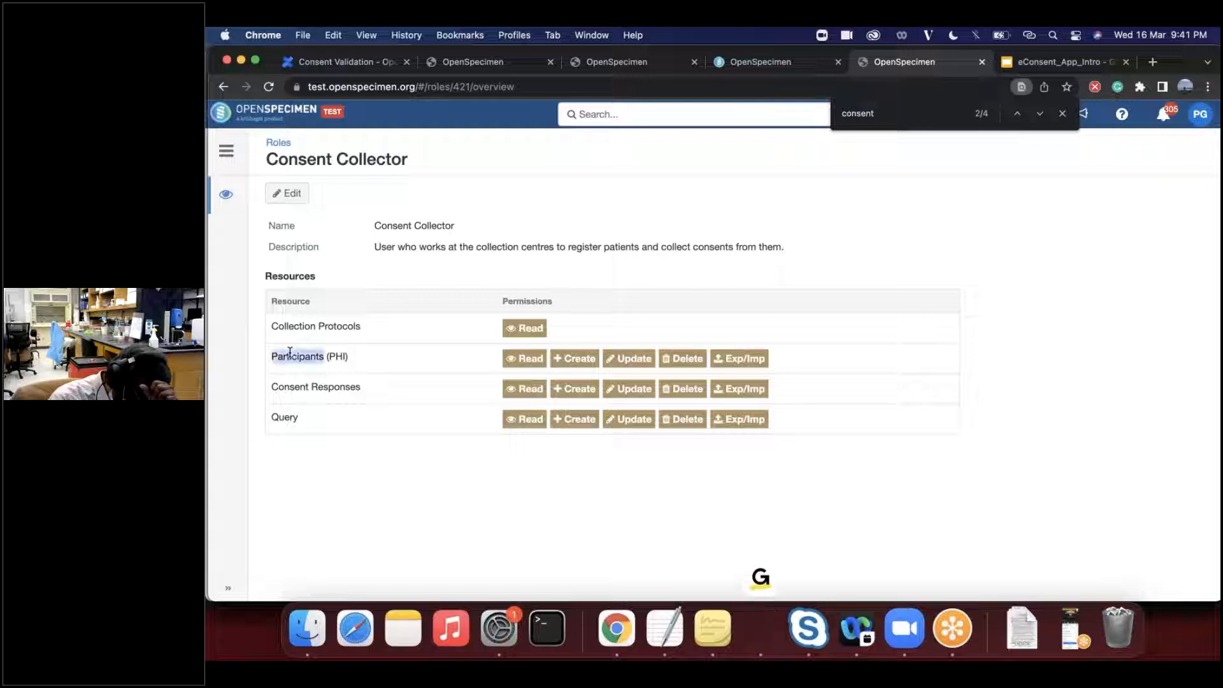
pyautogui.doubleClick(287, 385)
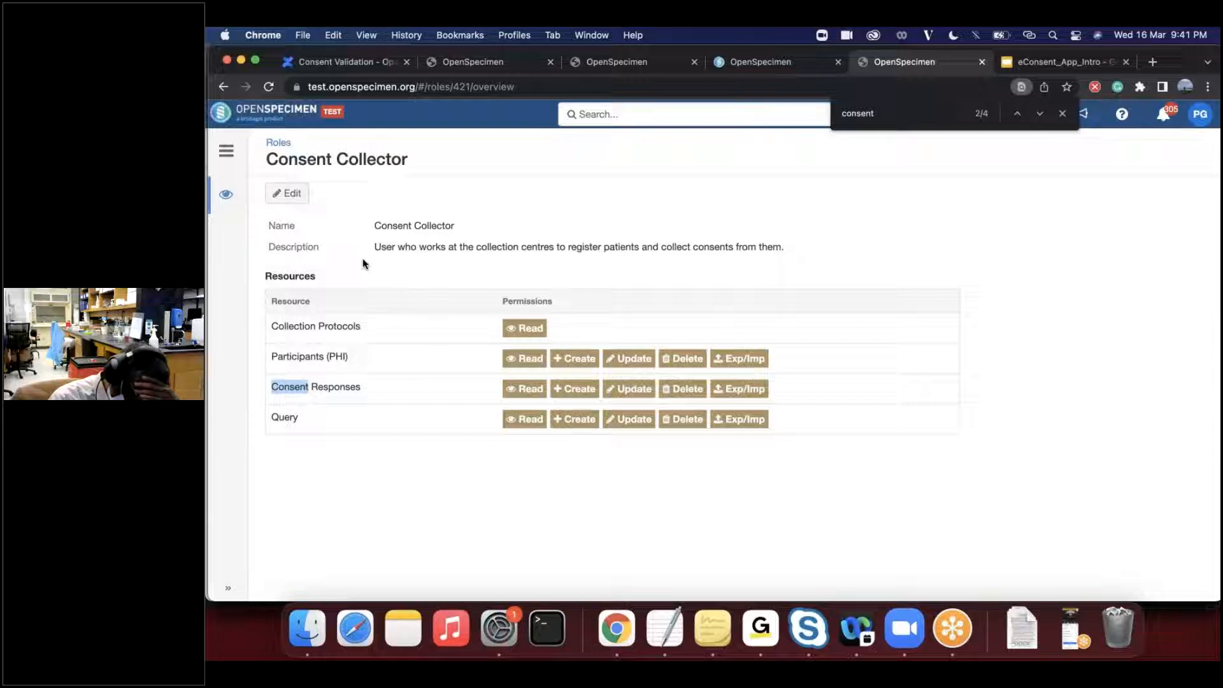
# - Switch to the consent collector's incognito window and open the first participant under DEMO - eConsent Project Test University's survey invitations
pyautogui.press('super+grave')
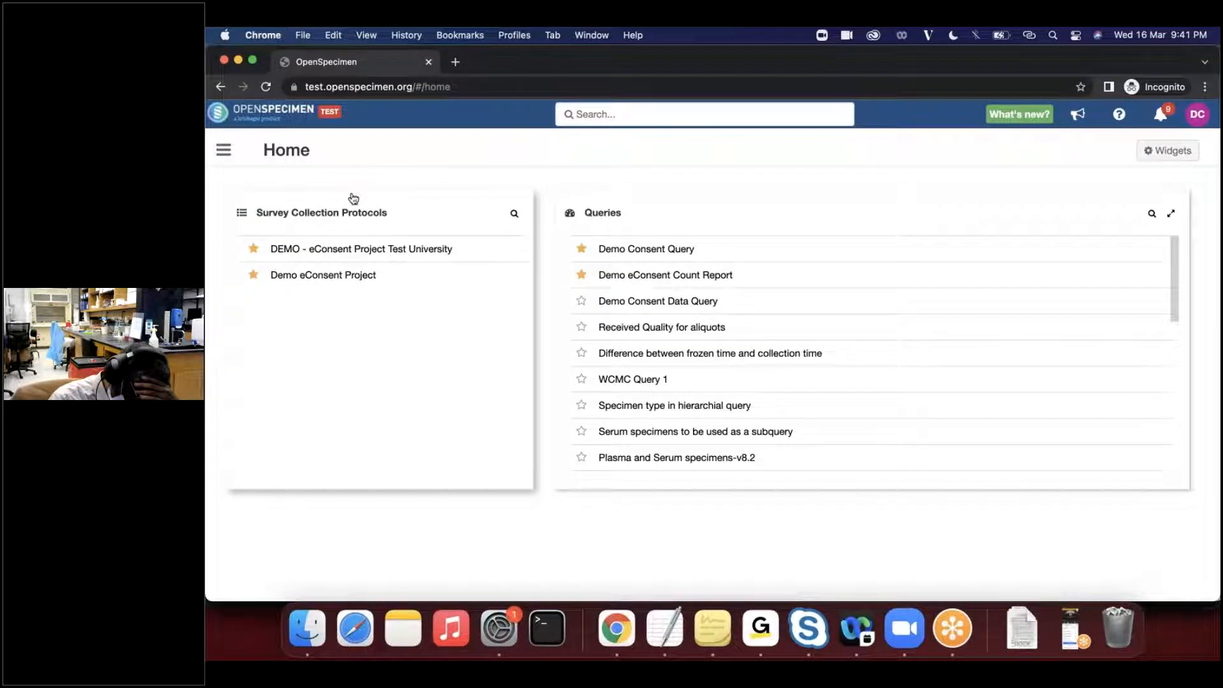
pyautogui.click(1198, 114)
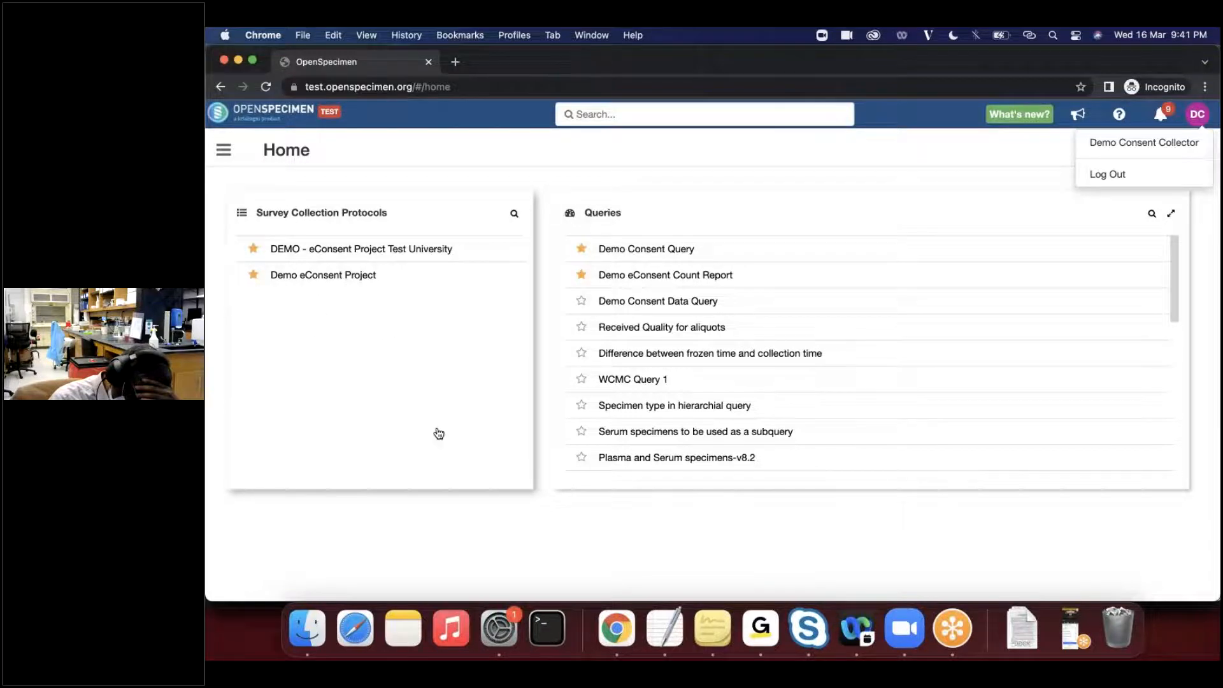
pyautogui.click(377, 254)
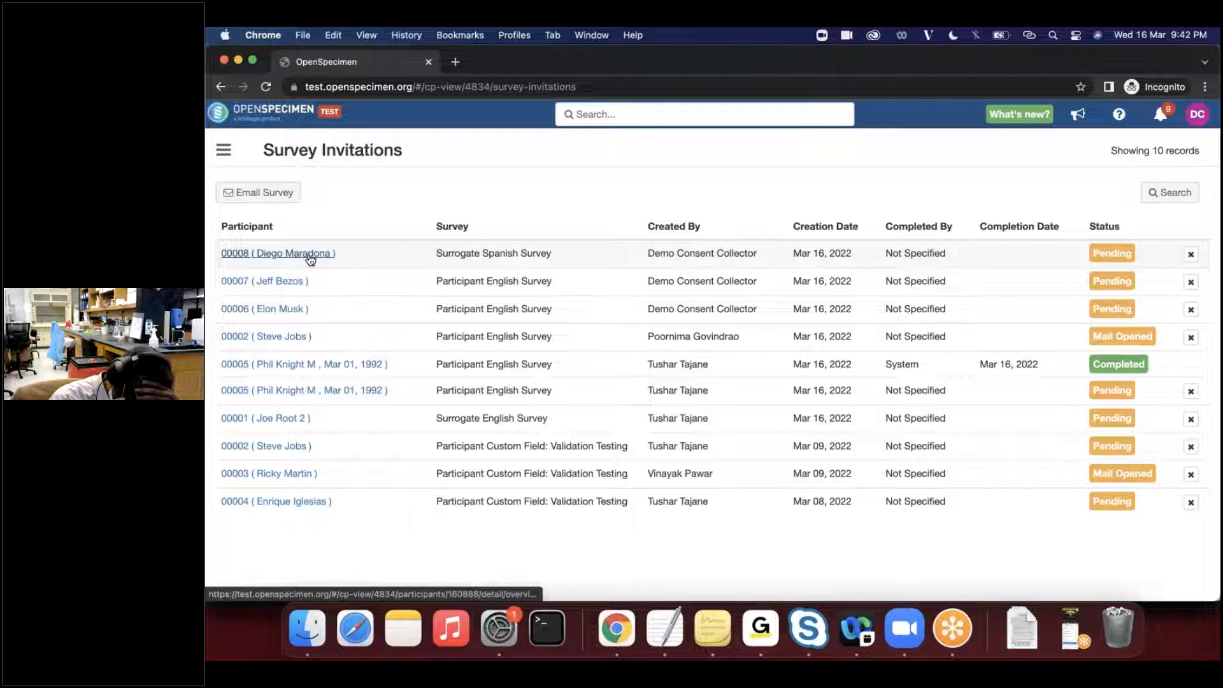
pyautogui.click(310, 255)
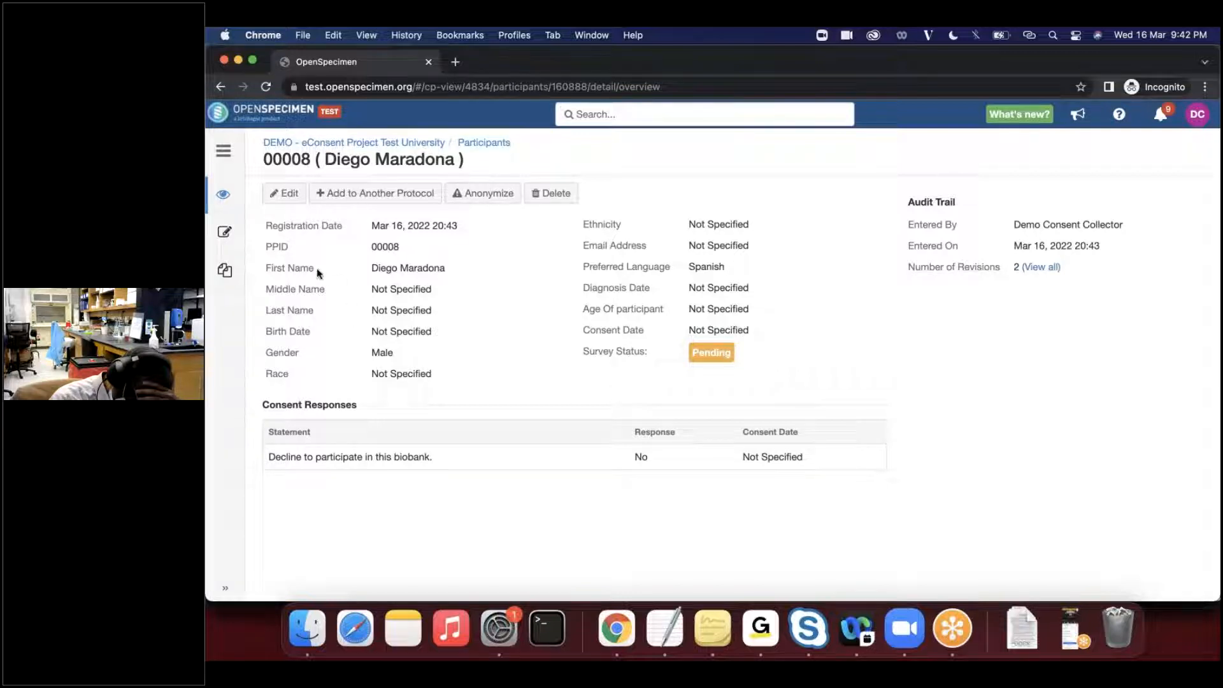
# - Review the participant's consents and forms, and return to the overview
pyautogui.click(227, 232)
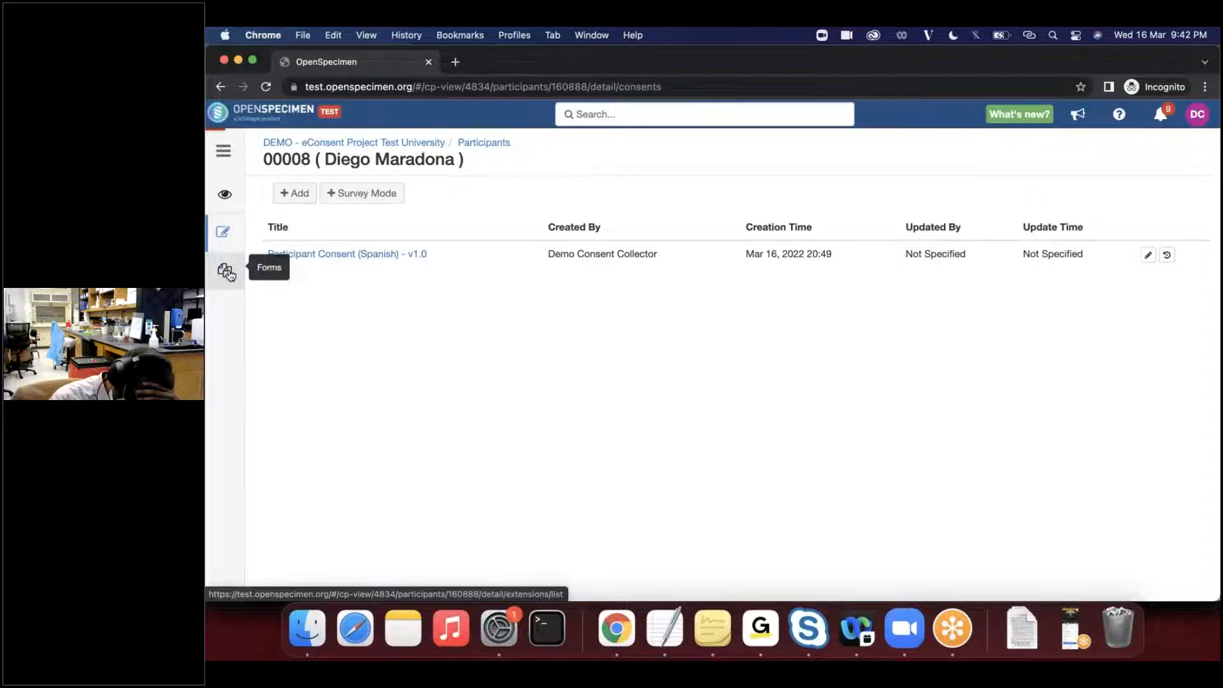
pyautogui.click(227, 272)
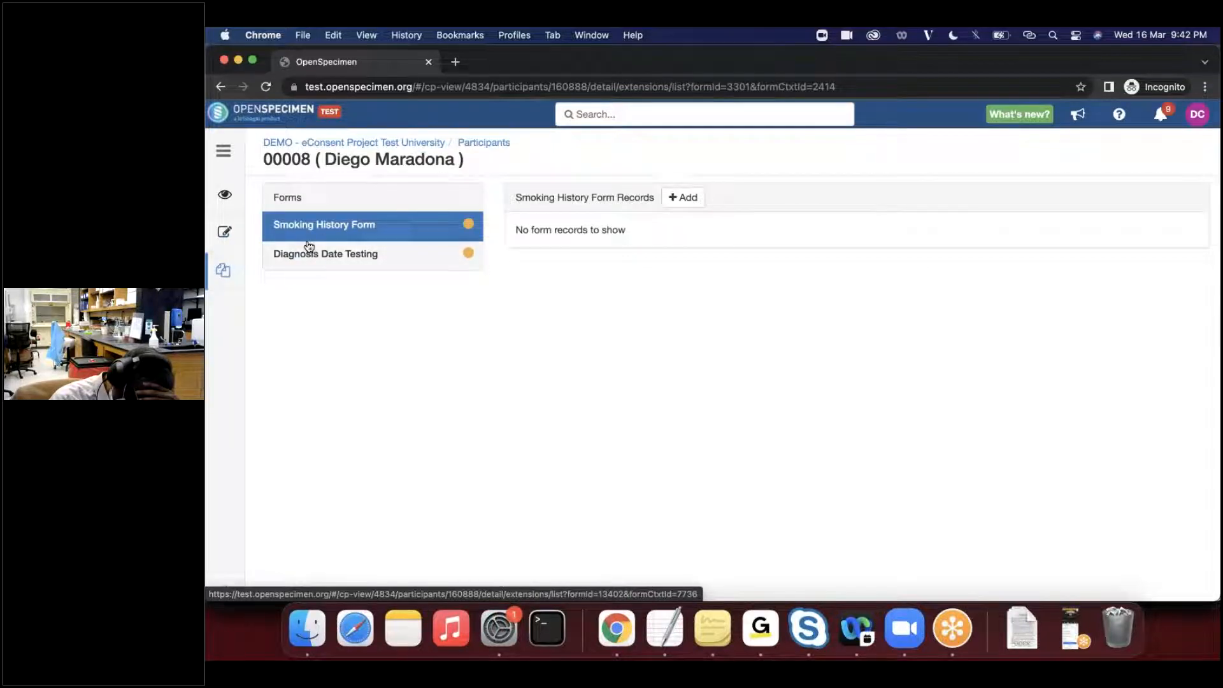
pyautogui.click(225, 195)
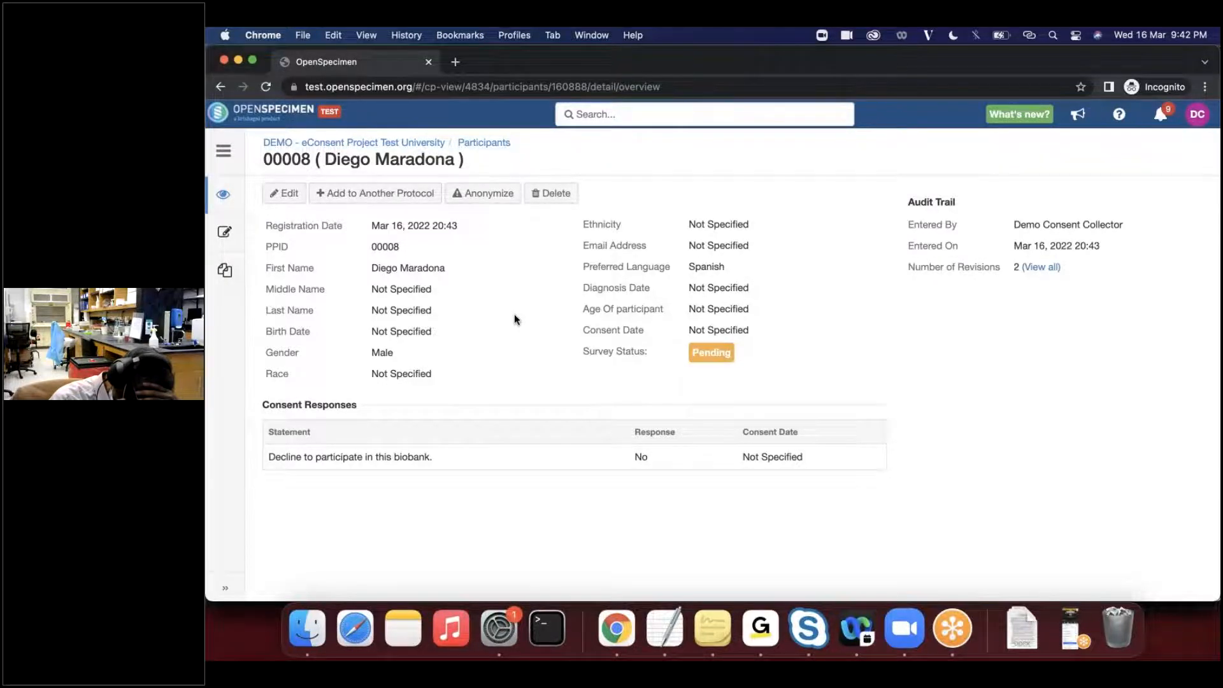
# - Return to the main browser window, dismiss the page search and close the Consent Collector role page
pyautogui.press('super+grave')
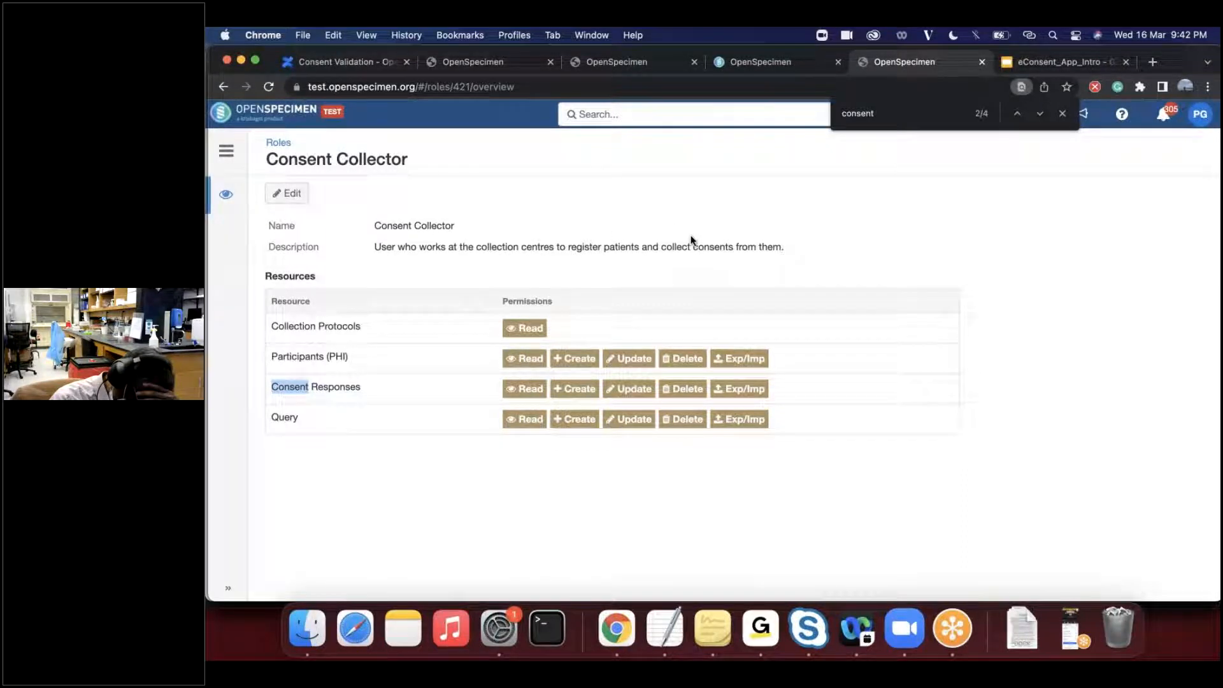
pyautogui.press('Escape')
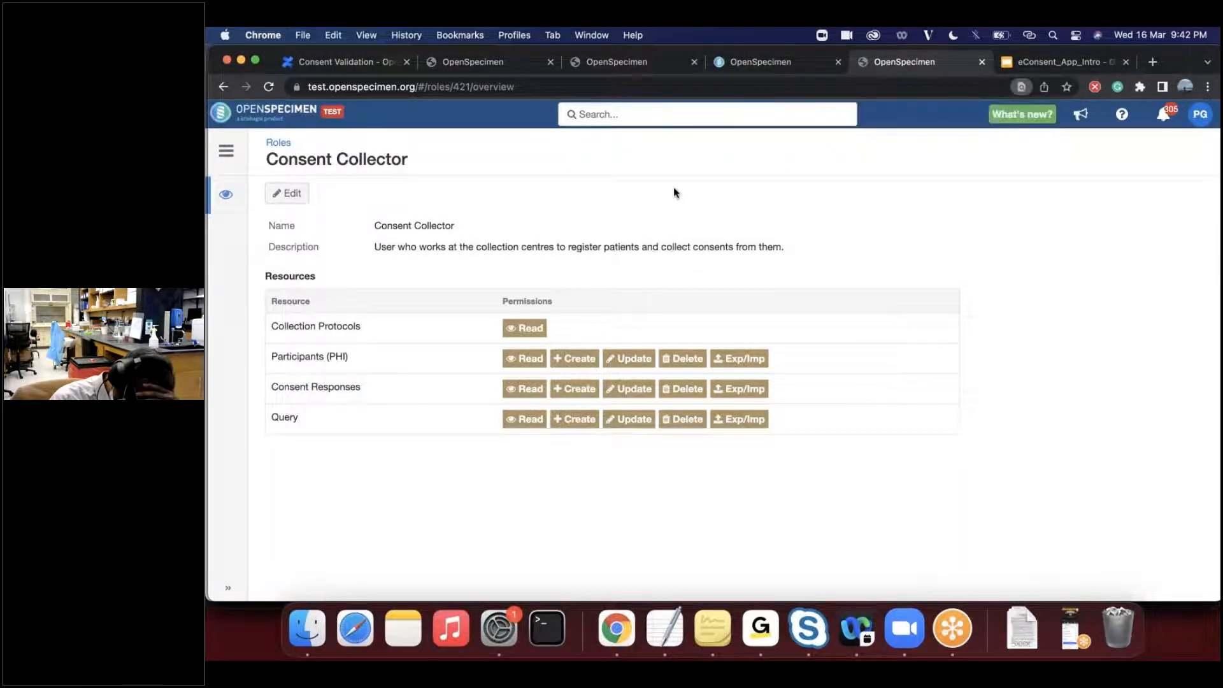
pyautogui.press('super+w')
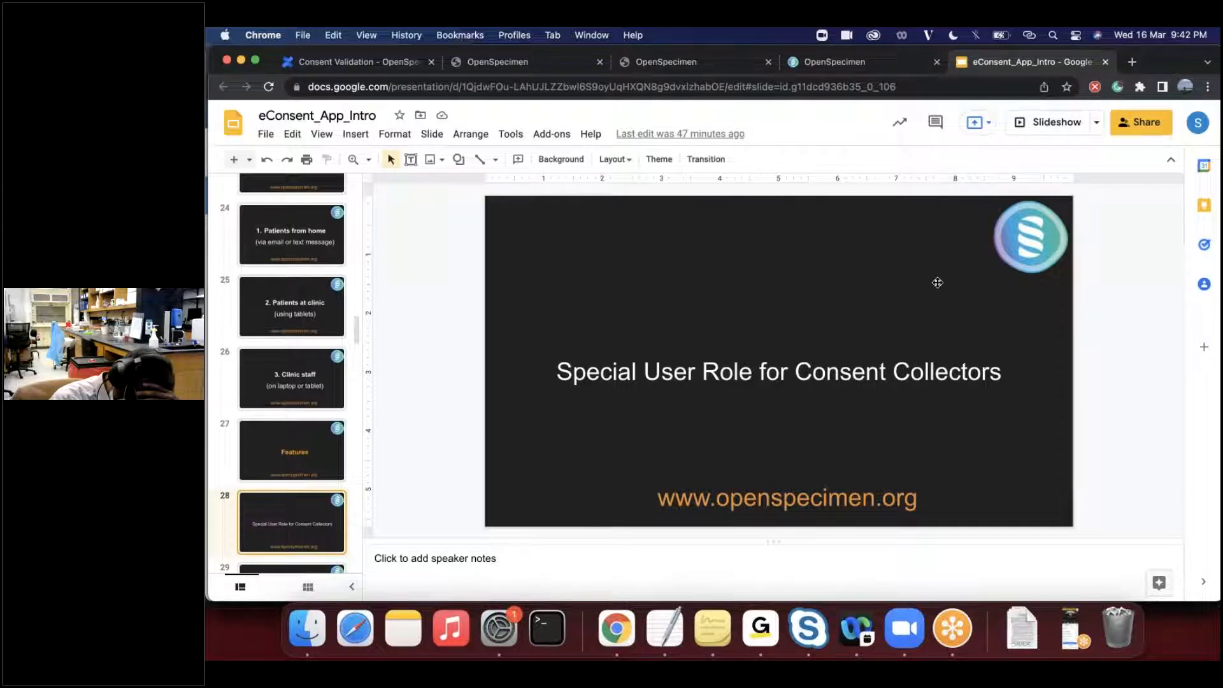
# - Present the eConsent_App_Intro slides up to the Multiple Languages slide, and exit the slideshow
pyautogui.click(1056, 130)
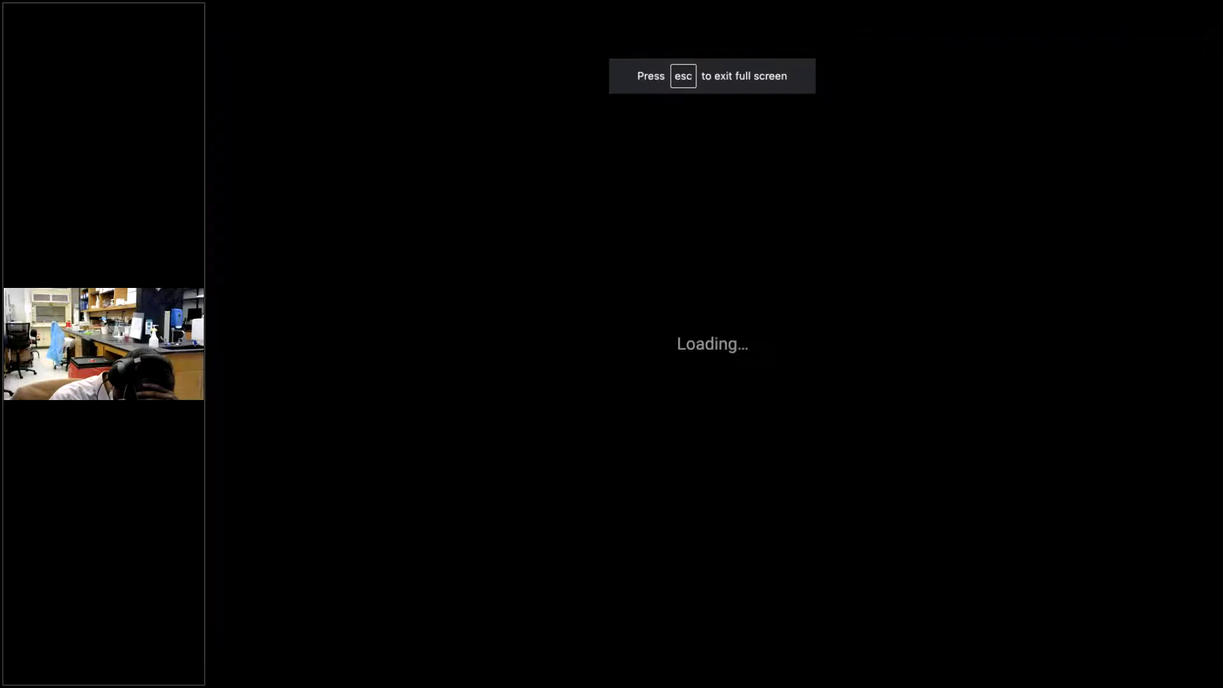
pyautogui.press('Right')
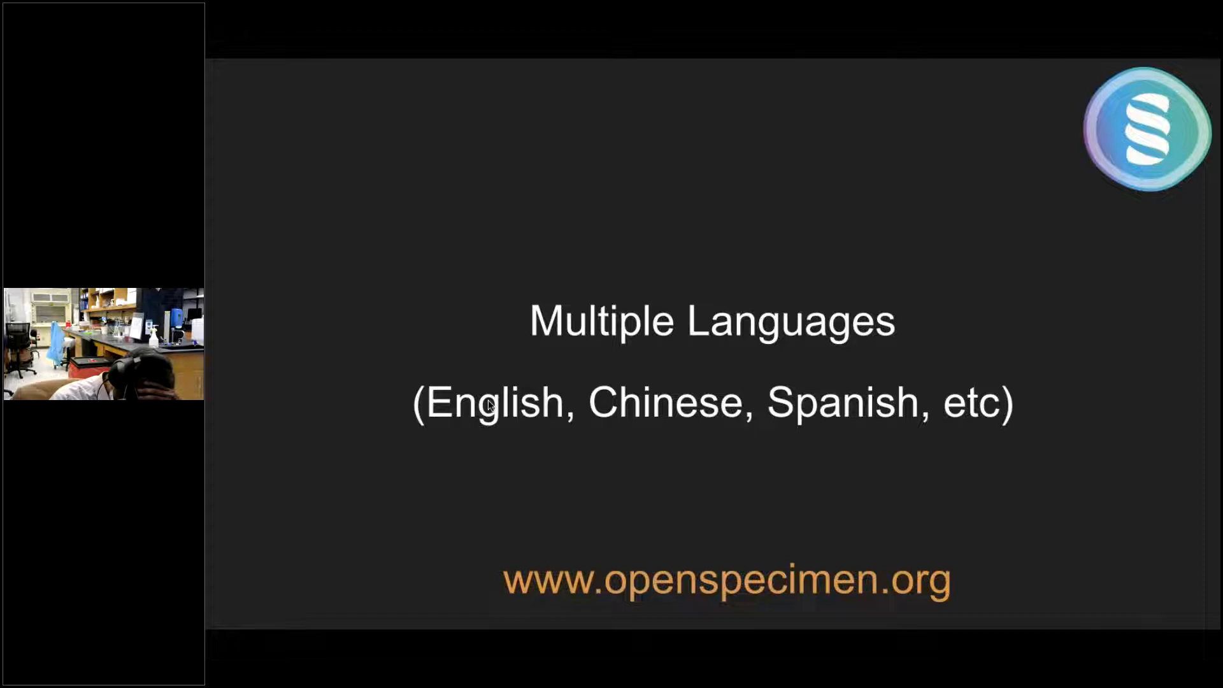
pyautogui.press('Escape')
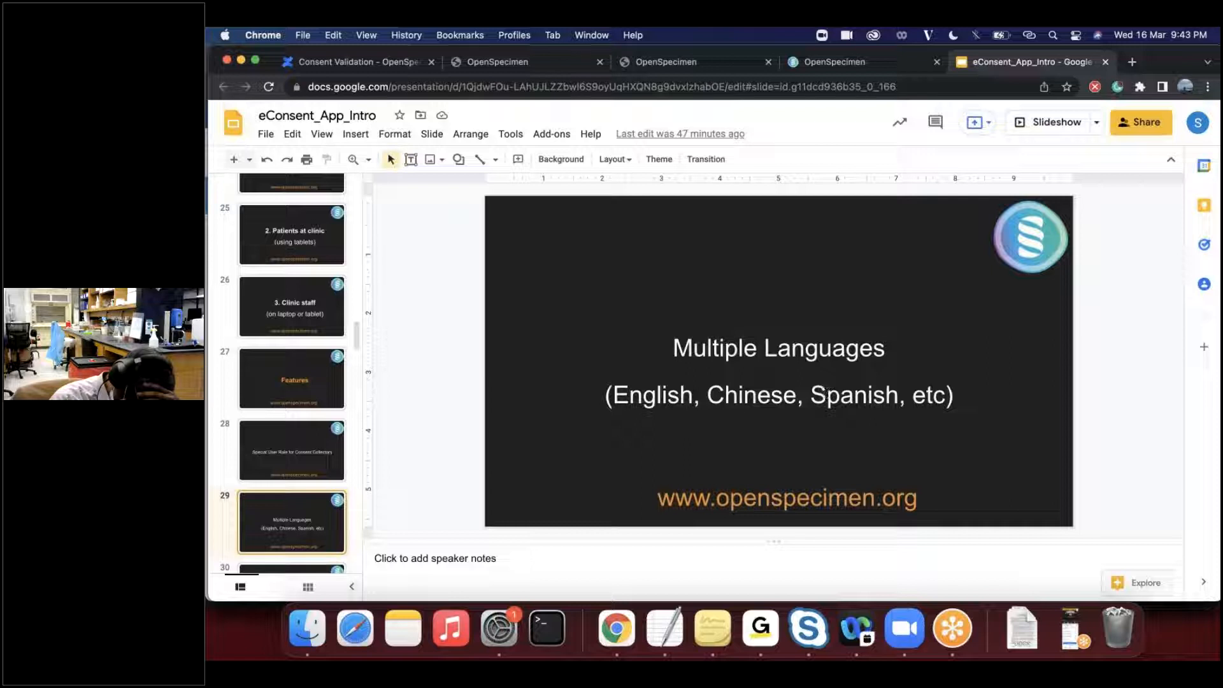
# - Start registering a new participant in the DEMO - eConsent Project Test University collection protocol
pyautogui.click(539, 66)
pyautogui.click(673, 63)
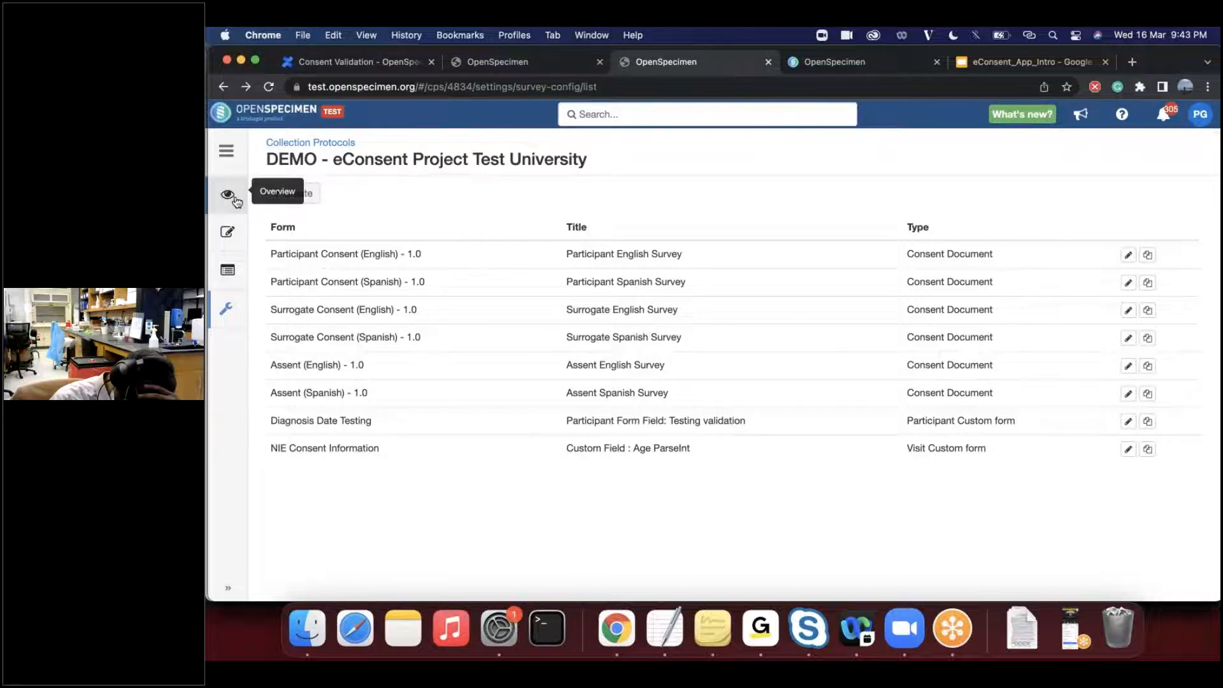
pyautogui.click(342, 144)
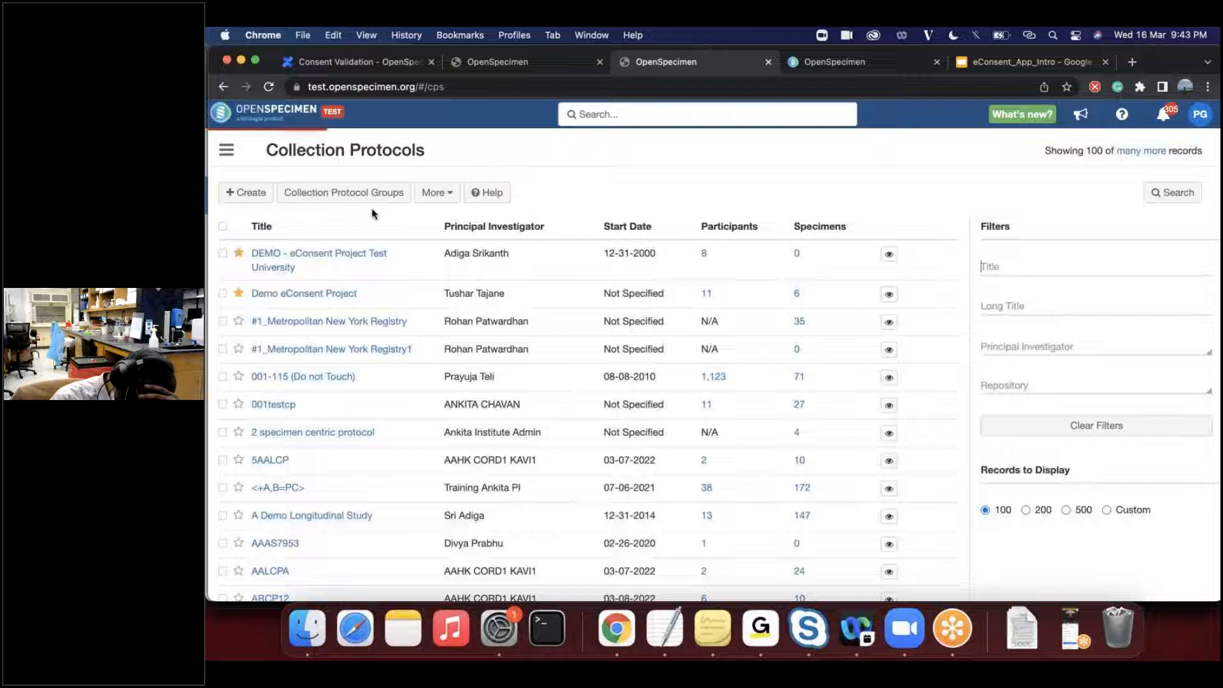
pyautogui.click(350, 257)
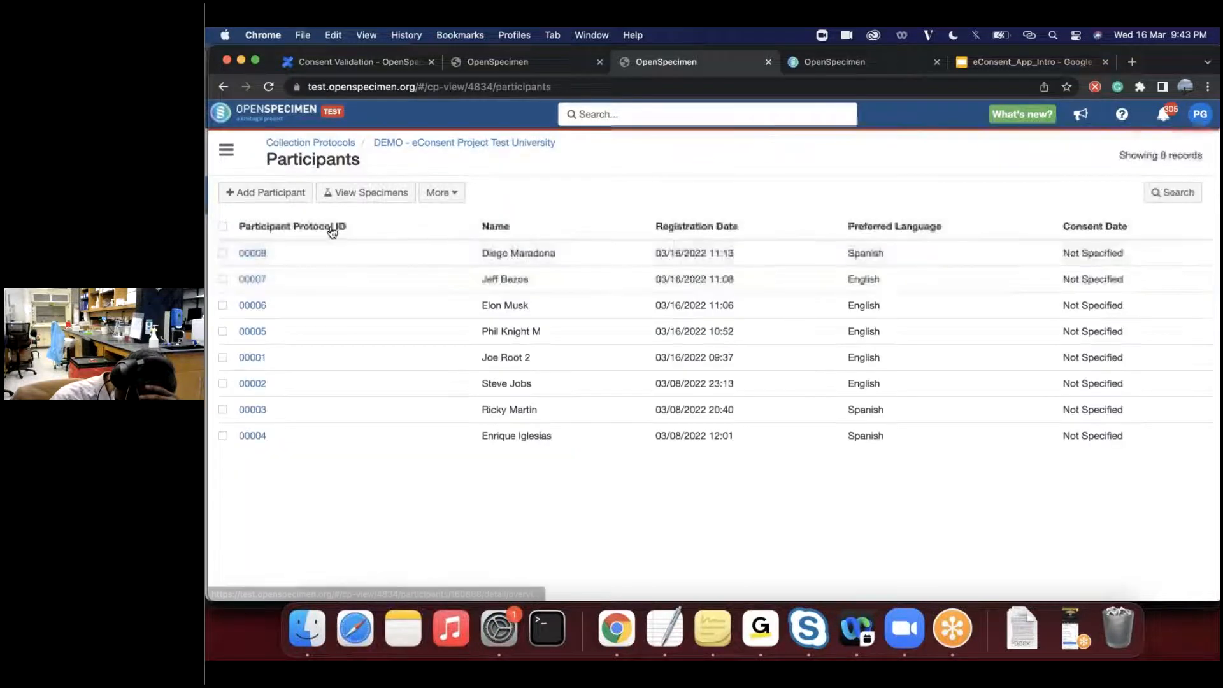
pyautogui.click(277, 198)
pyautogui.click(245, 218)
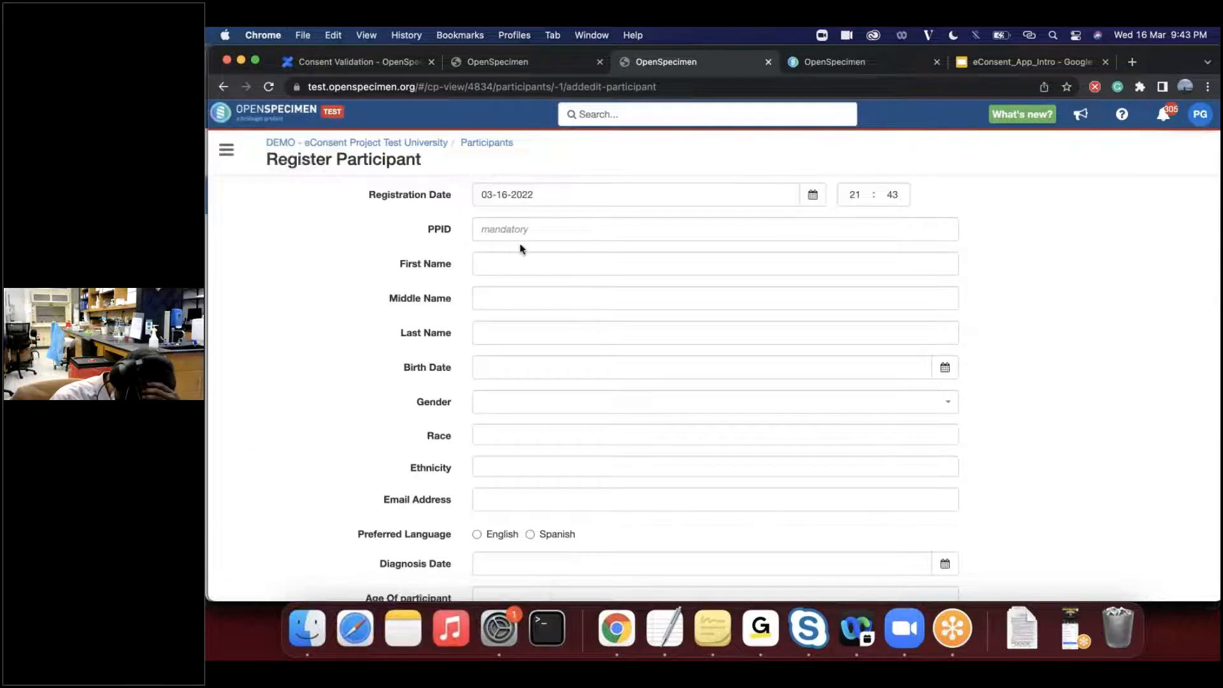
# - Fill in the participant's protocol ID, set the first name to "Demo eConsent English" and choose English as the preferred language
pyautogui.click(536, 230)
pyautogui.write('00010')
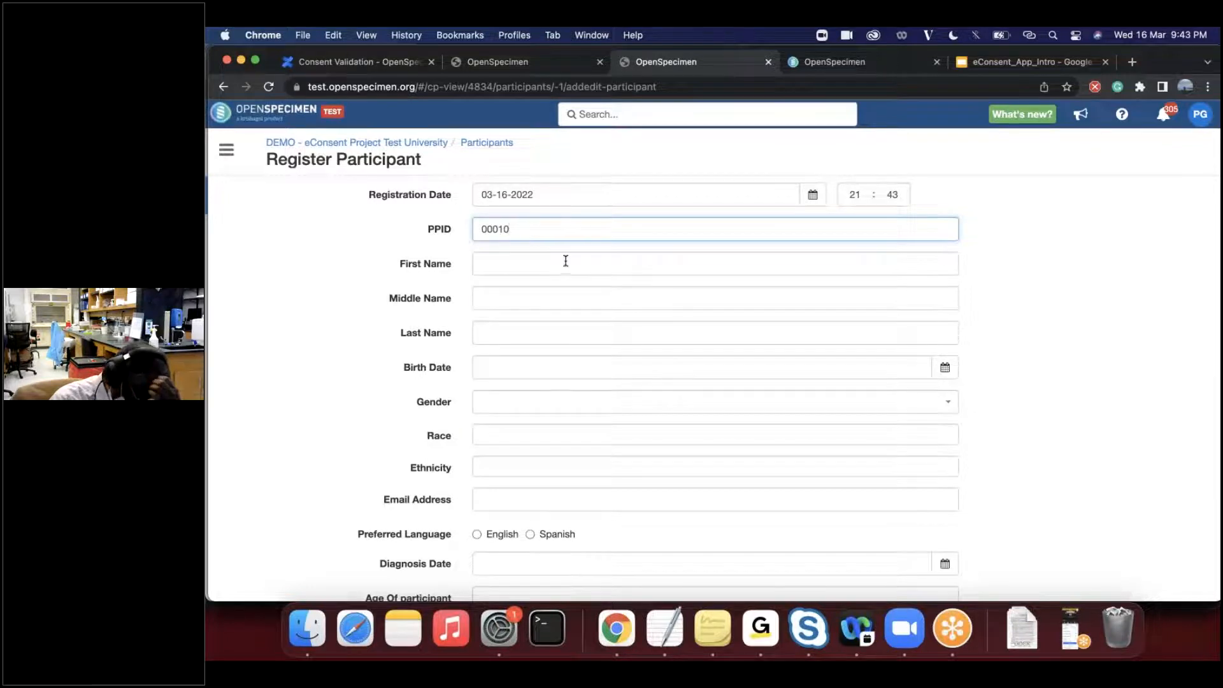
pyautogui.click(566, 262)
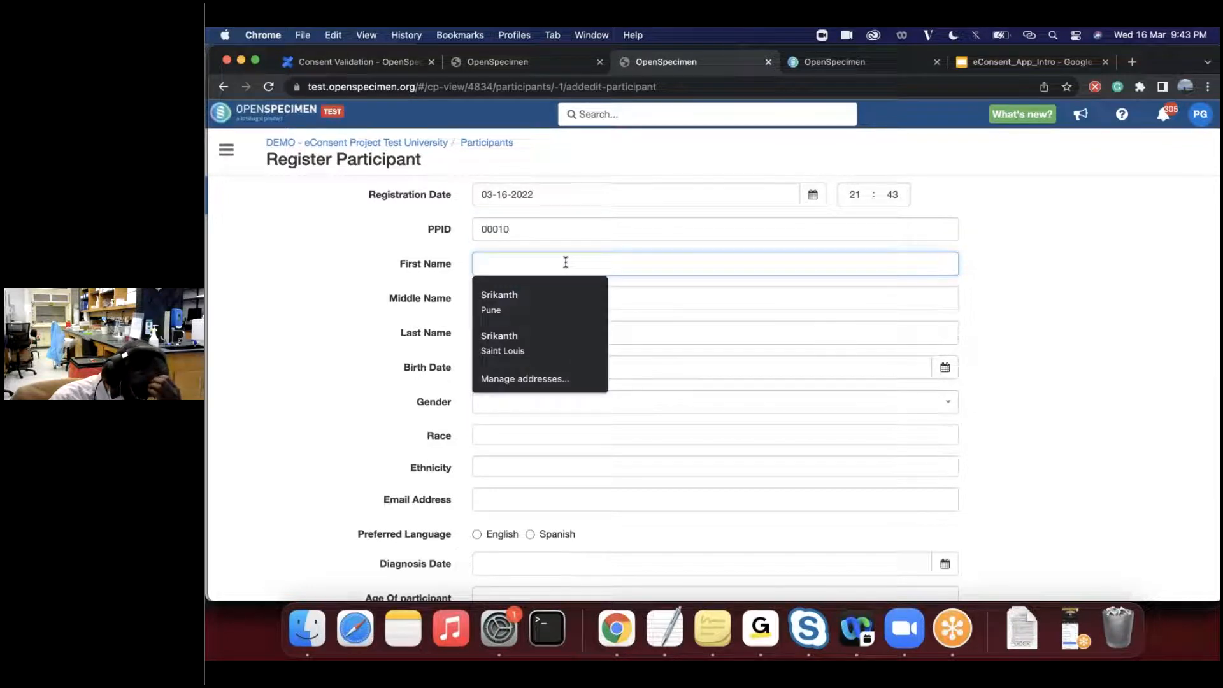
pyautogui.write('Demo eC')
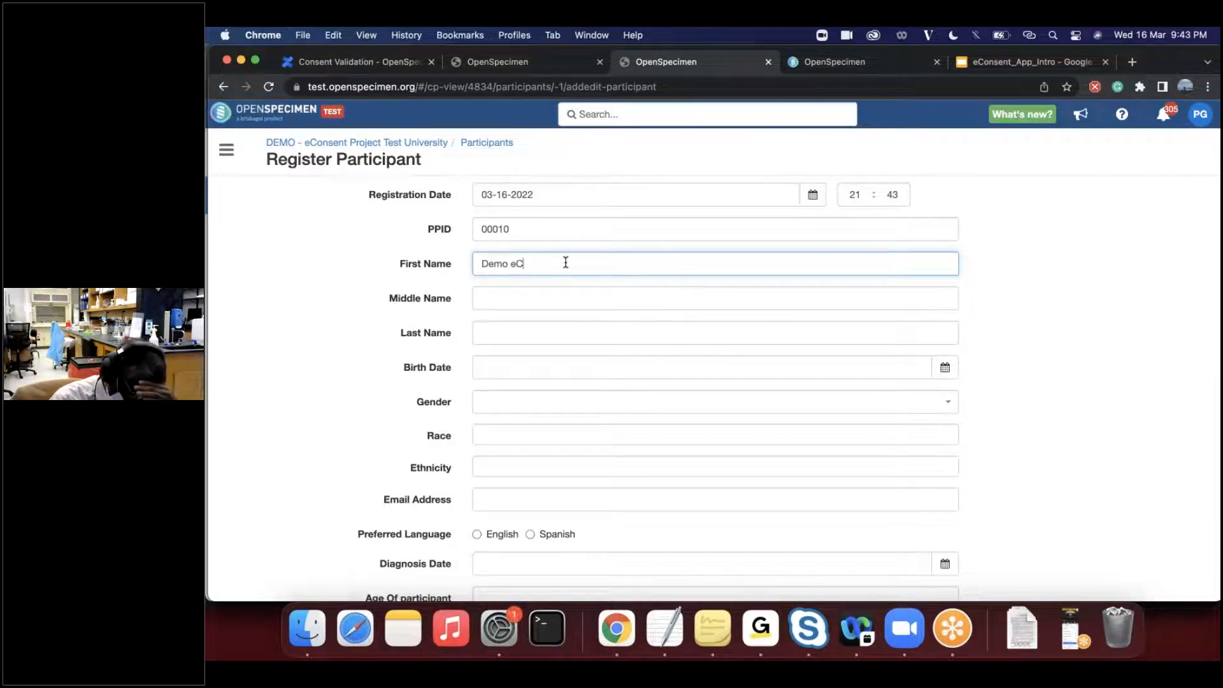
pyautogui.write('onsent English')
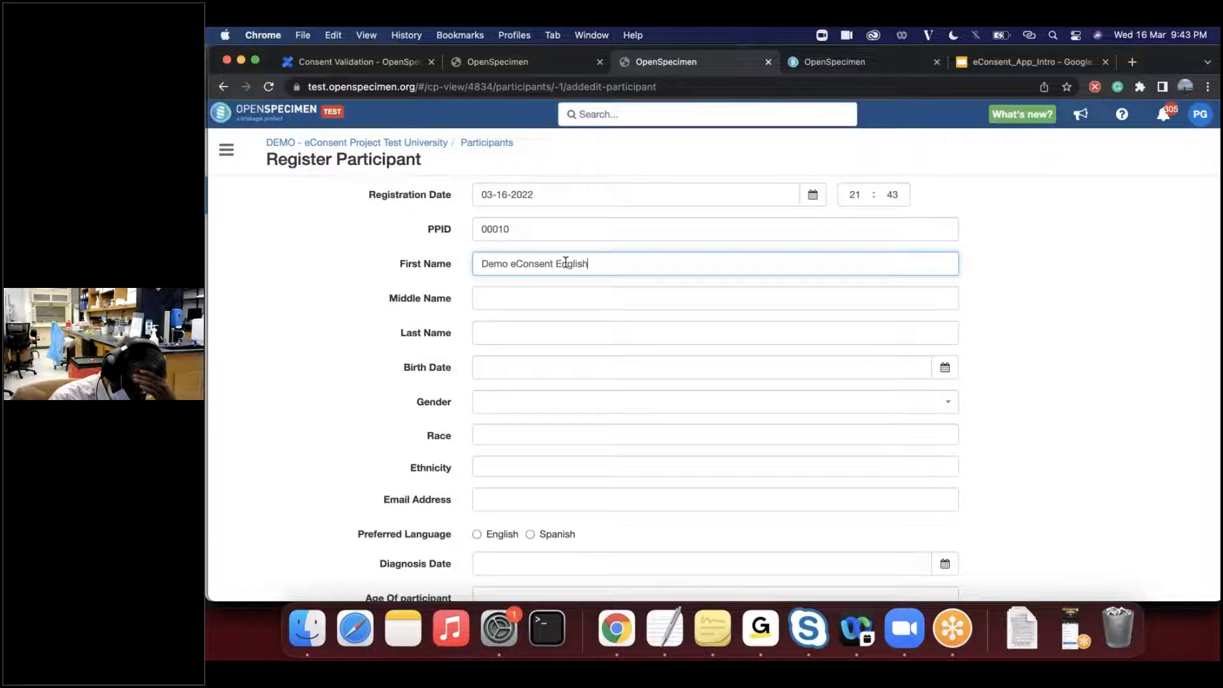
pyautogui.scroll(-3, 478, 446)
pyautogui.click(477, 465)
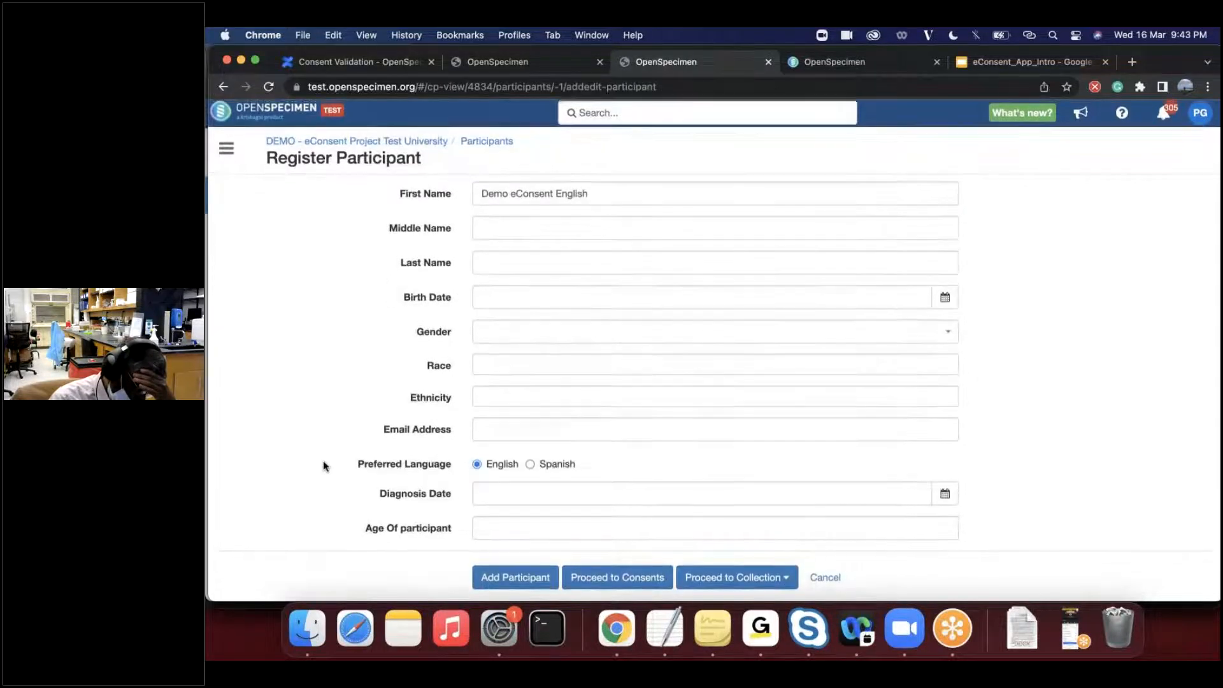
# - Proceed to the participant's consents in survey mode as signed-in user and begin the Participant English Survey
pyautogui.click(610, 581)
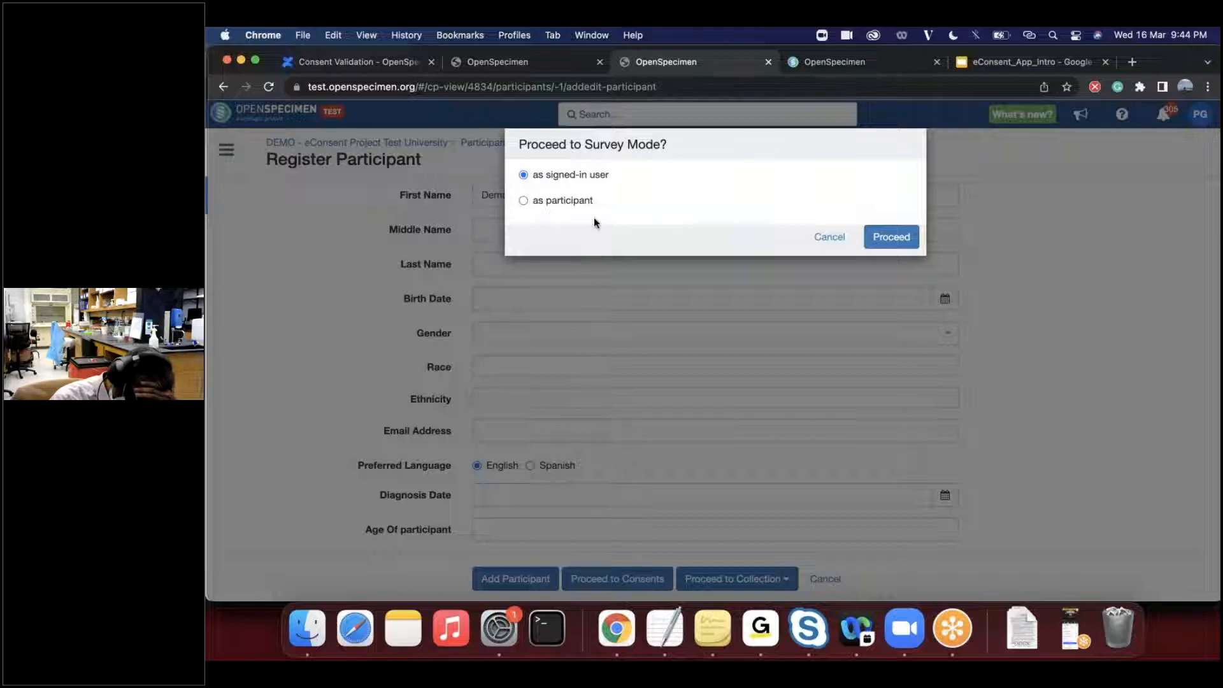
pyautogui.click(894, 238)
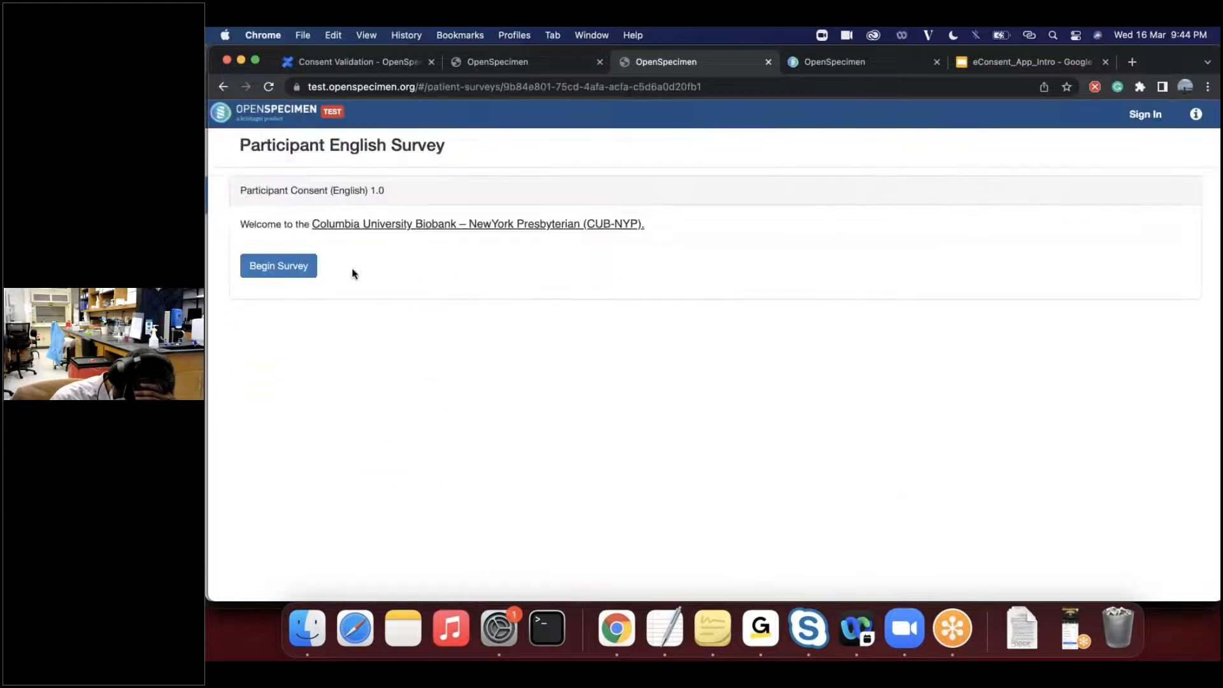
pyautogui.click(290, 268)
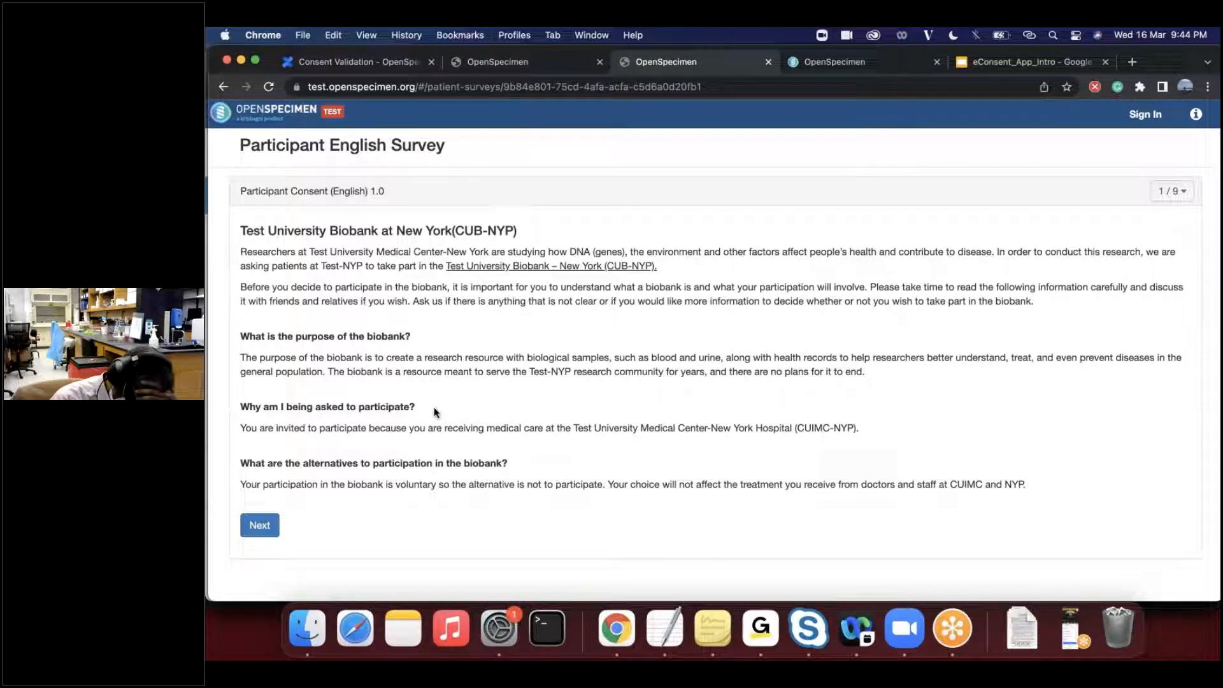
# - Advance through the consent survey pages to page 9, Return of results/Statement of Consent
pyautogui.click(259, 525)
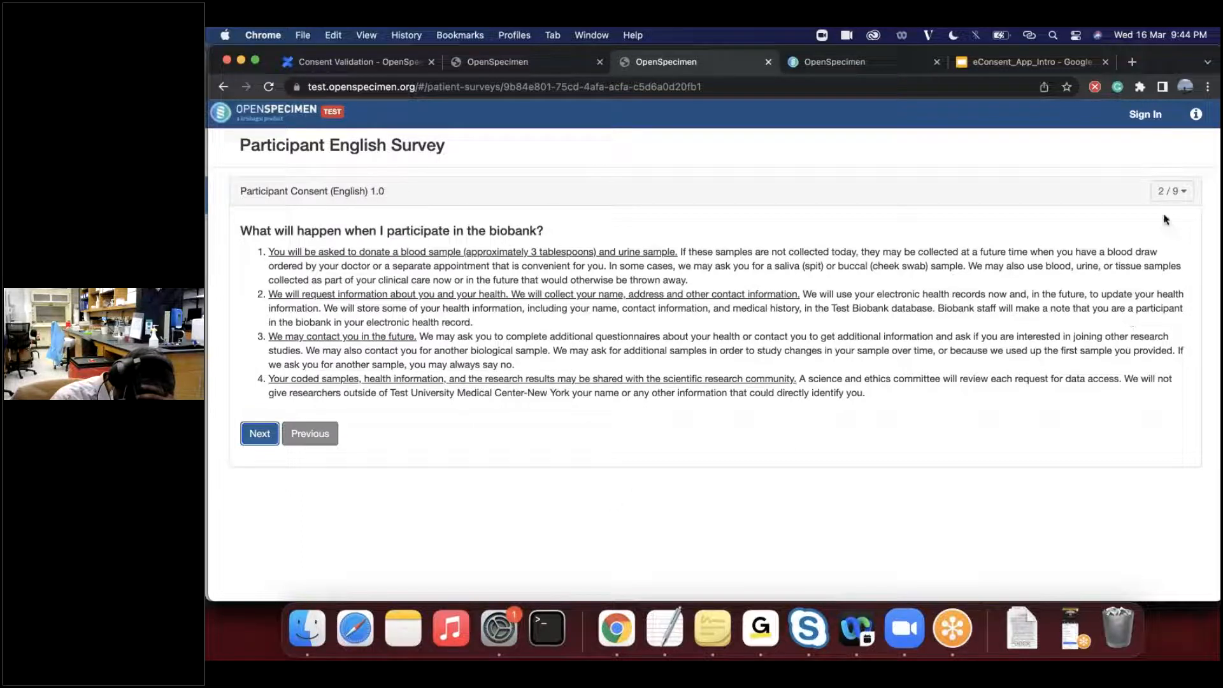
pyautogui.click(1171, 191)
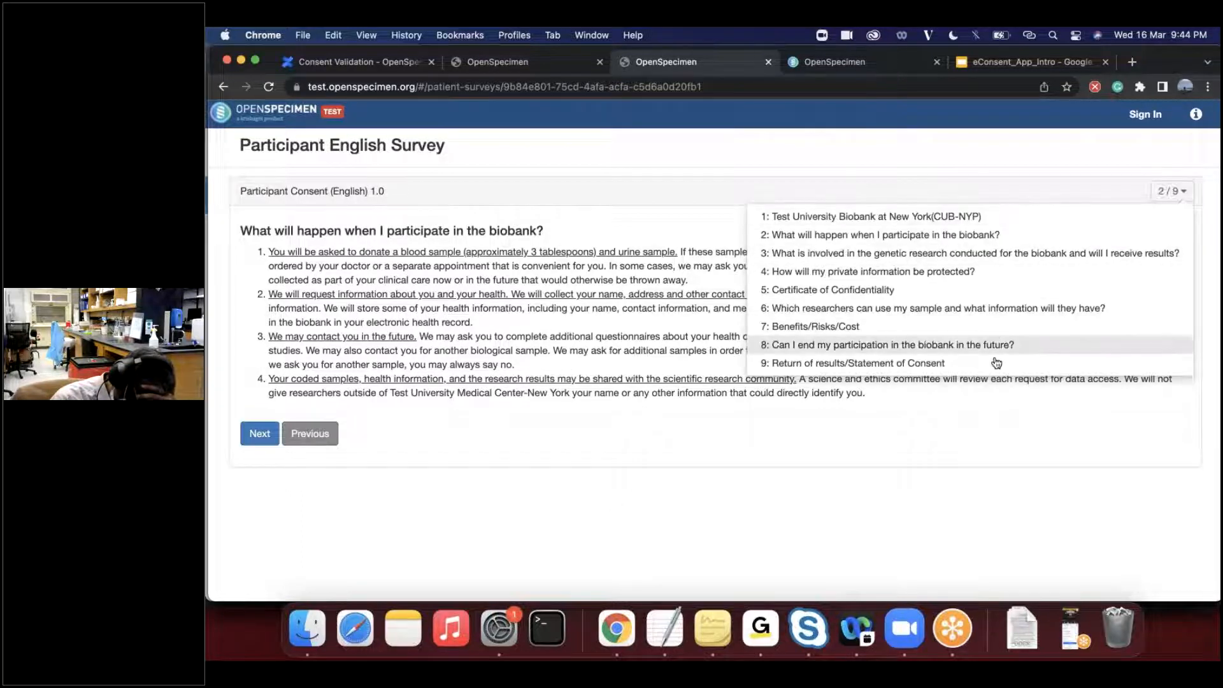
pyautogui.click(838, 423)
pyautogui.click(259, 434)
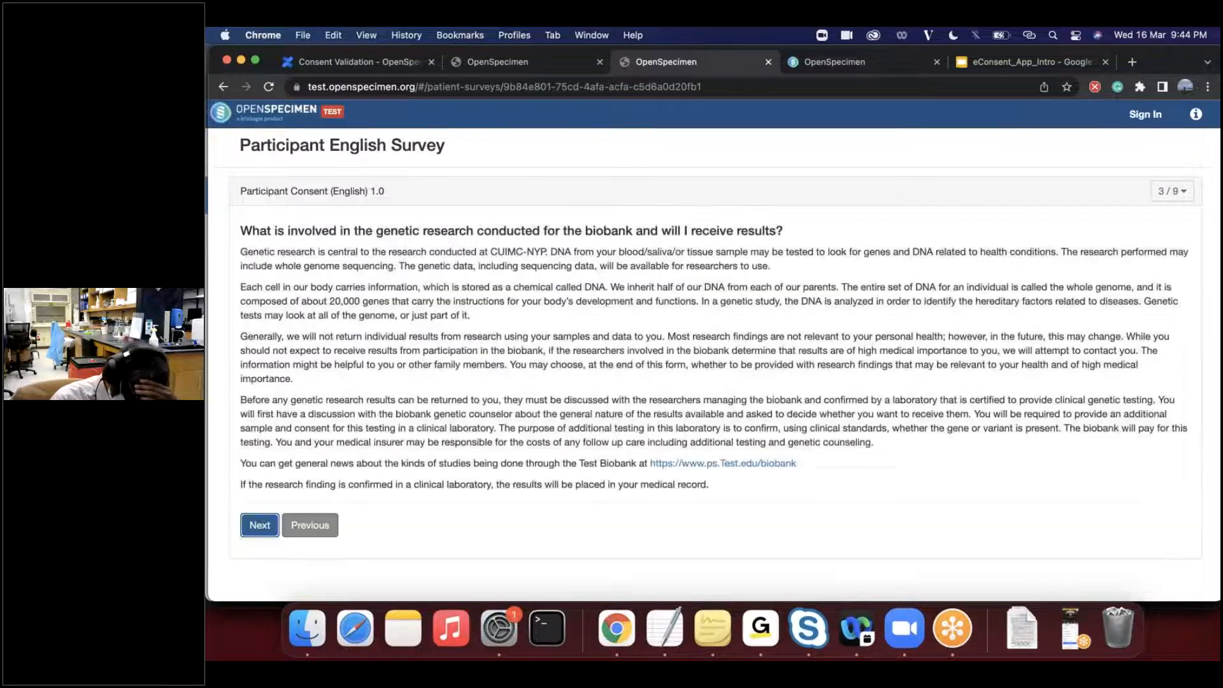
pyautogui.click(264, 529)
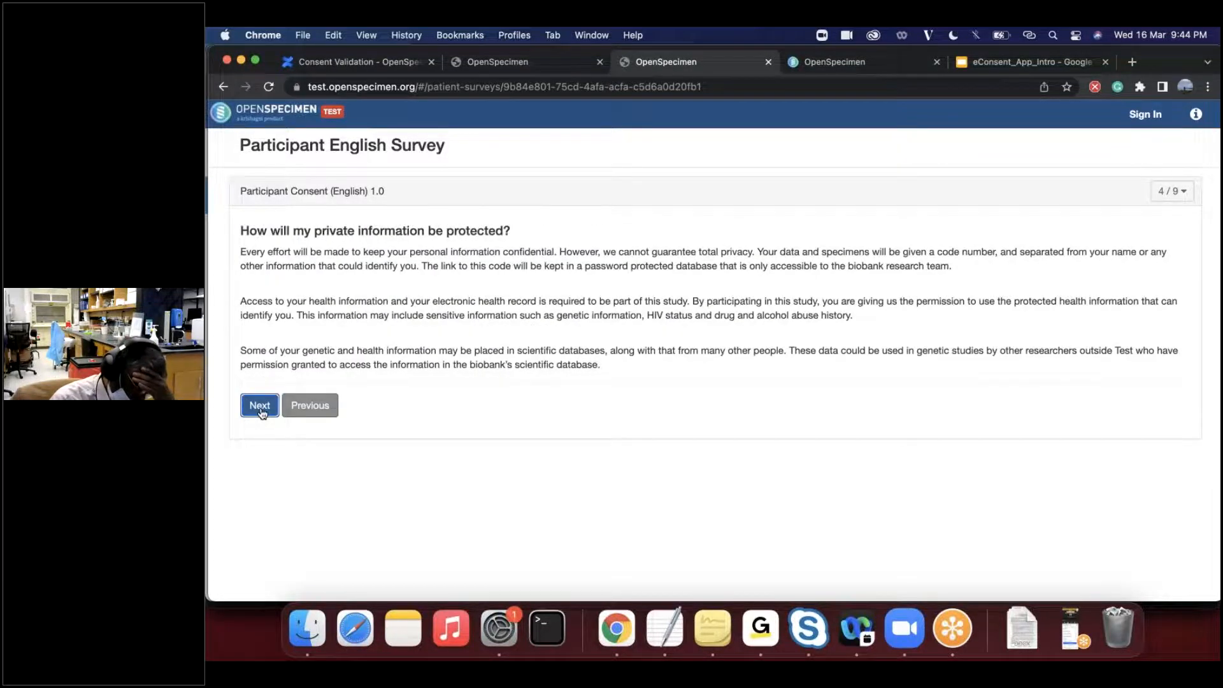
pyautogui.click(260, 406)
pyautogui.click(254, 546)
pyautogui.click(254, 437)
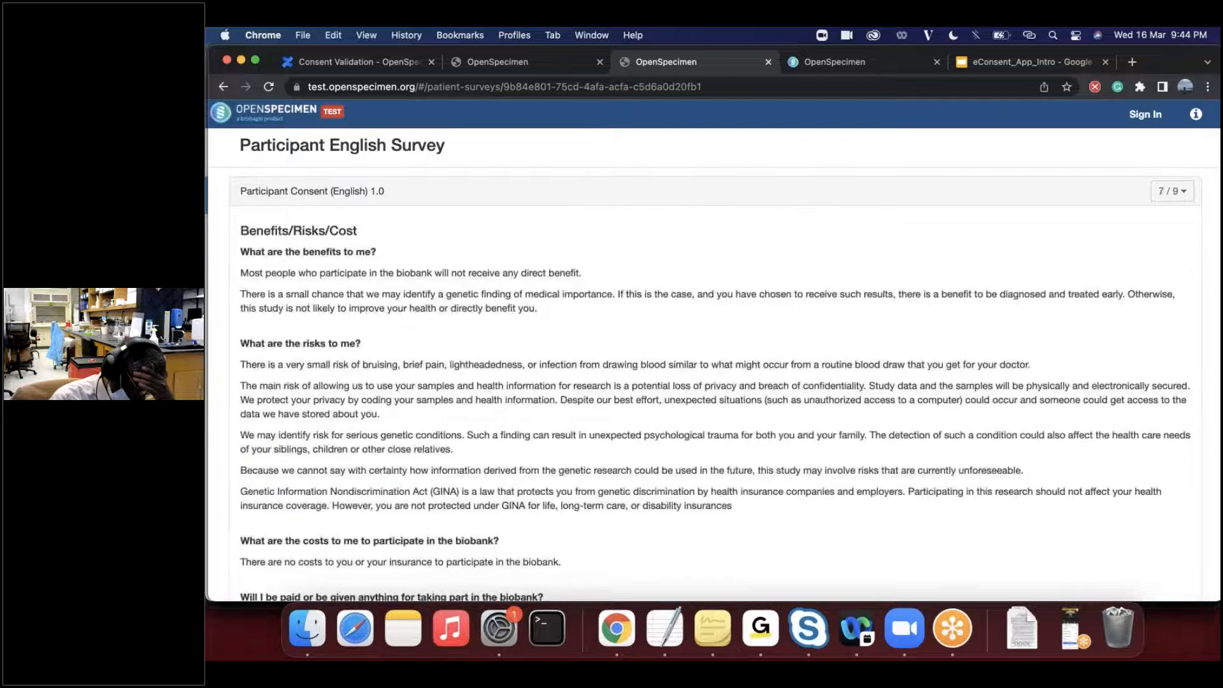
pyautogui.scroll(-5, 713, 382)
pyautogui.click(259, 552)
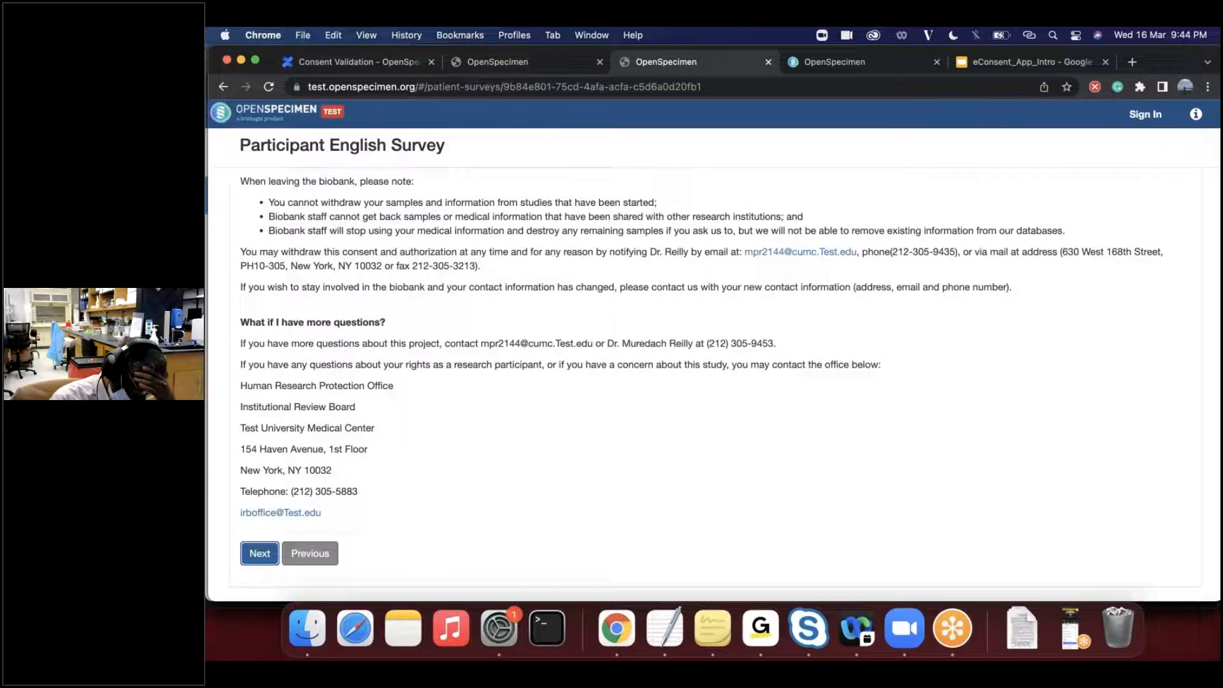
pyautogui.click(259, 552)
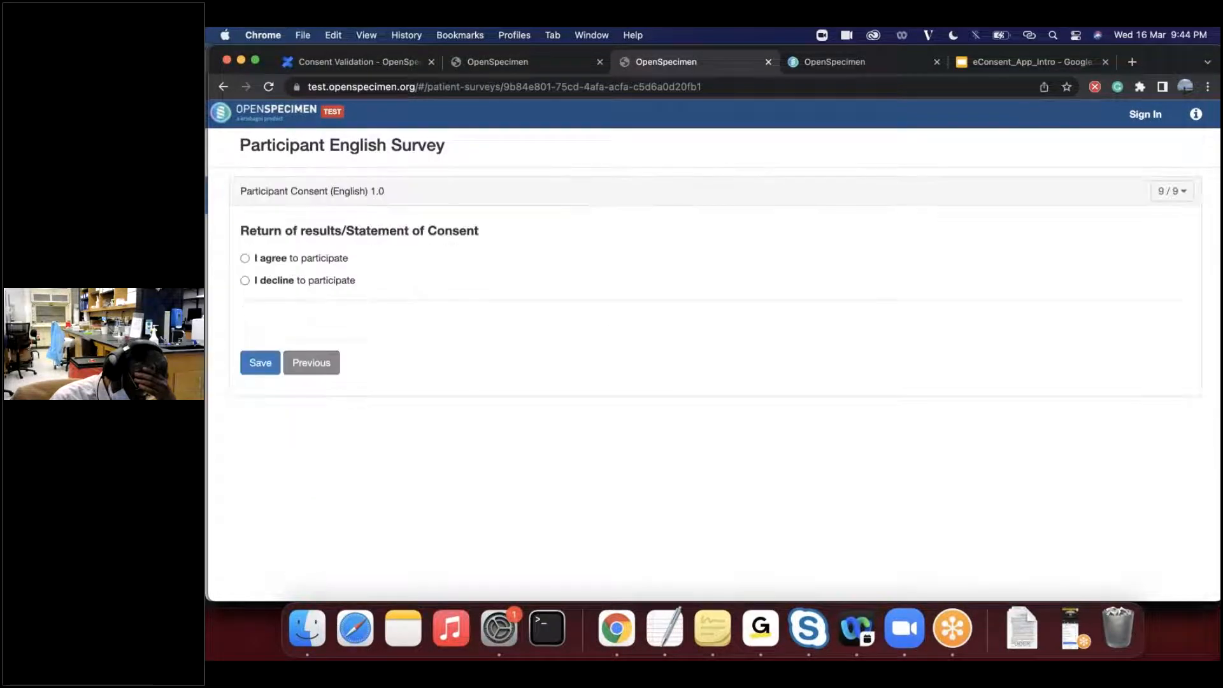
# - Agree to participate and to be contacted about health-relevant genetic results, and enter the participant's full name as the printed name
pyautogui.click(246, 258)
pyautogui.scroll(-2, 261, 357)
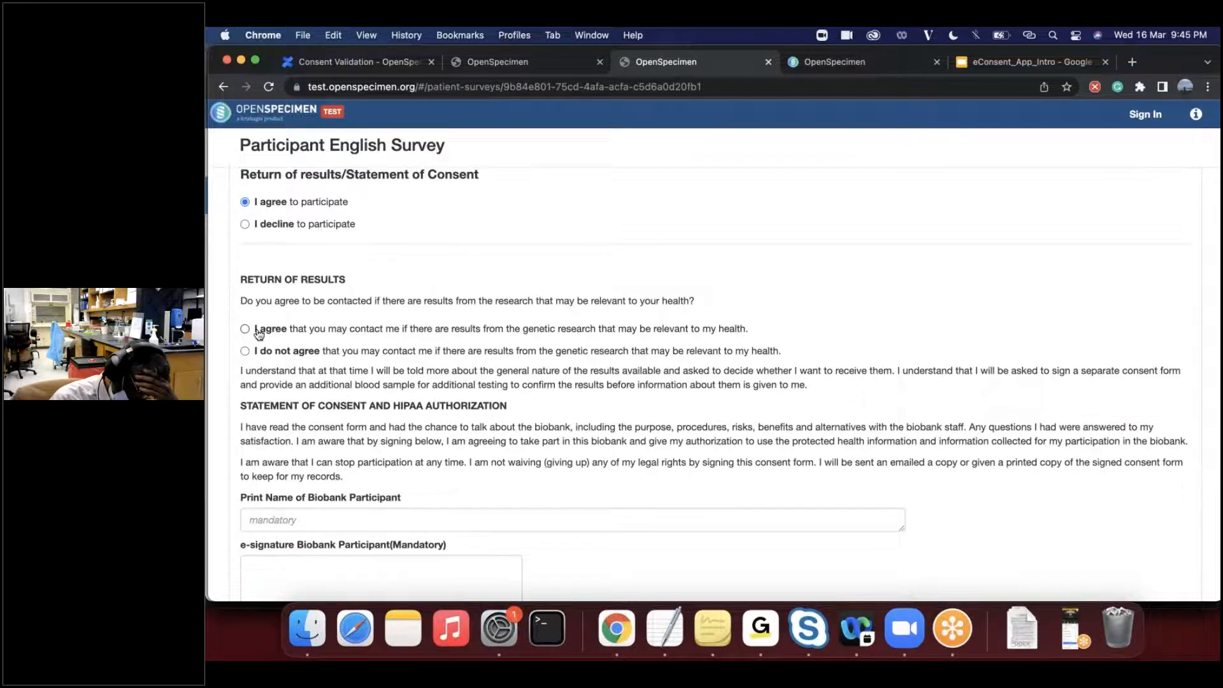
pyautogui.click(244, 330)
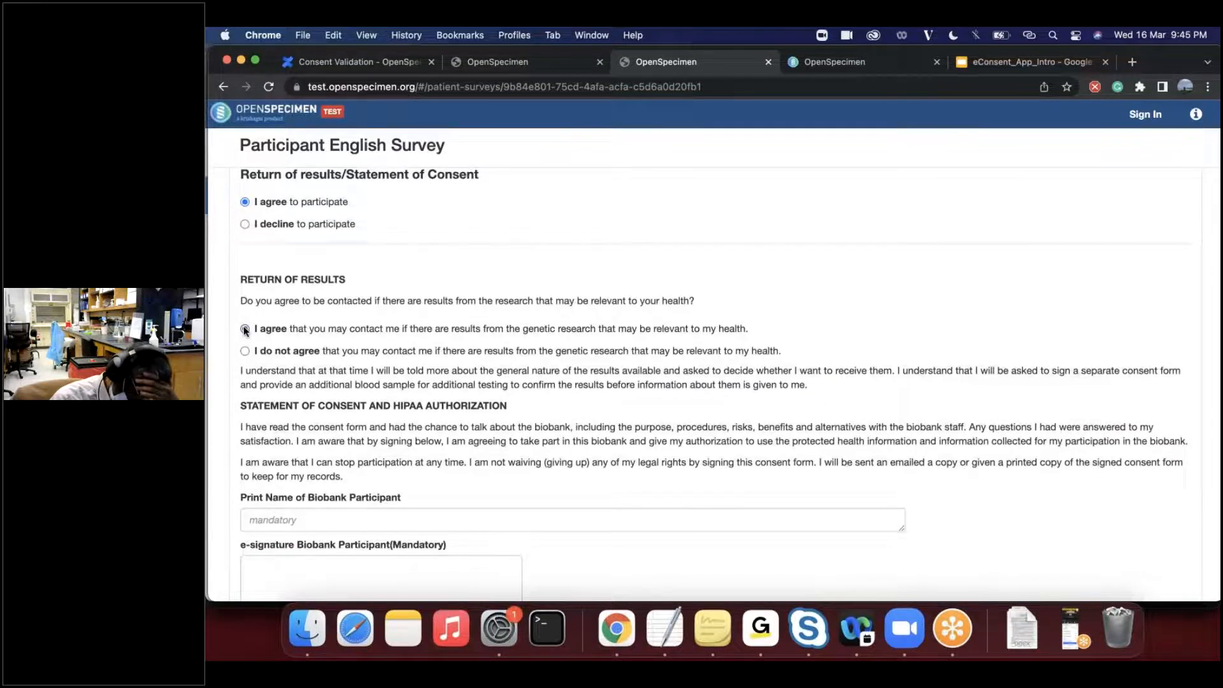
pyautogui.scroll(-5, 382, 383)
pyautogui.click(384, 384)
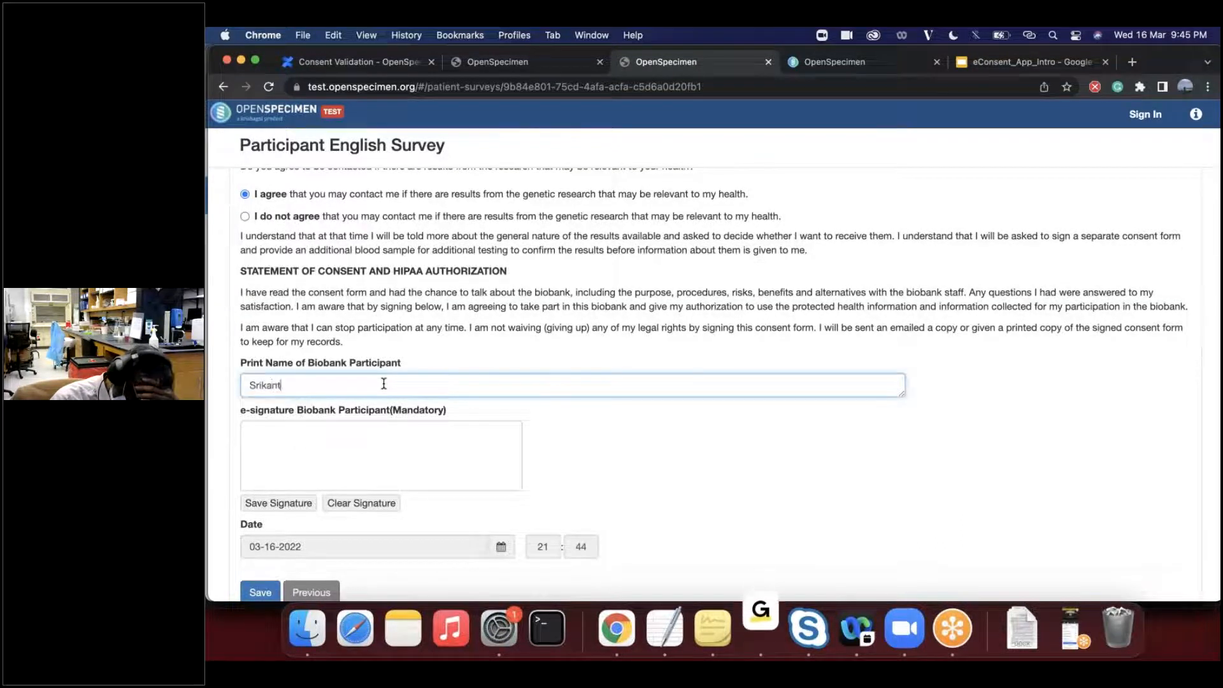
# - Draw and save the biobank participant's e-signature, and save the completed Participant English Survey
pyautogui.scroll(1, 485, 302)
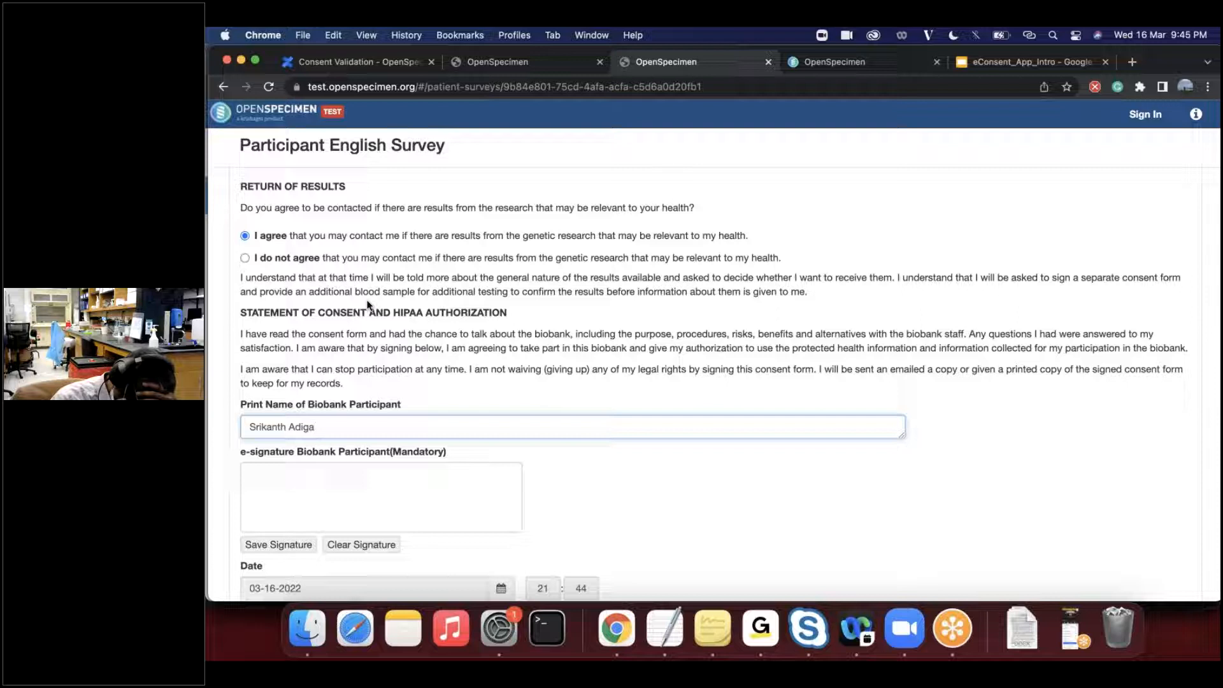
pyautogui.scroll(-2, 368, 305)
pyautogui.moveTo(295, 408); pyautogui.dragTo(336, 432)
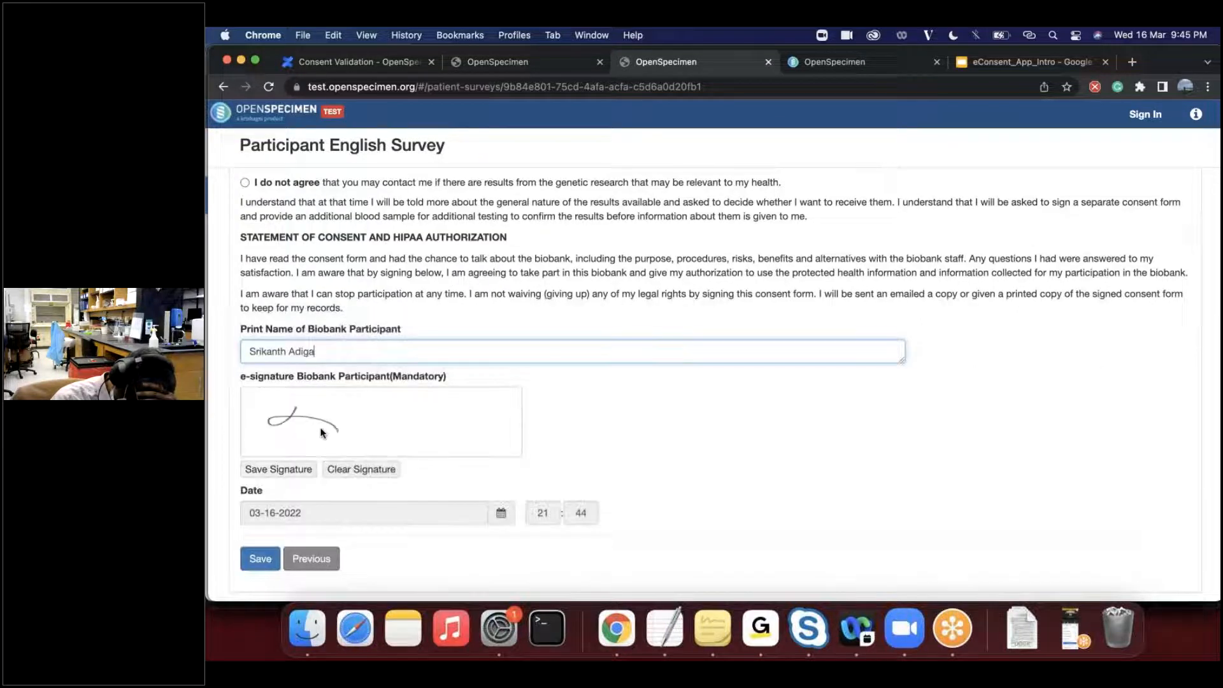
pyautogui.moveTo(414, 423); pyautogui.dragTo(448, 419)
pyautogui.click(278, 469)
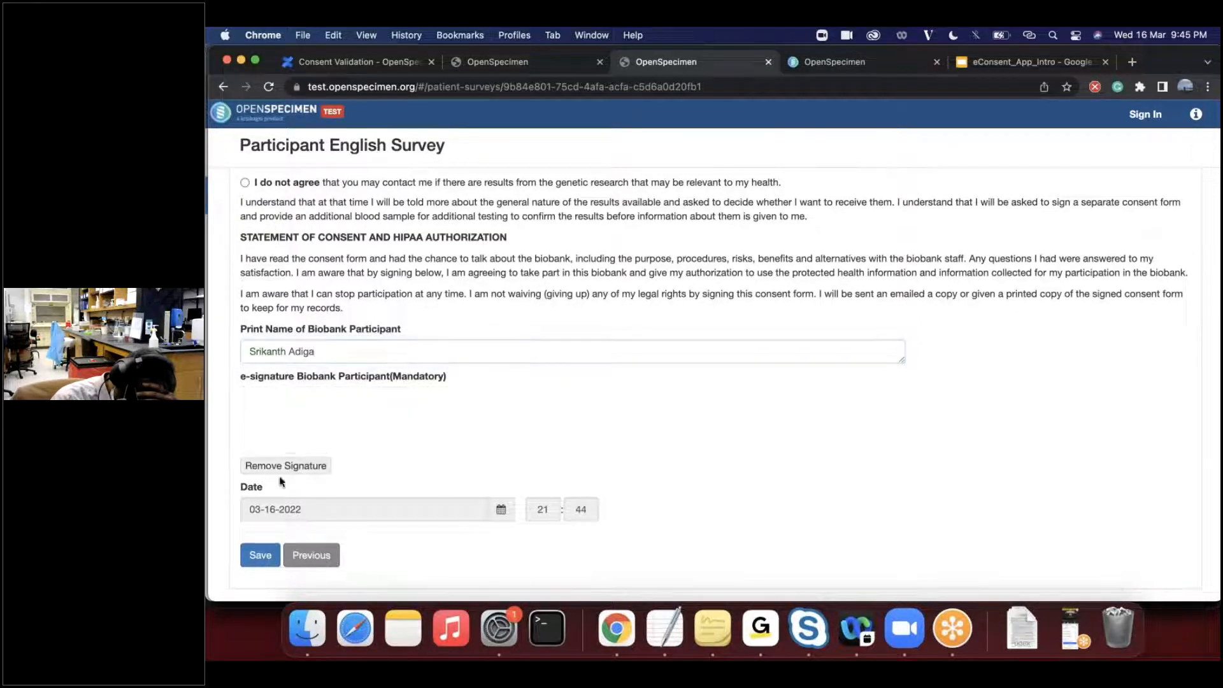
pyautogui.click(260, 555)
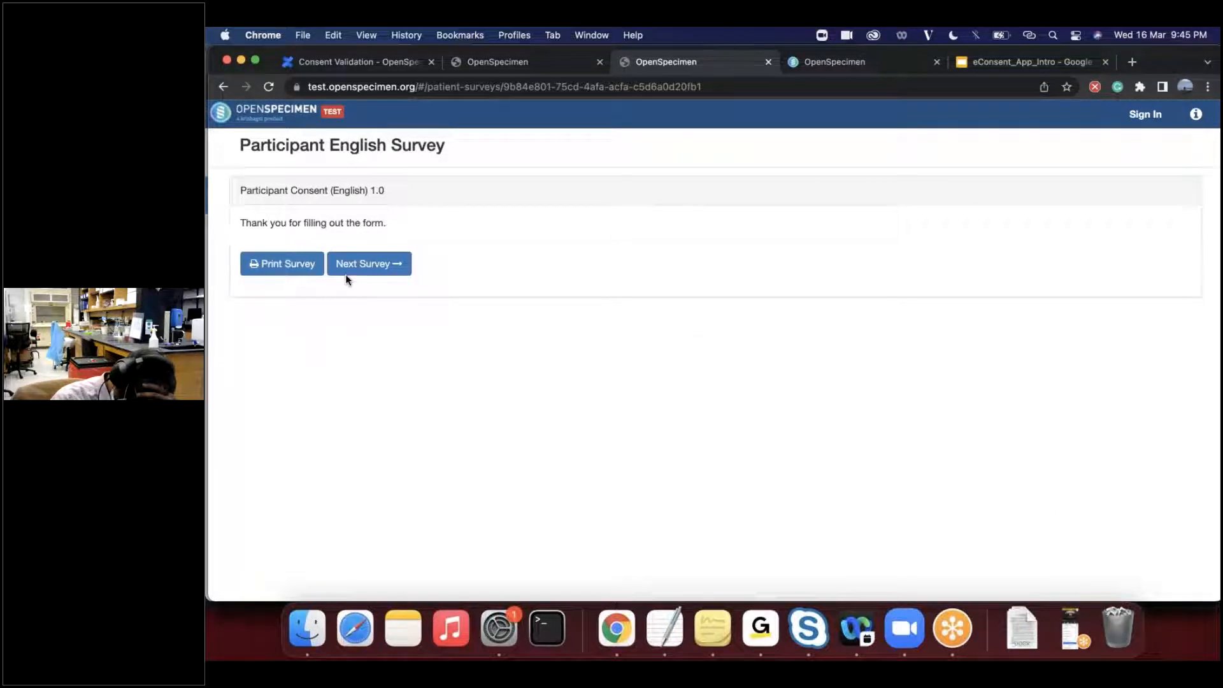
# - Continue to the Surrogate English Survey and leave it by loading the test.openspecimen.org address without the survey path
pyautogui.click(386, 270)
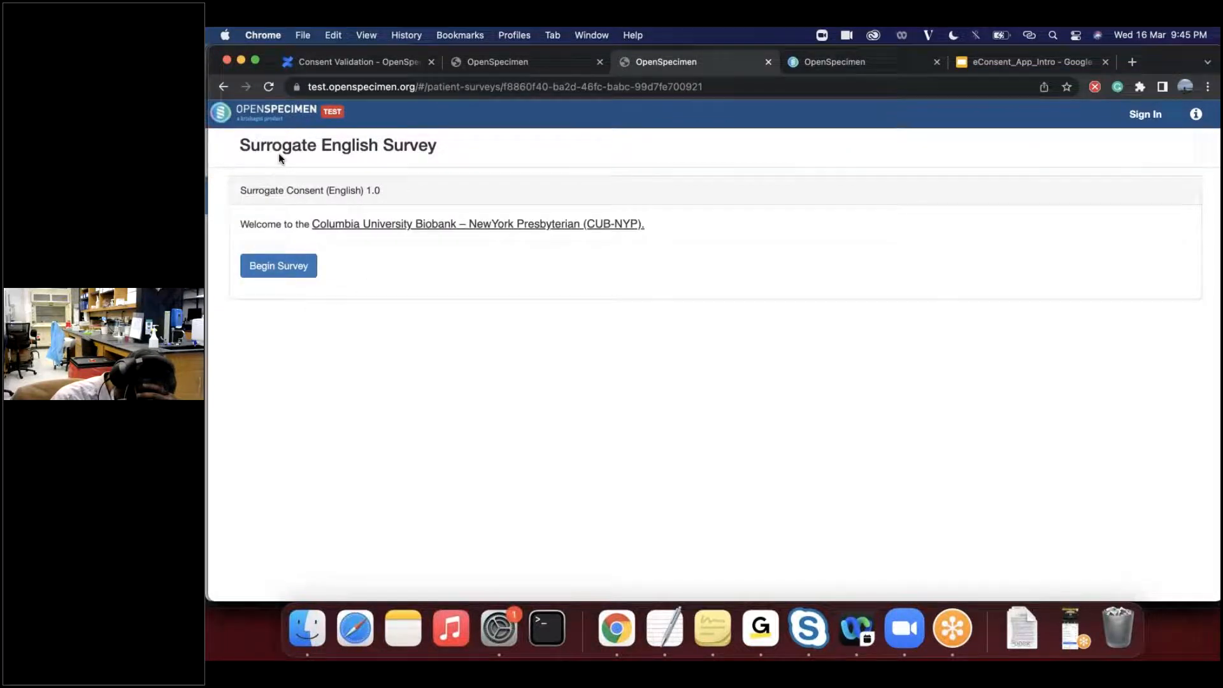
pyautogui.click(442, 89)
pyautogui.click(476, 85)
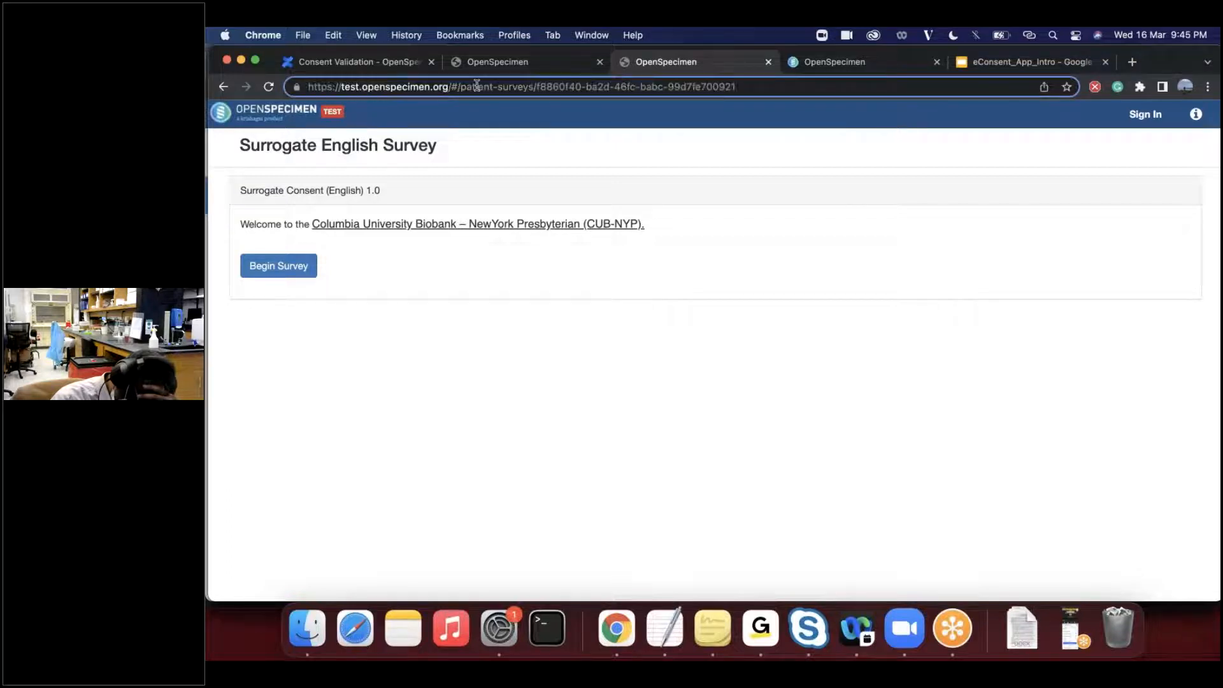
pyautogui.press('shift+super+Right')
pyautogui.press('BackSpace')
pyautogui.press('Return')
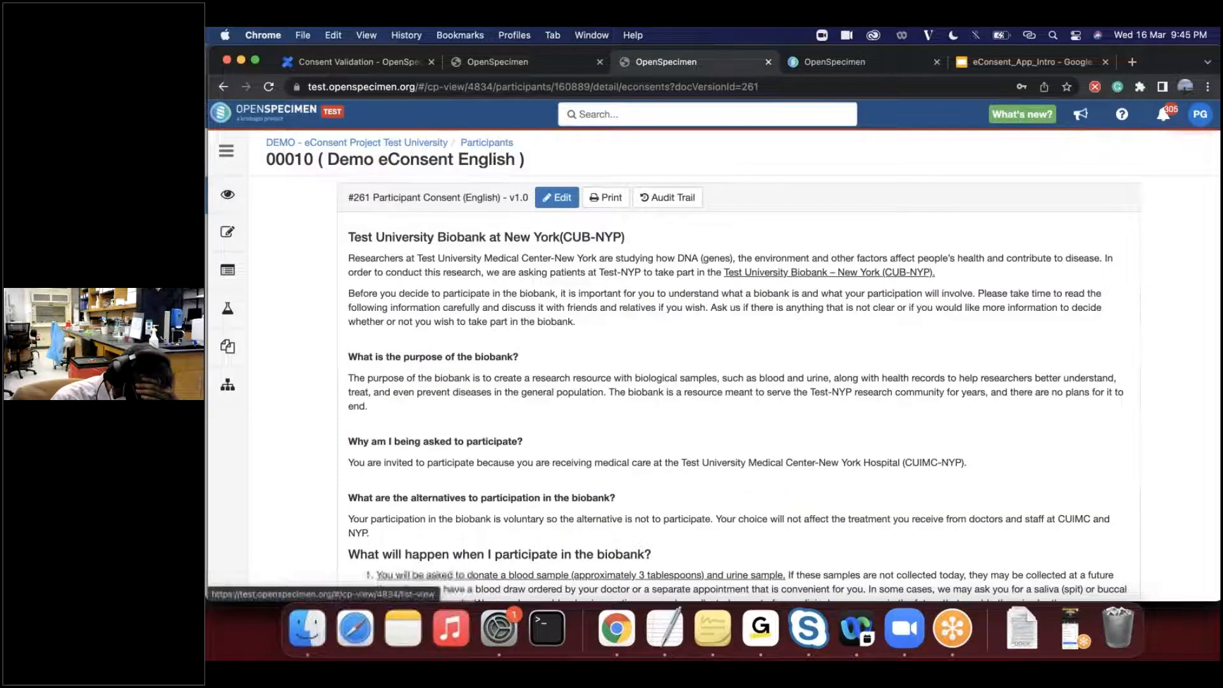
# - Open participant Demo eConsent English from the participants list and examine the consent responses on the overview
pyautogui.click(481, 143)
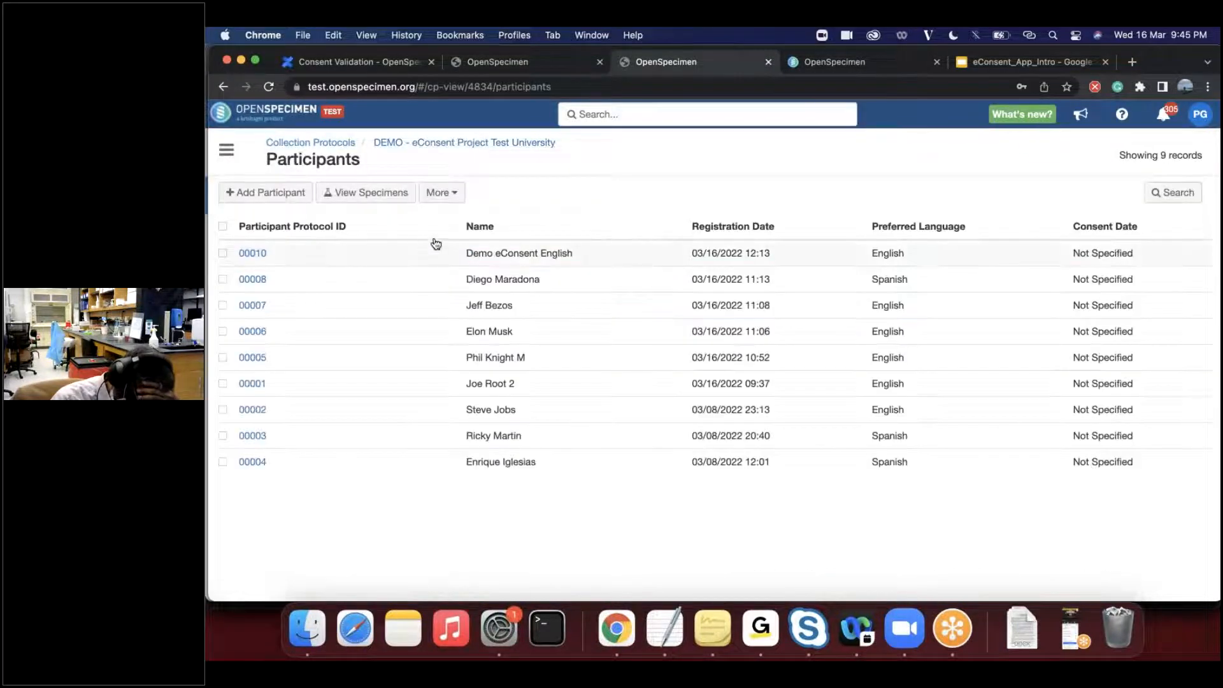
pyautogui.click(253, 253)
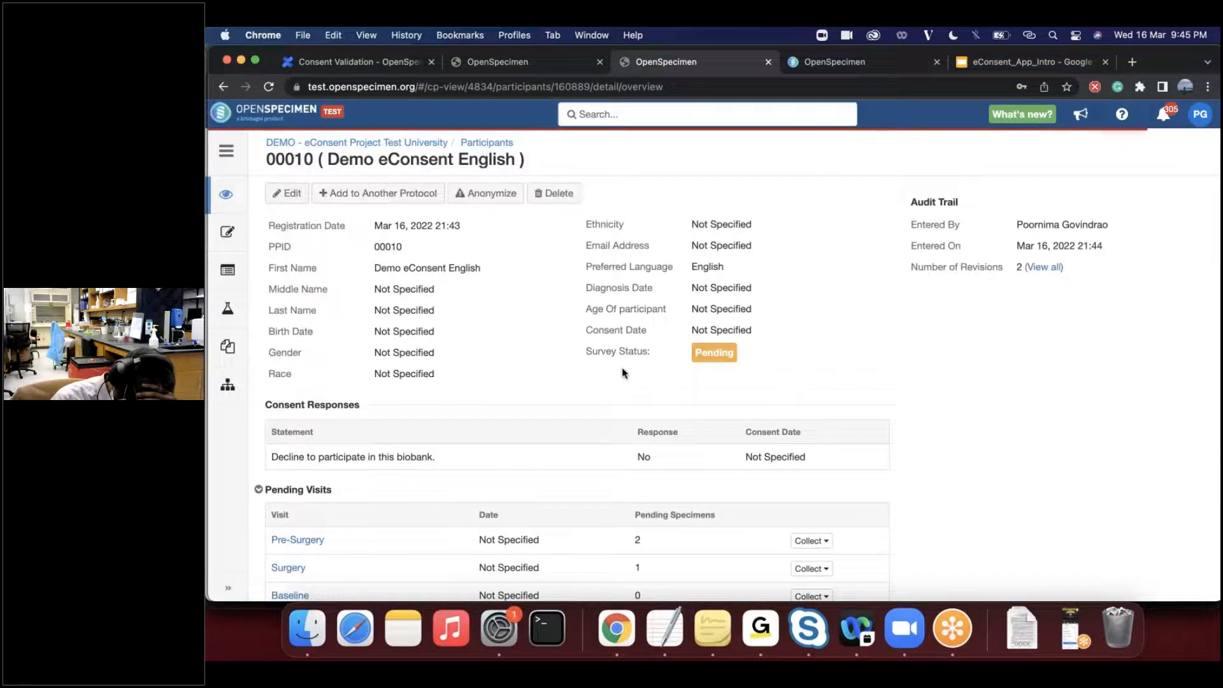
pyautogui.scroll(-1, 622, 373)
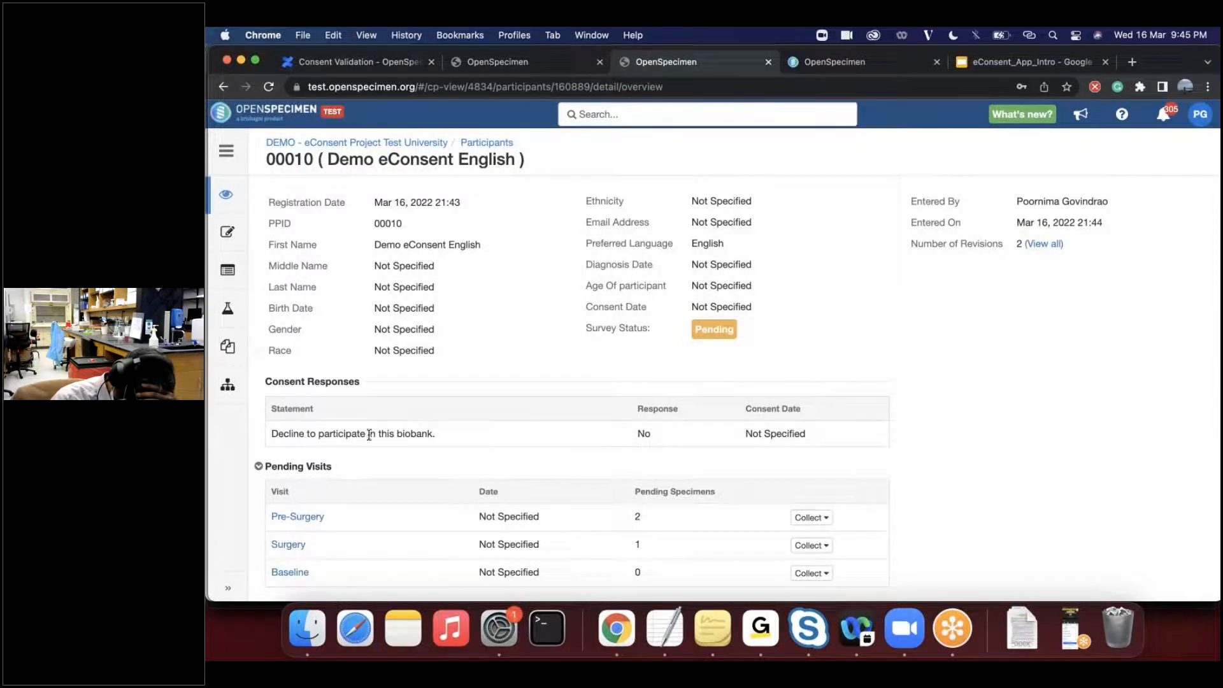
pyautogui.doubleClick(274, 434)
pyautogui.moveTo(350, 438); pyautogui.dragTo(455, 439)
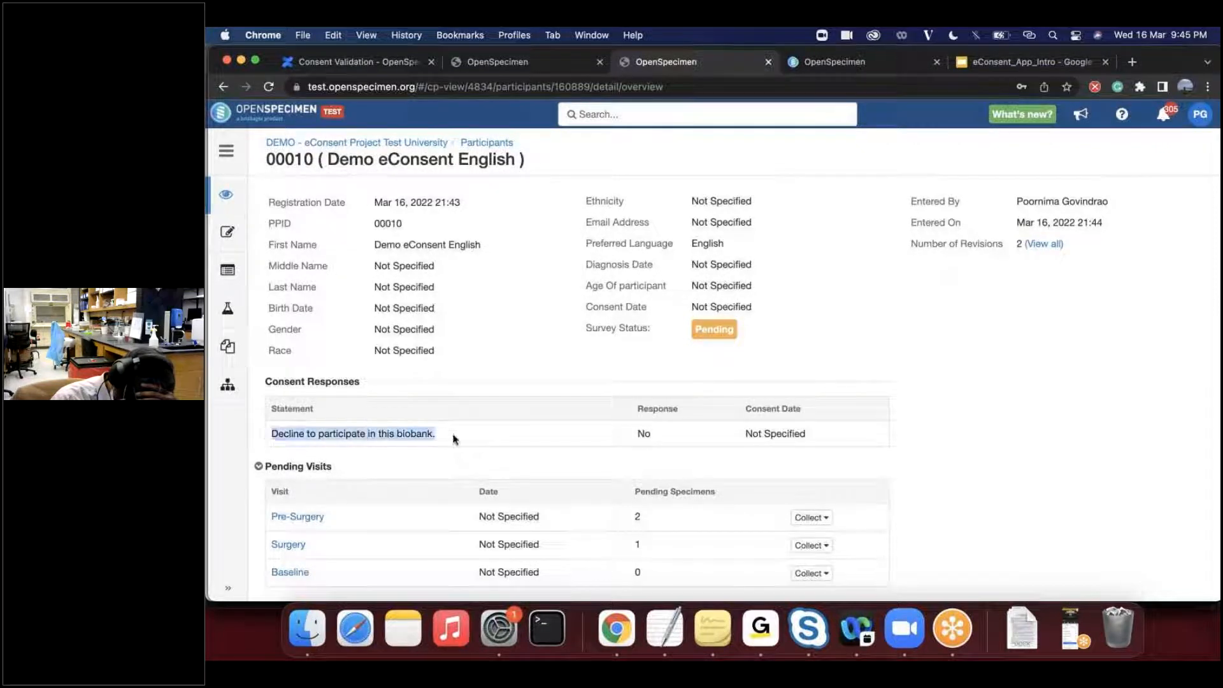
pyautogui.click(640, 435)
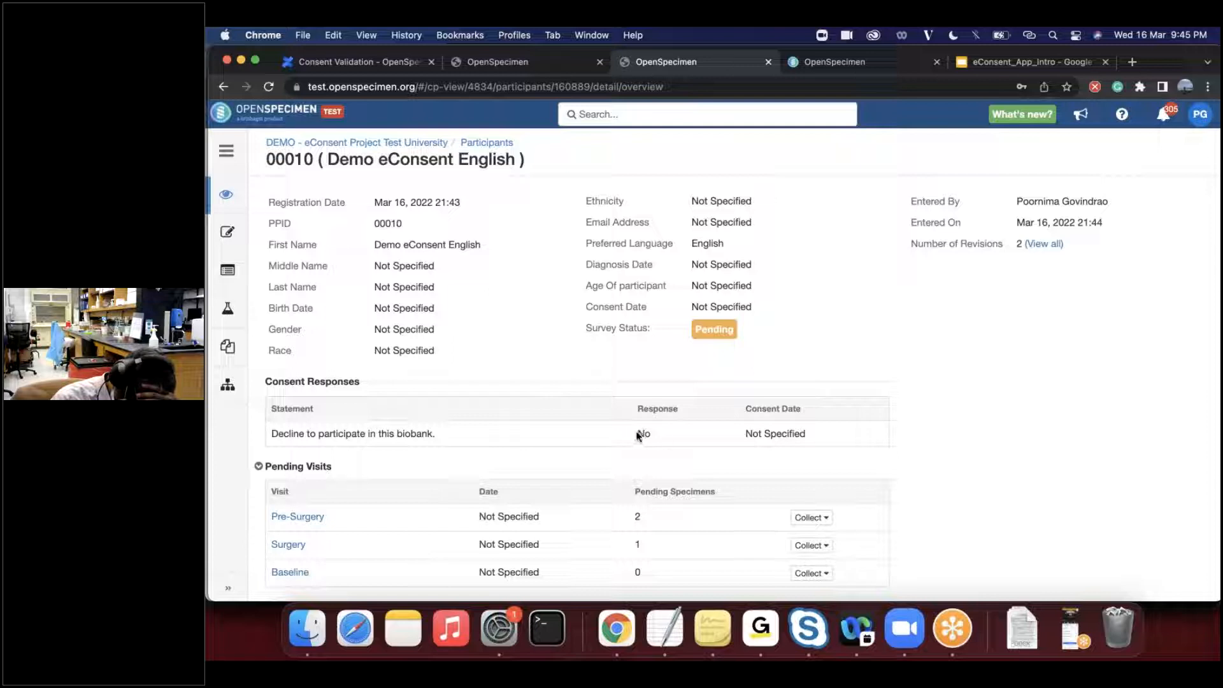
pyautogui.moveTo(272, 434); pyautogui.dragTo(445, 436)
pyautogui.click(443, 437)
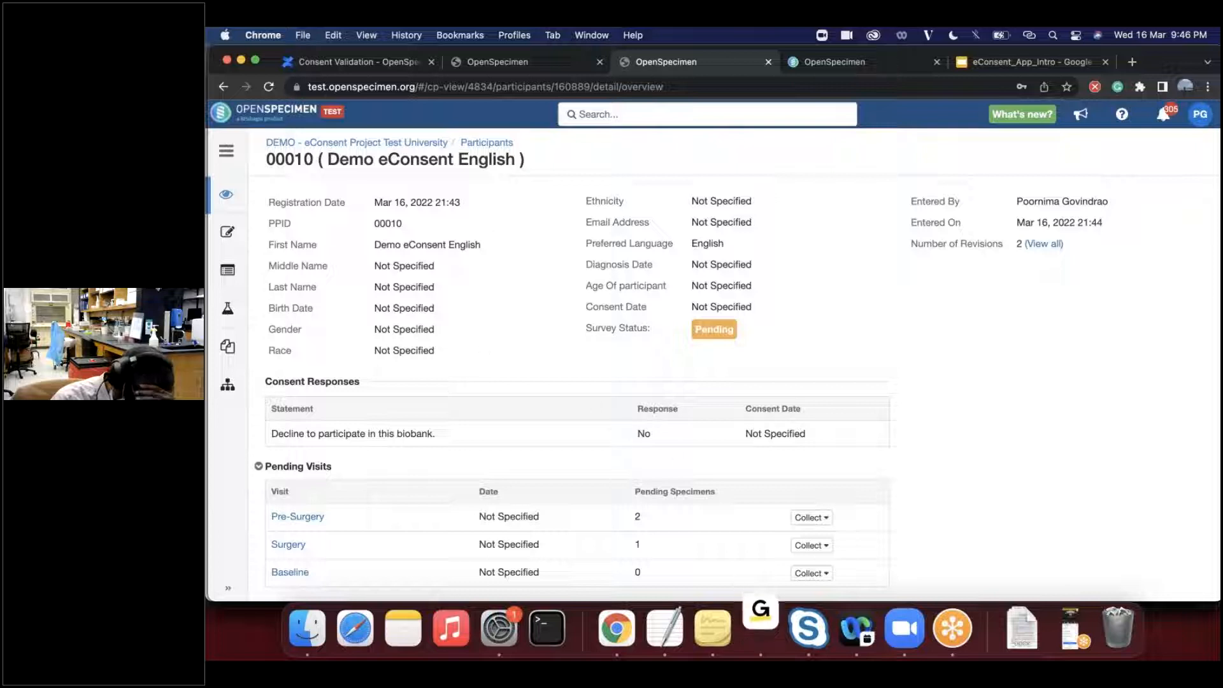
# - Add the Participant Consent (Spanish) - v1.0 document to the participant's consents
pyautogui.click(226, 237)
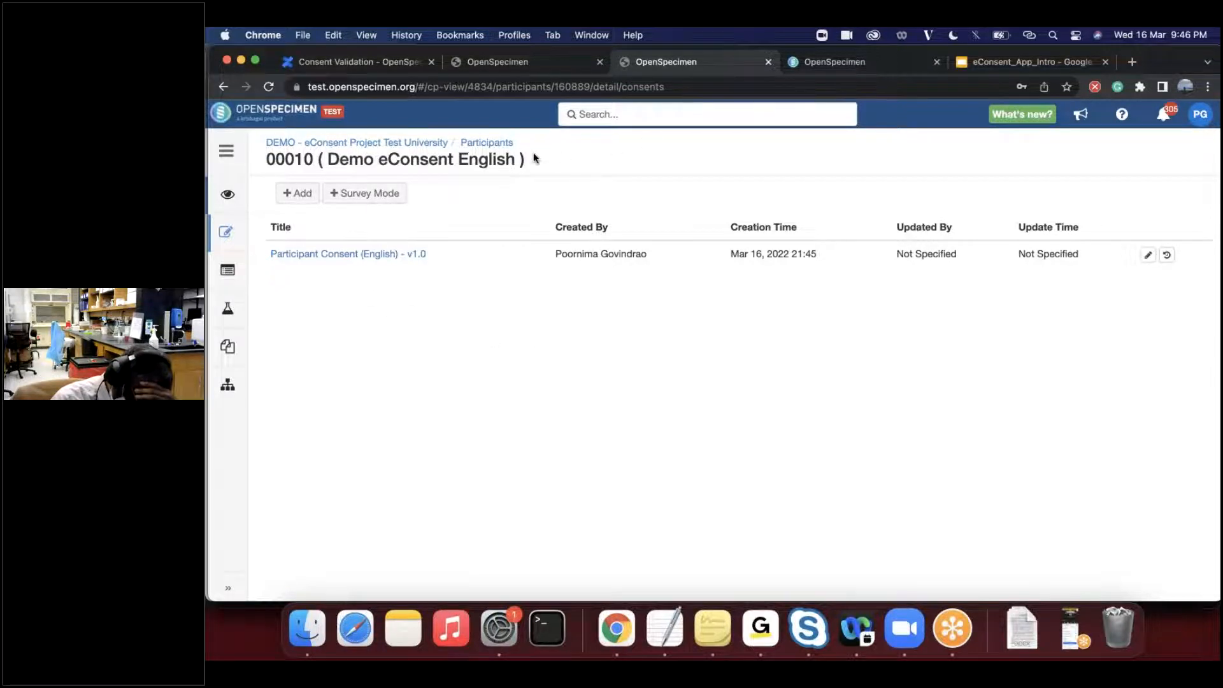
pyautogui.click(297, 193)
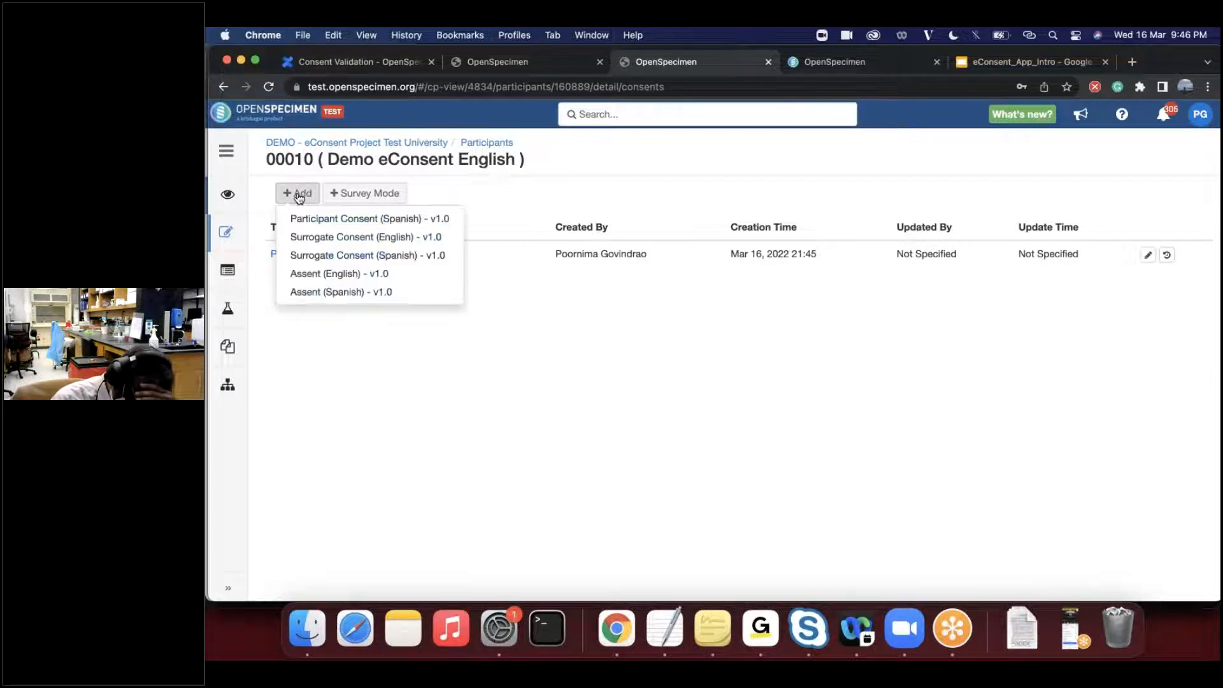
pyautogui.click(332, 223)
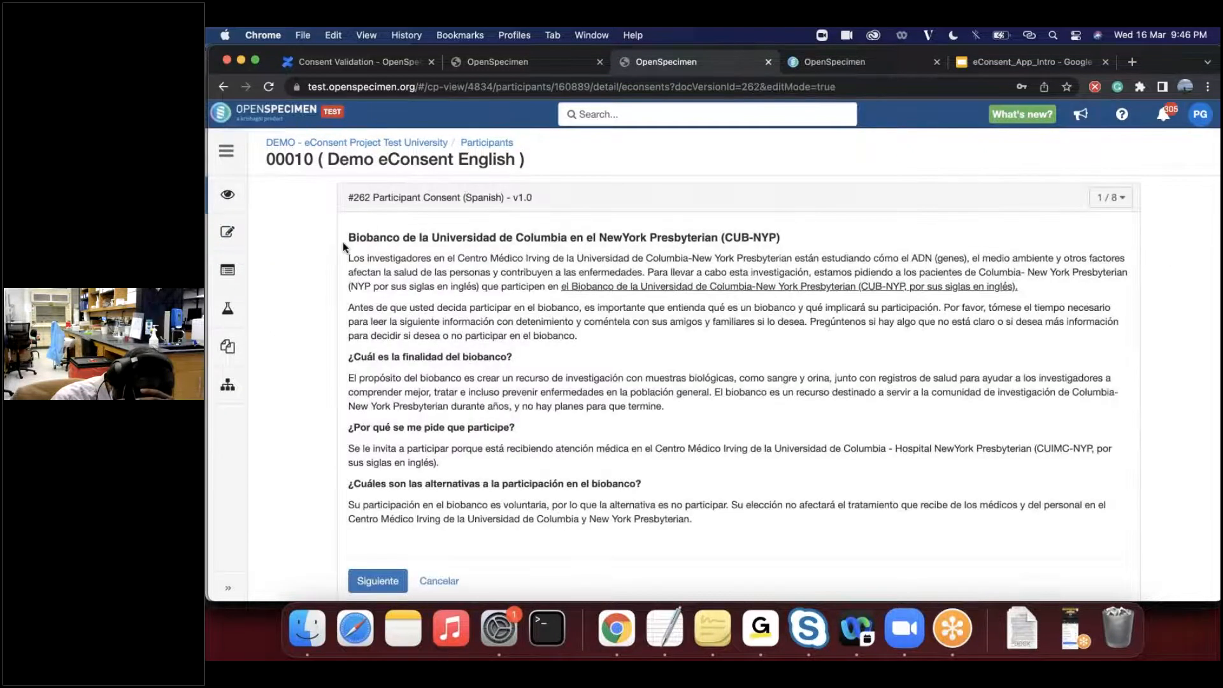
# - Advance through the Spanish consent pages to page 8, Devolución de resultados / Declaración de consentimiento
pyautogui.scroll(-1, 738, 390)
pyautogui.scroll(1, 738, 390)
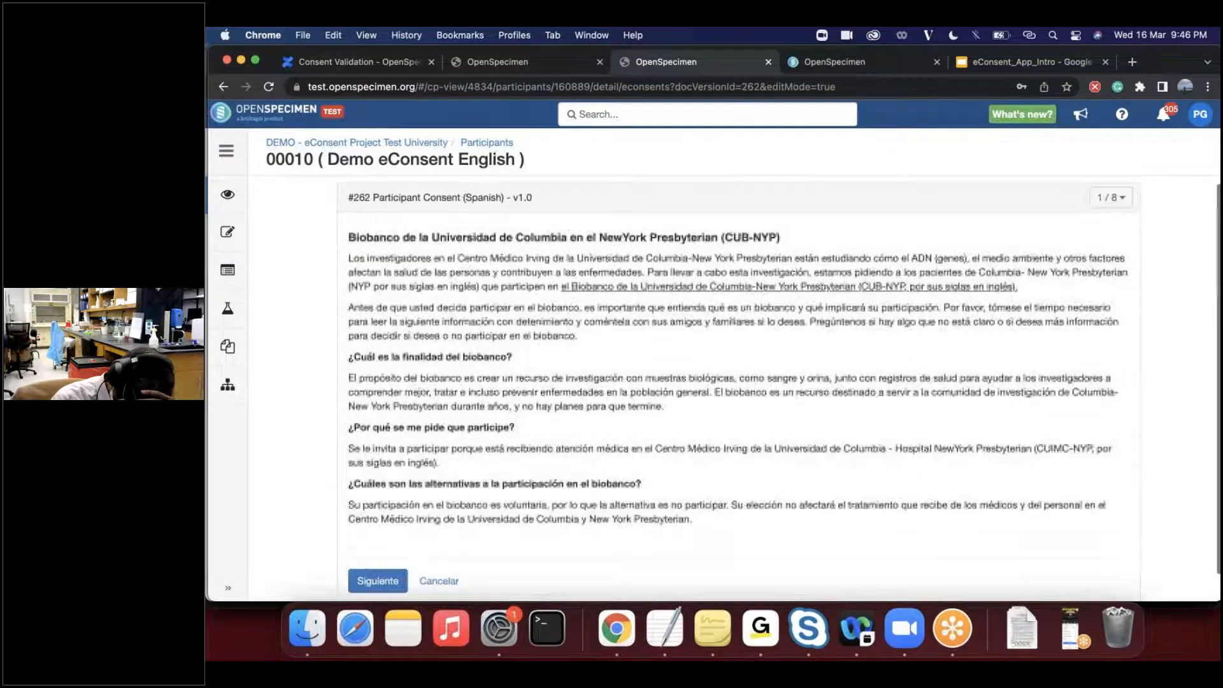
pyautogui.scroll(-1, 392, 564)
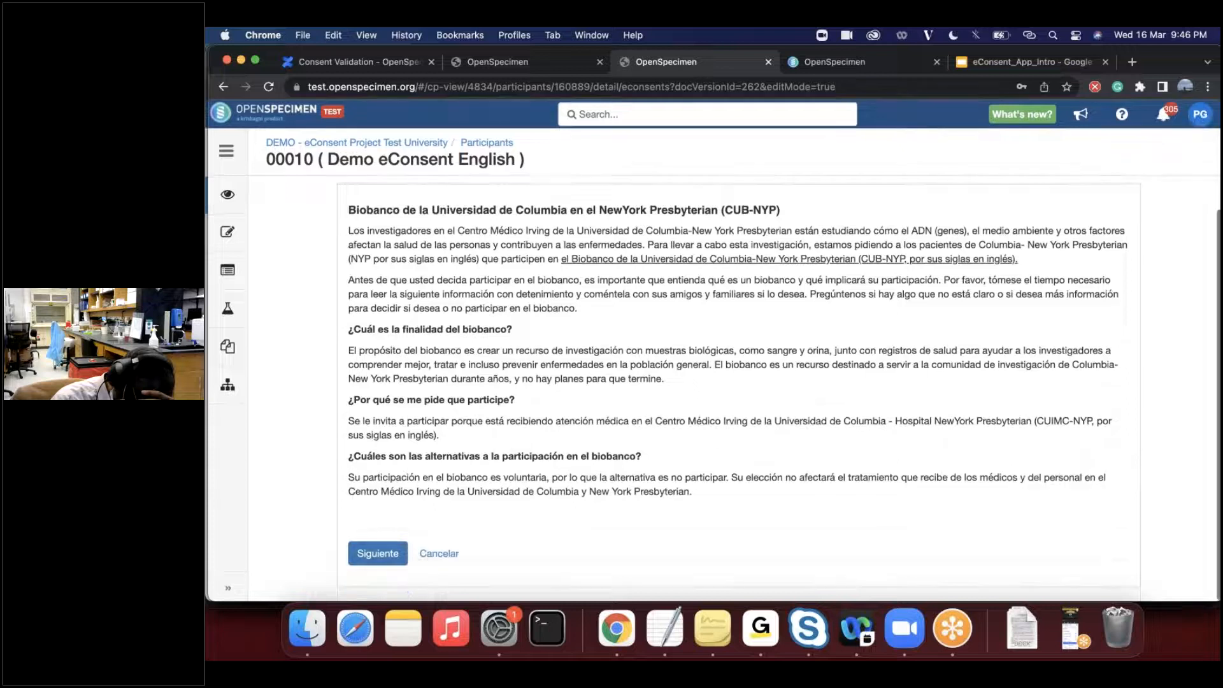
pyautogui.click(392, 564)
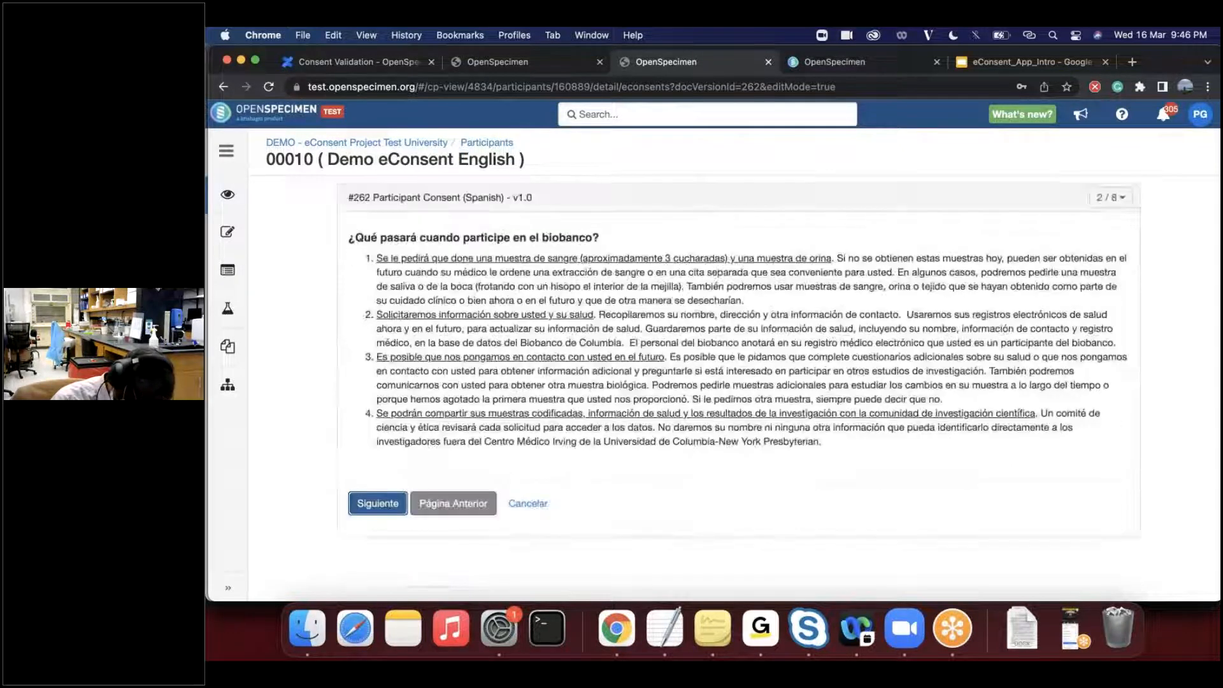
pyautogui.click(378, 503)
pyautogui.scroll(-2, 368, 557)
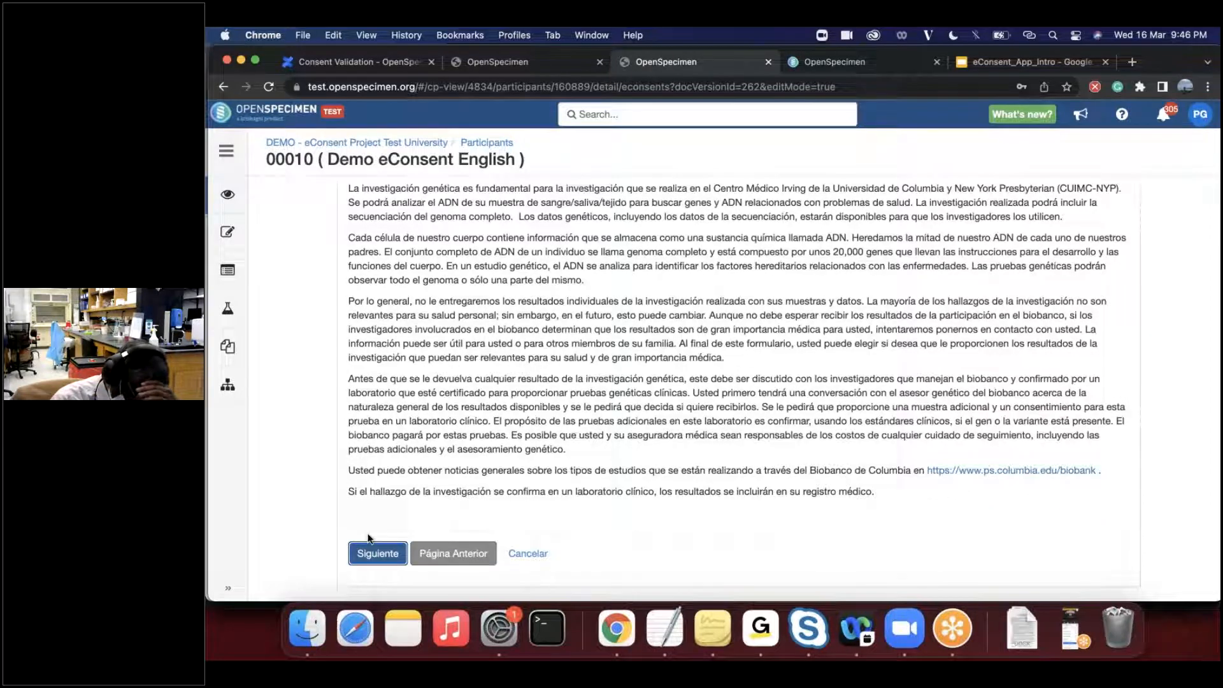
pyautogui.click(368, 555)
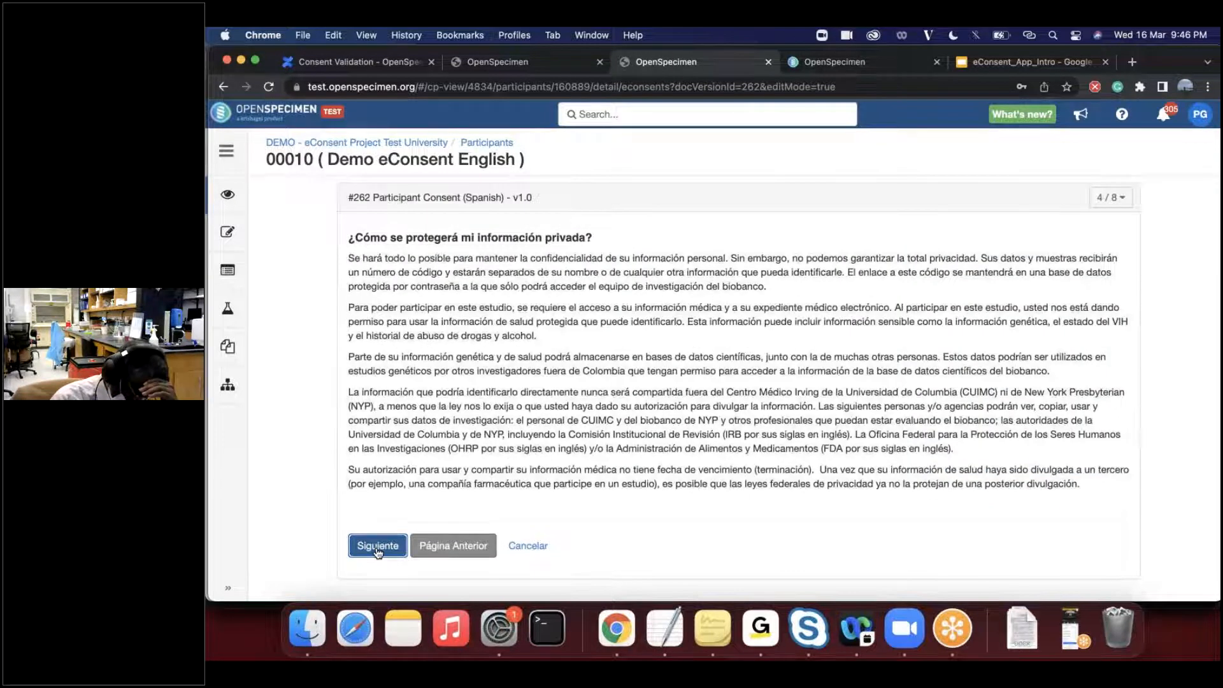
pyautogui.click(378, 548)
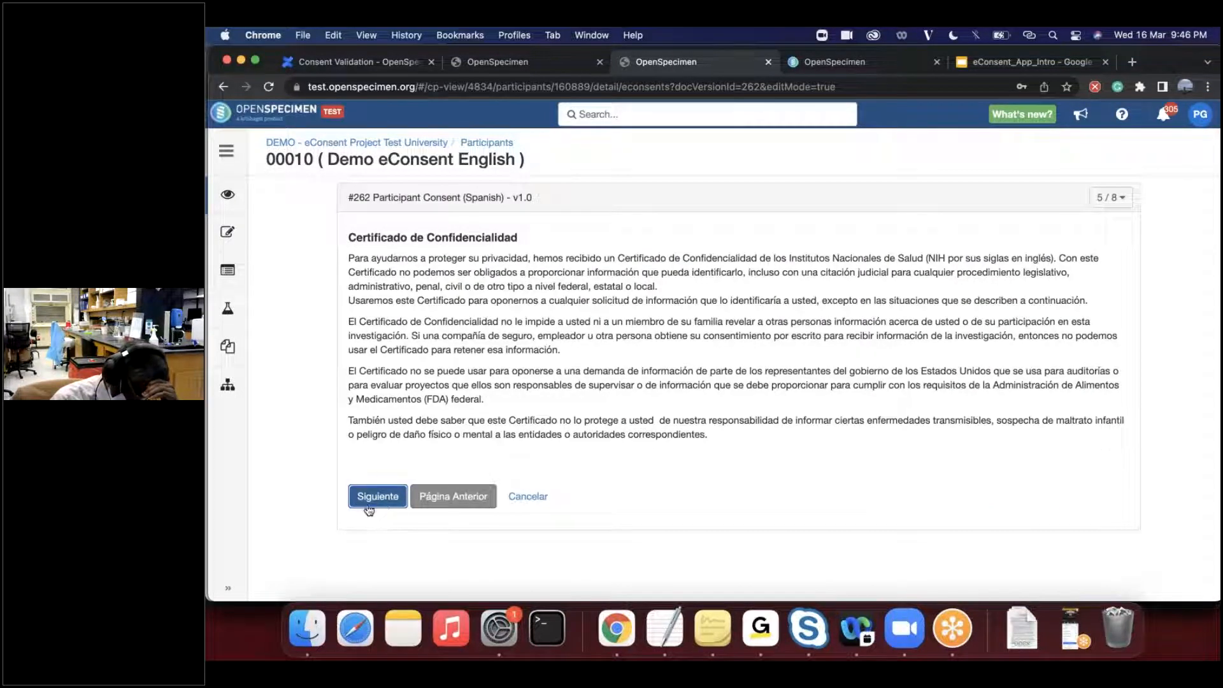
pyautogui.click(374, 501)
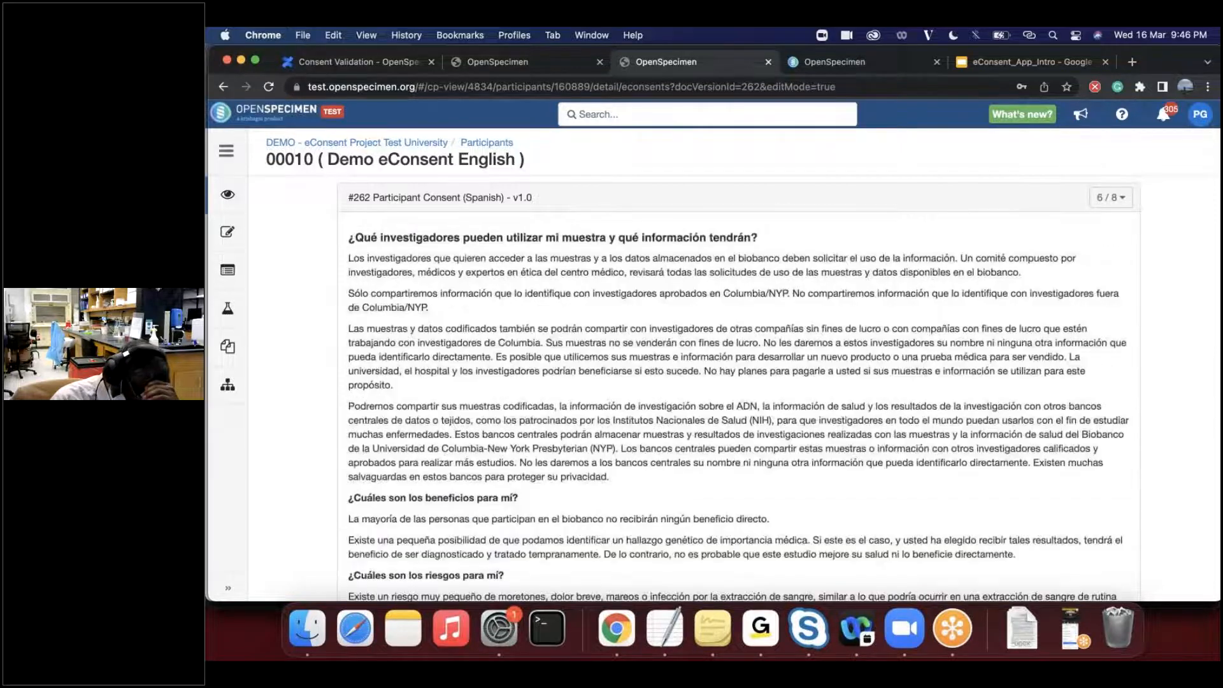
pyautogui.scroll(-5, 370, 567)
pyautogui.click(376, 556)
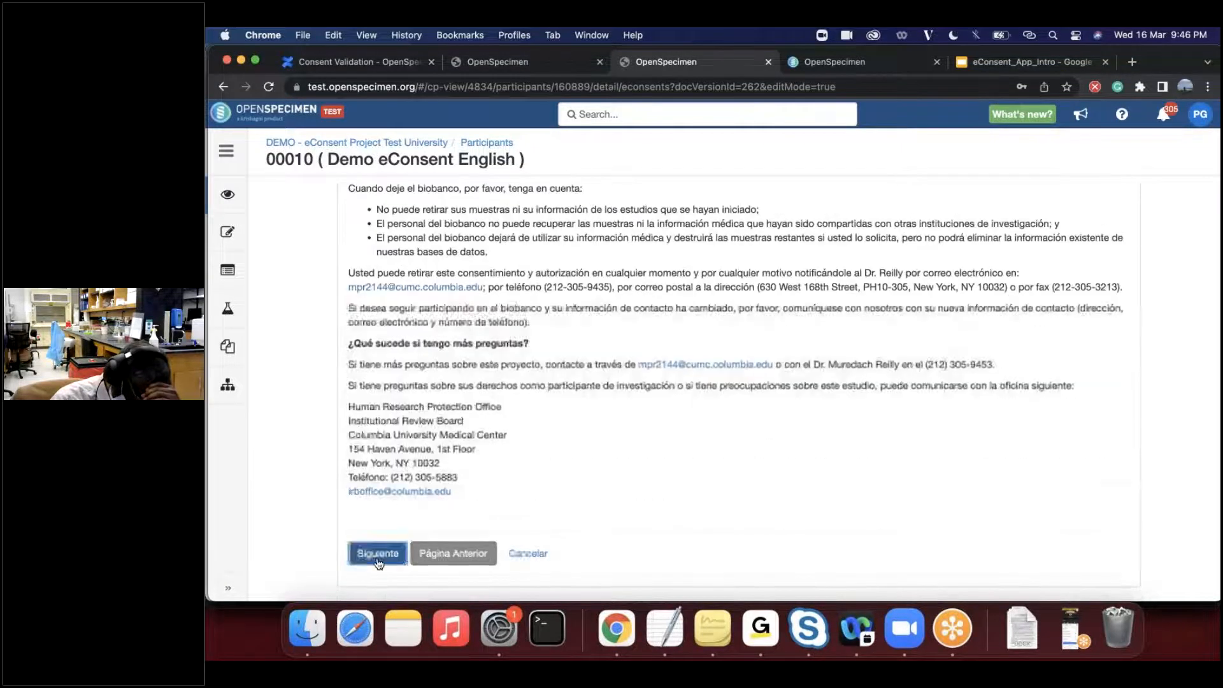
pyautogui.click(378, 553)
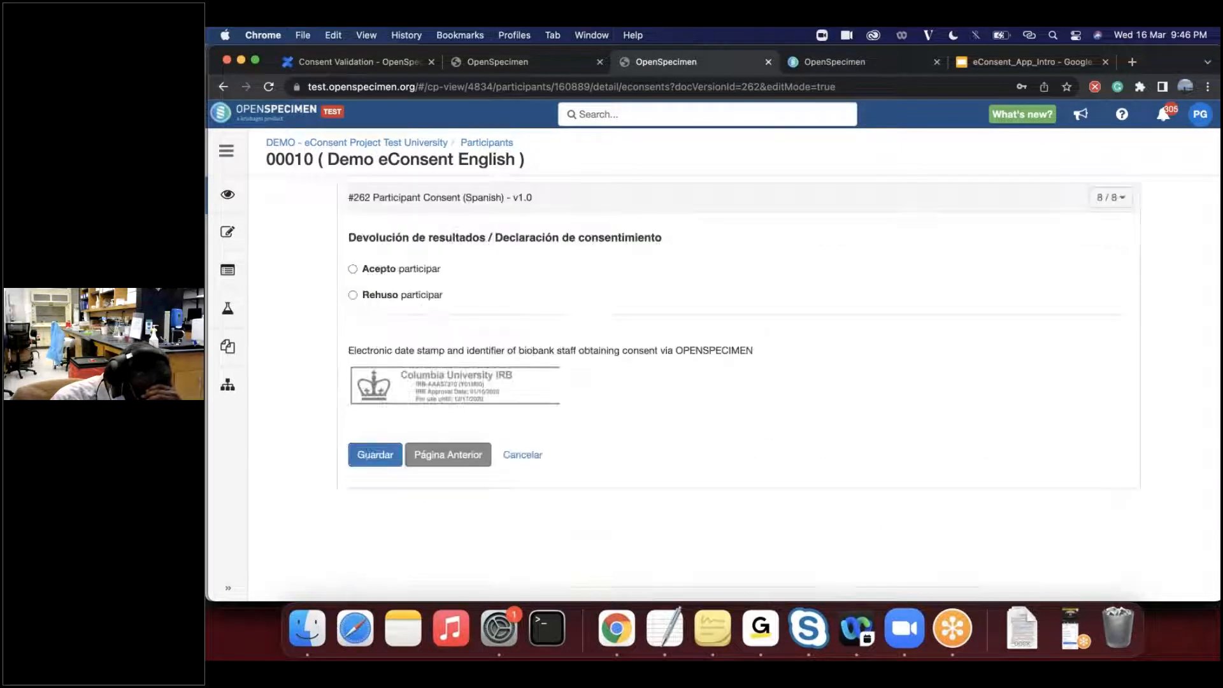
# - Answer "Acepto participar" and "Estoy de acuerdo" to being contacted about results, and review the form's name, signature and date section
pyautogui.click(352, 270)
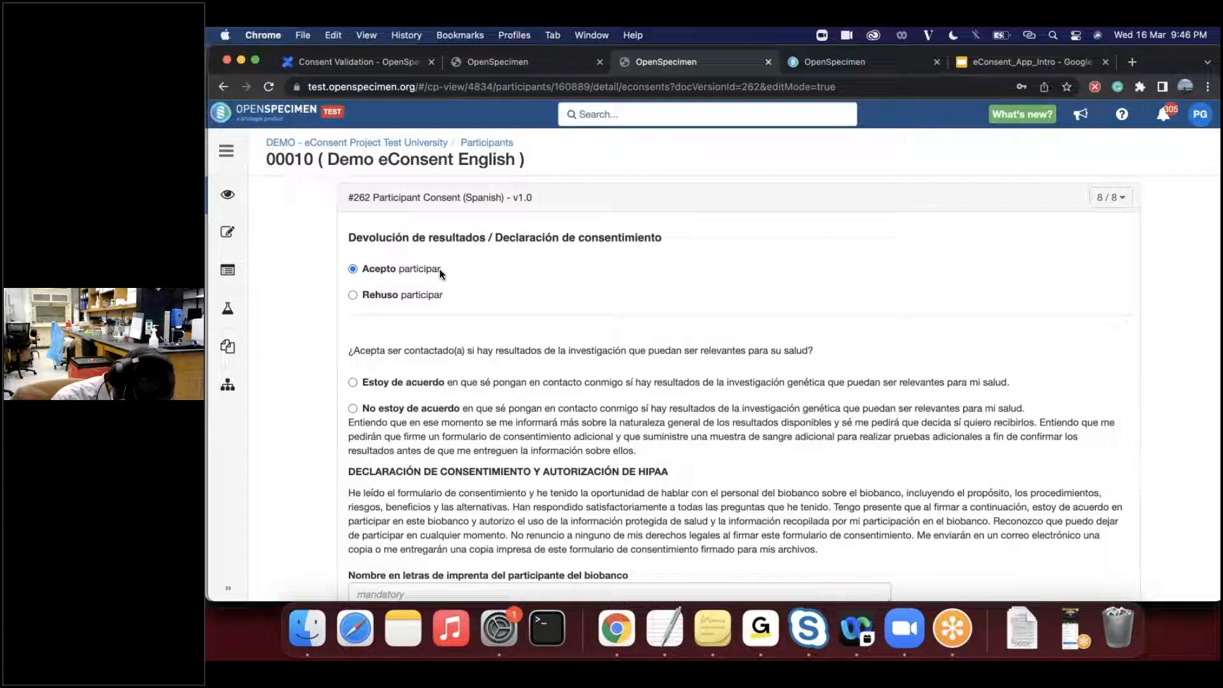
pyautogui.click(357, 384)
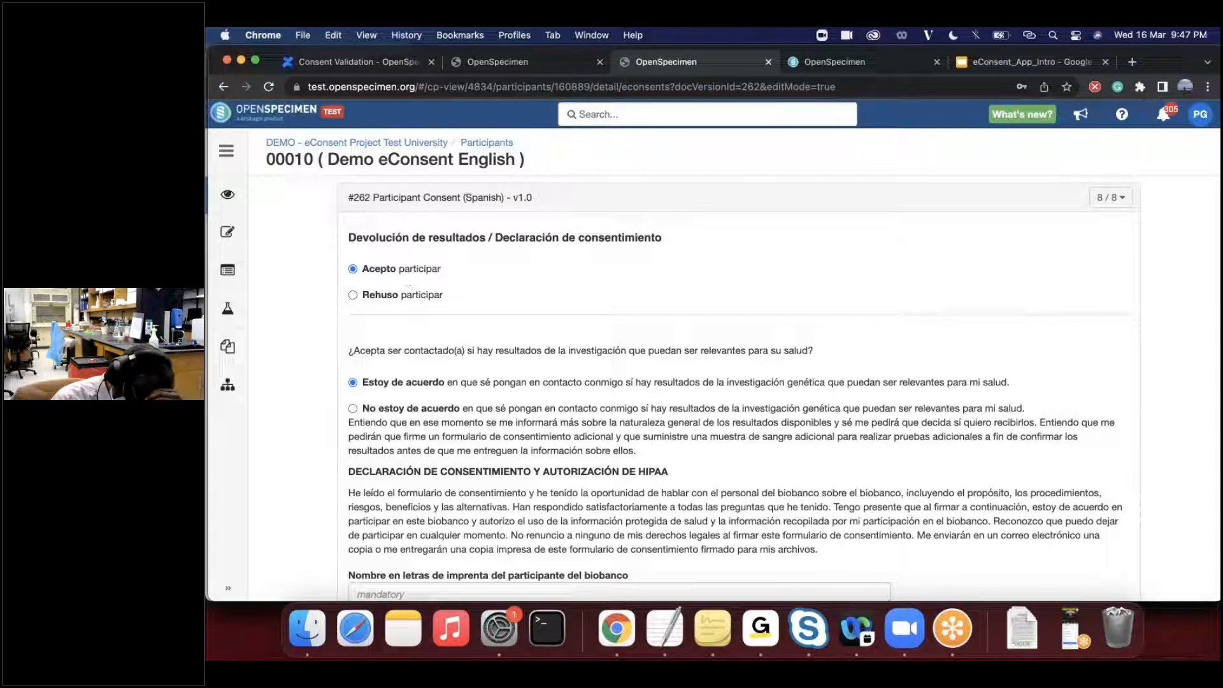
pyautogui.scroll(-5, 739, 388)
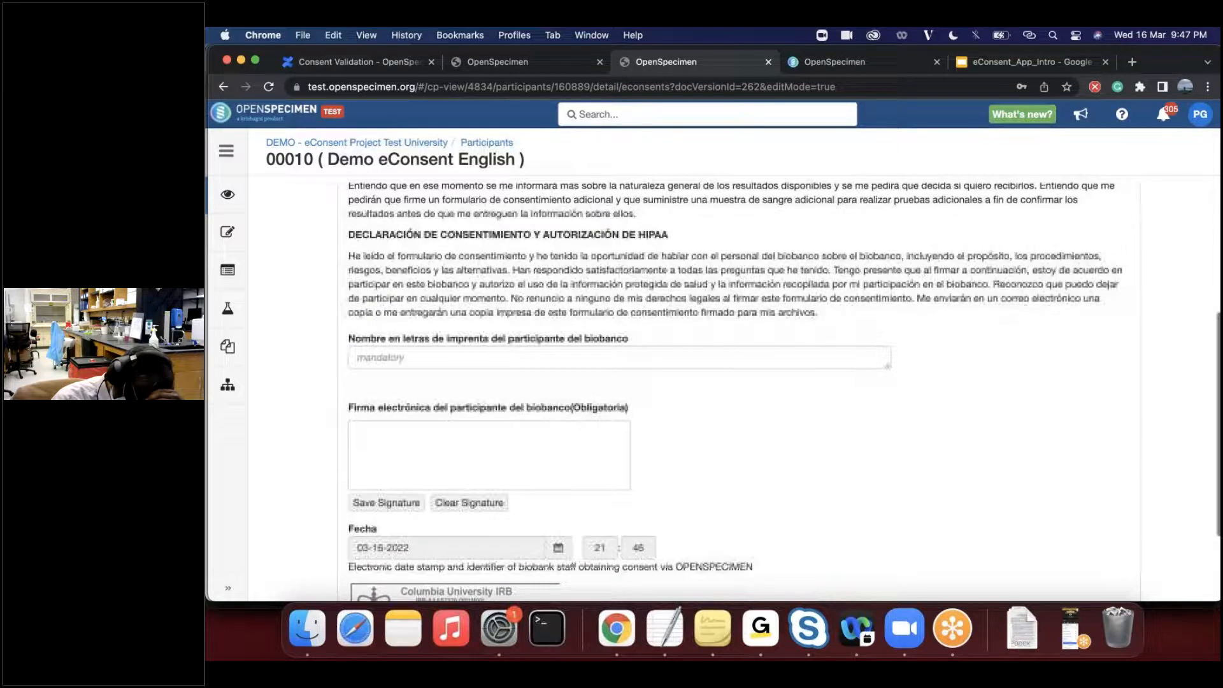
pyautogui.scroll(-2, 408, 472)
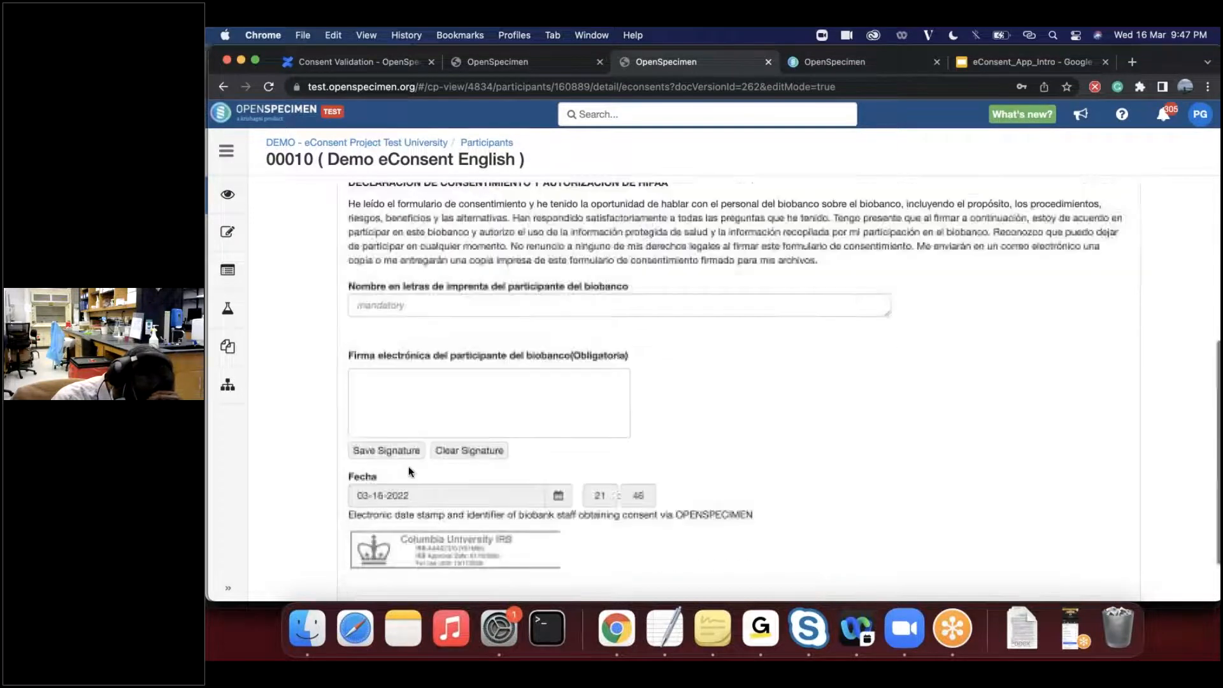
pyautogui.scroll(-2, 408, 470)
pyautogui.scroll(5, 411, 437)
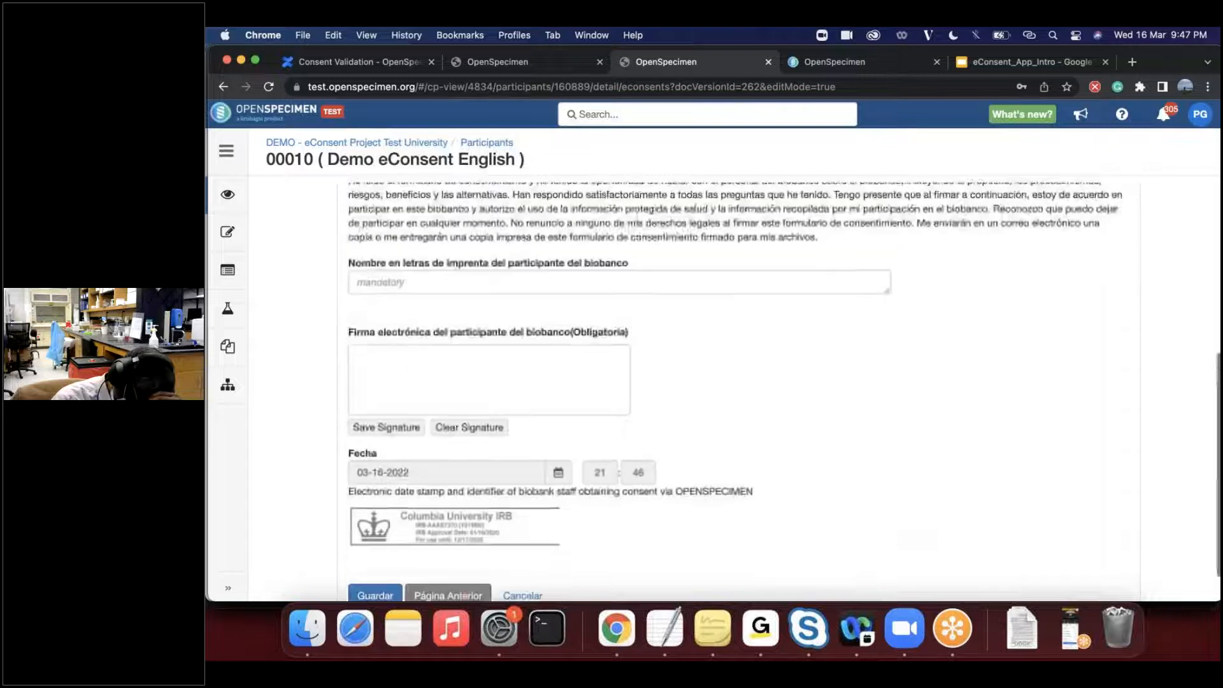
pyautogui.scroll(-6, 411, 437)
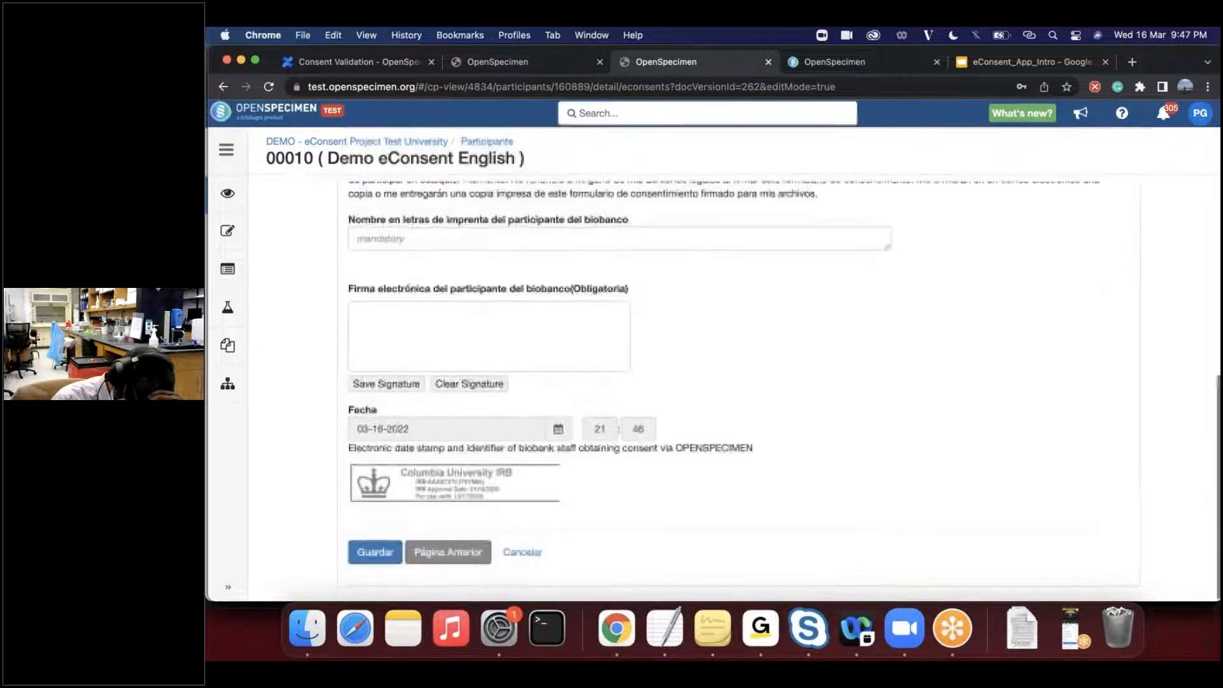
pyautogui.scroll(2, 284, 309)
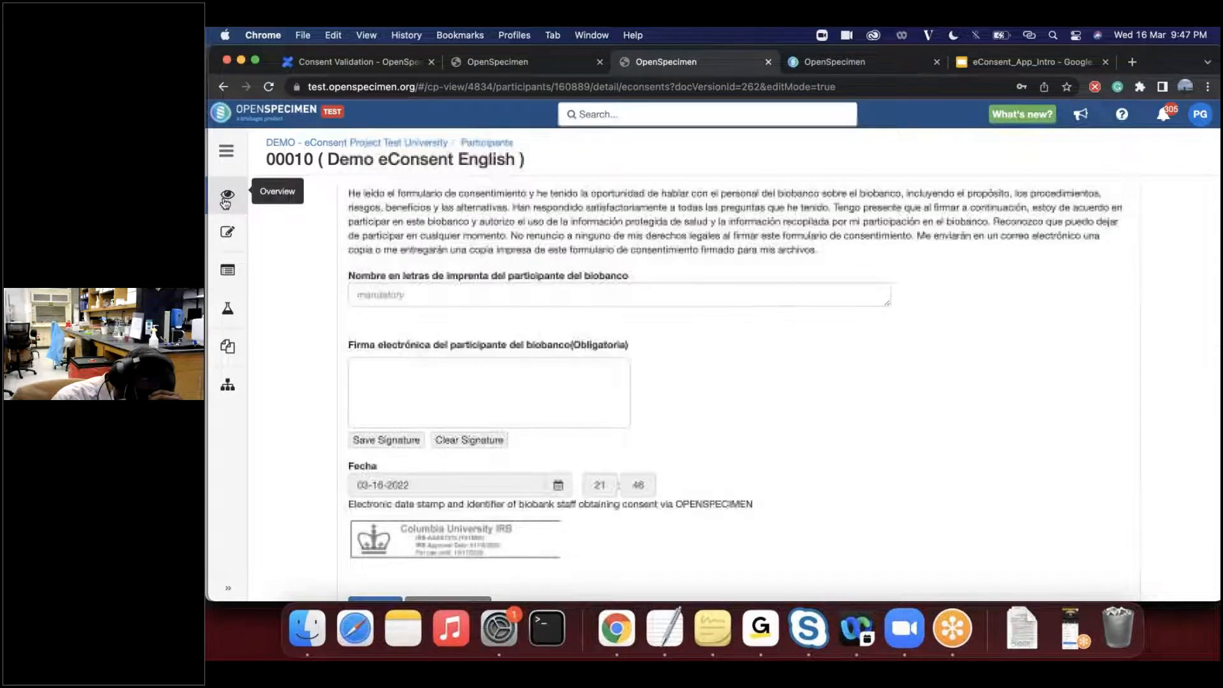
# - Leave the Spanish consent for the participant's overview, and look briefly at the eConsent_App_Intro presentation before returning to the overview
pyautogui.click(226, 200)
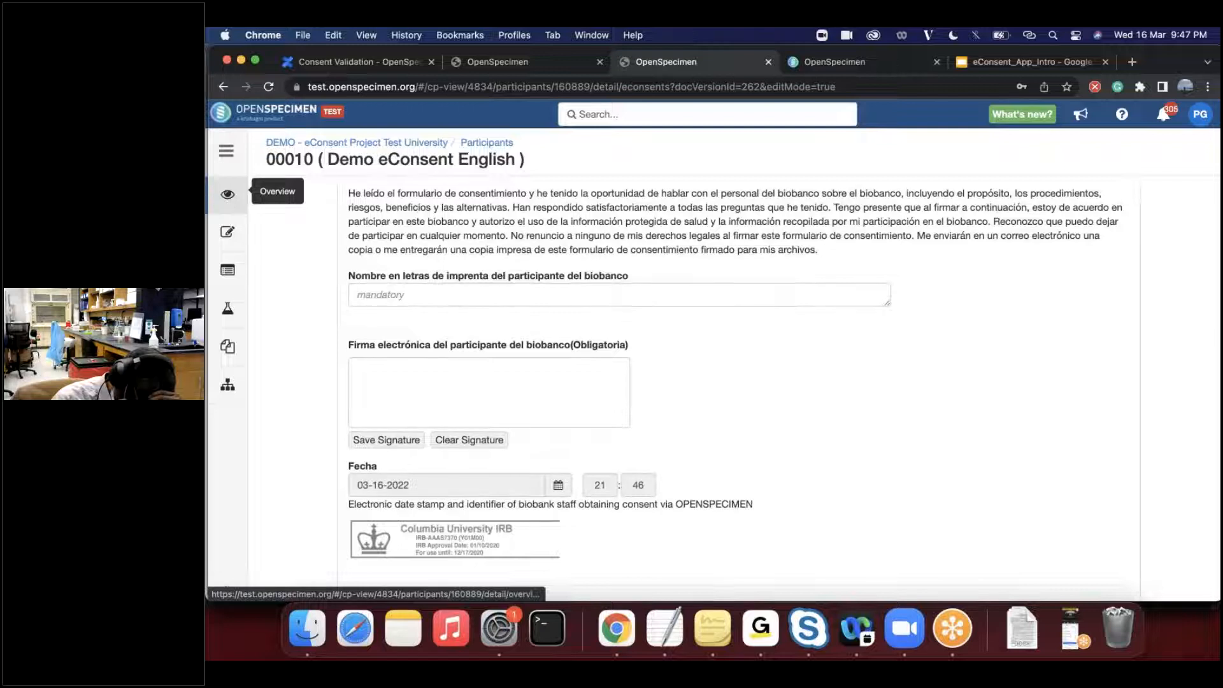
pyautogui.click(823, 203)
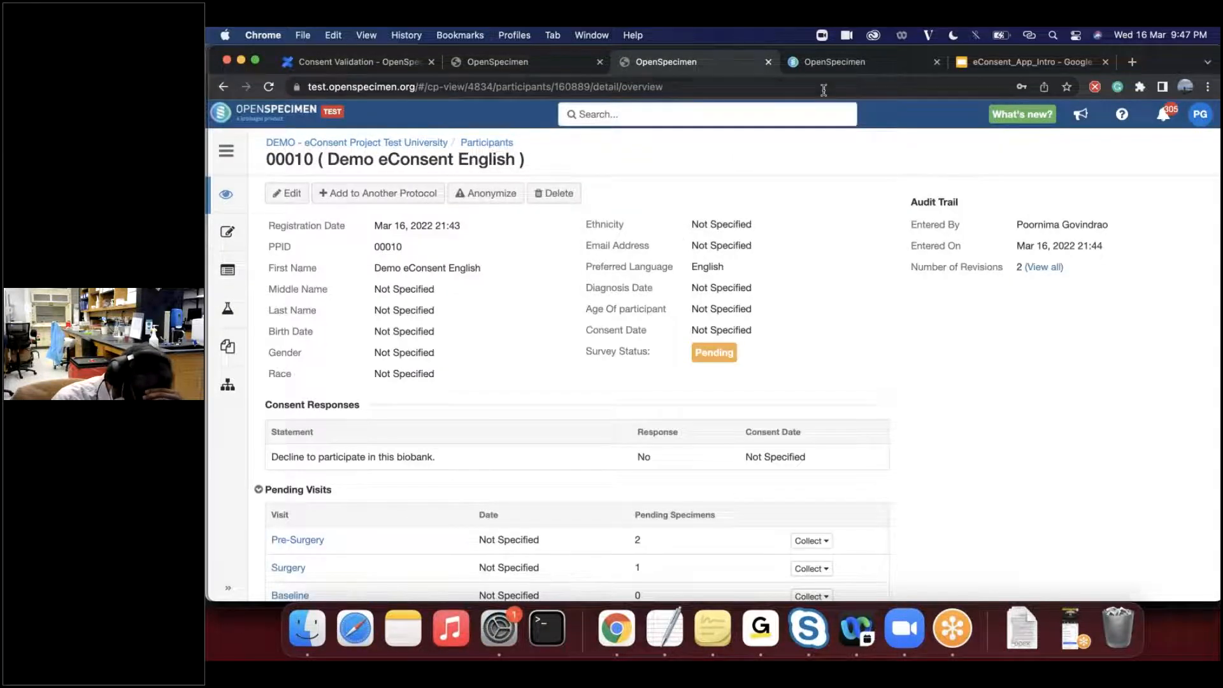
pyautogui.click(829, 70)
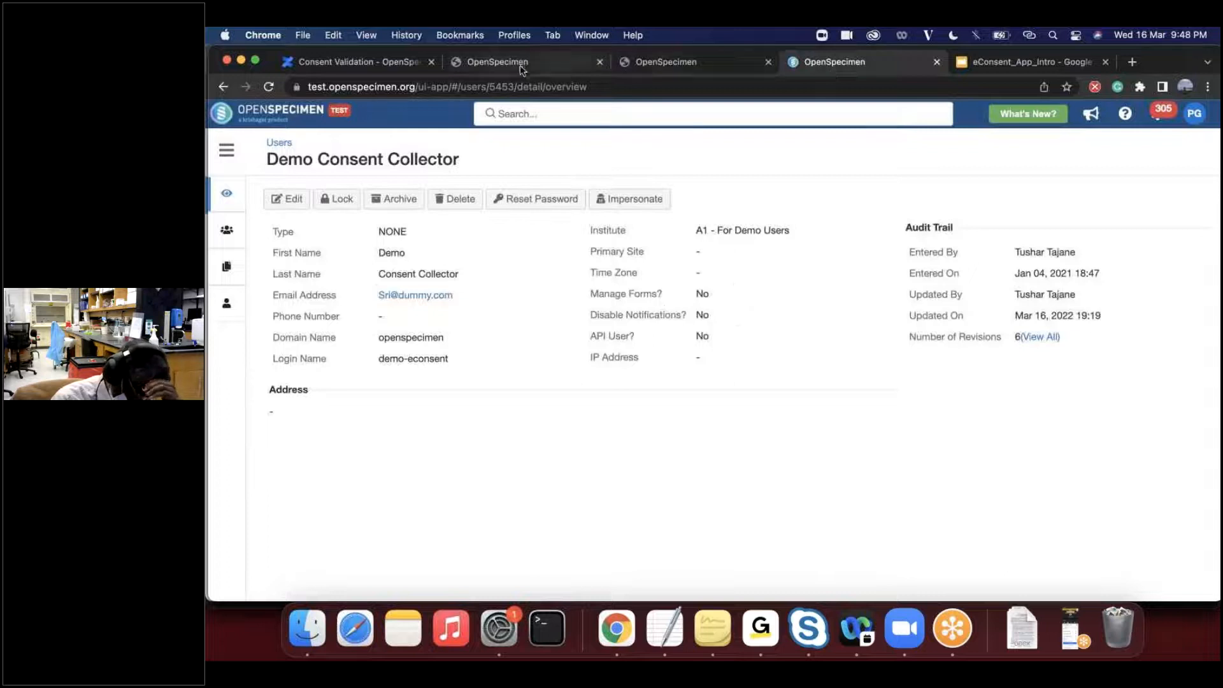
pyautogui.hotkey('ctrl', 'Tab')
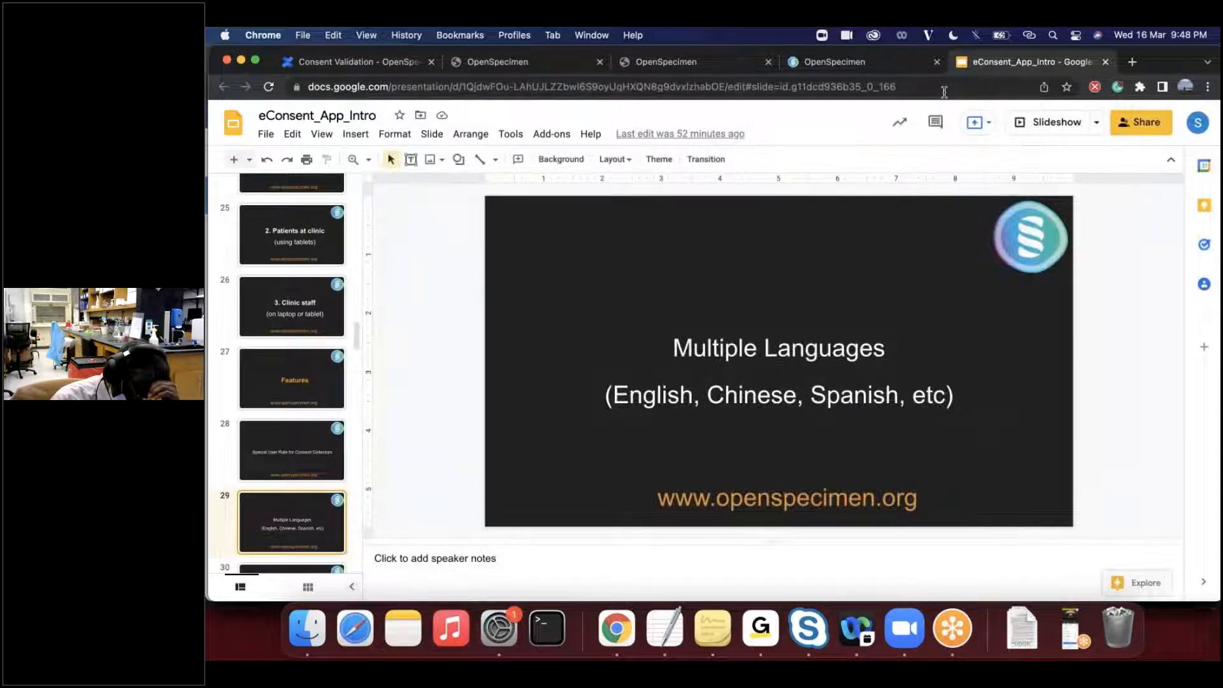
pyautogui.click(666, 61)
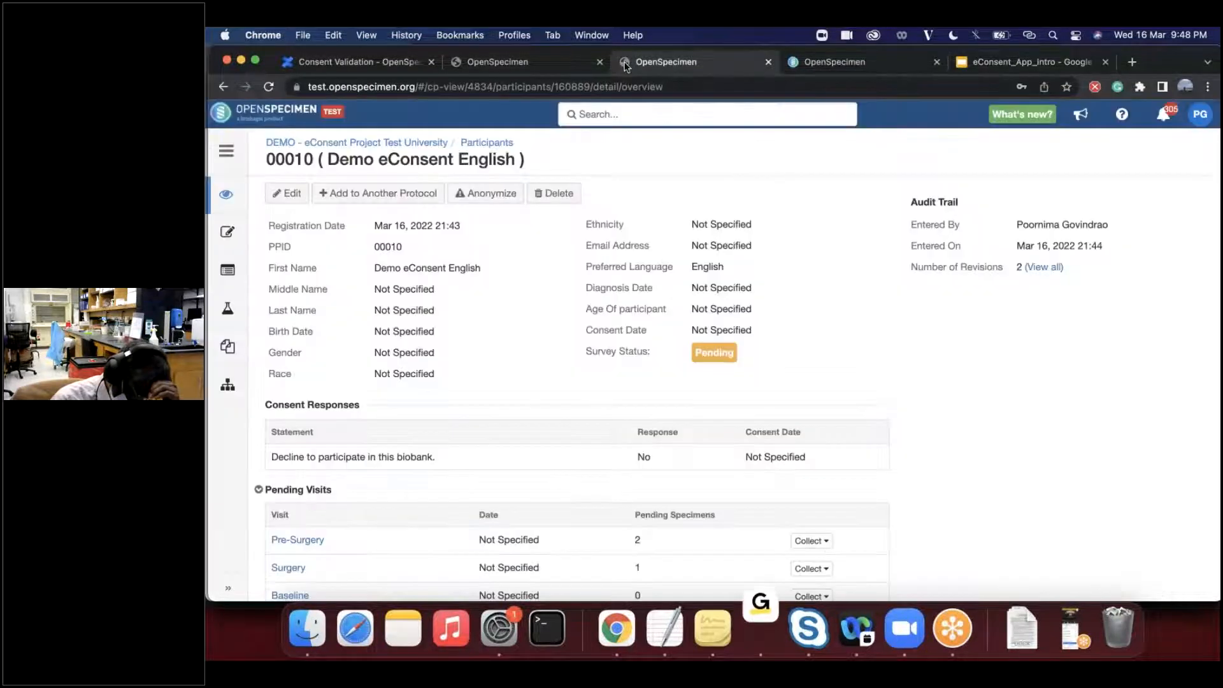
# - Go back to the collection protocols list and open the participants of the Demo eConsent Project
pyautogui.click(317, 144)
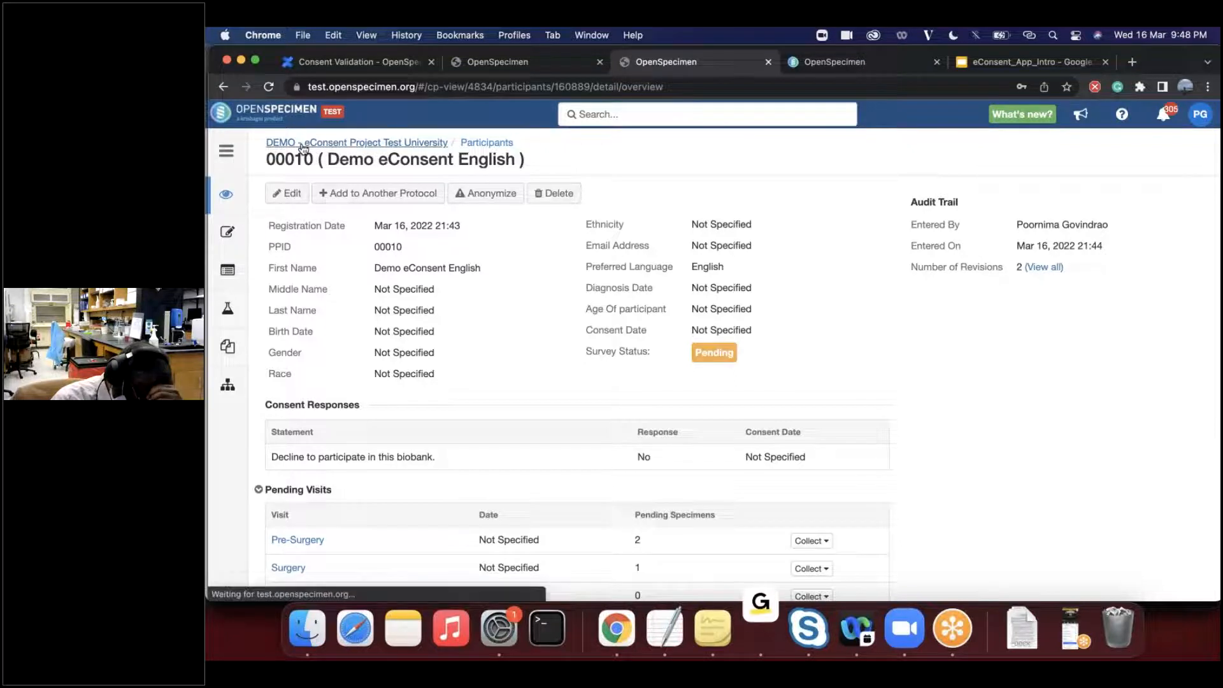
pyautogui.click(325, 146)
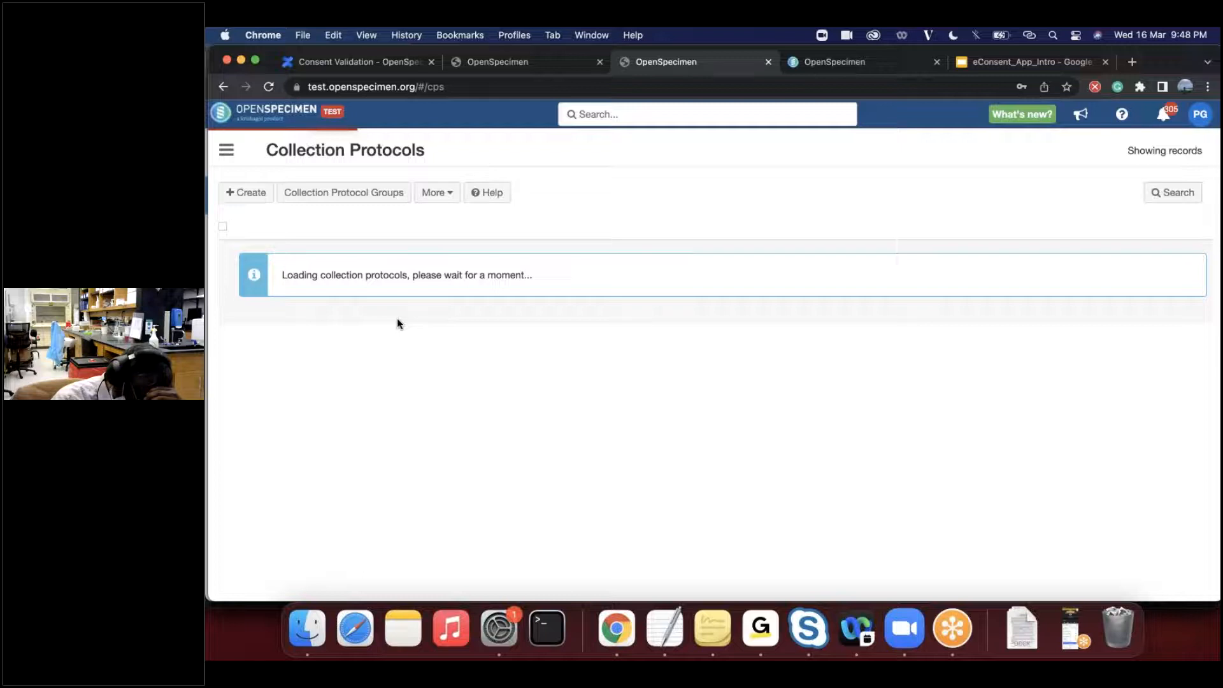
pyautogui.click(311, 295)
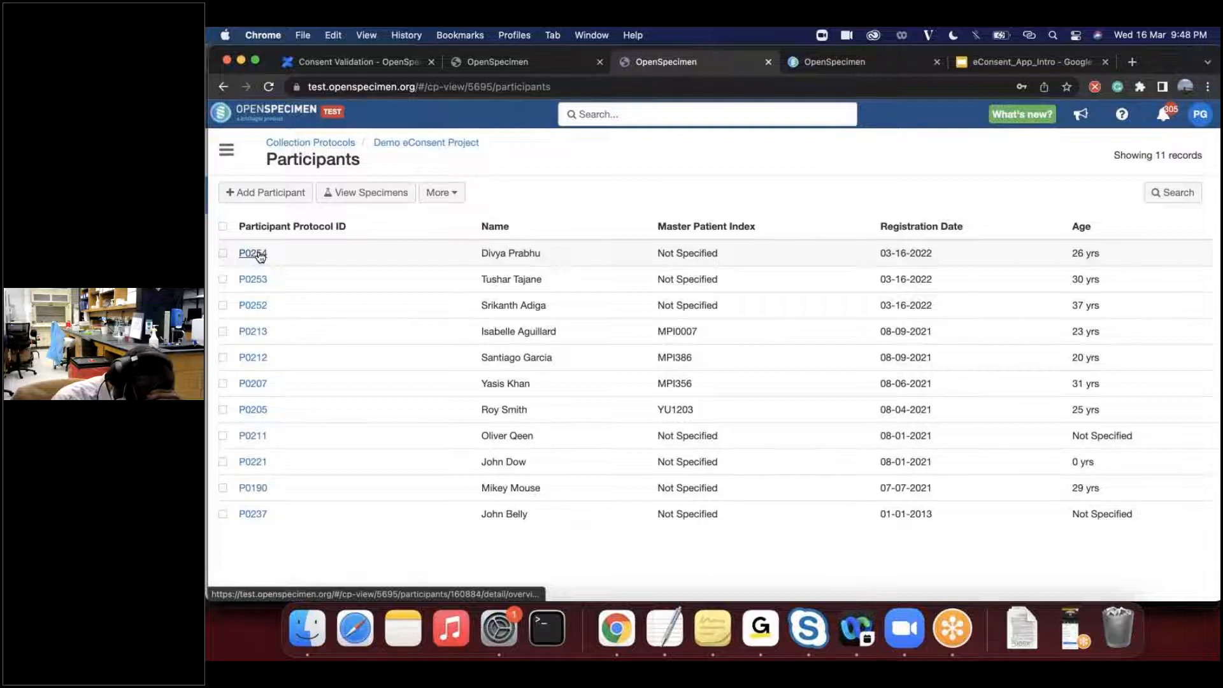
# - Open the consents of the first listed participant and view which consent documents can be added, without adding one
pyautogui.click(255, 254)
pyautogui.click(226, 232)
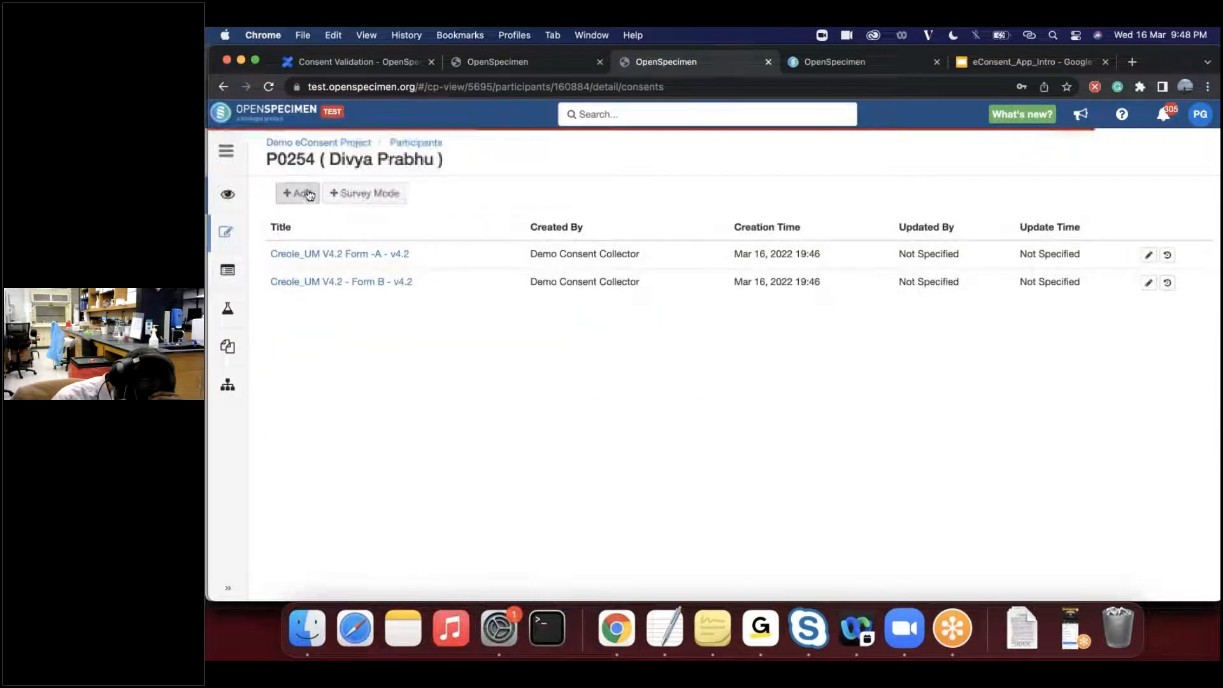
pyautogui.click(305, 194)
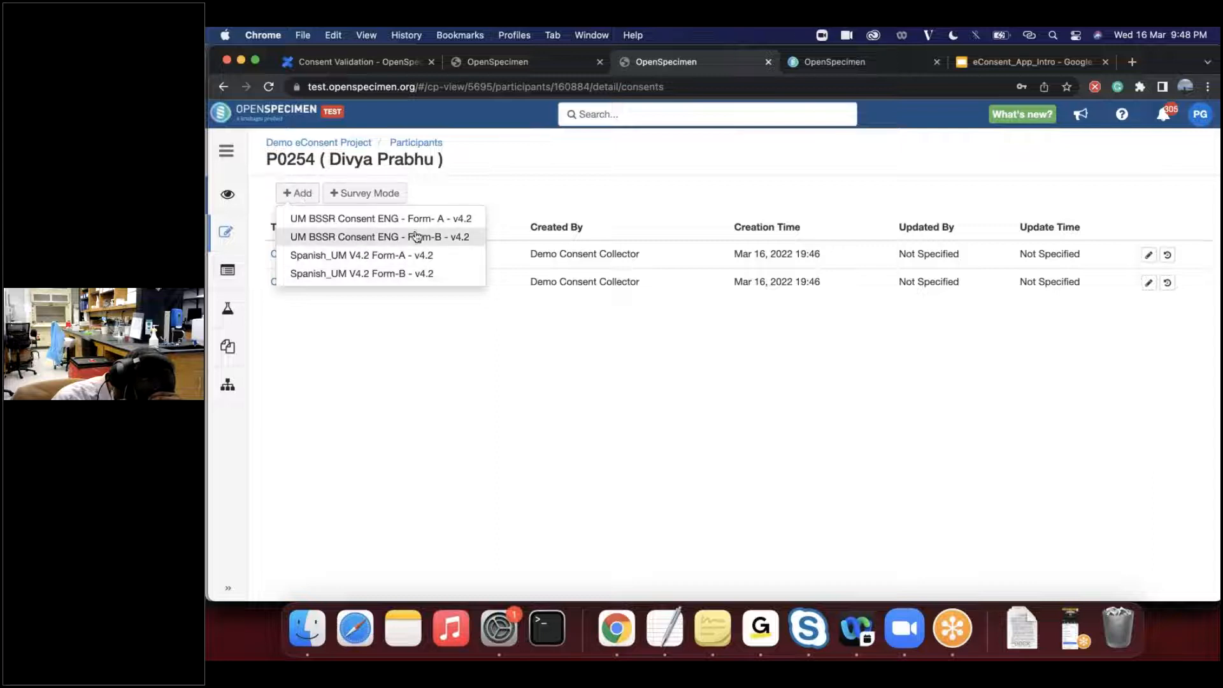
pyautogui.click(332, 365)
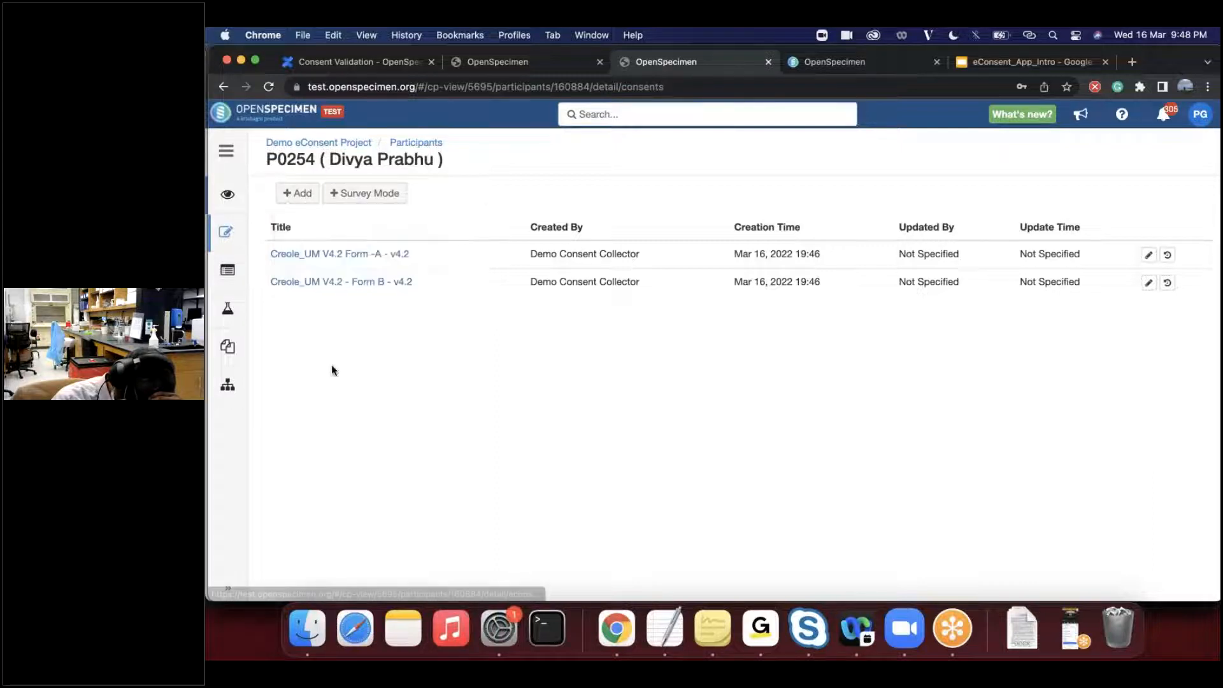
# - Open the participant's Creole_UM V4.2 Form -A - v4.2 consent and look through its numbered sections
pyautogui.click(322, 255)
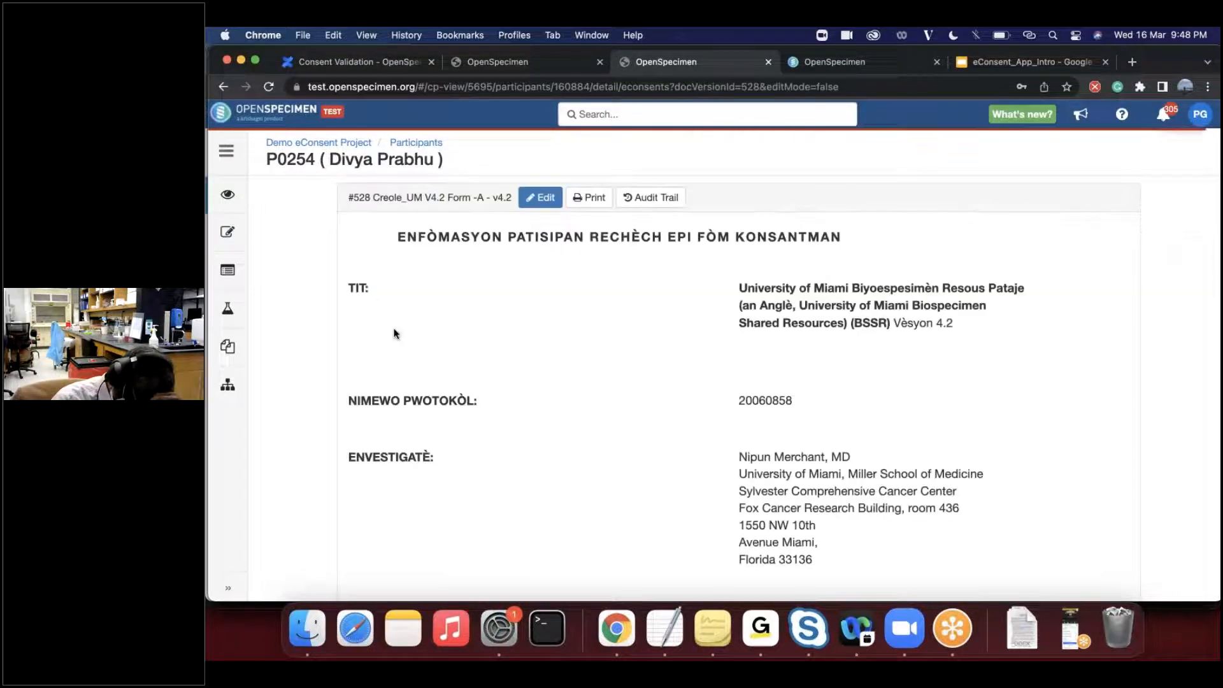
pyautogui.scroll(-15, 461, 442)
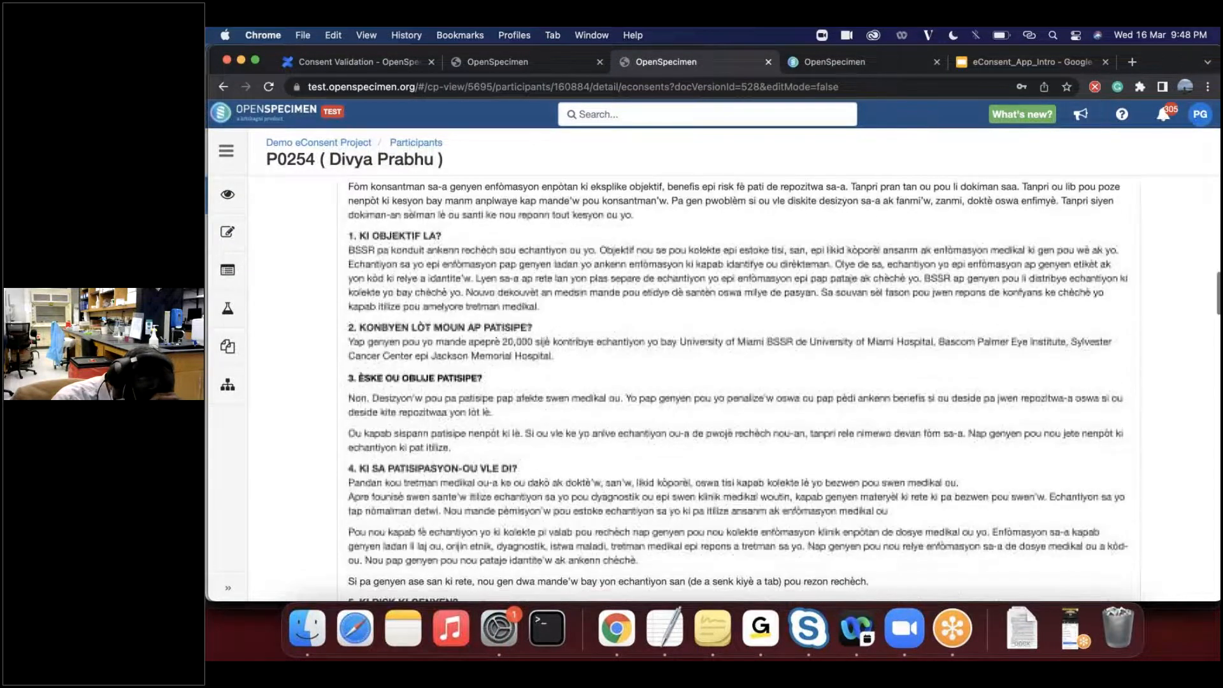
pyautogui.scroll(-6, 738, 389)
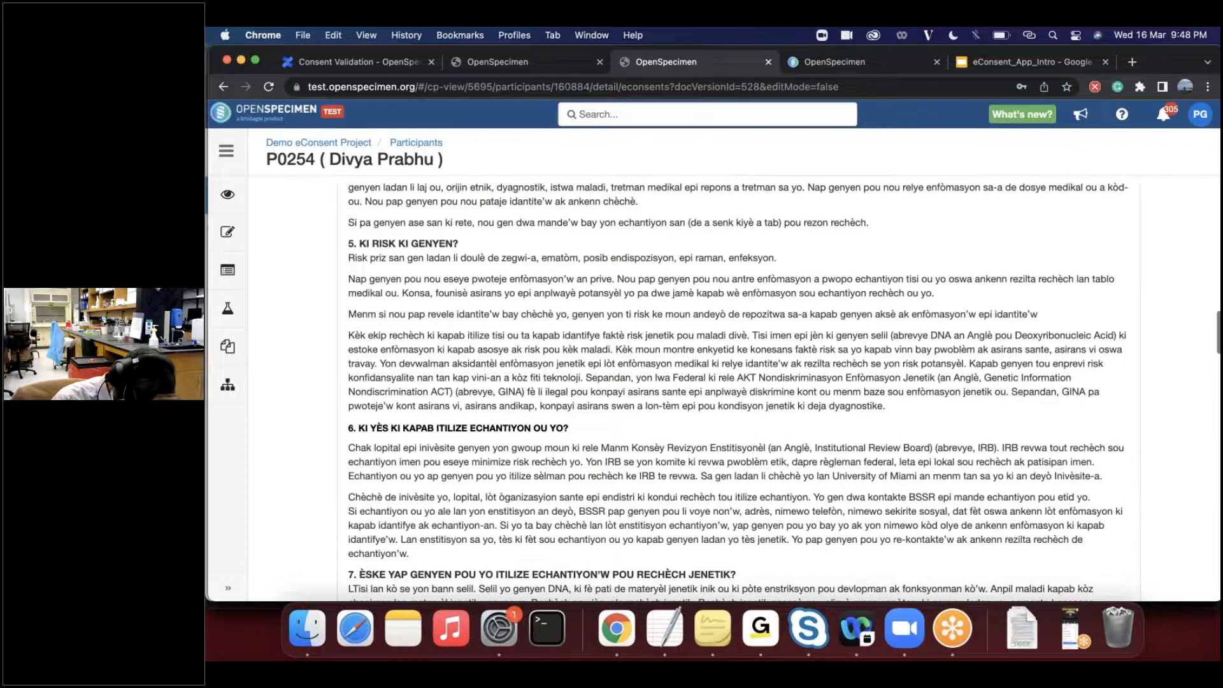
pyautogui.scroll(-7, 738, 389)
pyautogui.scroll(-20, 738, 389)
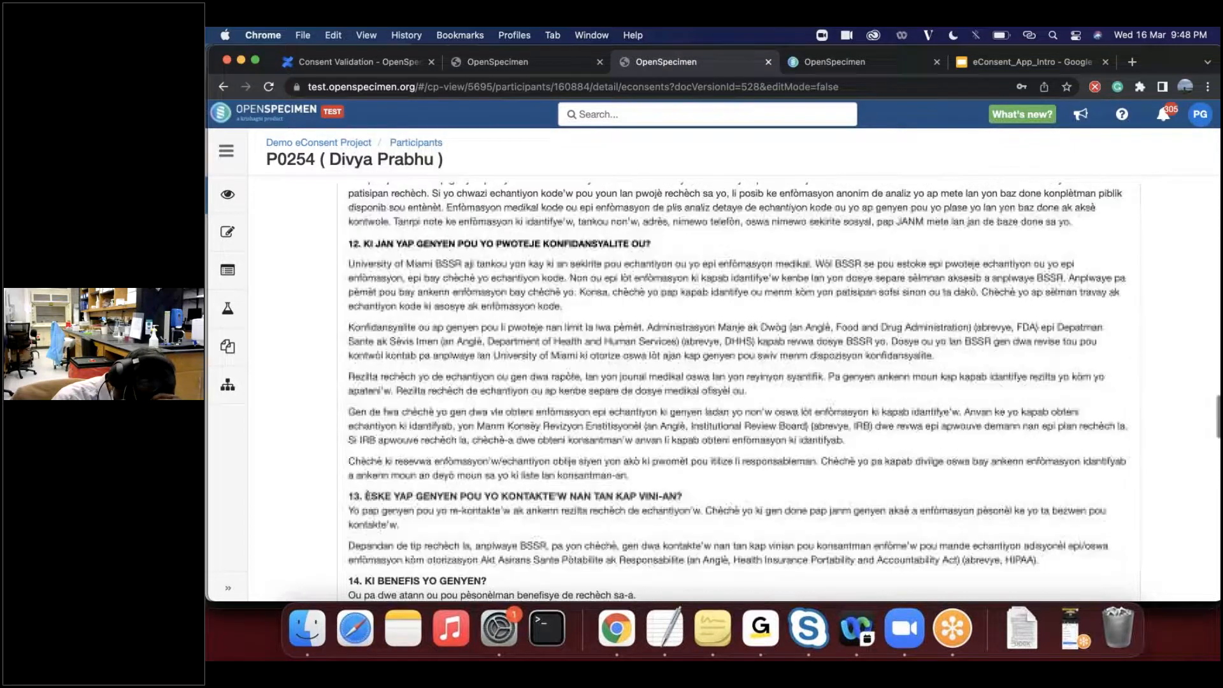
# - Examine the signatures, dates, printed names and consent time at the end of the Creole consent
pyautogui.scroll(4, 386, 344)
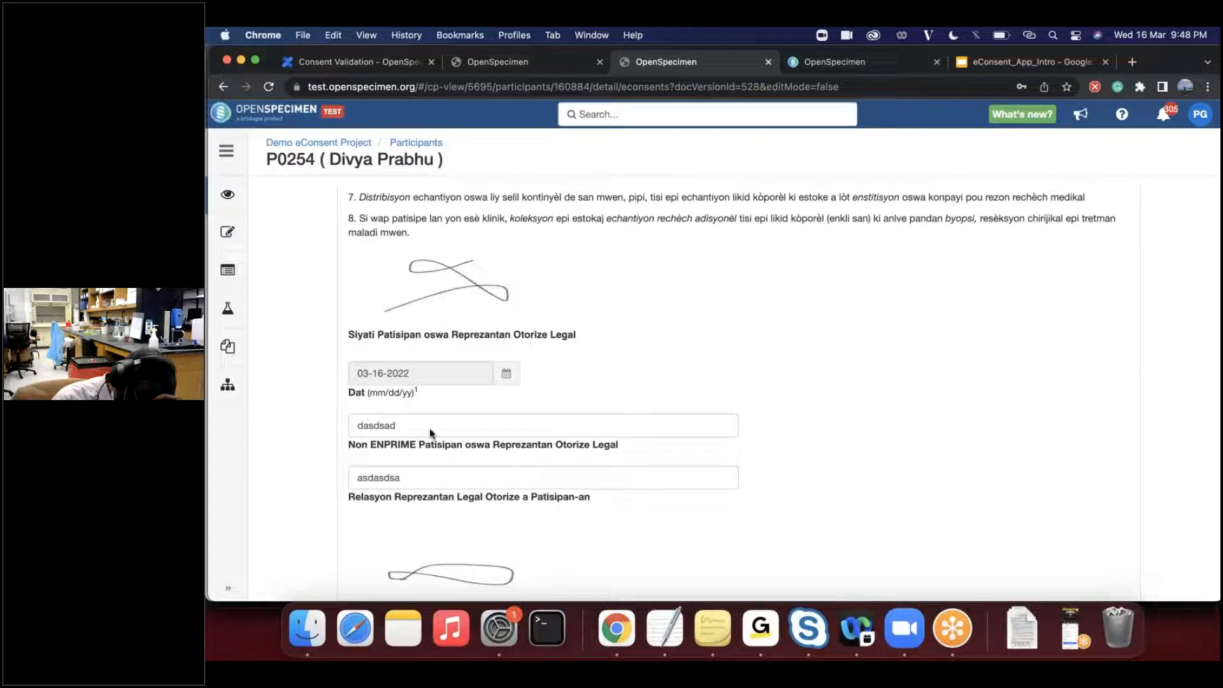
pyautogui.scroll(-7, 431, 433)
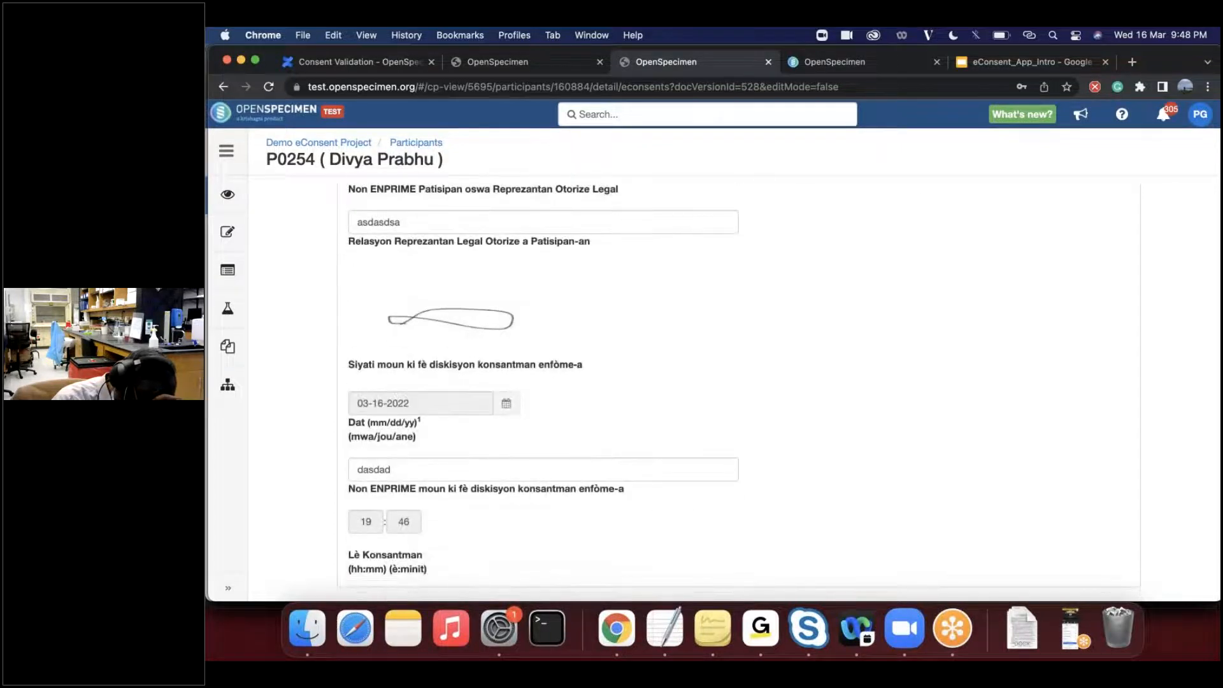
pyautogui.scroll(8, 738, 389)
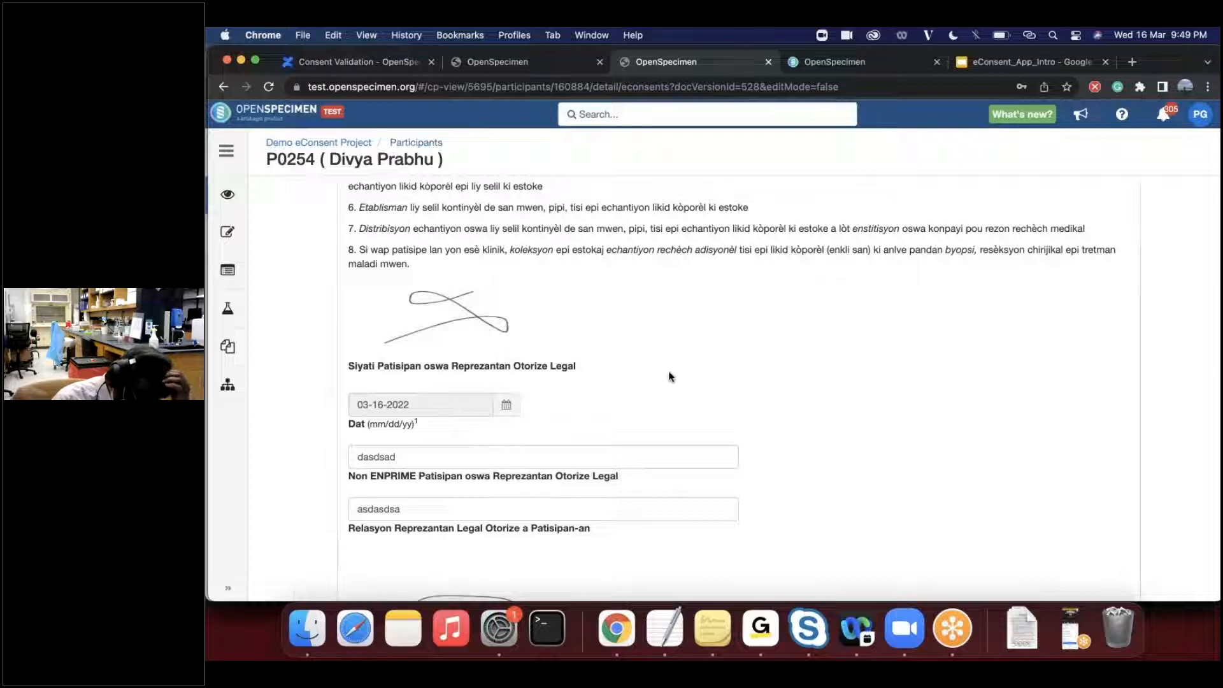
pyautogui.scroll(-2, 738, 424)
pyautogui.scroll(3, 738, 424)
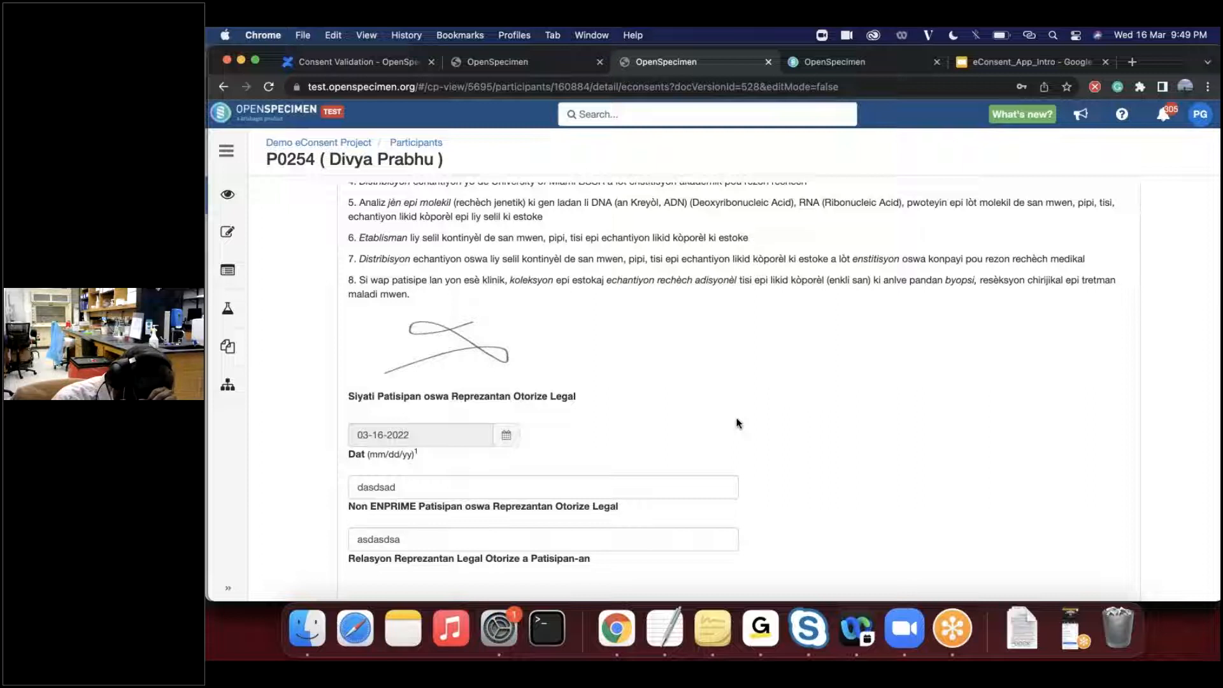
pyautogui.scroll(-3, 738, 423)
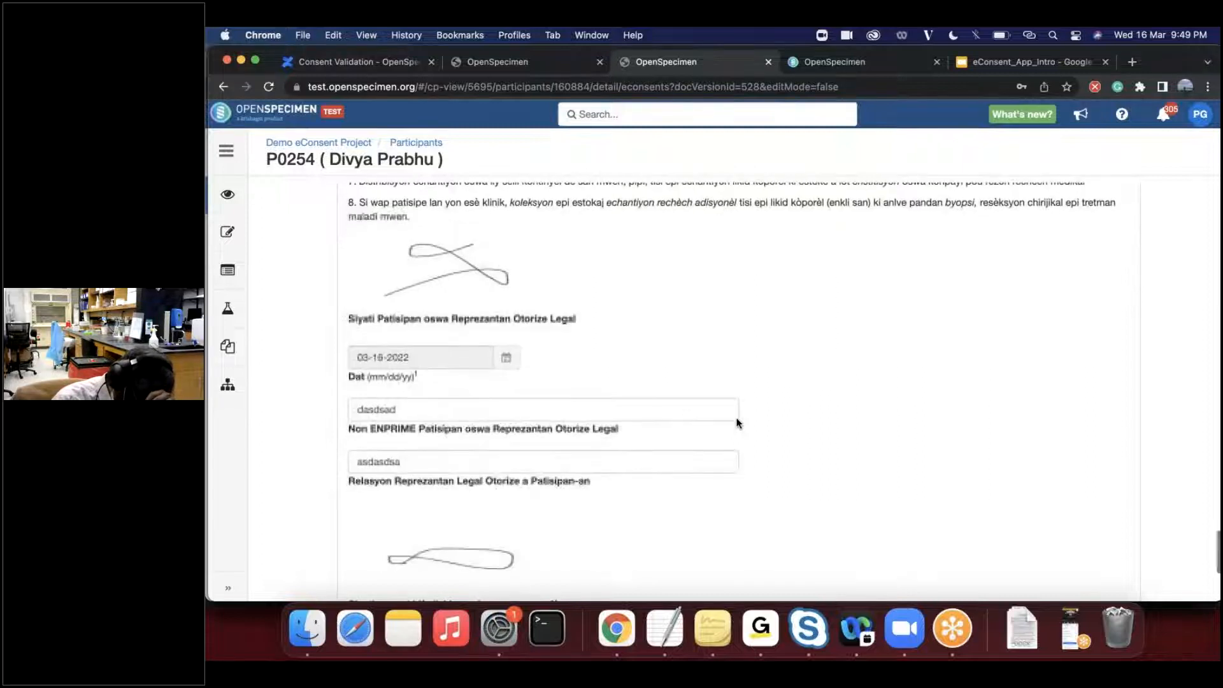
pyautogui.scroll(-5, 804, 484)
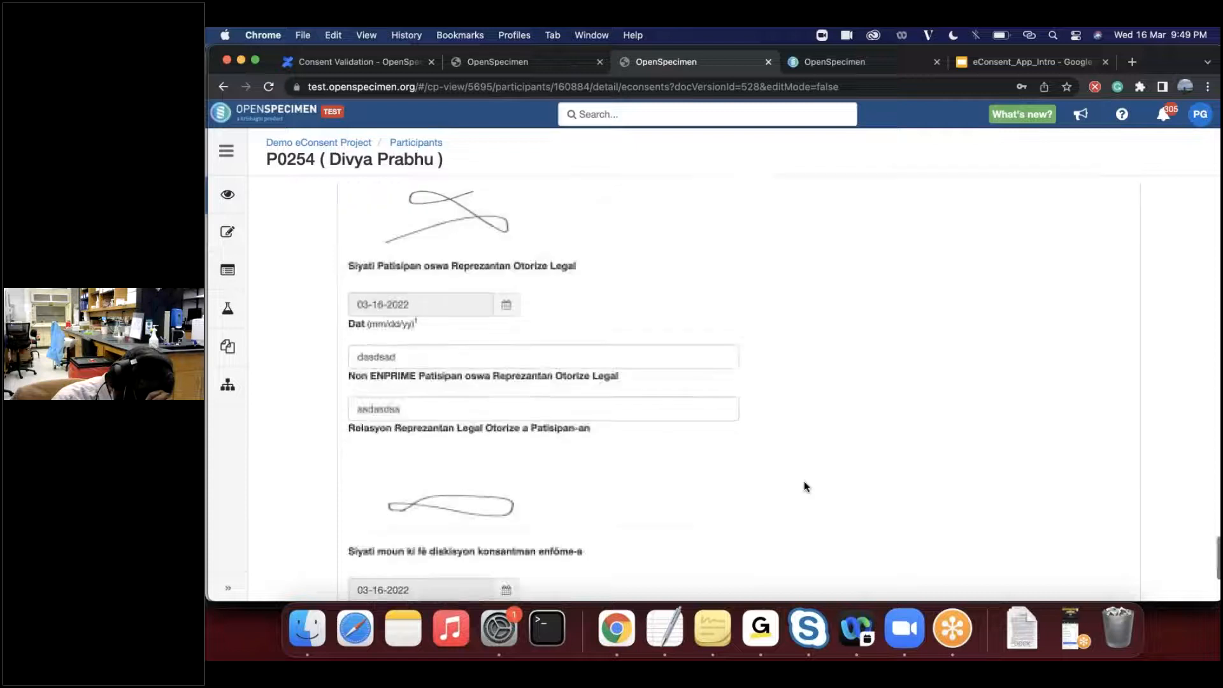
pyautogui.scroll(-2, 805, 487)
pyautogui.scroll(2, 804, 487)
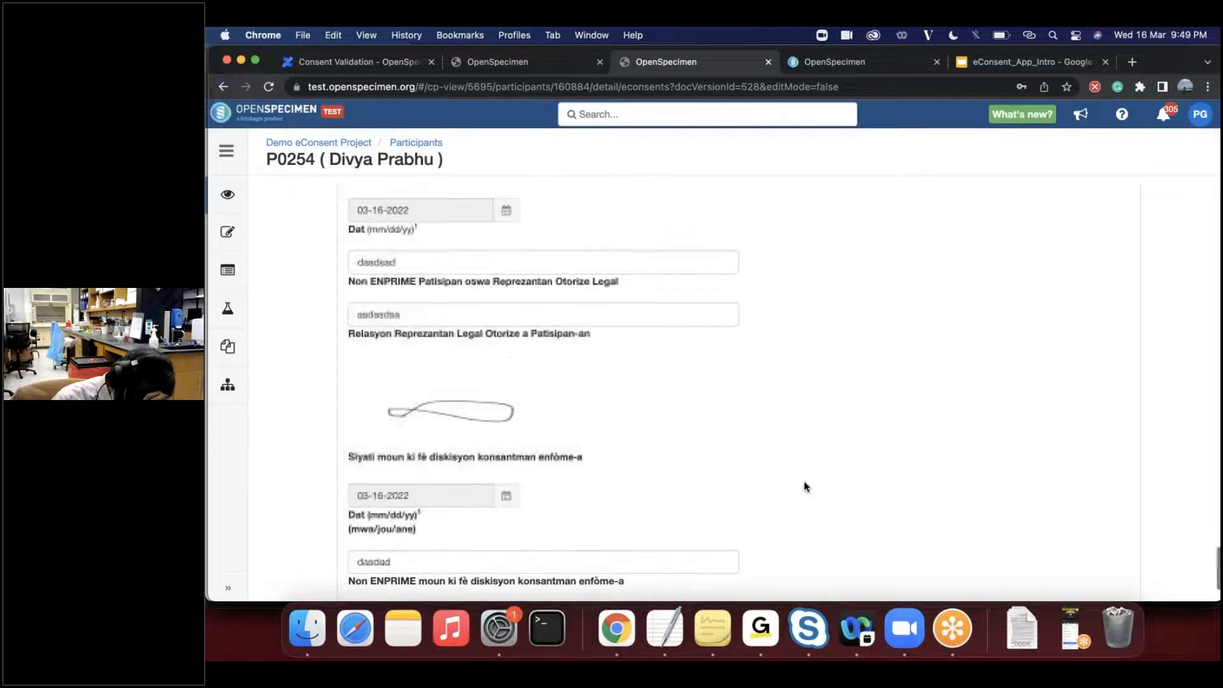
pyautogui.scroll(2, 759, 255)
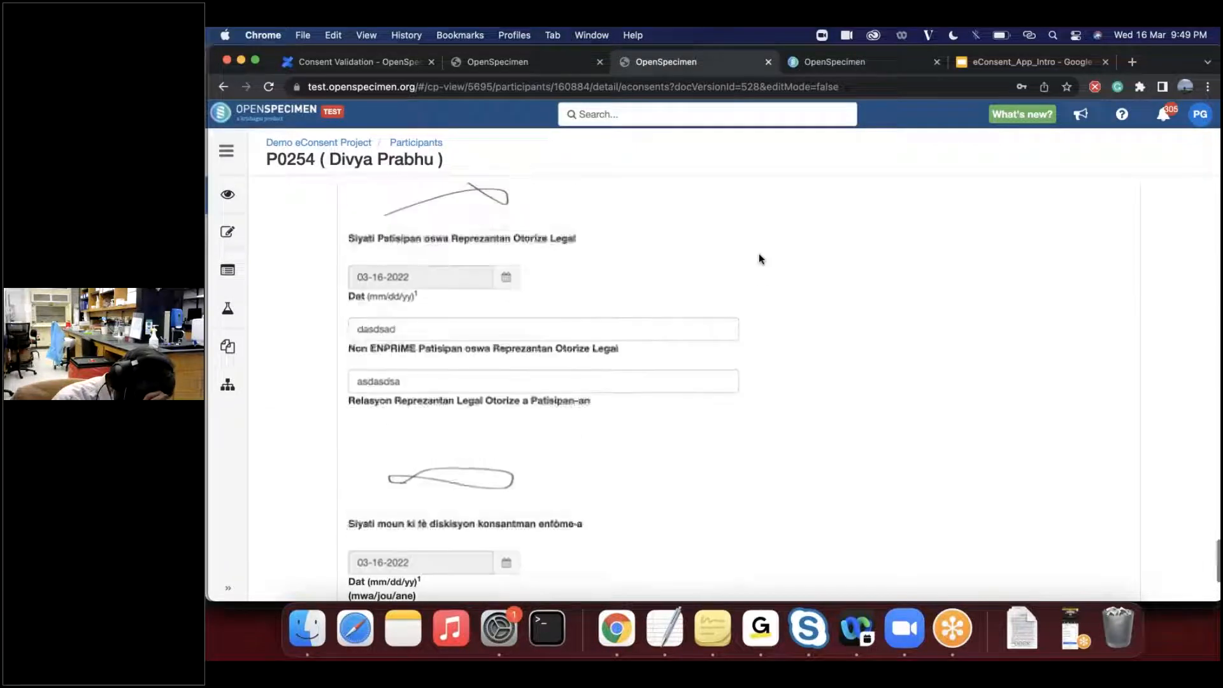
# - Show the Multiple Languages slide of the eConsent_App_Intro presentation, and return to the Creole consent
pyautogui.click(851, 72)
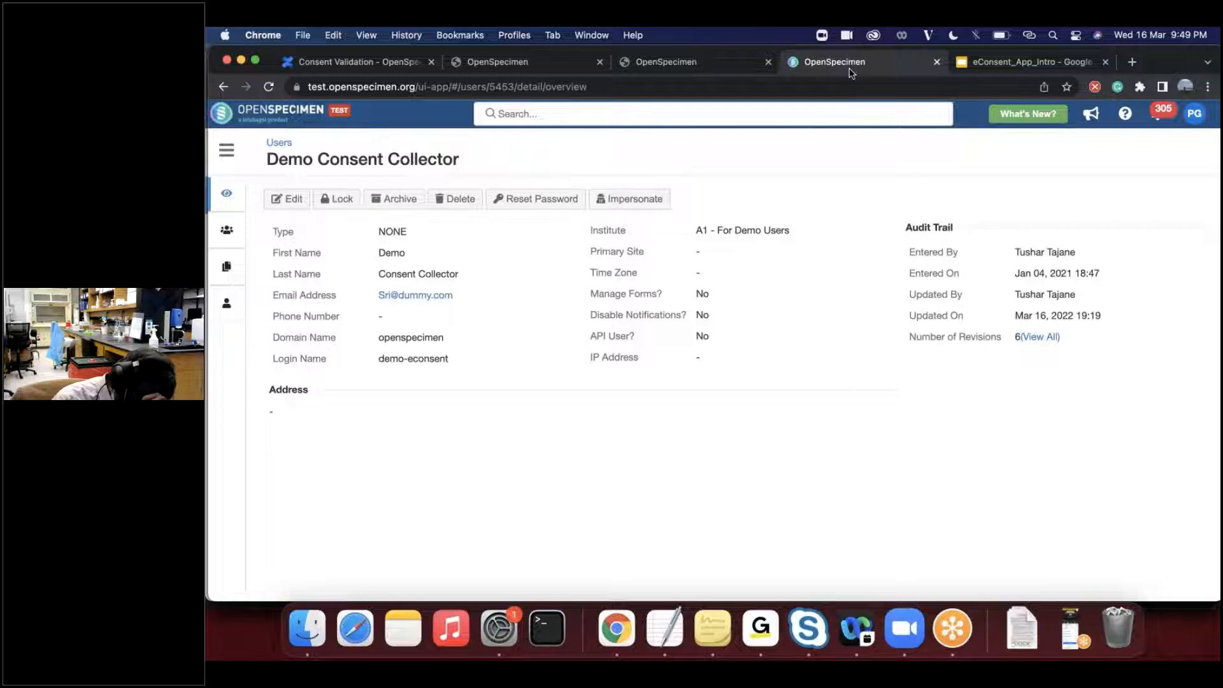
pyautogui.hotkey('ctrl', 'Tab')
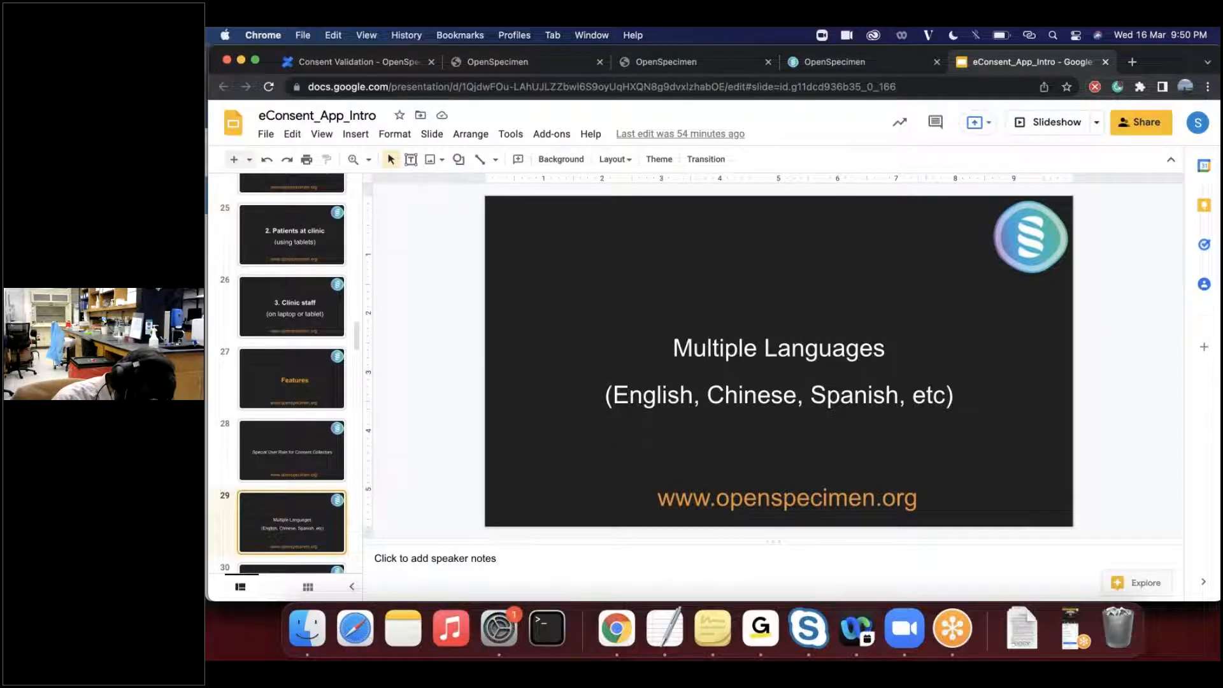
pyautogui.click(714, 62)
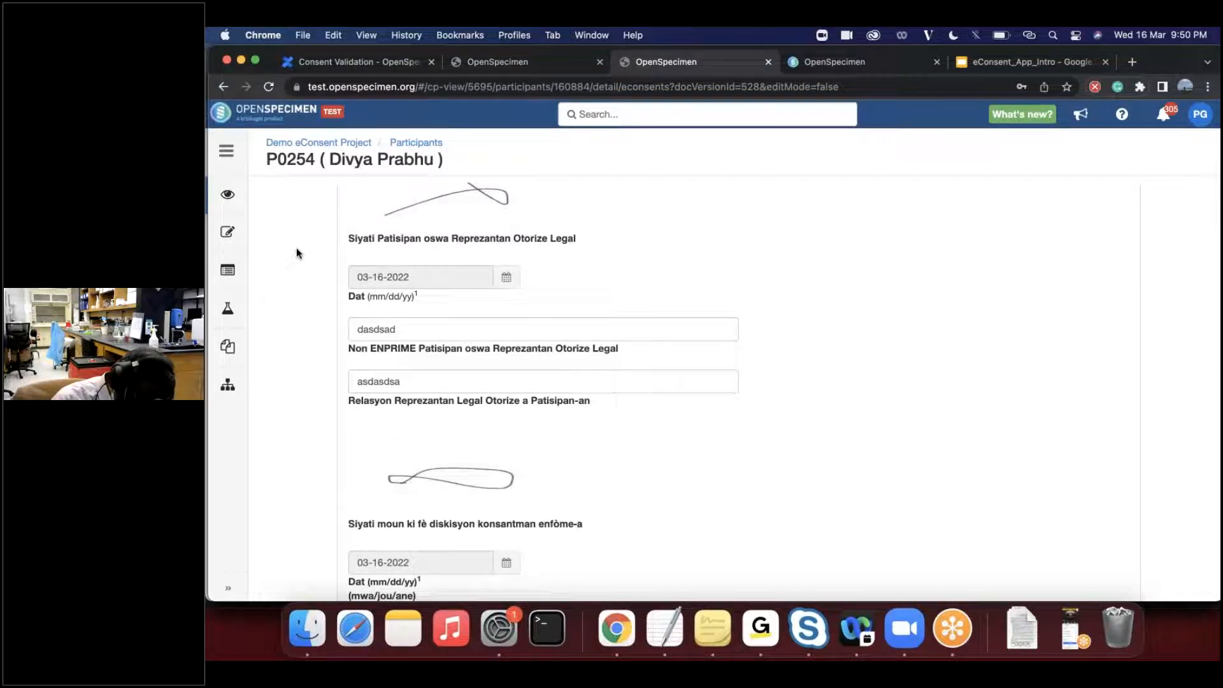
# - Review the Creole form's participant or legal representative signature block and the block for the person conducting the consent discussion
pyautogui.scroll(1, 296, 253)
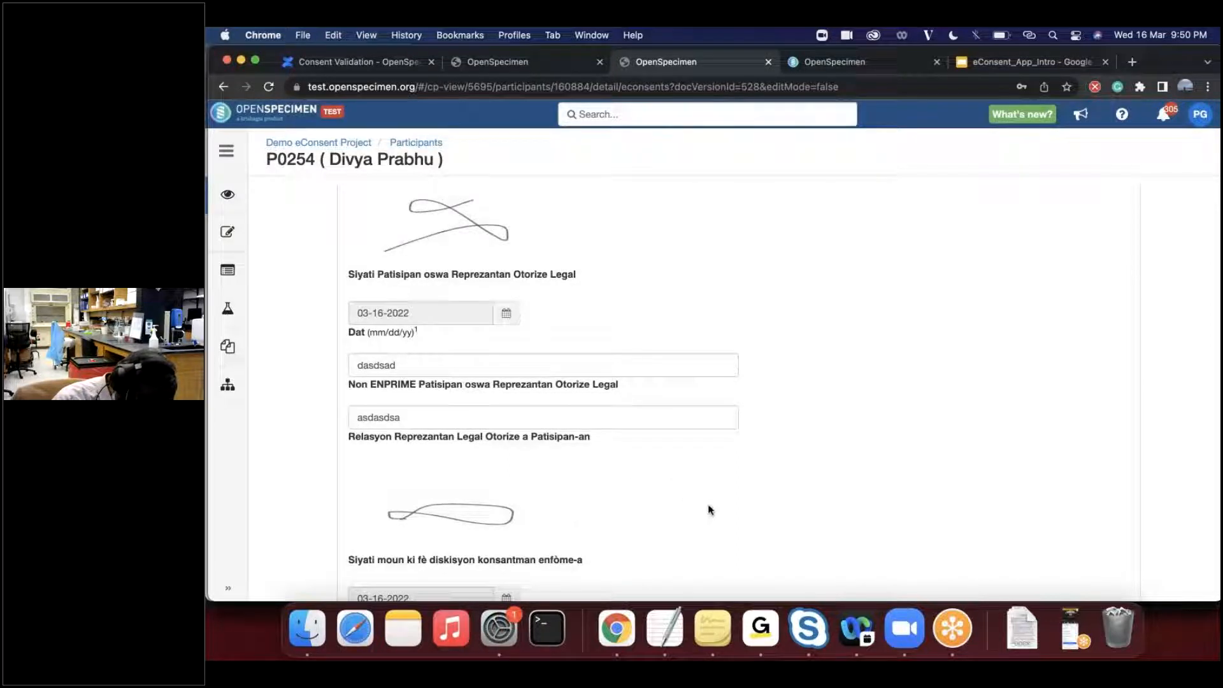
pyautogui.scroll(-2, 709, 508)
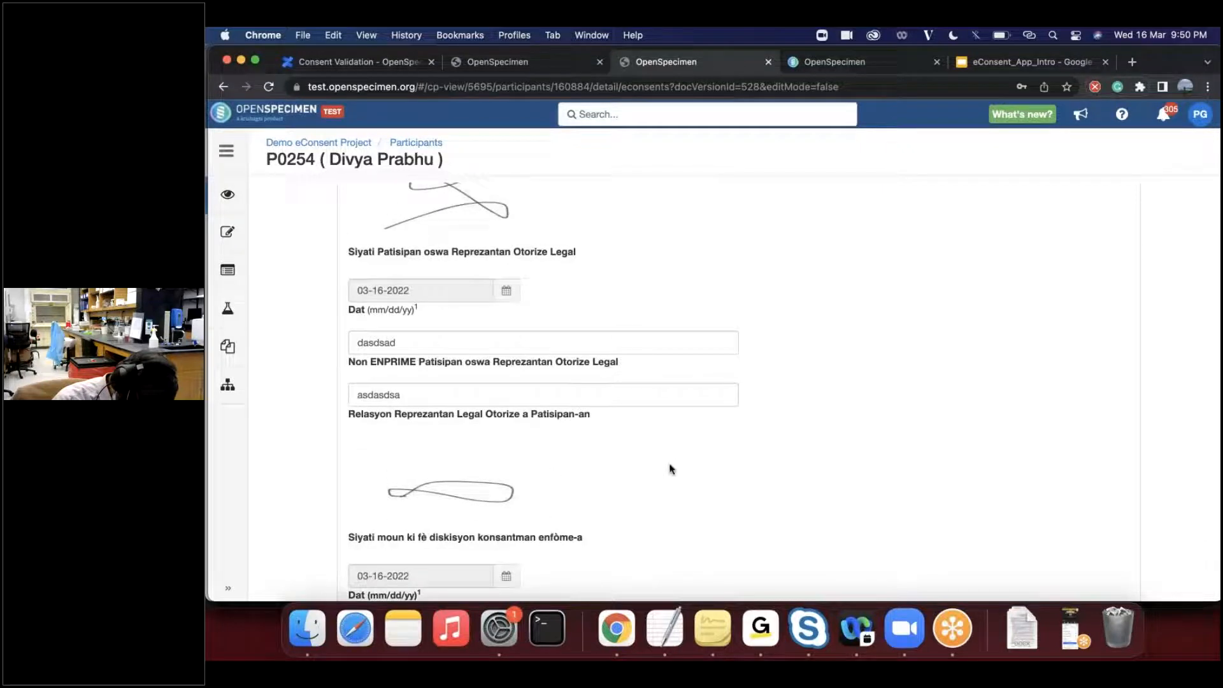
pyautogui.scroll(-5, 667, 484)
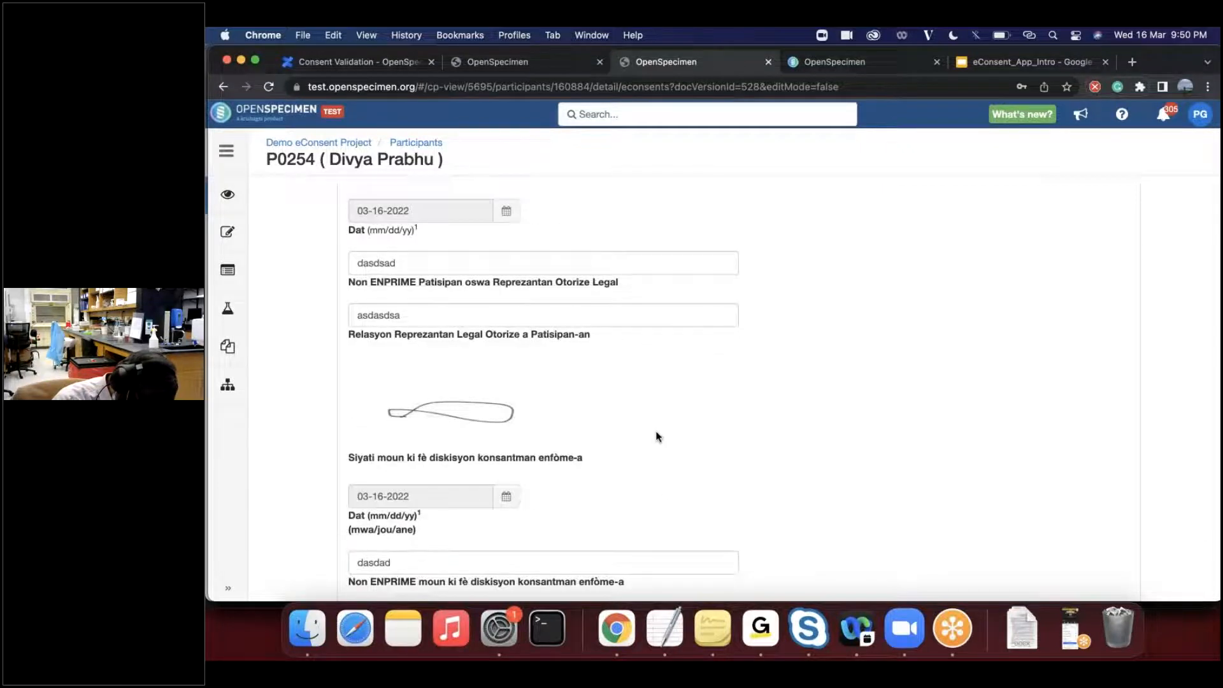
pyautogui.scroll(2, 658, 436)
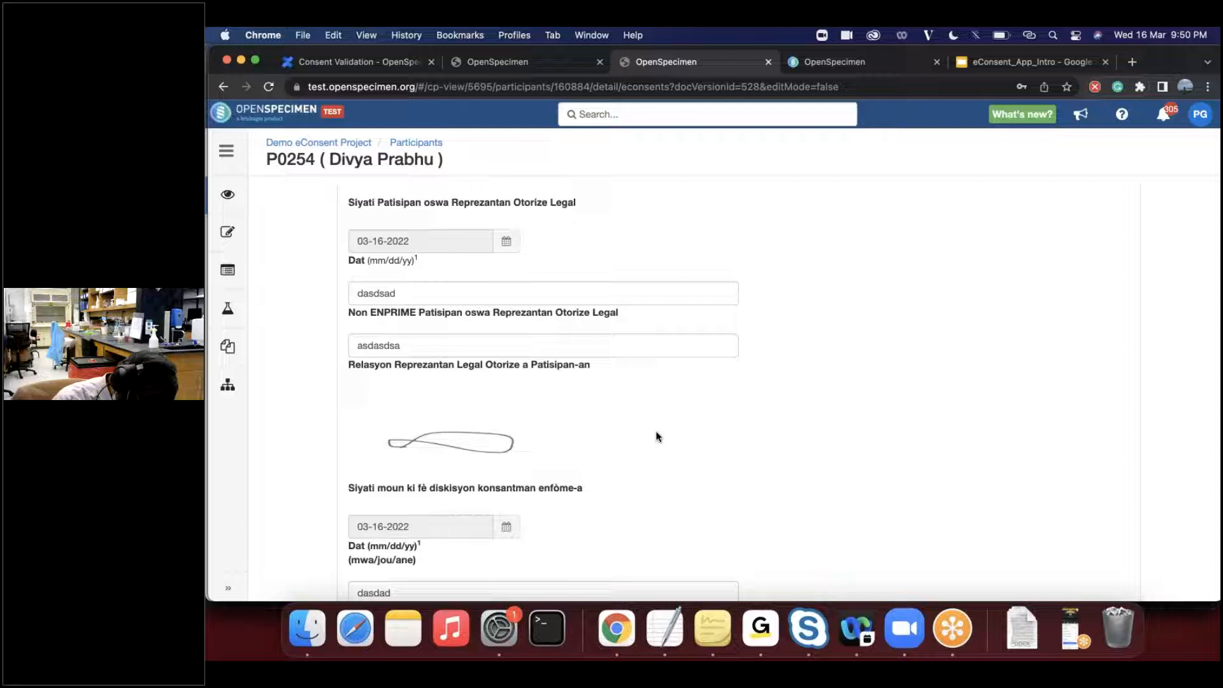
pyautogui.scroll(-2, 659, 437)
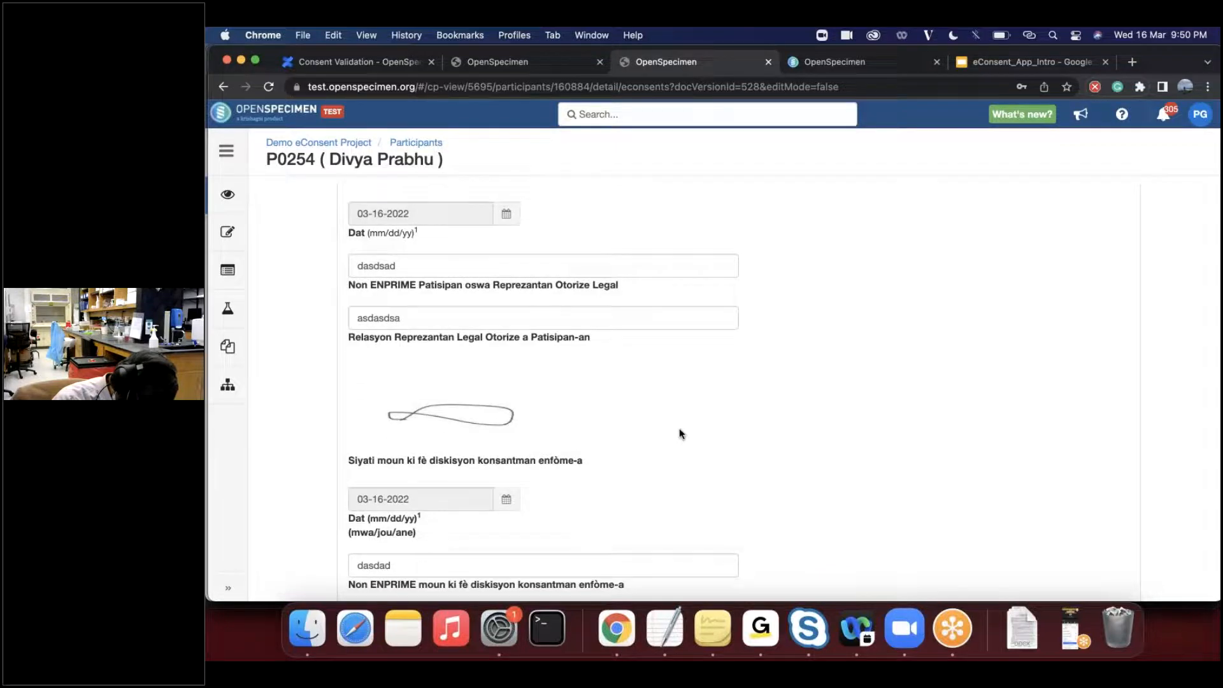
pyautogui.scroll(-2, 679, 432)
pyautogui.scroll(1, 679, 432)
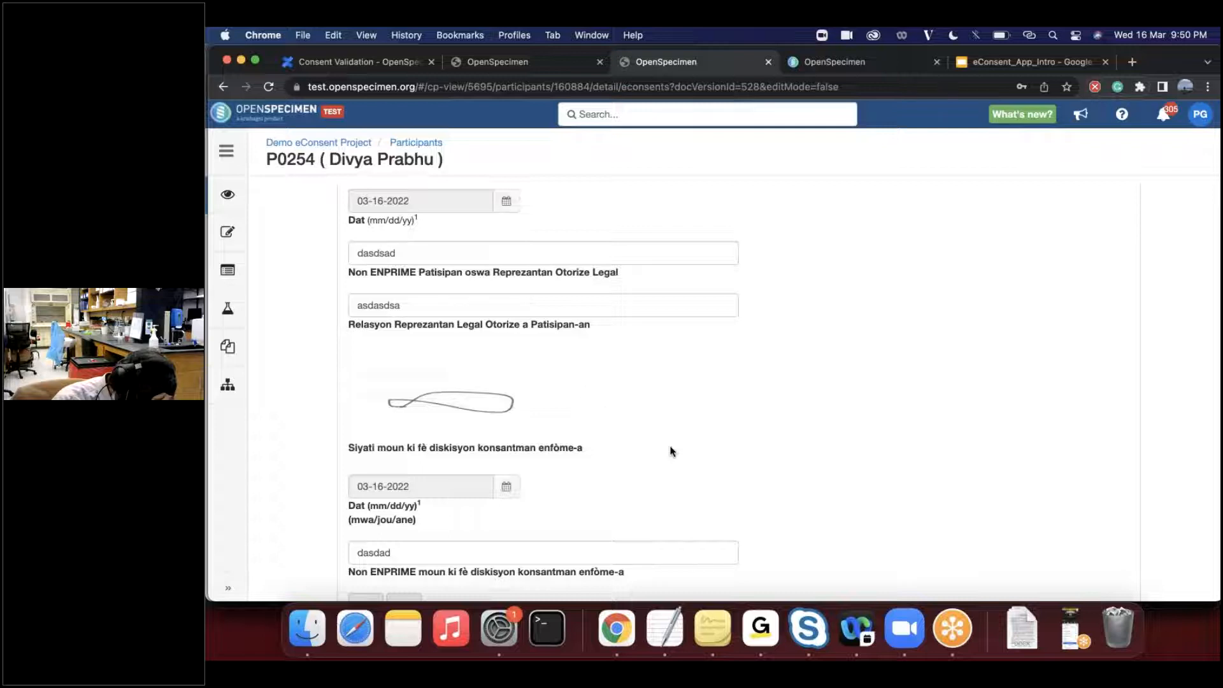
pyautogui.scroll(-4, 671, 452)
pyautogui.scroll(-1, 671, 451)
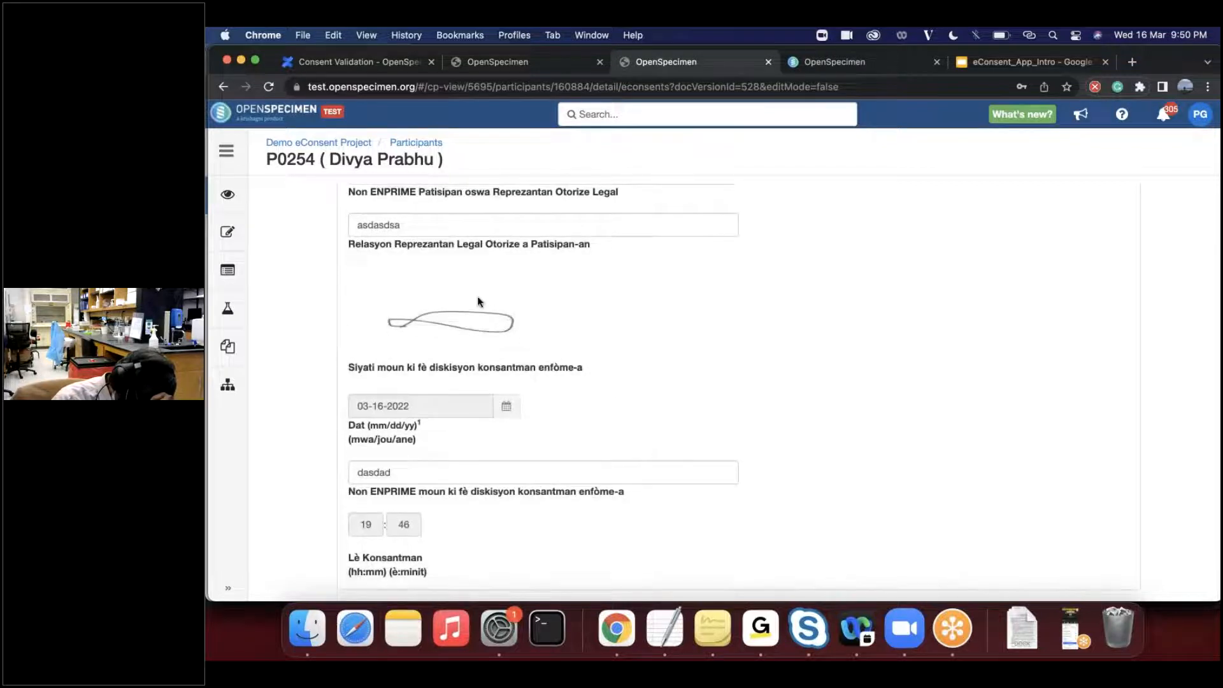
pyautogui.scroll(4, 479, 302)
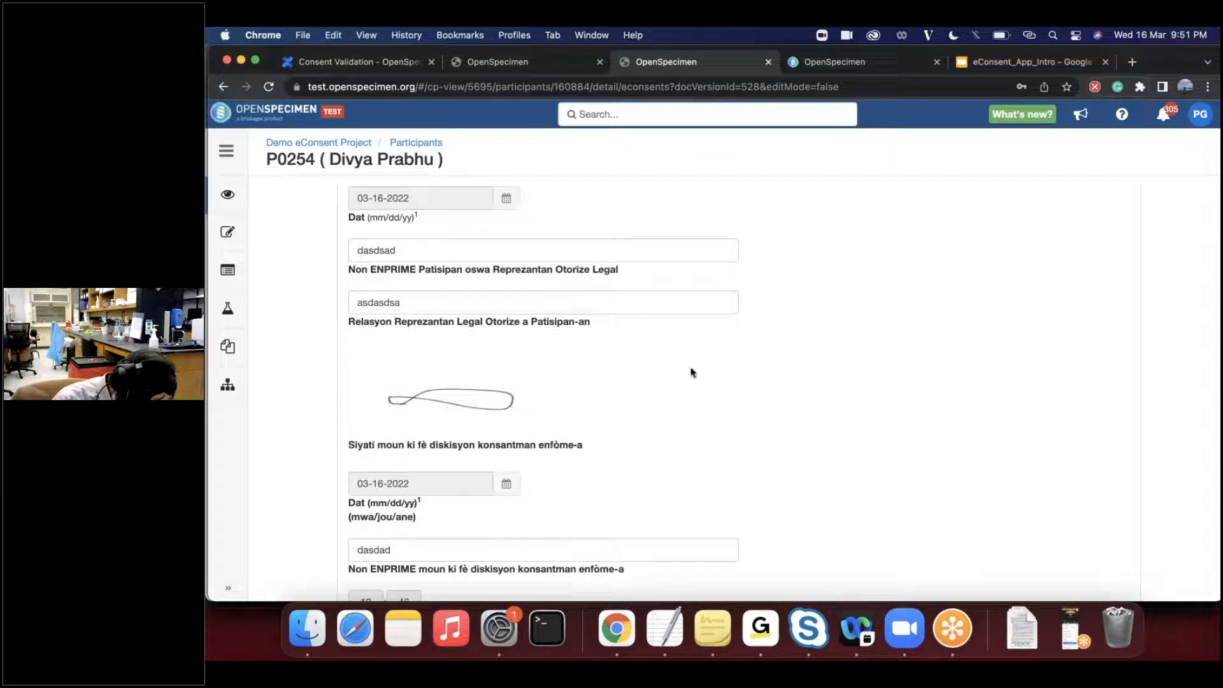
pyautogui.scroll(-1, 701, 405)
pyautogui.scroll(1, 703, 407)
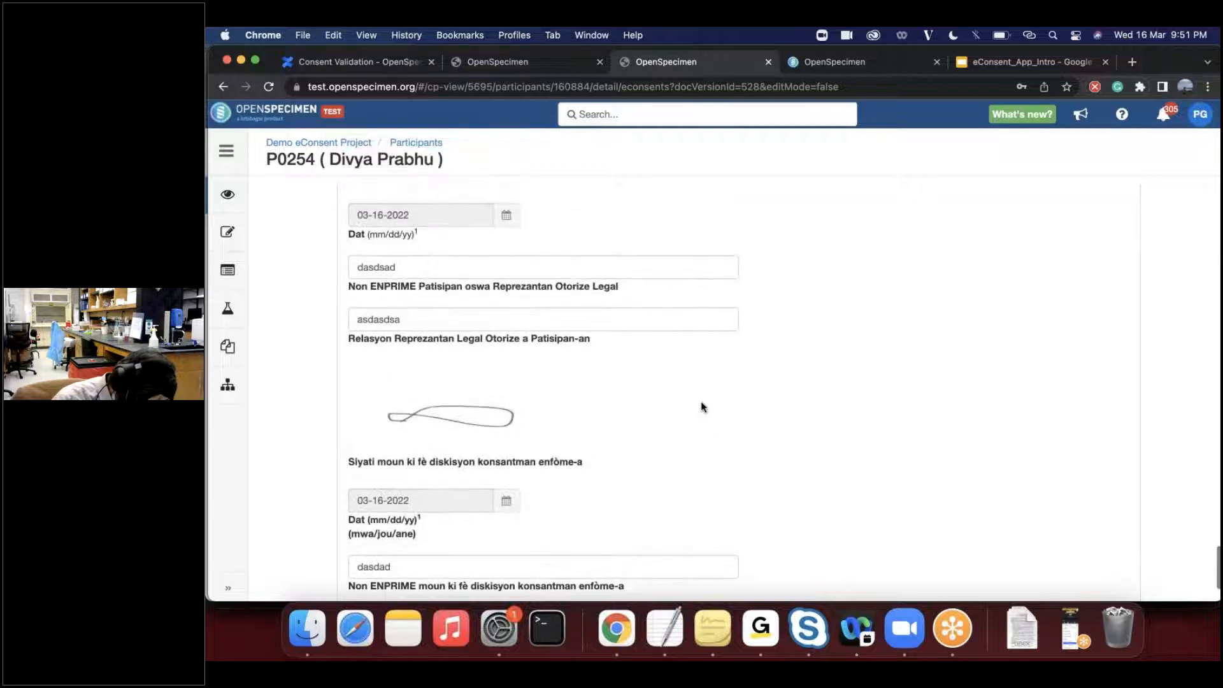
# - Check the Creole form's closing fields, from the legal representative's printed name and relationship down to the consent time
pyautogui.scroll(-3, 703, 406)
pyautogui.scroll(-1, 703, 407)
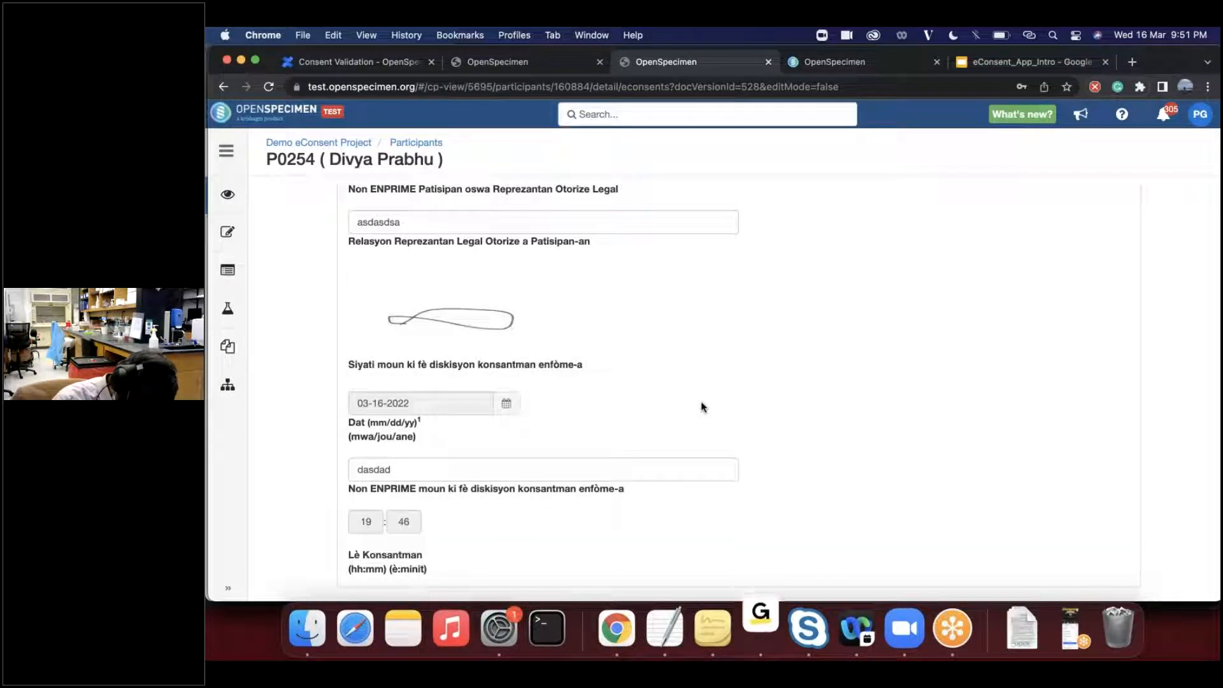
pyautogui.scroll(3, 703, 406)
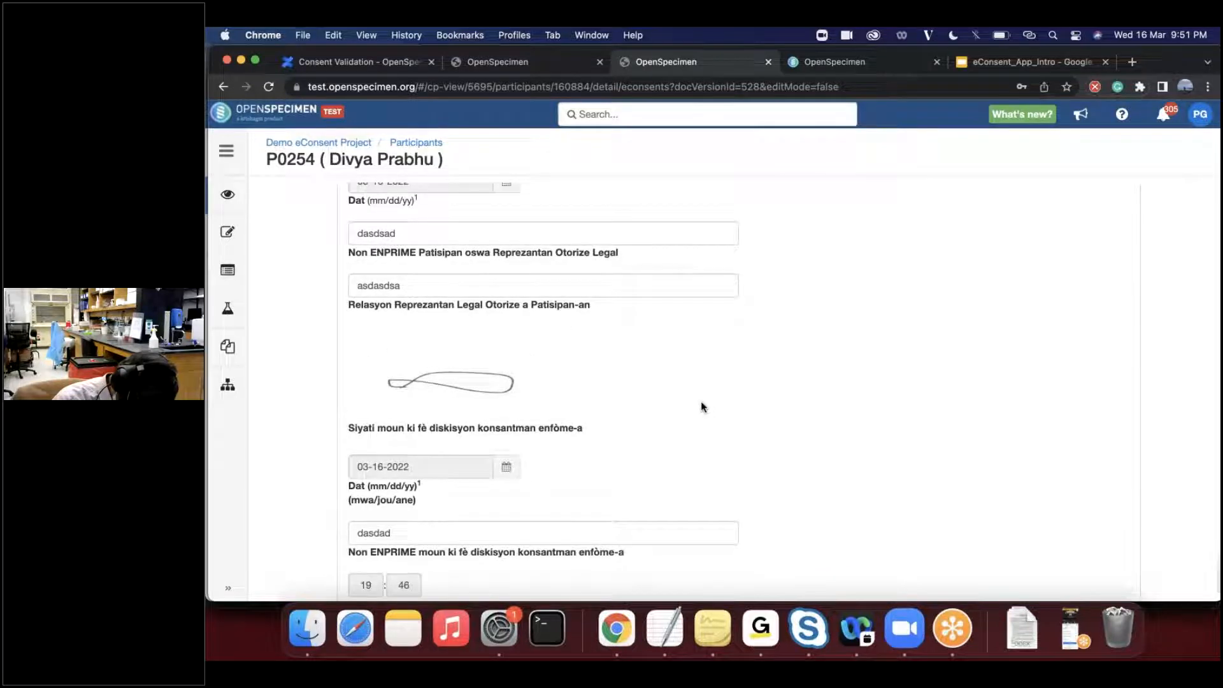
pyautogui.scroll(1, 702, 407)
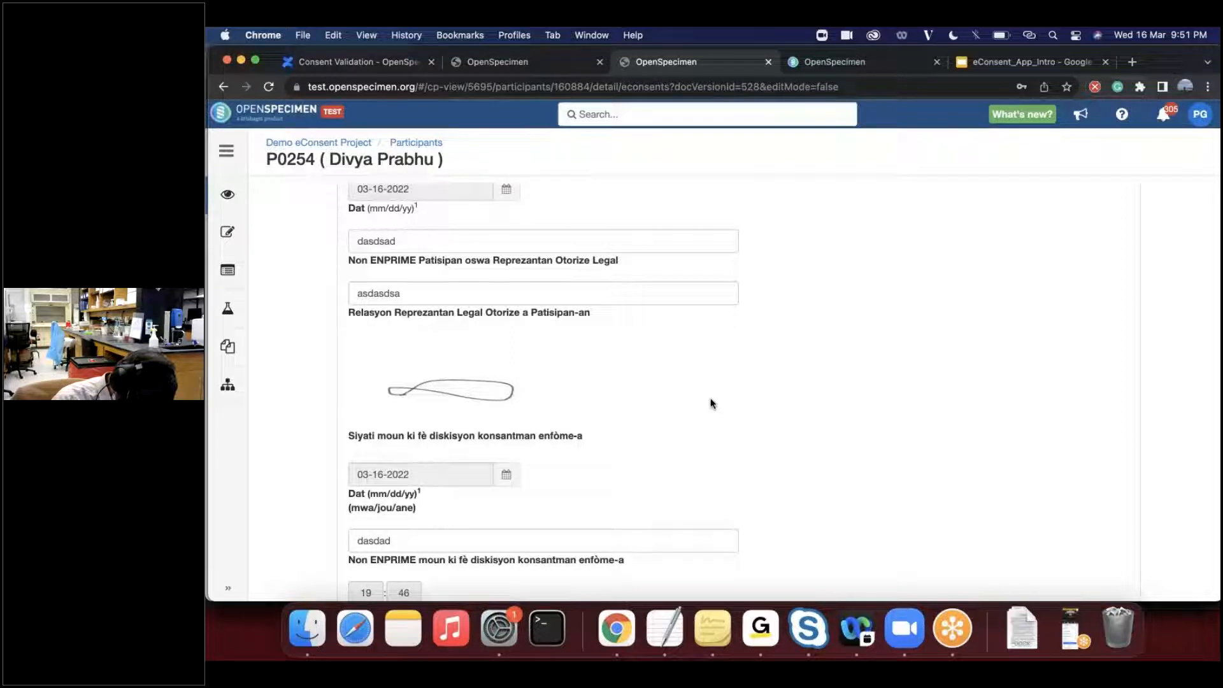
pyautogui.scroll(1, 669, 376)
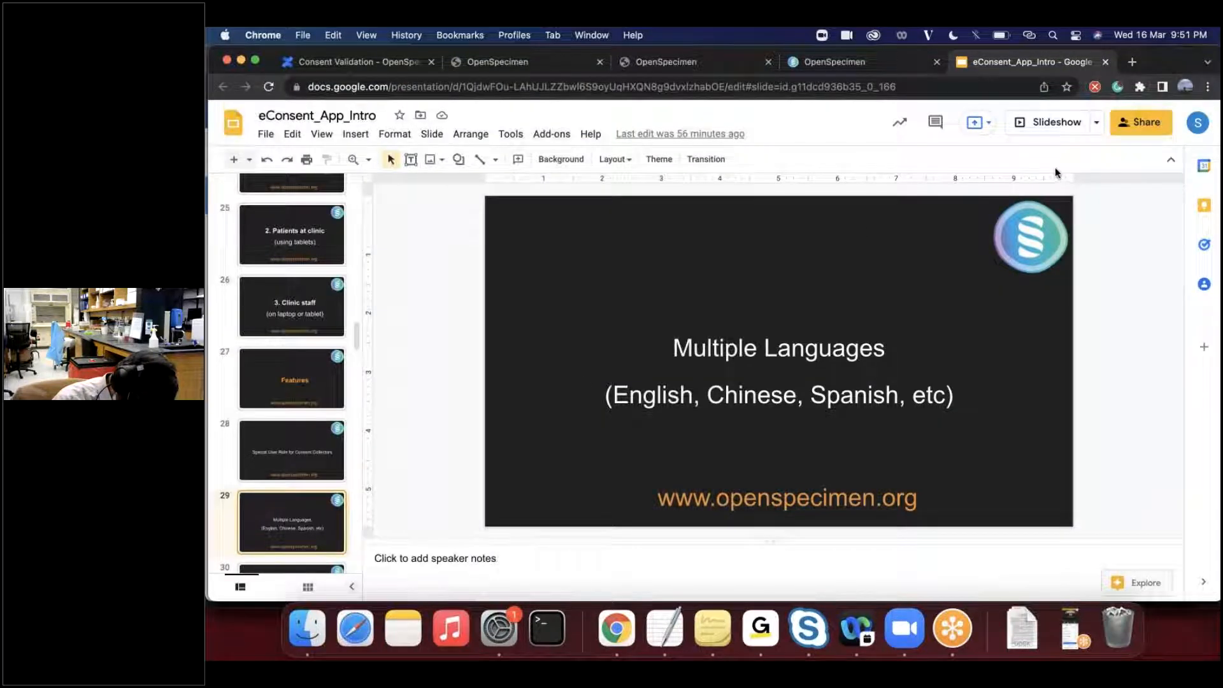
# - Present the Consent Form Versioning slide of the eConsent_App_Intro presentation, and return to the participant's Creole consent in OpenSpecimen
pyautogui.click(1054, 130)
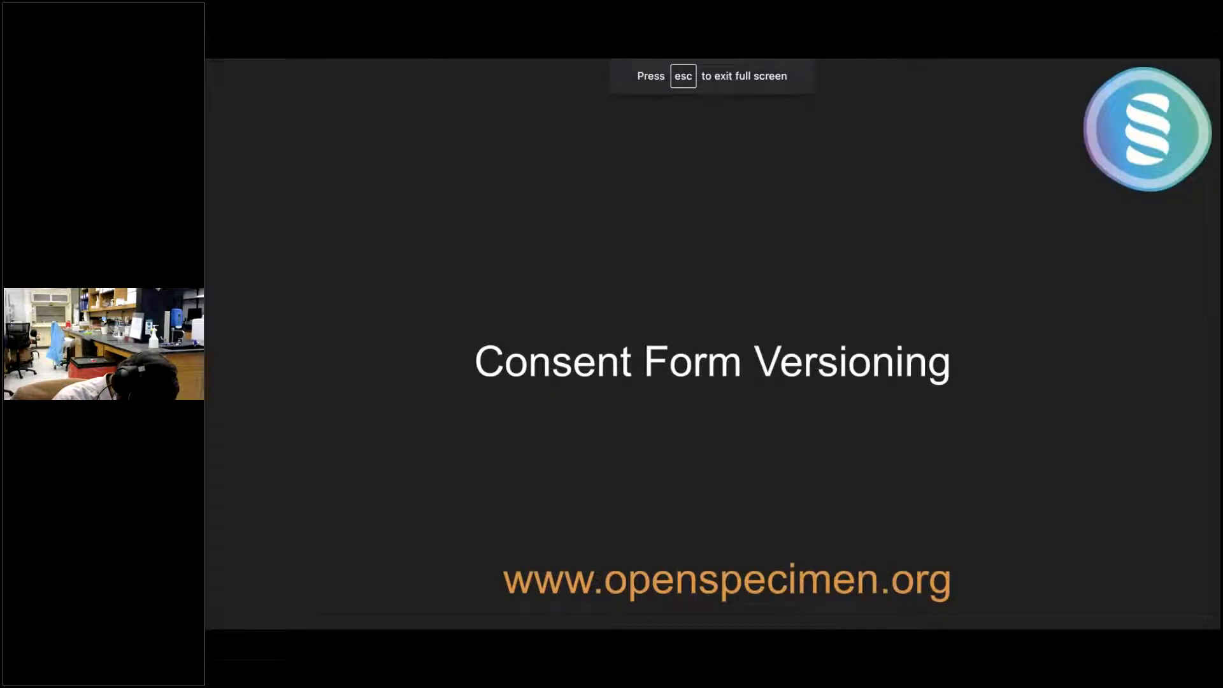
pyautogui.press('Escape')
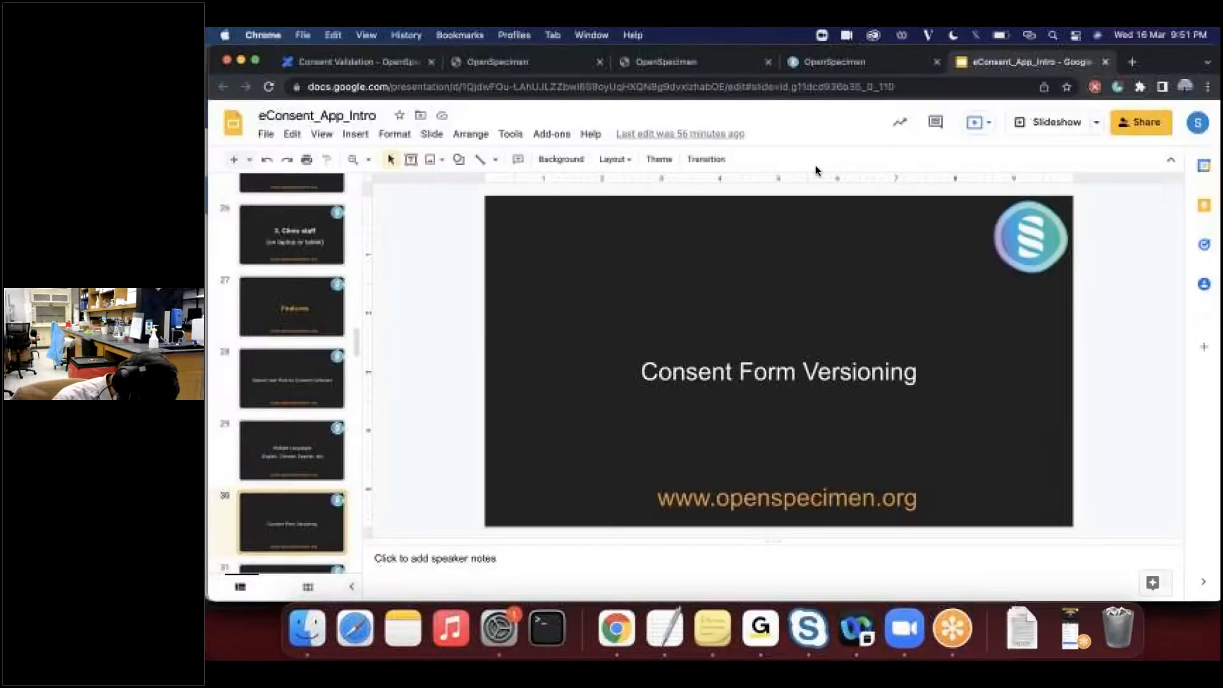
pyautogui.click(616, 64)
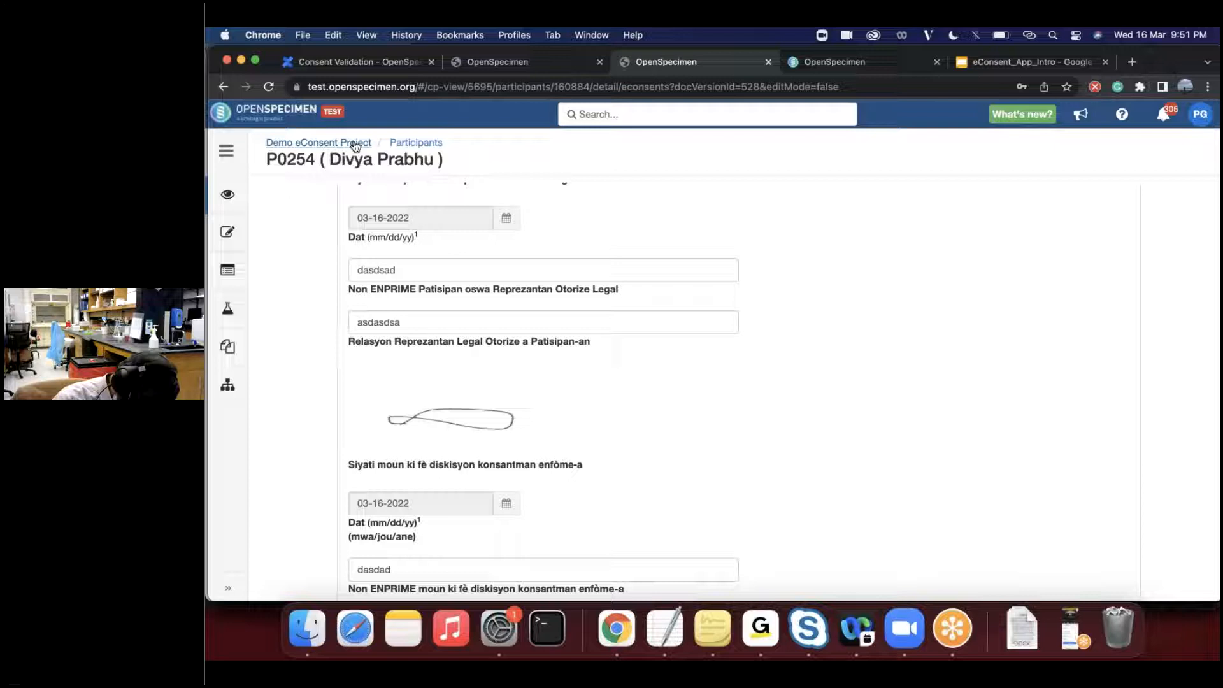
# - Open the participant's consents list and look at the options for adding a consent without choosing one
pyautogui.click(230, 233)
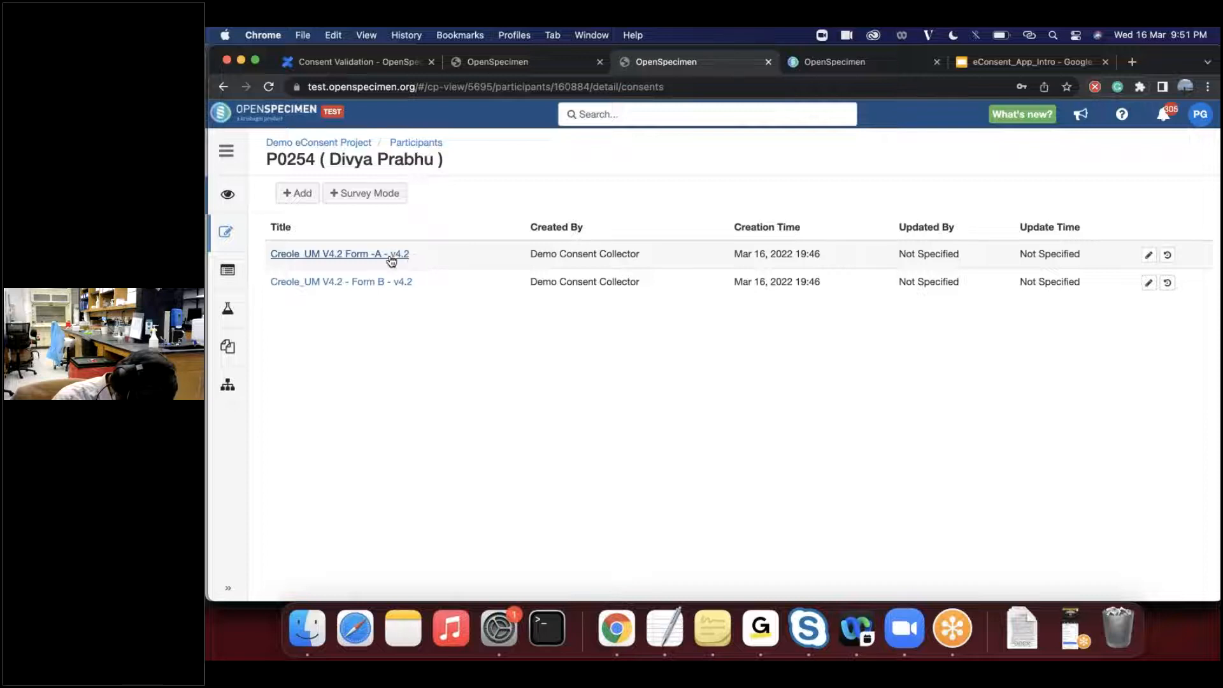
pyautogui.click(306, 195)
pyautogui.click(496, 376)
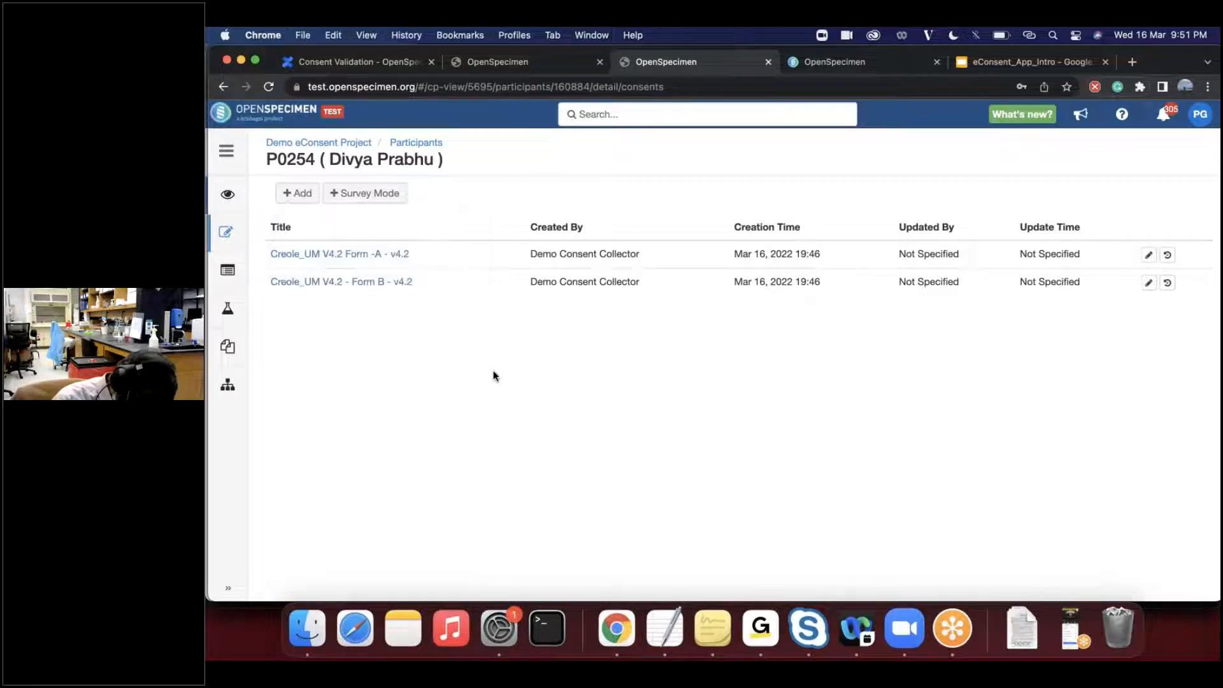
# - Return to the participants list and open the collection protocol details of Demo eConsent Project
pyautogui.click(416, 143)
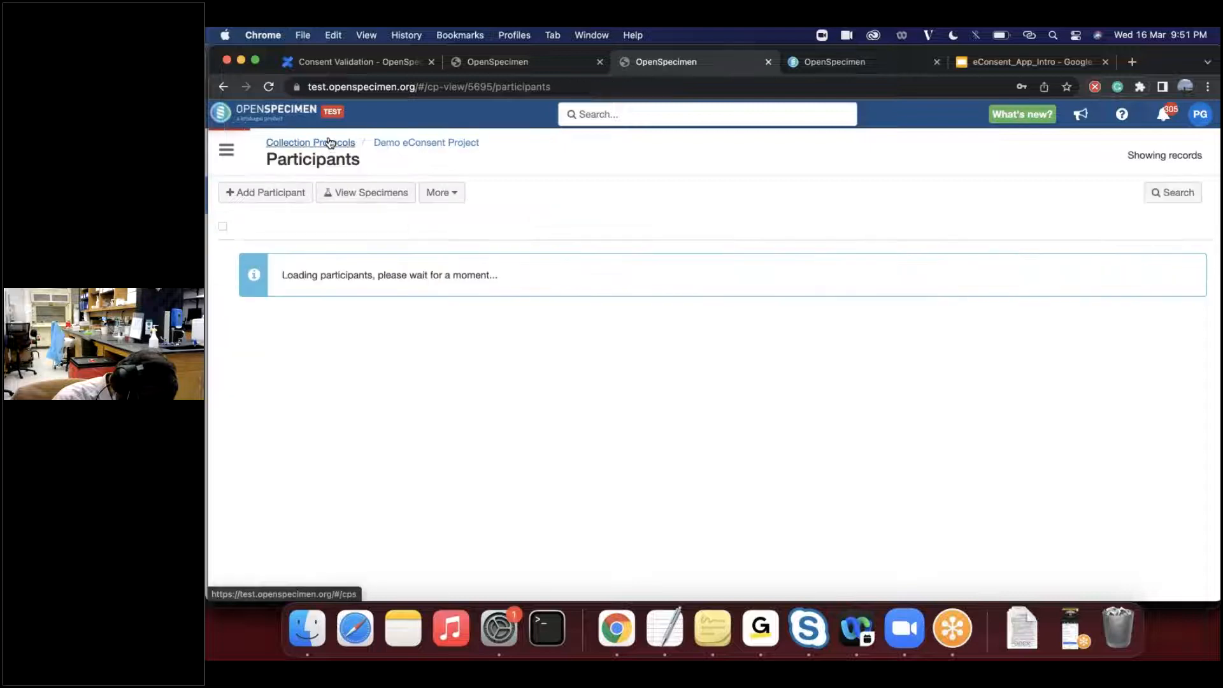
pyautogui.click(438, 194)
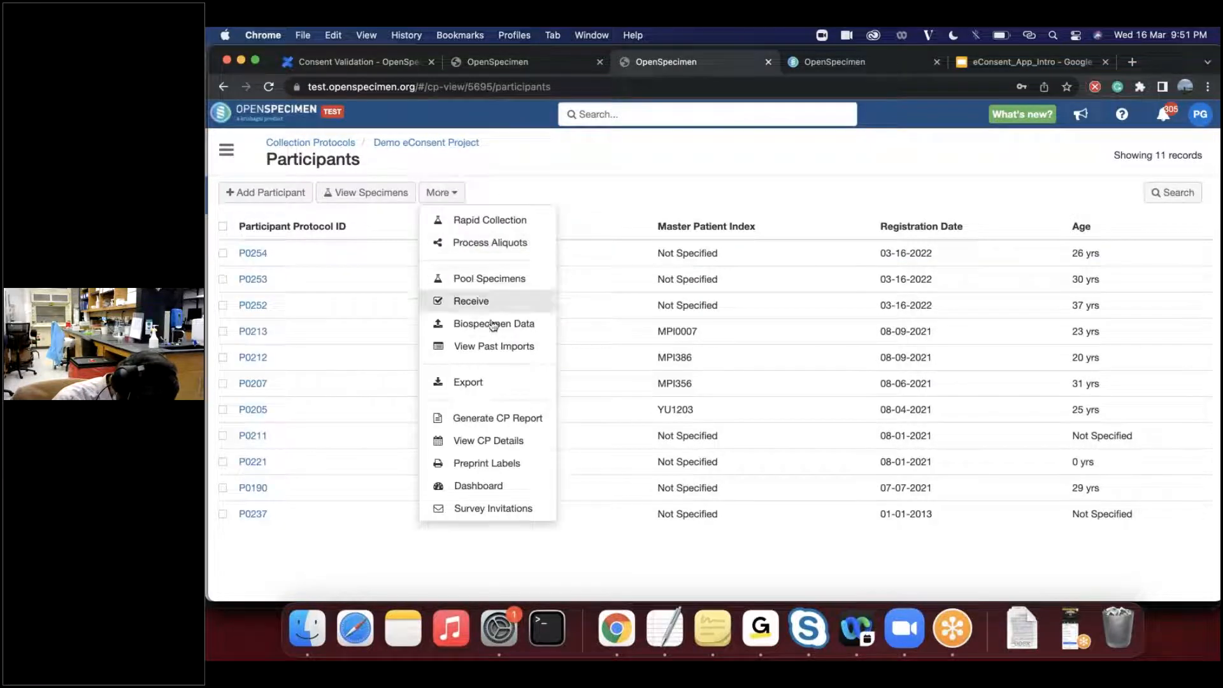
pyautogui.click(509, 439)
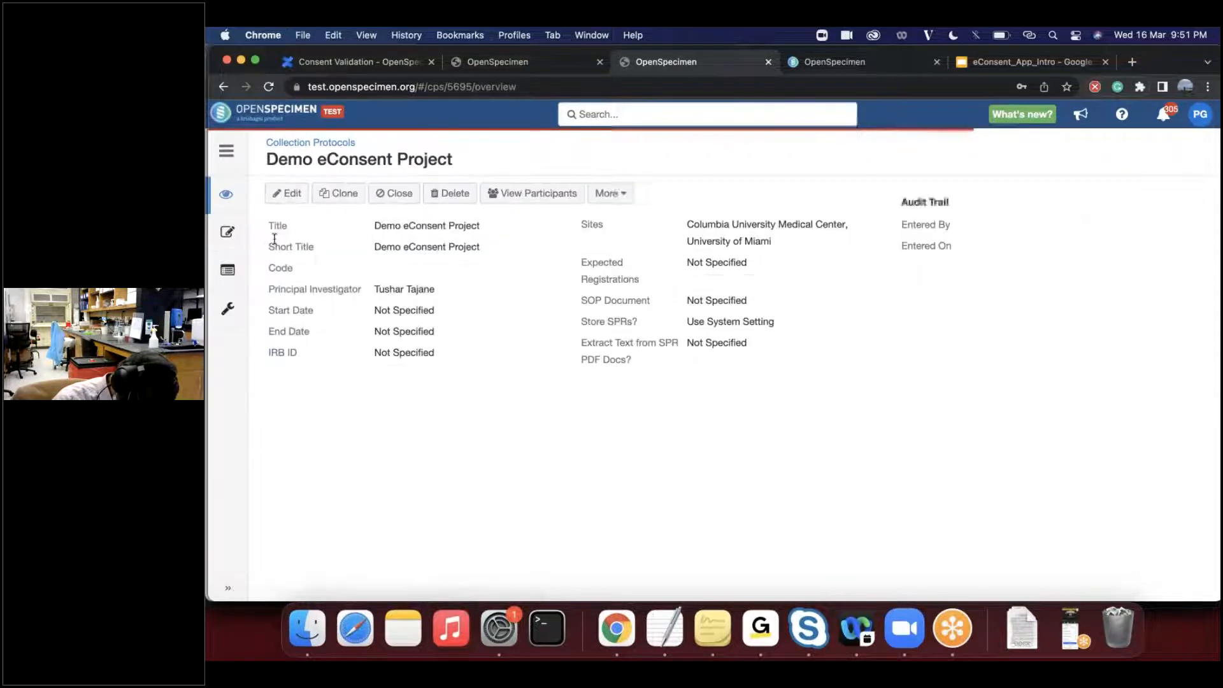
# - Open the project's consent documents and view the Add Revision form for UM BSSR Consent ENG - Form- A, leaving it without adding a revision
pyautogui.click(224, 232)
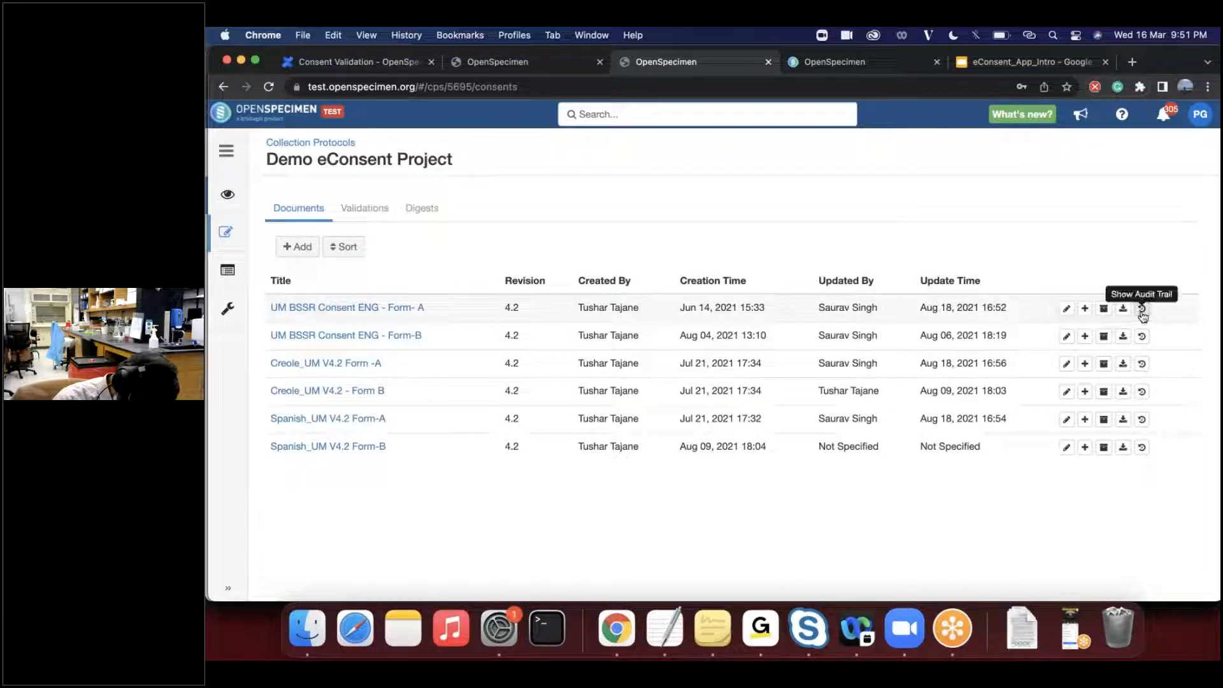
pyautogui.click(1085, 310)
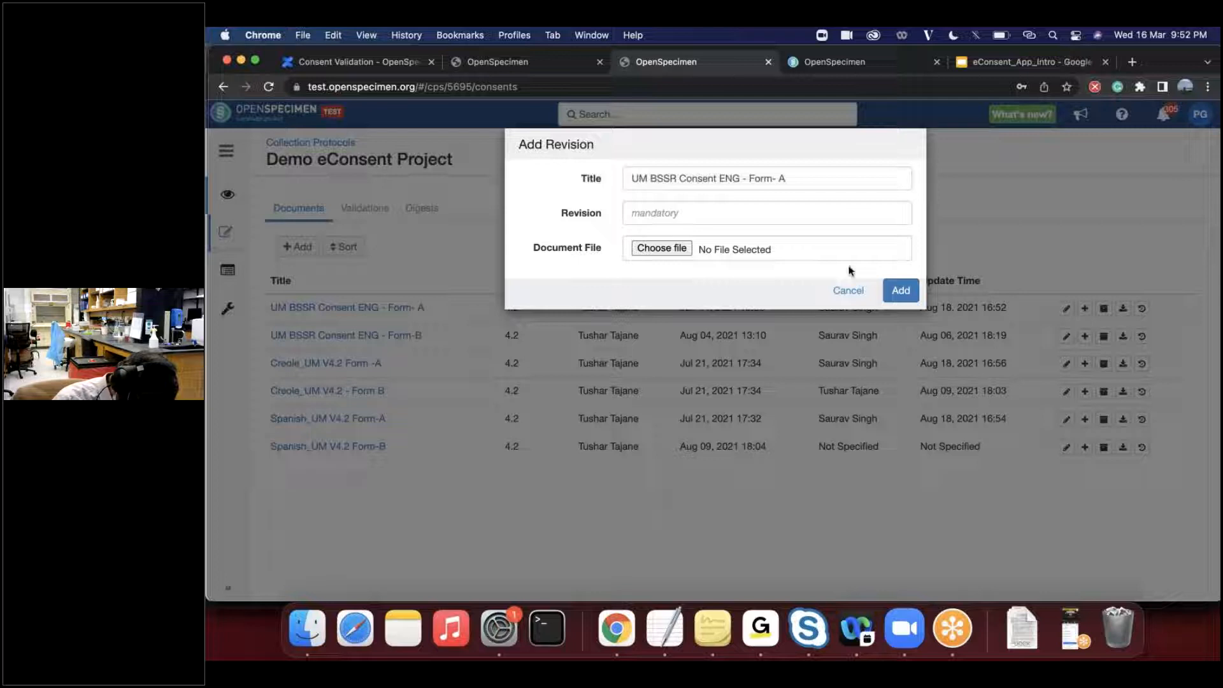
pyautogui.click(849, 291)
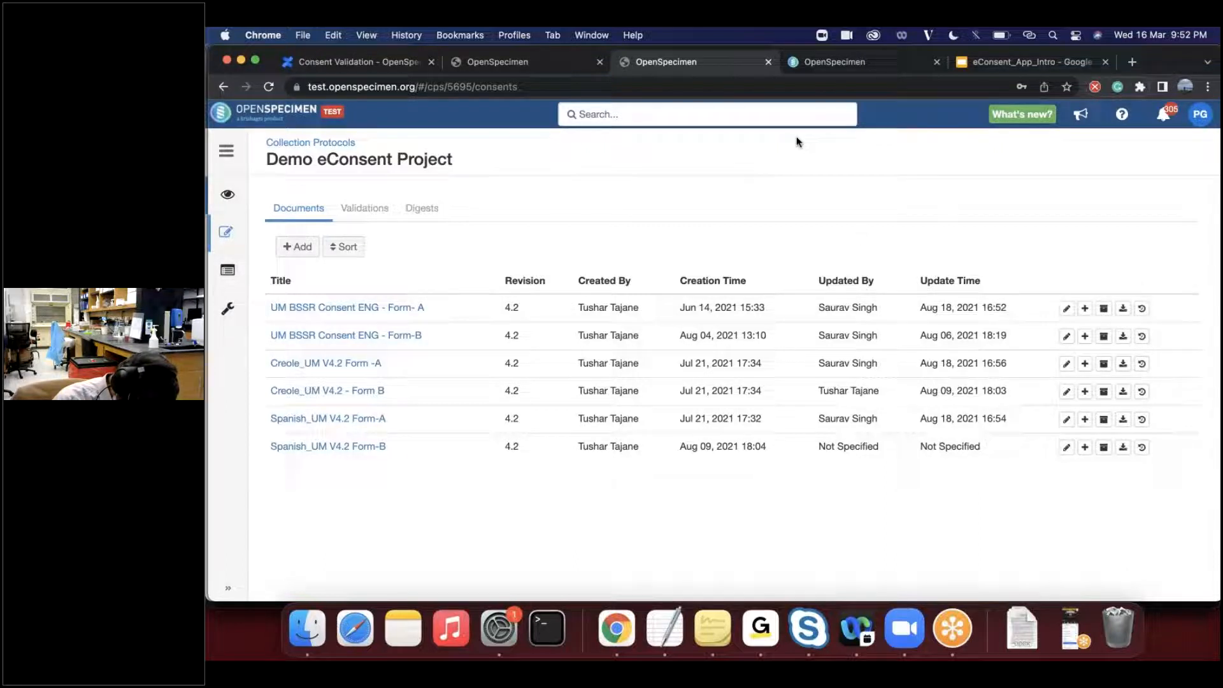
# - Switch to the eConsent_App_Intro presentation and advance from Consent Form Versioning to the Mobile/Tablet Friendly slide
pyautogui.click(835, 62)
pyautogui.click(1029, 61)
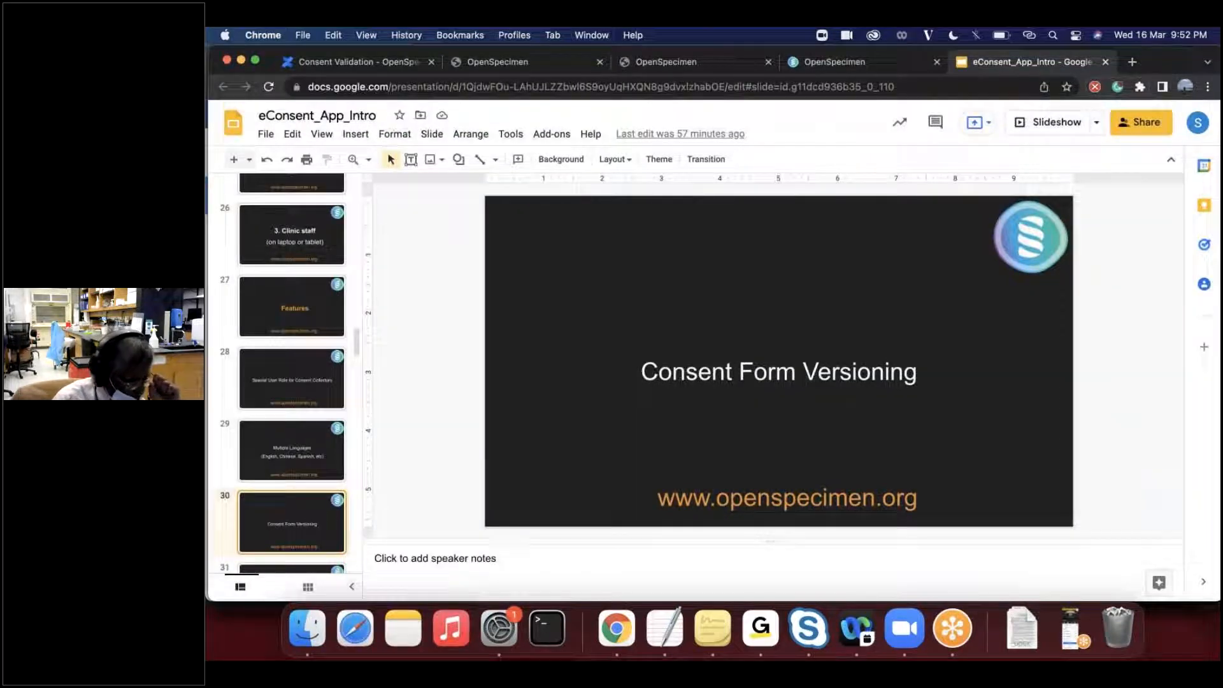
pyautogui.press('Down')
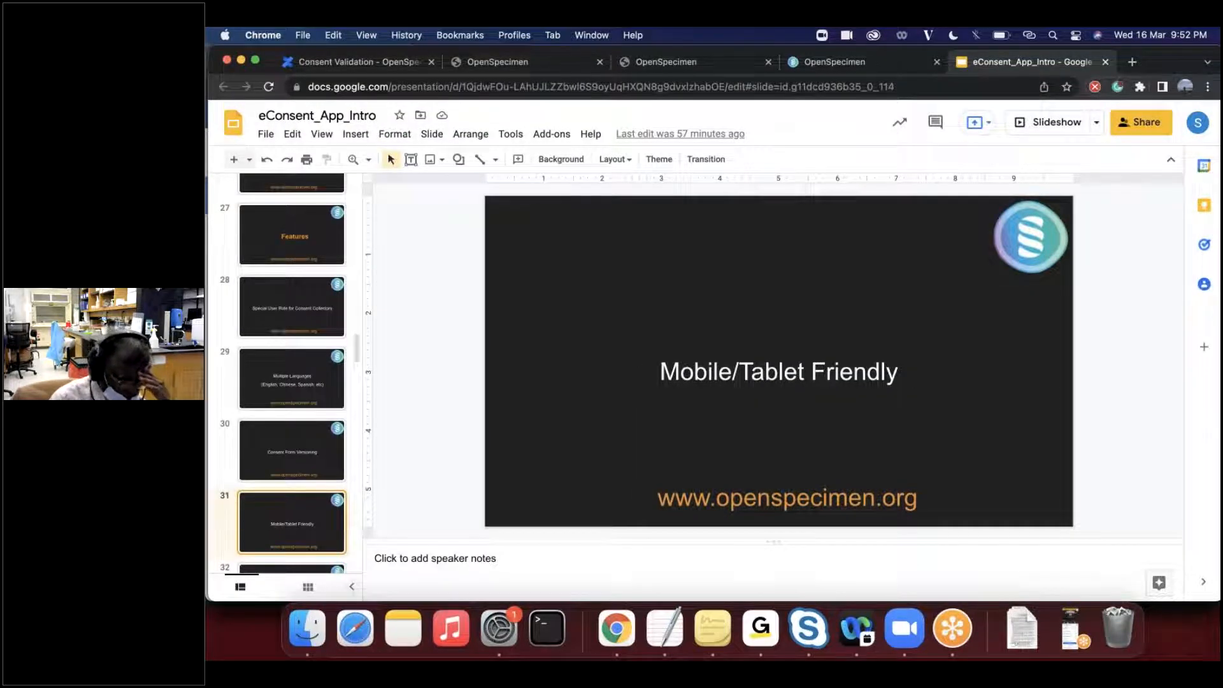
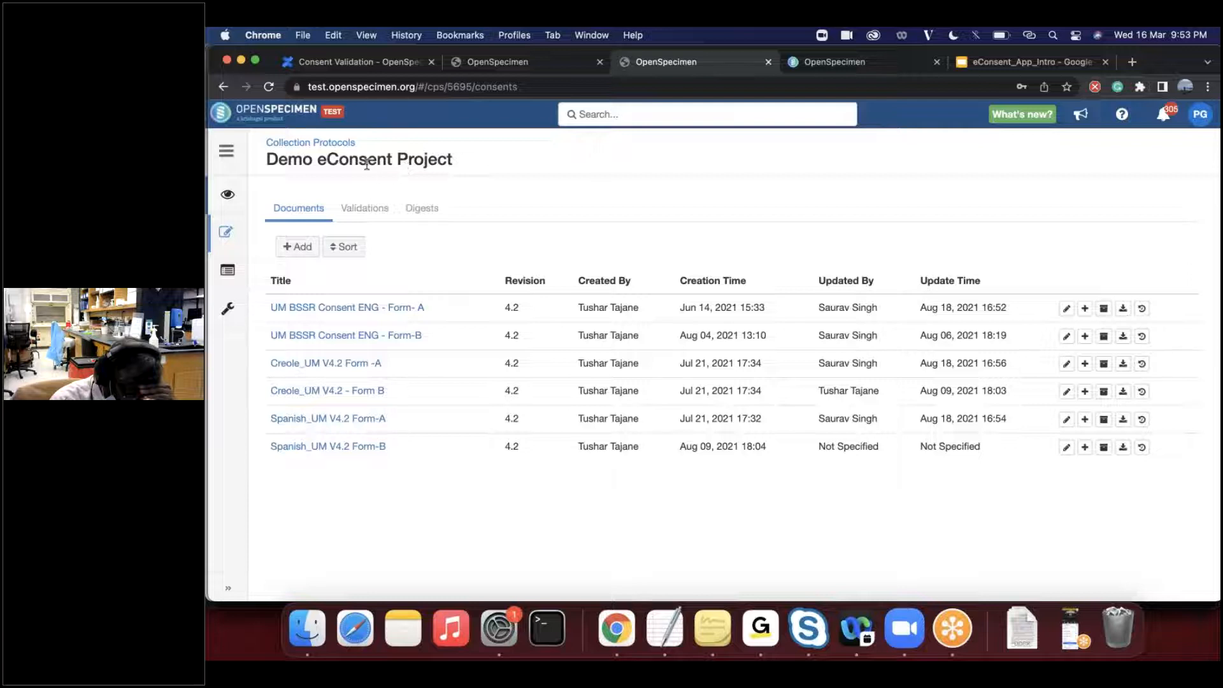
# - Open the consents list of the Demo eConsent English participant in the DEMO - eConsent Project Test University protocol
pyautogui.click(325, 143)
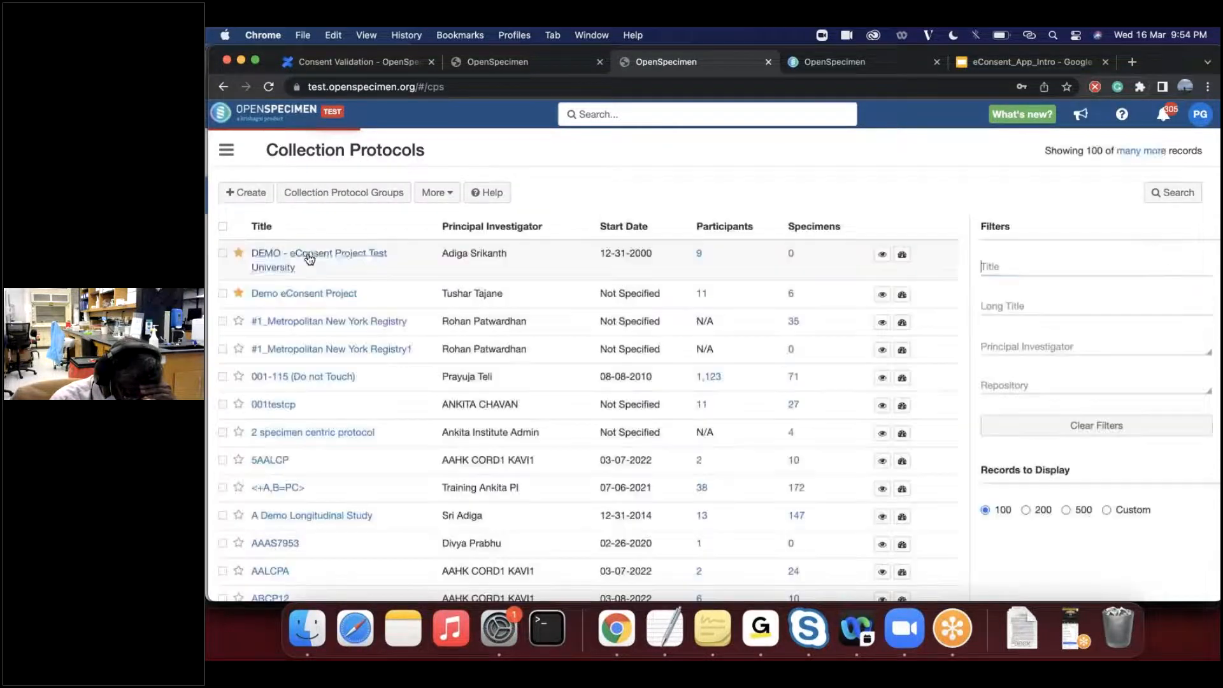
pyautogui.click(312, 258)
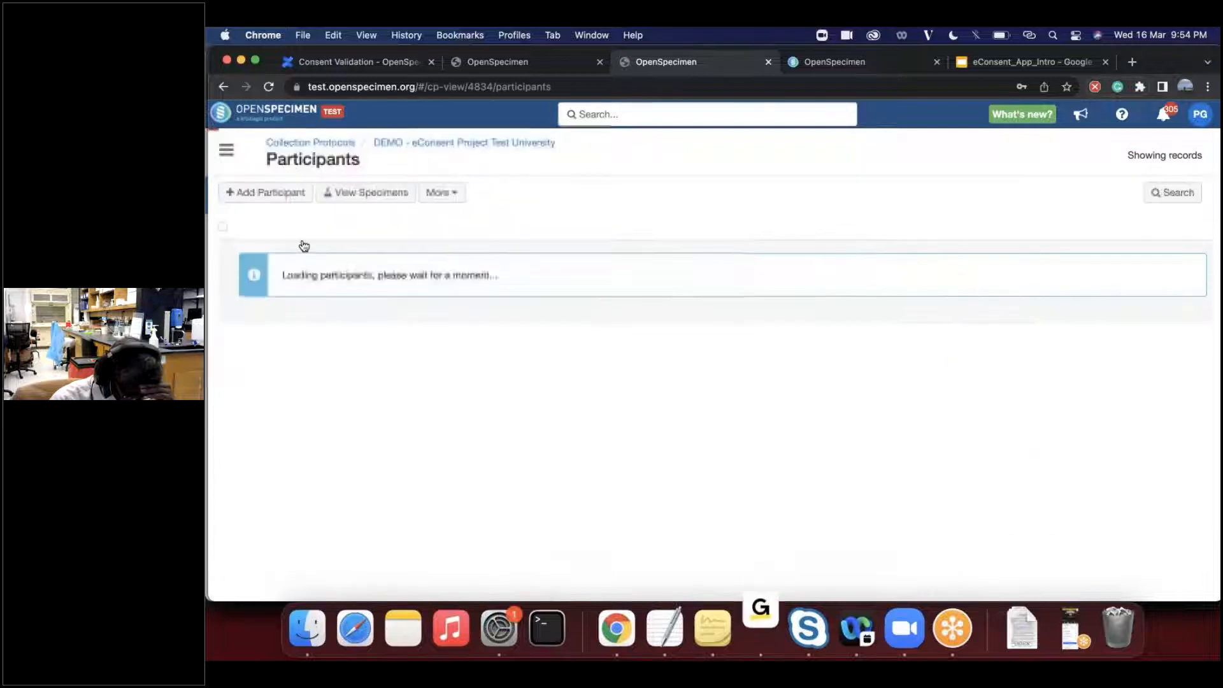
pyautogui.click(262, 253)
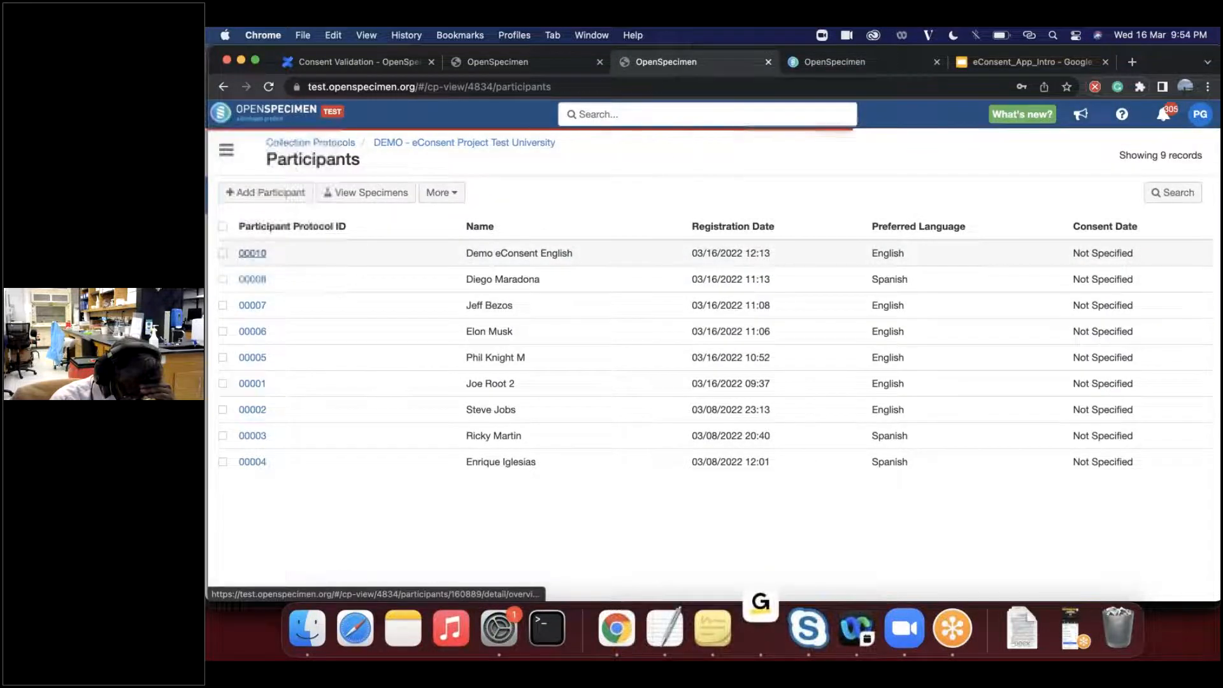
pyautogui.click(227, 232)
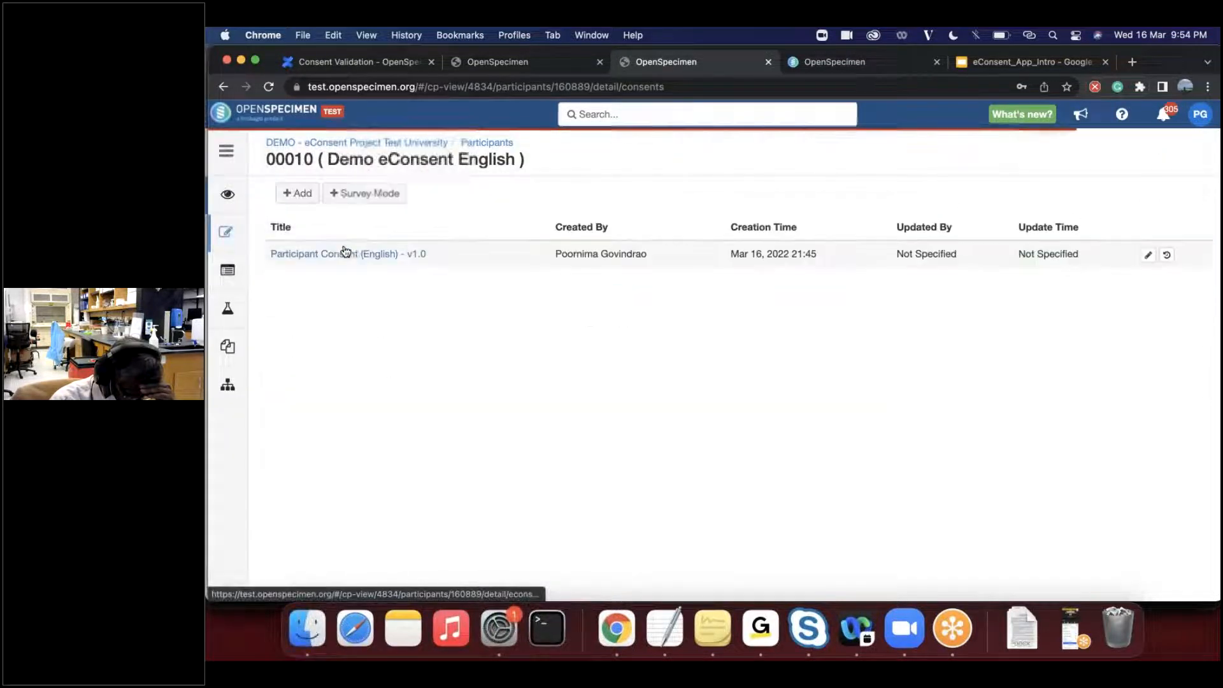
# - Open a new Participant Consent (Spanish) - v1.0 form, view its first two pages and cancel it
pyautogui.click(301, 193)
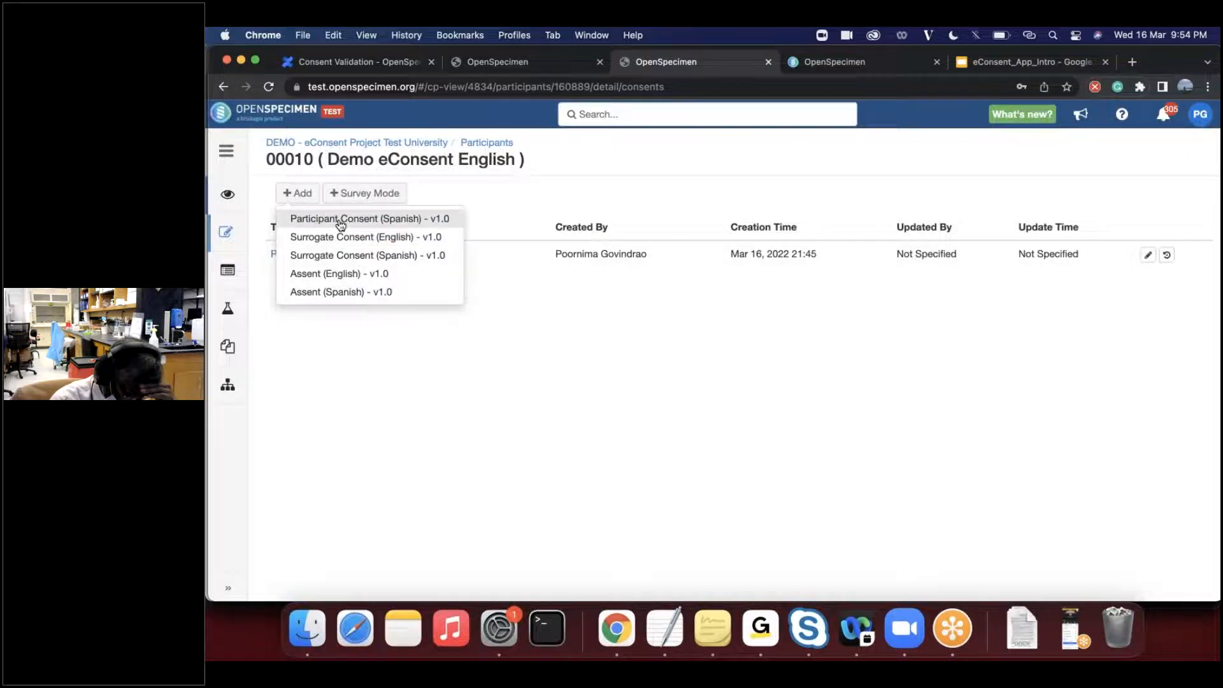
pyautogui.click(336, 221)
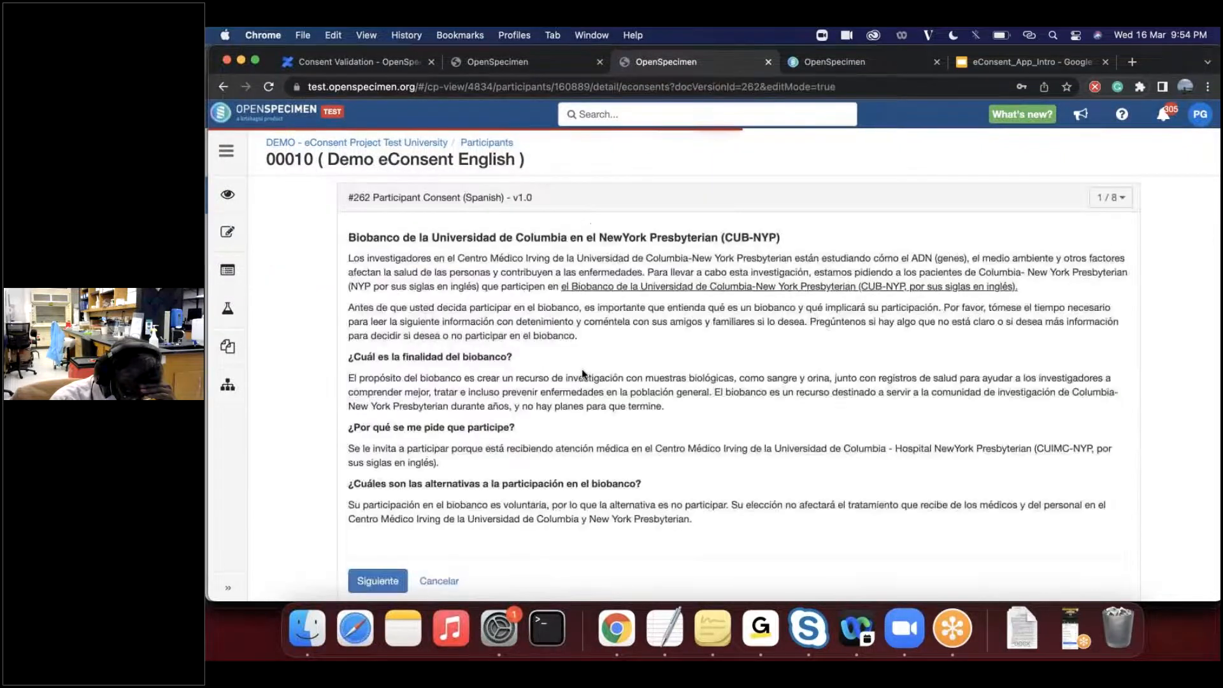
pyautogui.click(378, 582)
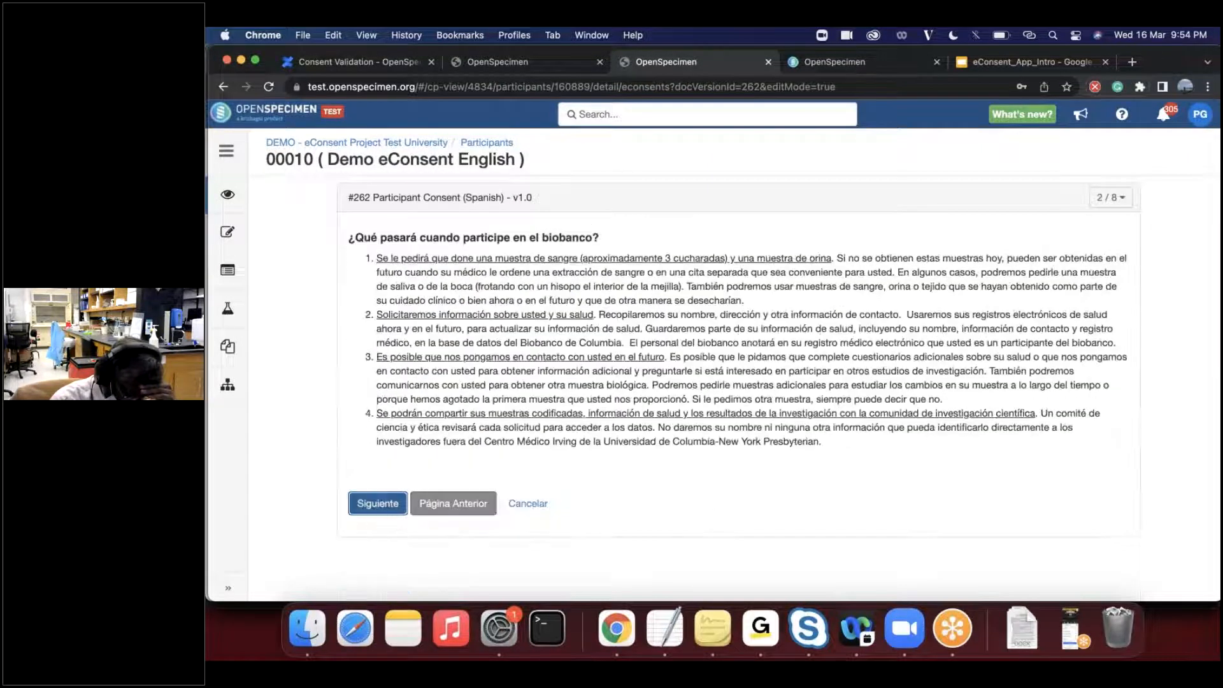
pyautogui.click(537, 507)
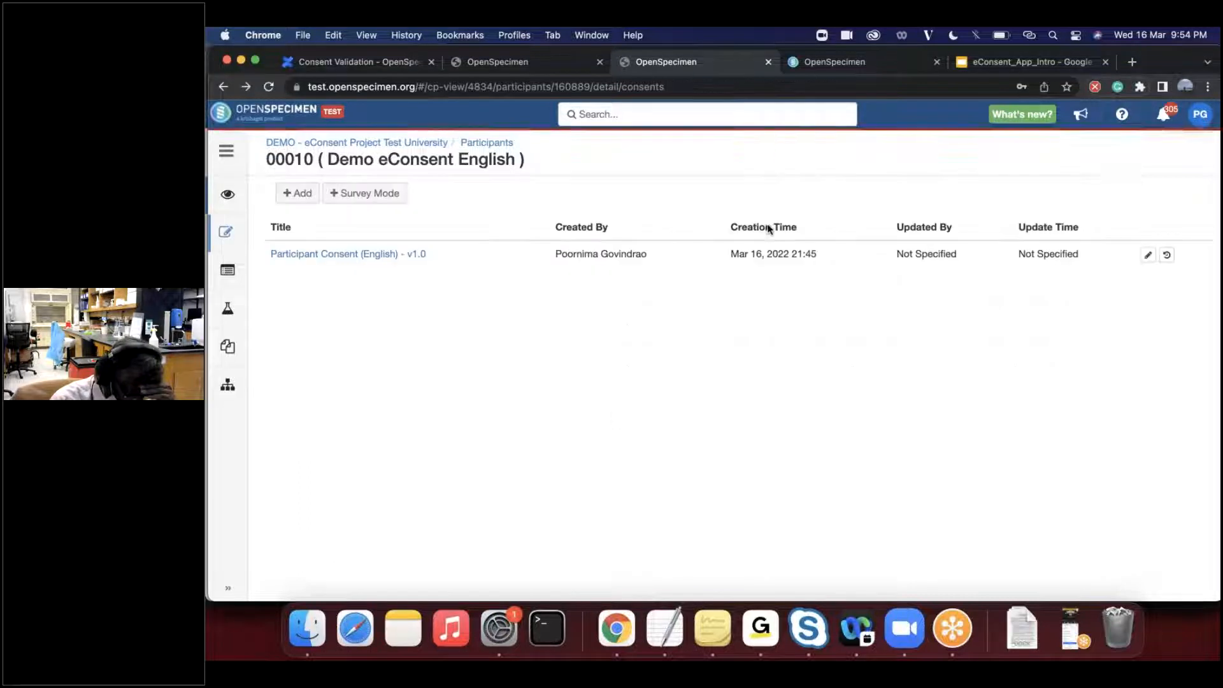
# - Switch to the eConsent_App_Intro presentation and advance to the Print or Export as PDF slide
pyautogui.hotkey('ctrl', 'Tab')
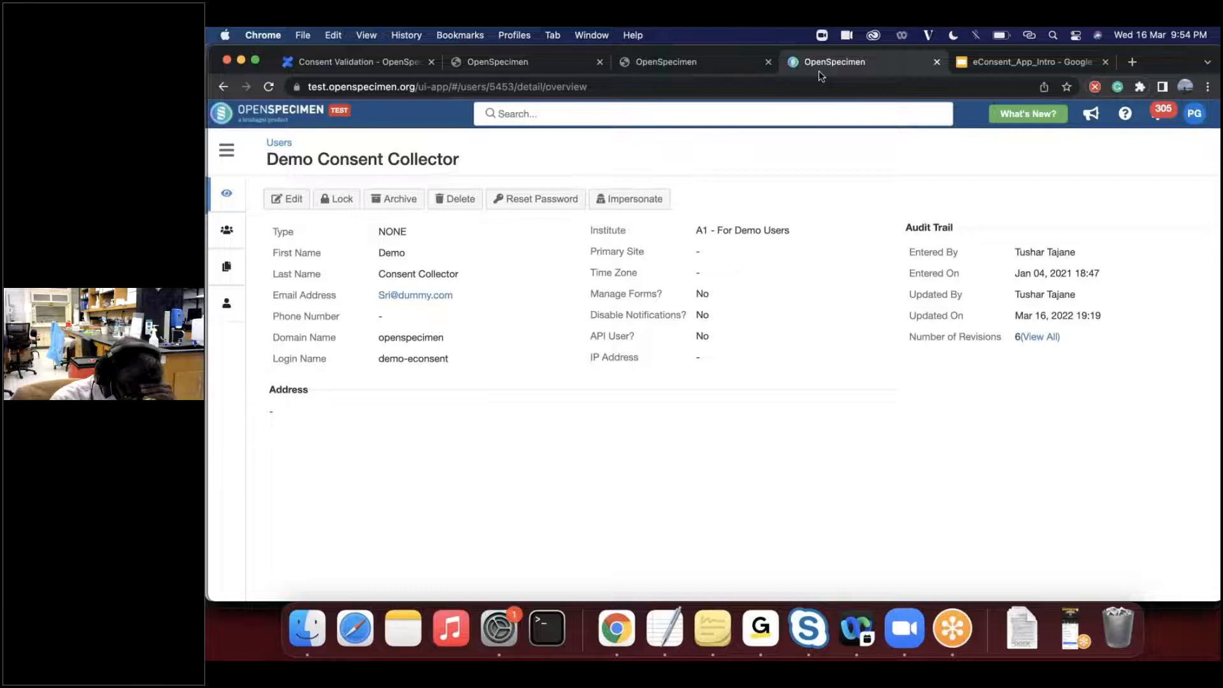
pyautogui.hotkey('ctrl', 'Tab')
pyautogui.press('Down')
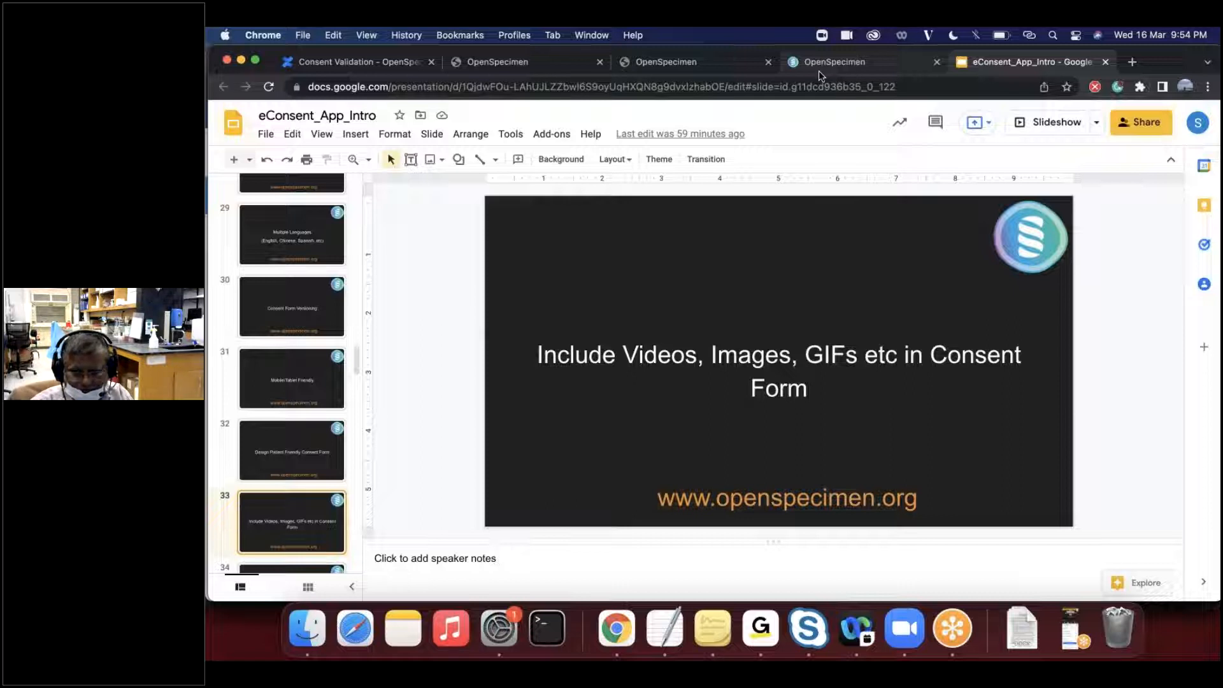
pyautogui.press('Down')
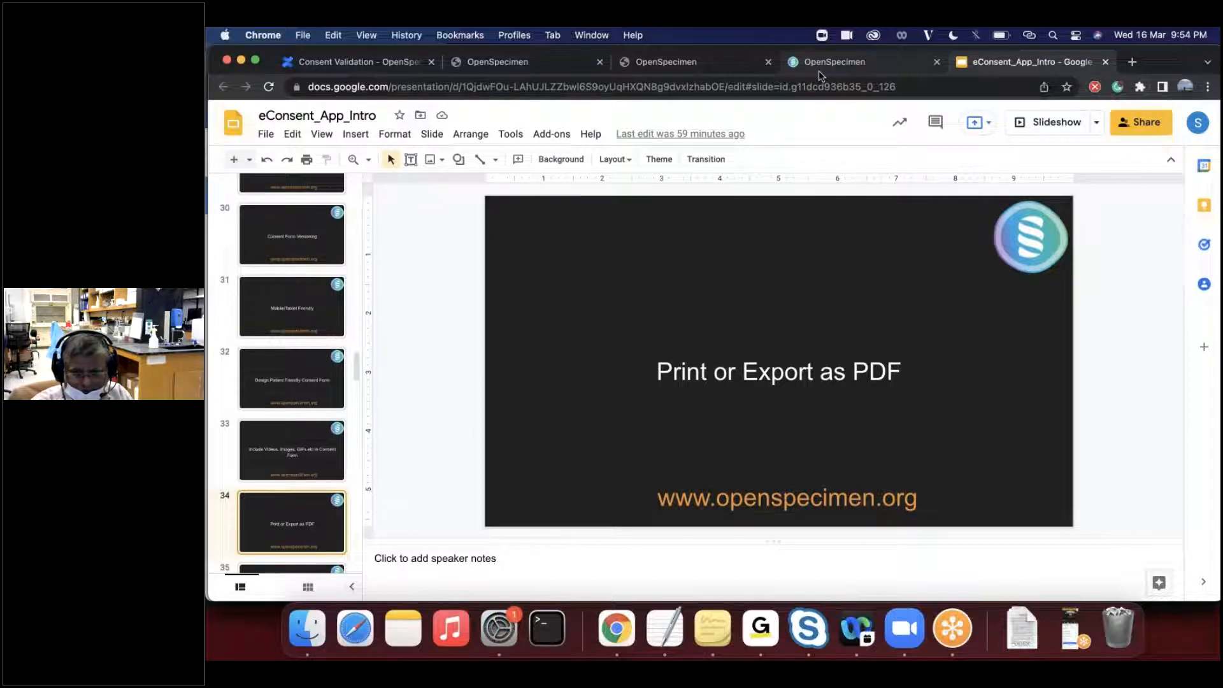
# - Switch back to OpenSpecimen and review the participant's completed Participant Consent (English) - v1.0 form through to the signature section
pyautogui.click(669, 61)
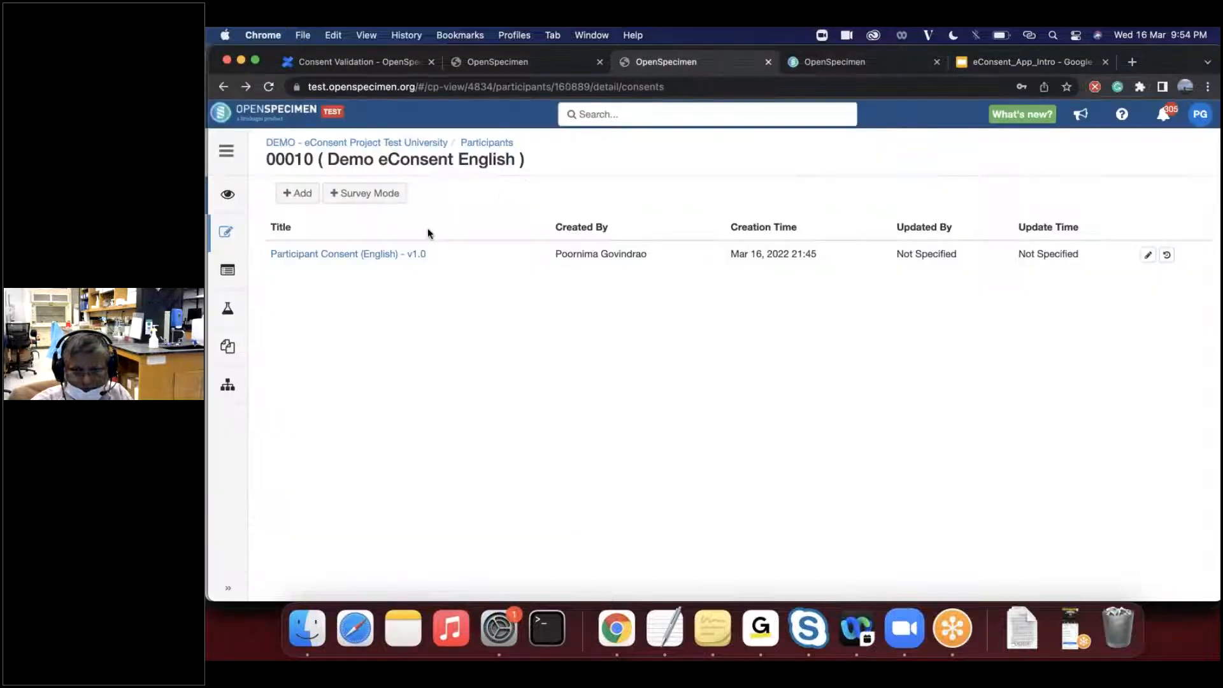
pyautogui.click(413, 255)
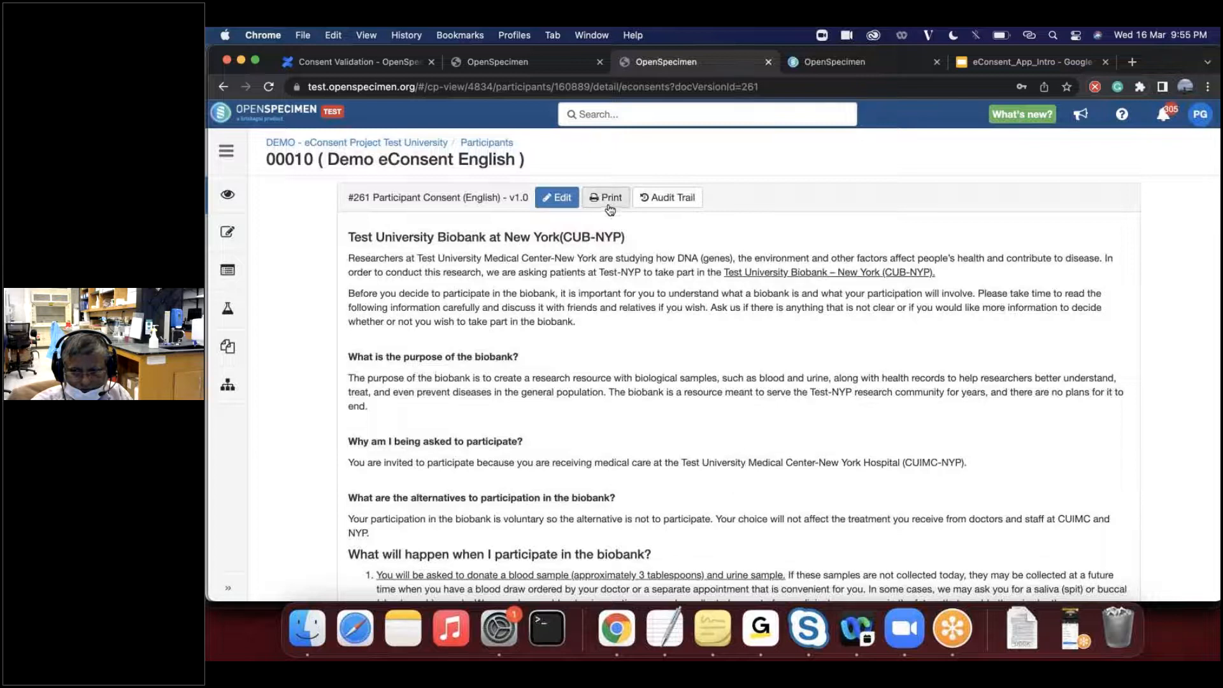
pyautogui.scroll(-15, 628, 353)
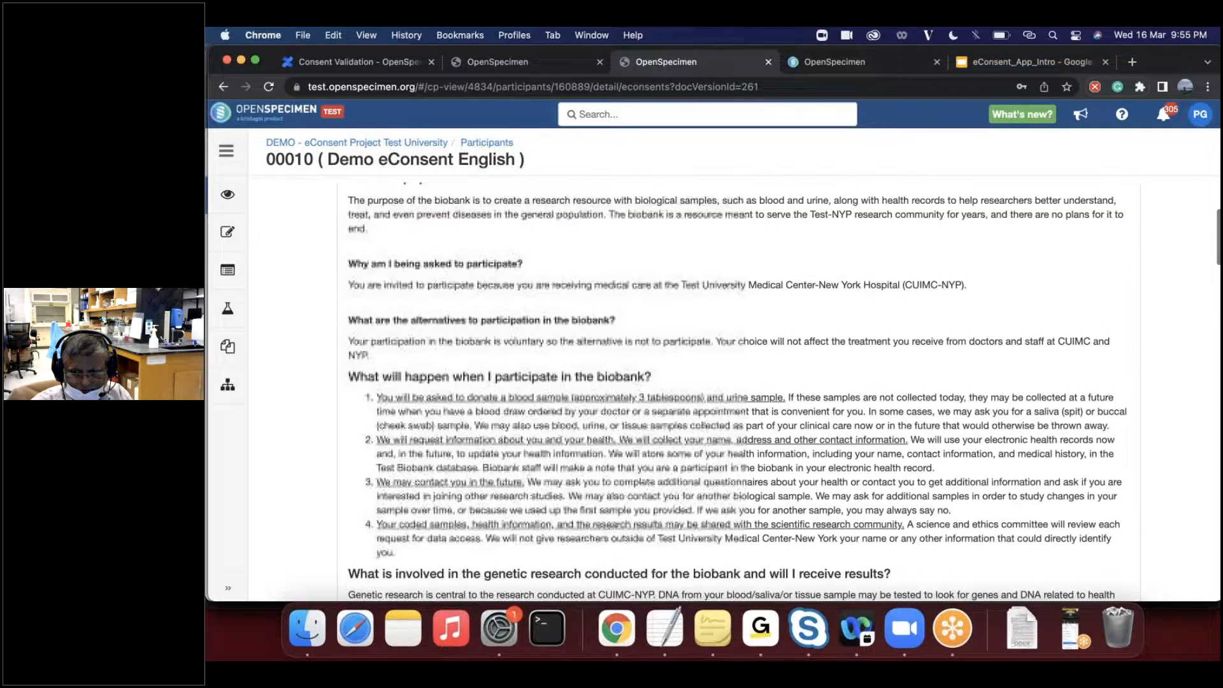
pyautogui.scroll(-20, 430, 424)
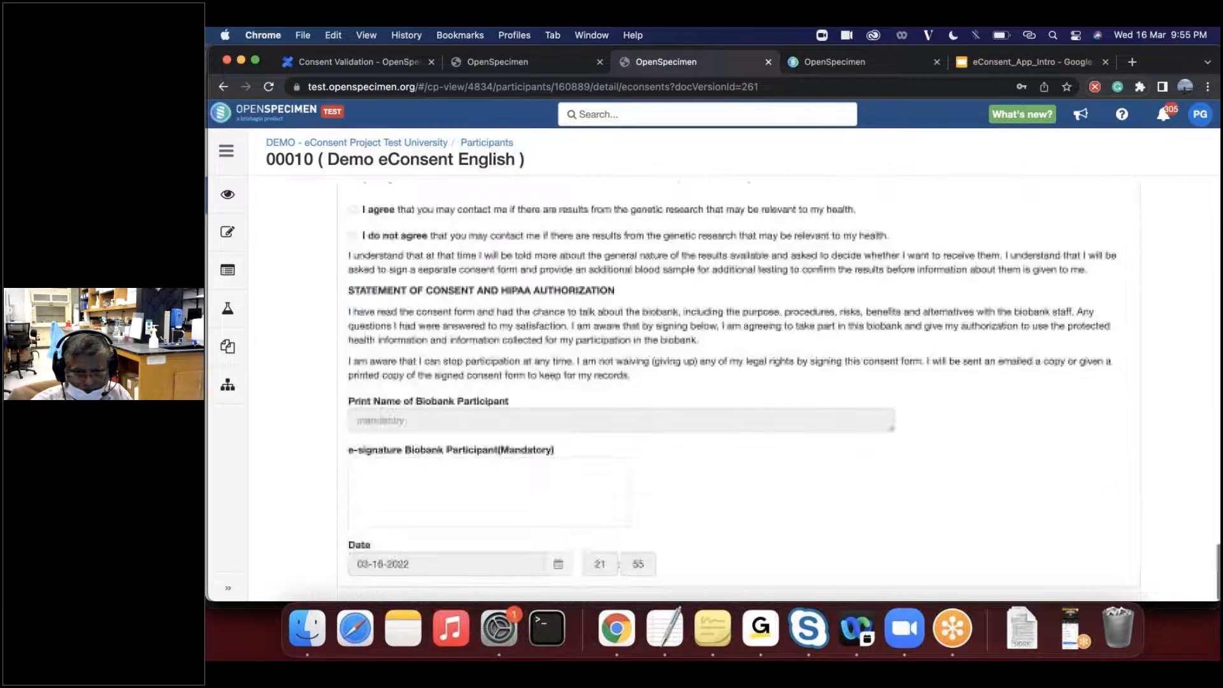
pyautogui.scroll(6, 431, 424)
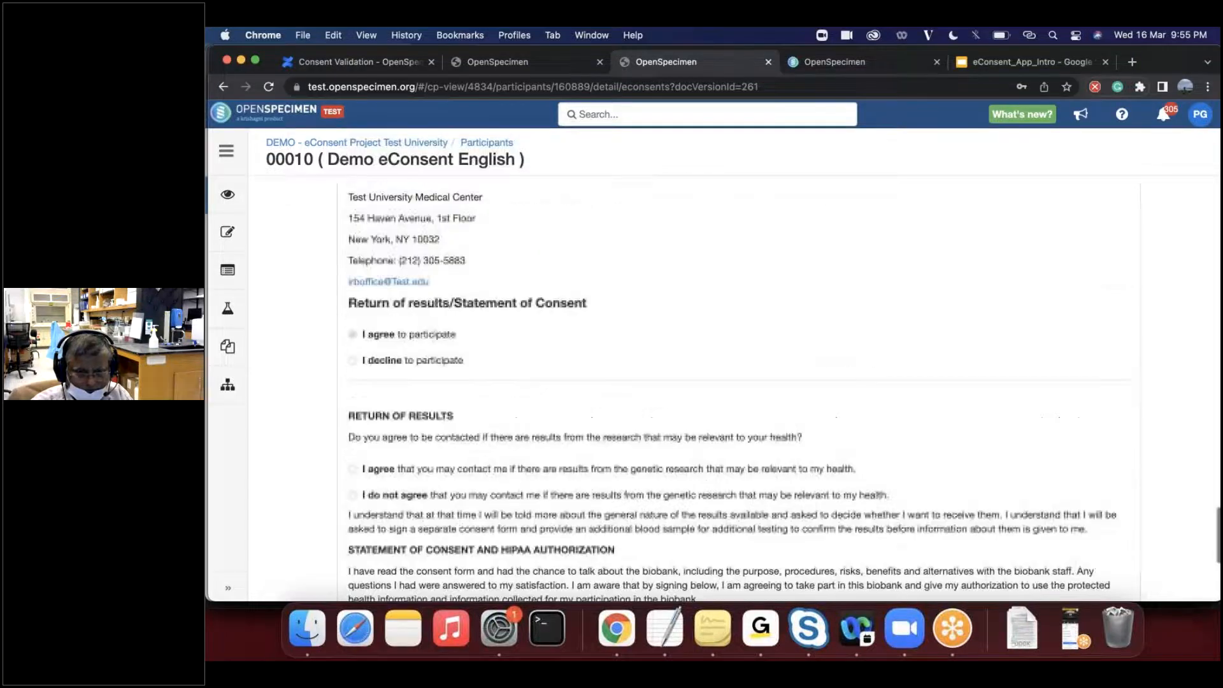
pyautogui.scroll(20, 732, 389)
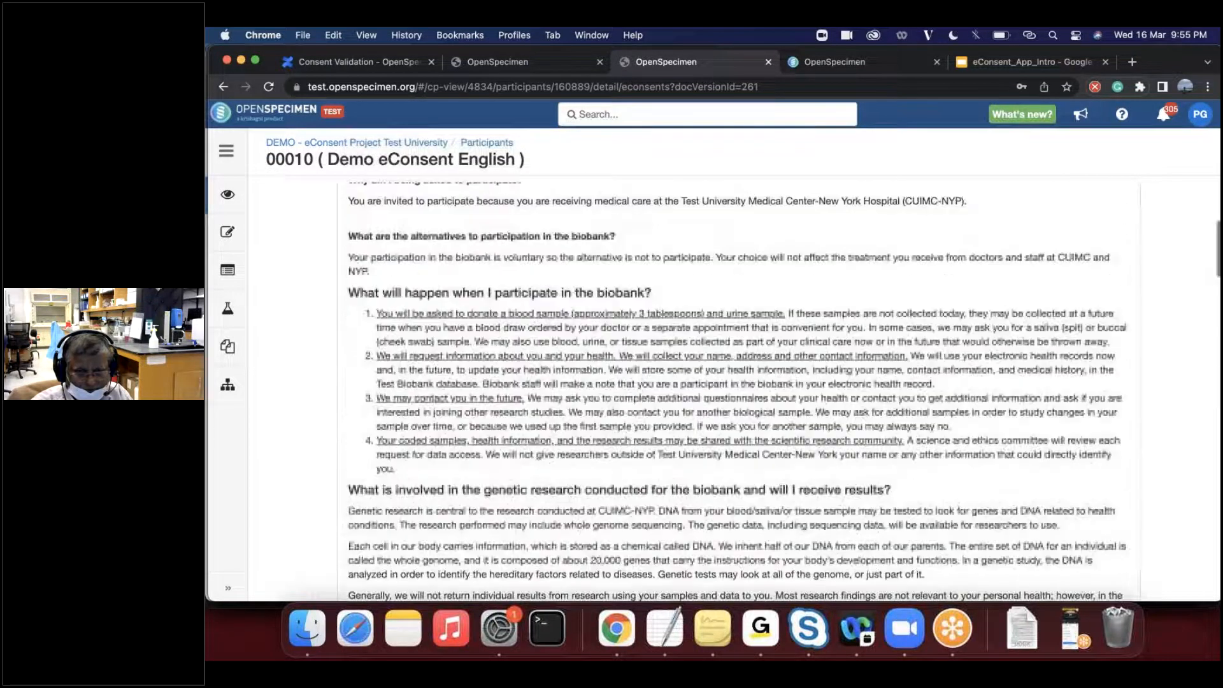
pyautogui.scroll(5, 732, 389)
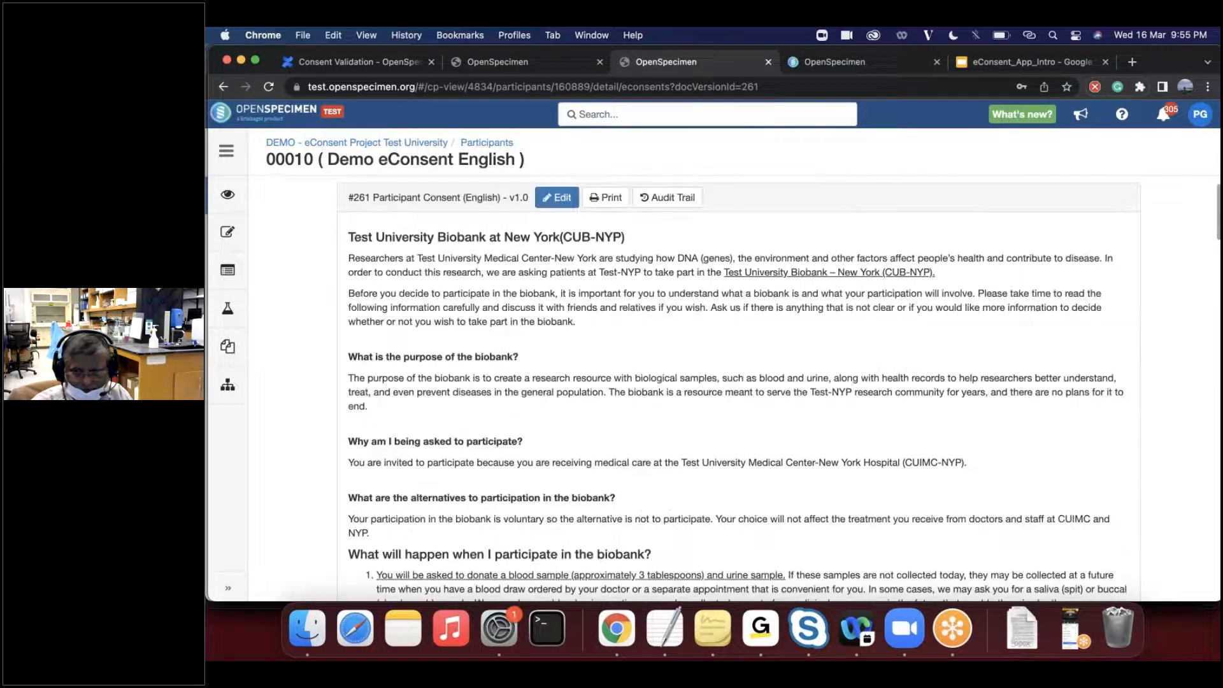
# - Return to the eConsent_App_Intro presentation and advance past Single Page Form Vs Multi-Page Form to the Patient Mode Data Entry slide
pyautogui.click(810, 64)
pyautogui.hotkey('ctrl', 'Tab')
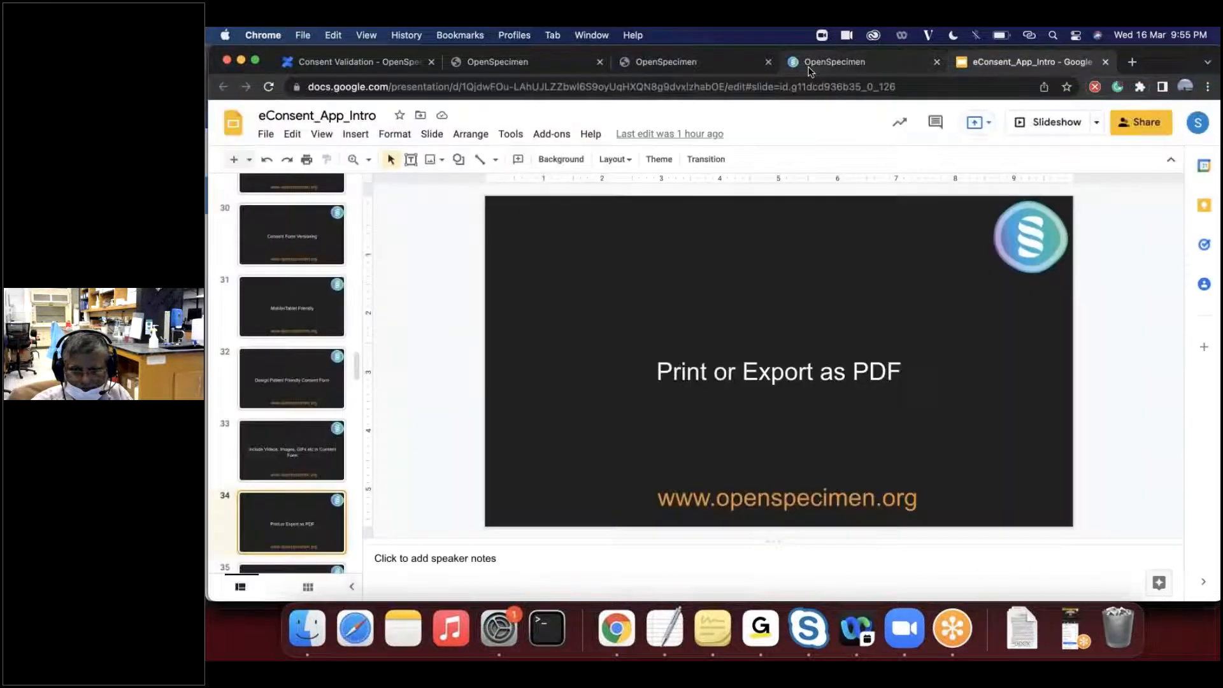
pyautogui.press('Down')
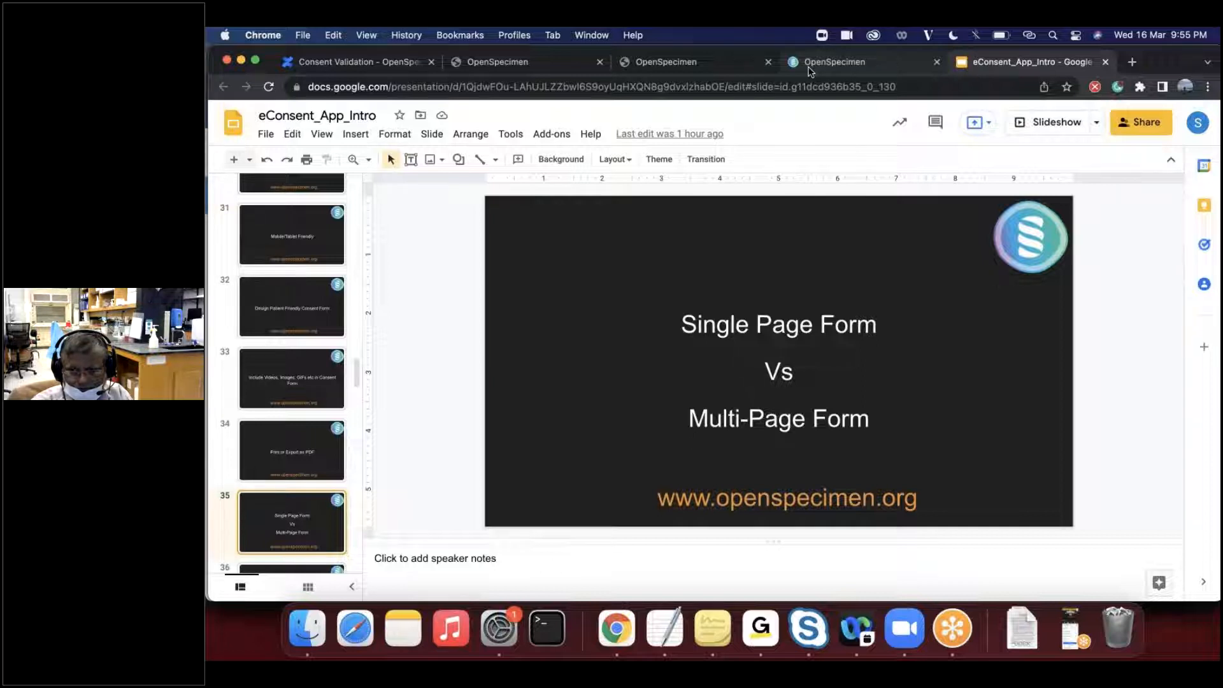
pyautogui.press('Down')
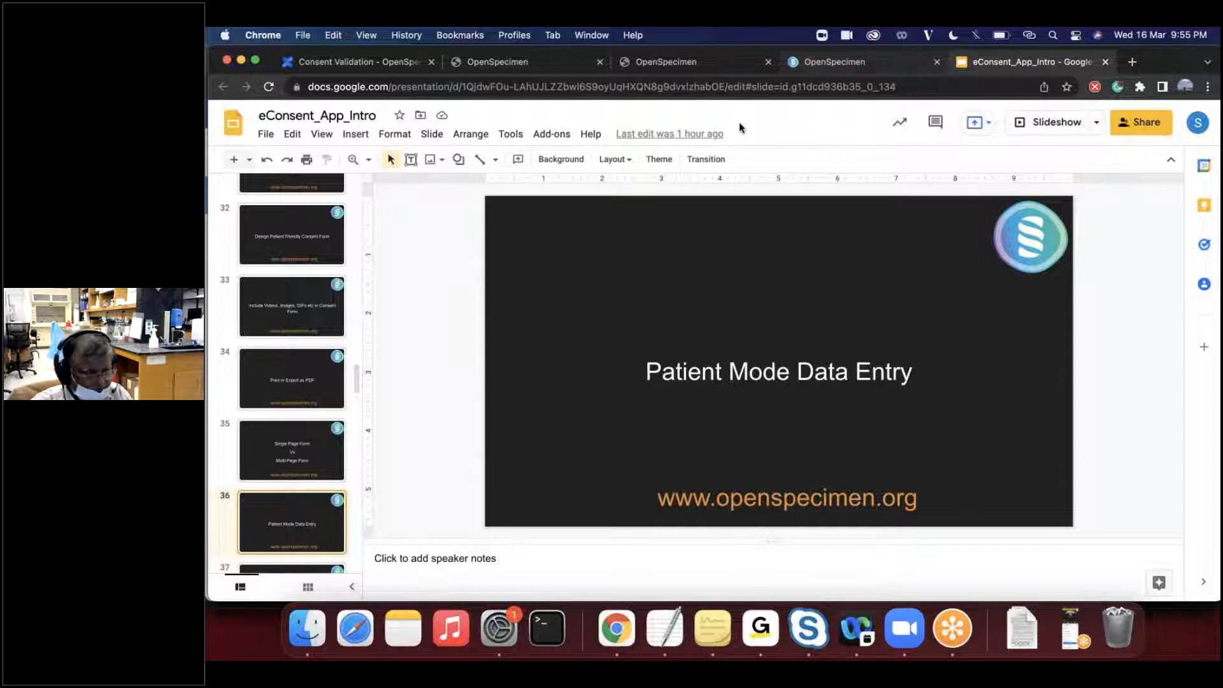
# - In OpenSpecimen, open the Demo eConsent English participant for editing, view the fields and go back without updating
pyautogui.click(701, 64)
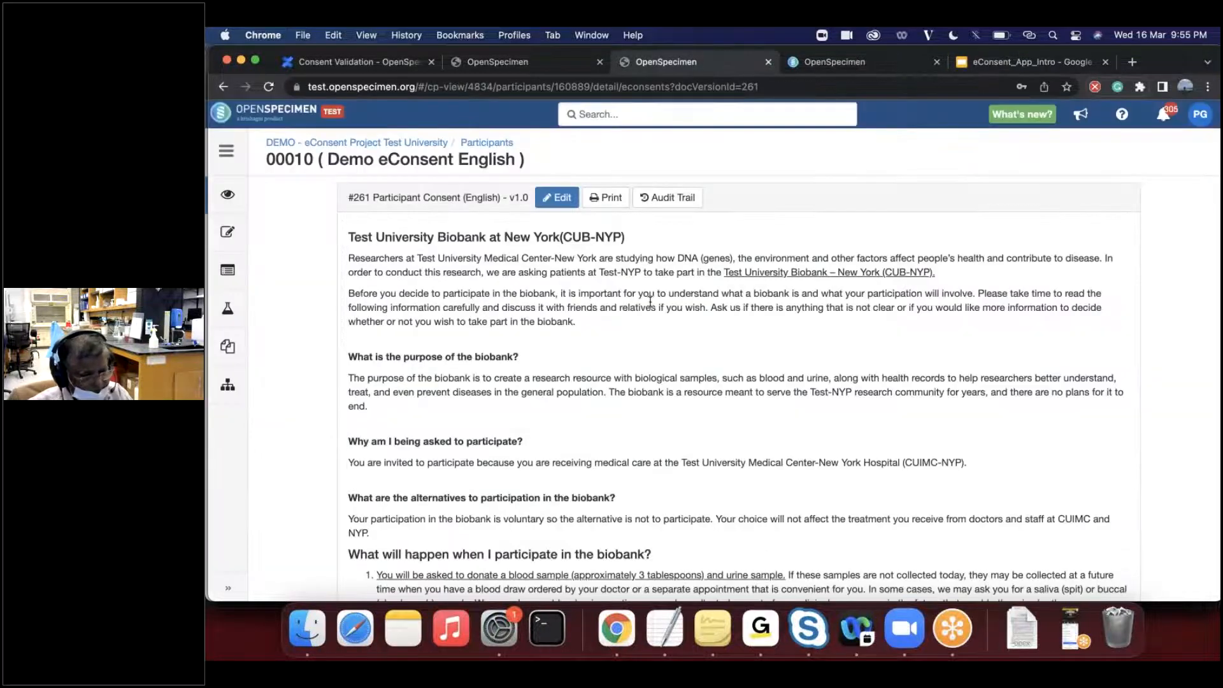
pyautogui.click(475, 144)
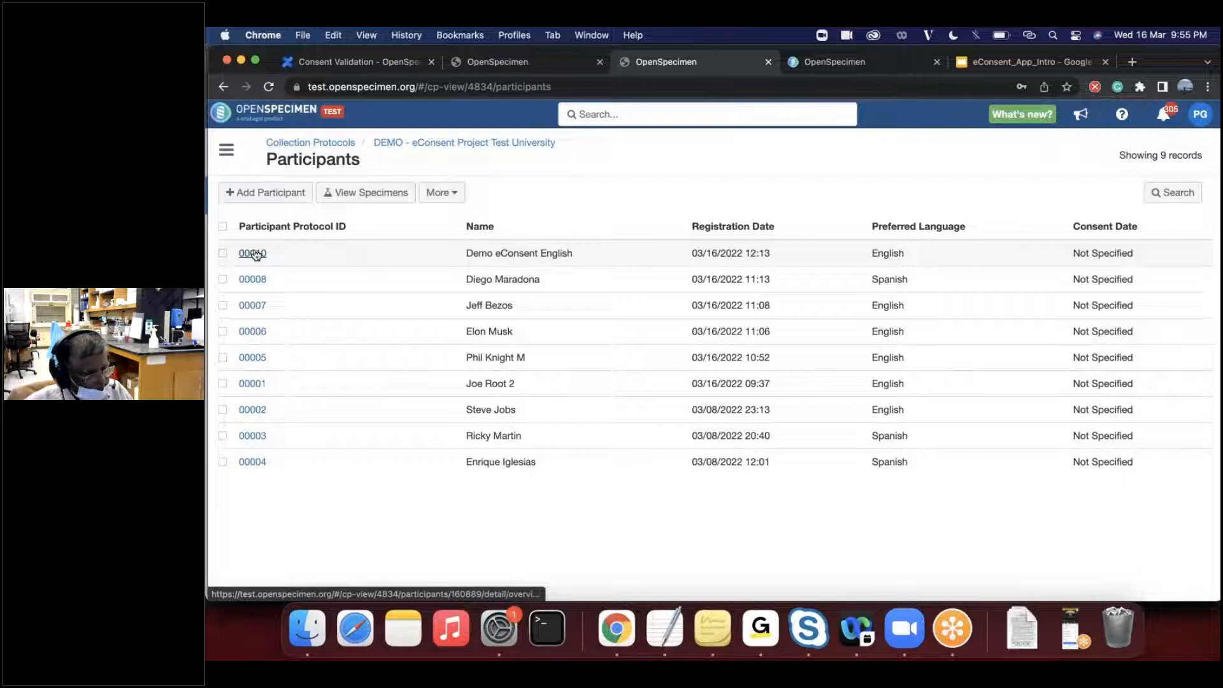
pyautogui.click(256, 255)
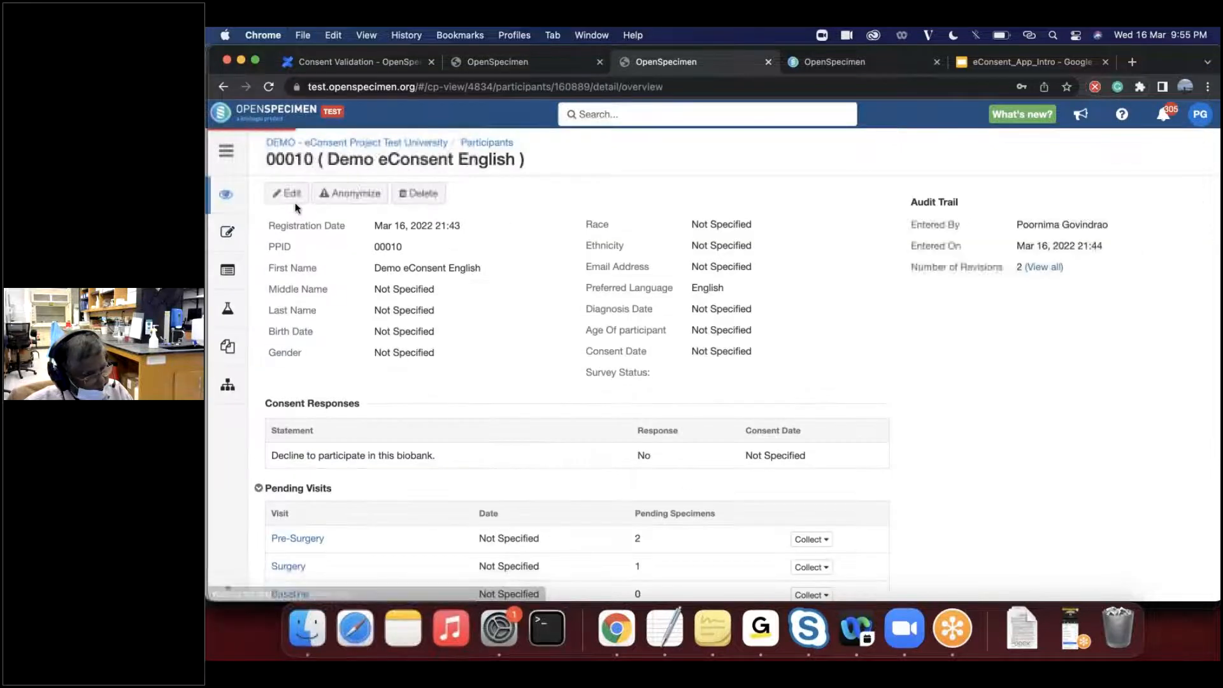
pyautogui.click(286, 195)
pyautogui.scroll(-2, 502, 478)
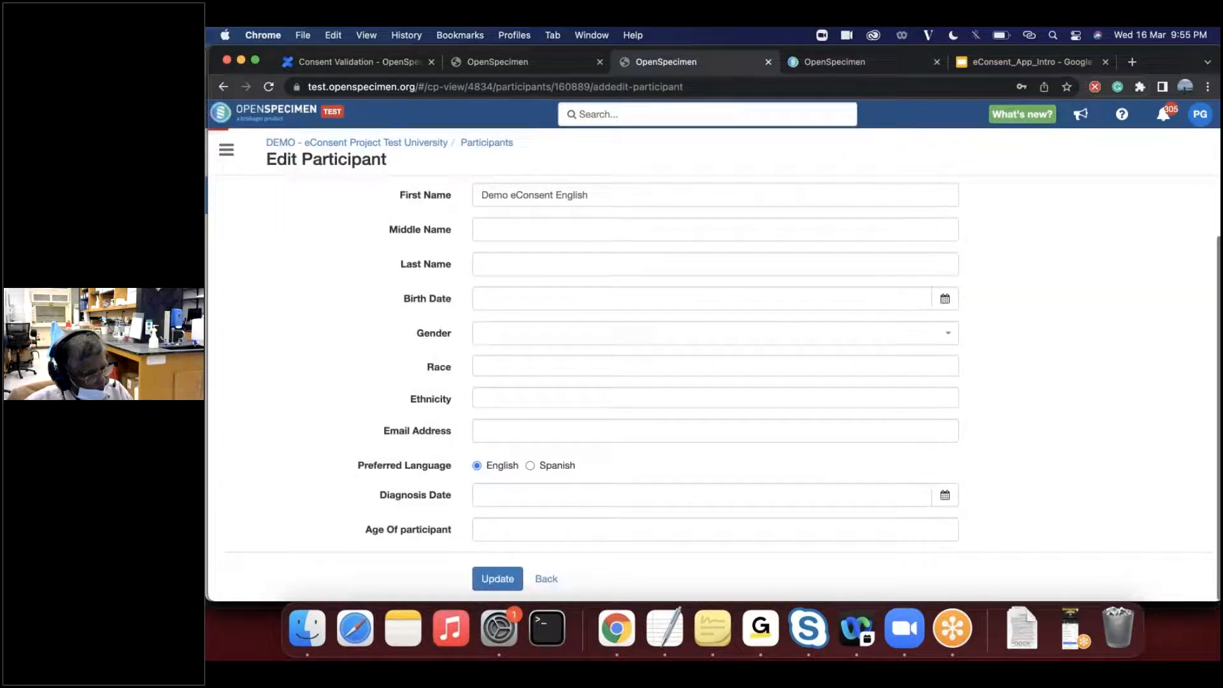
pyautogui.click(546, 578)
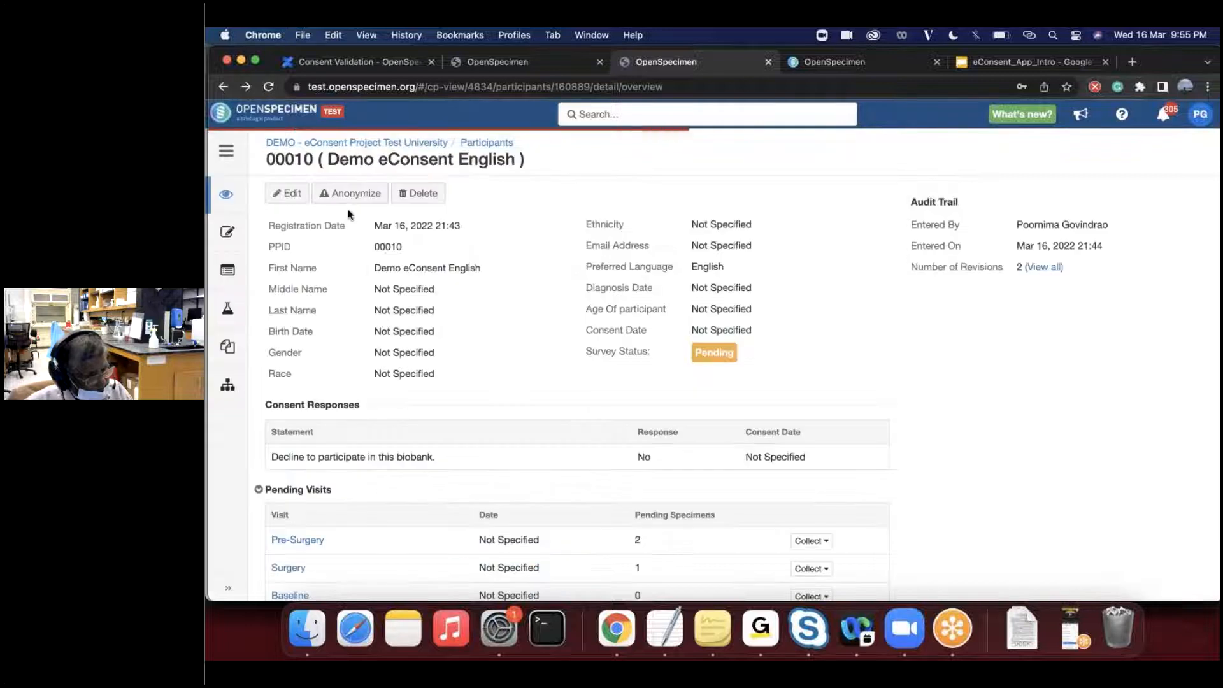
# - Start registering a new participant in DEMO - eConsent Project Test University and enter the participant's PPID
pyautogui.click(487, 142)
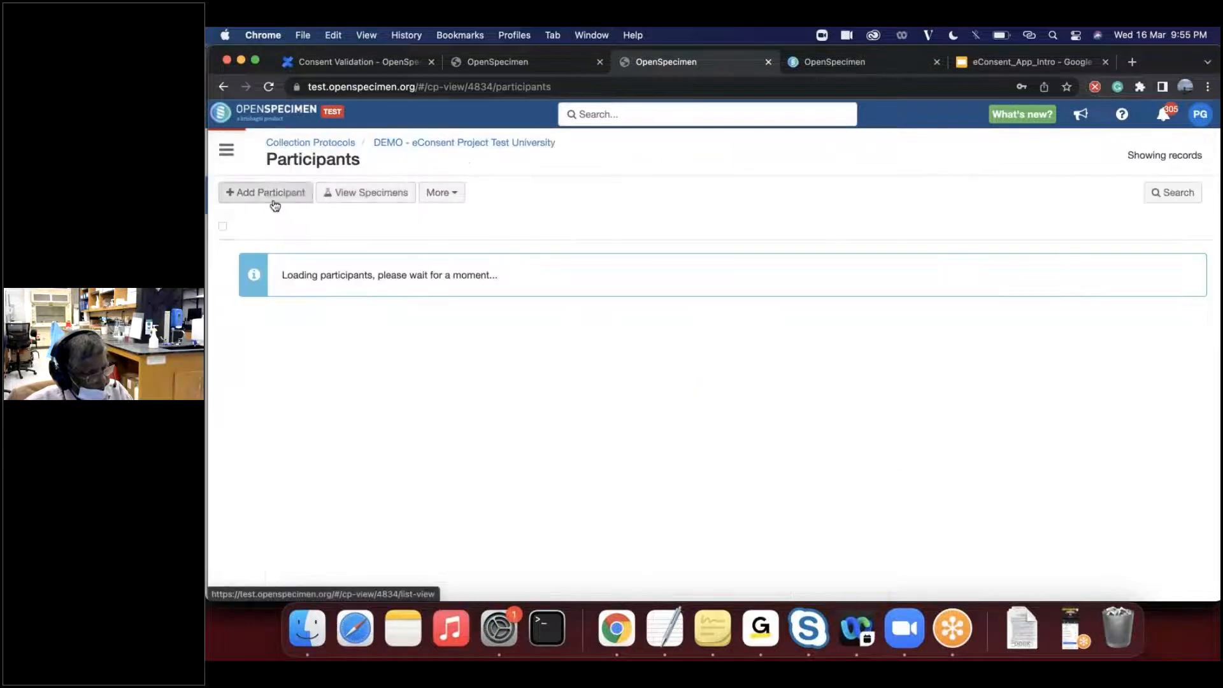
pyautogui.click(271, 202)
pyautogui.click(242, 216)
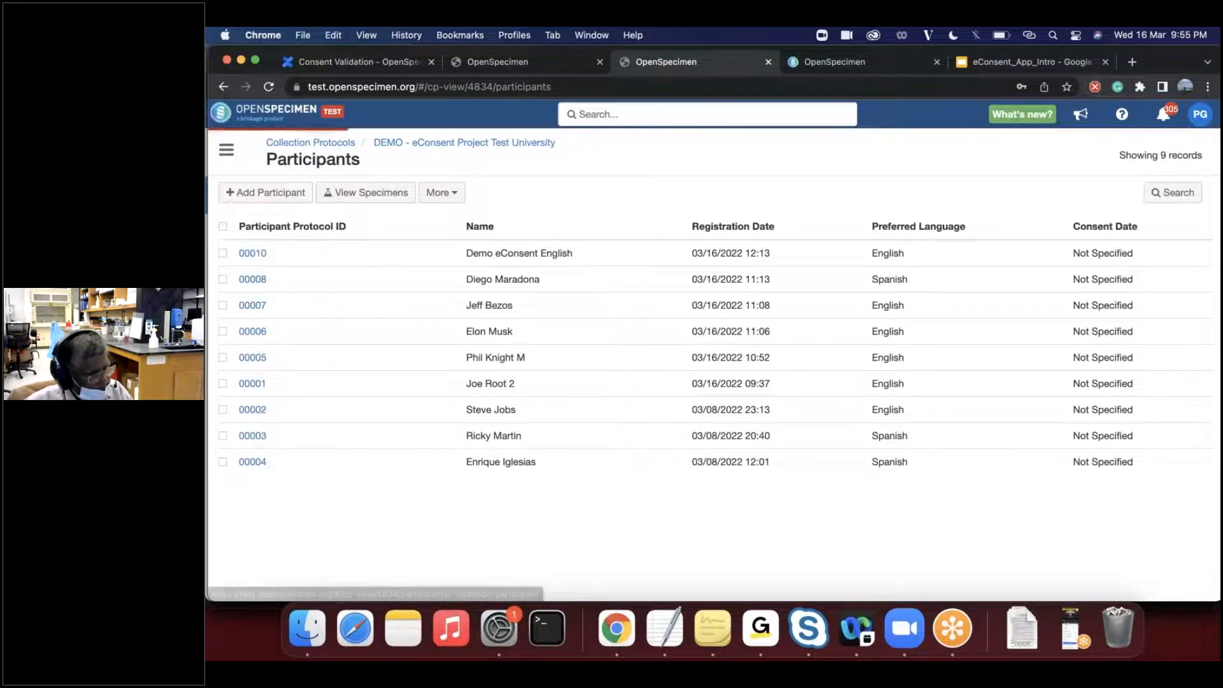
pyautogui.click(528, 227)
pyautogui.write('00012')
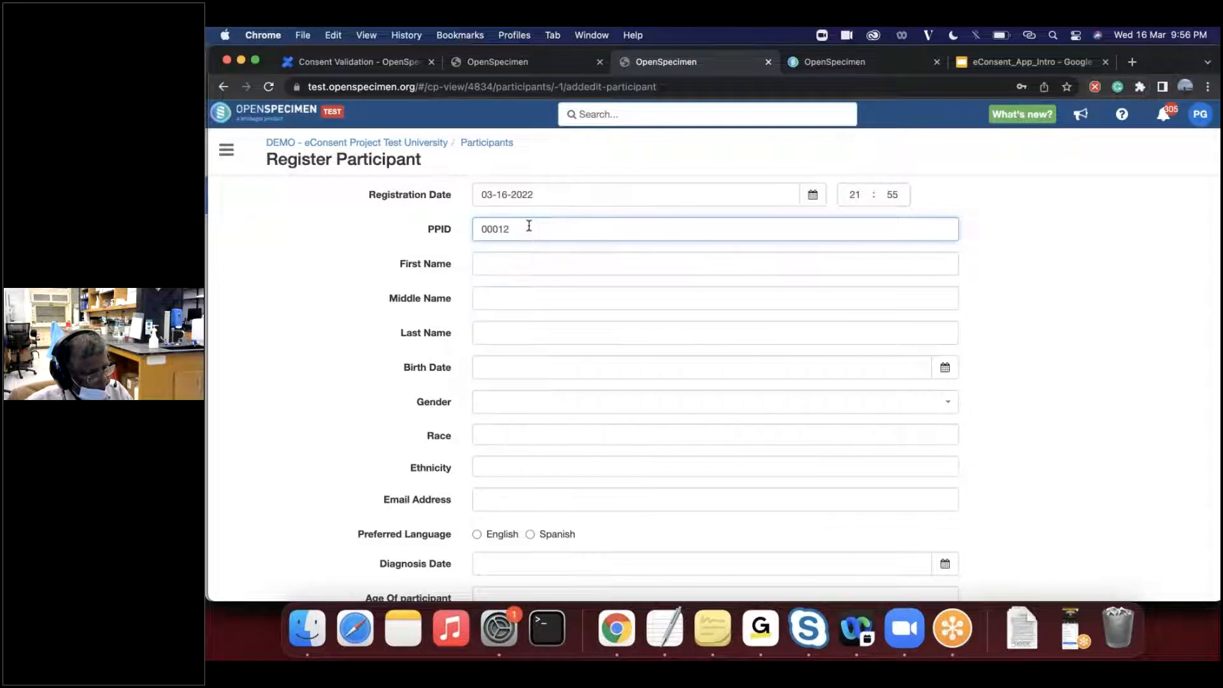
pyautogui.press('Tab')
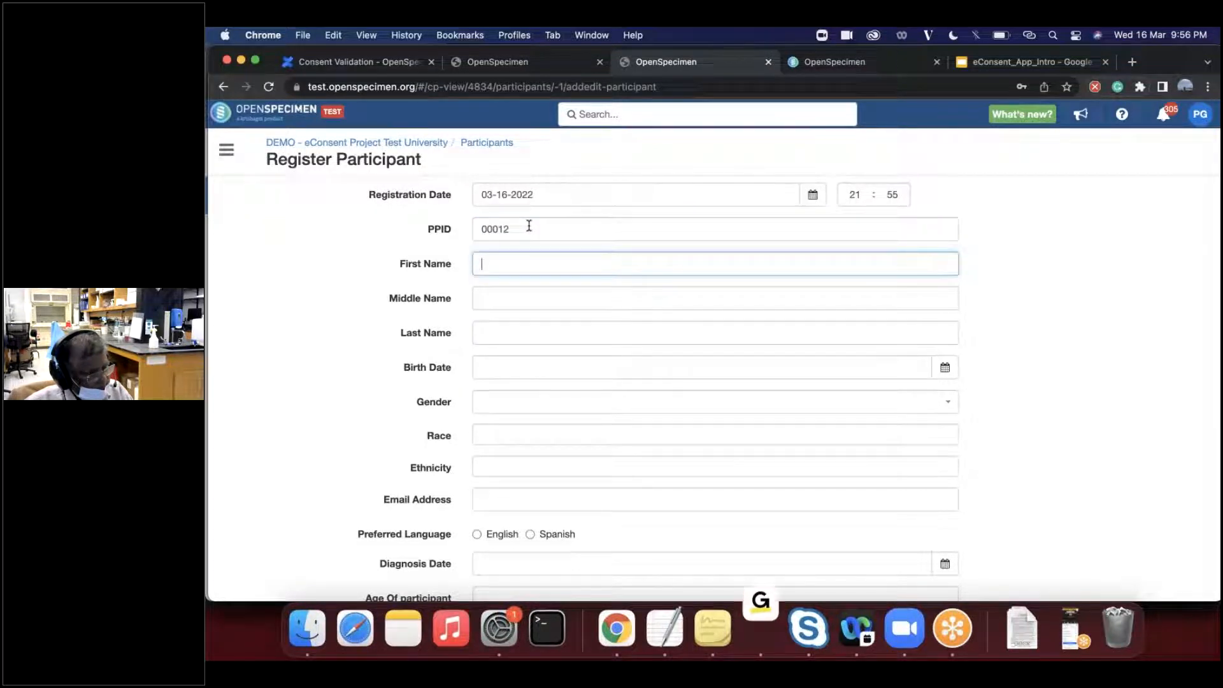
# - Enter the new participant's name as First Name and set Preferred Language to Spanish
pyautogui.write('Jack')
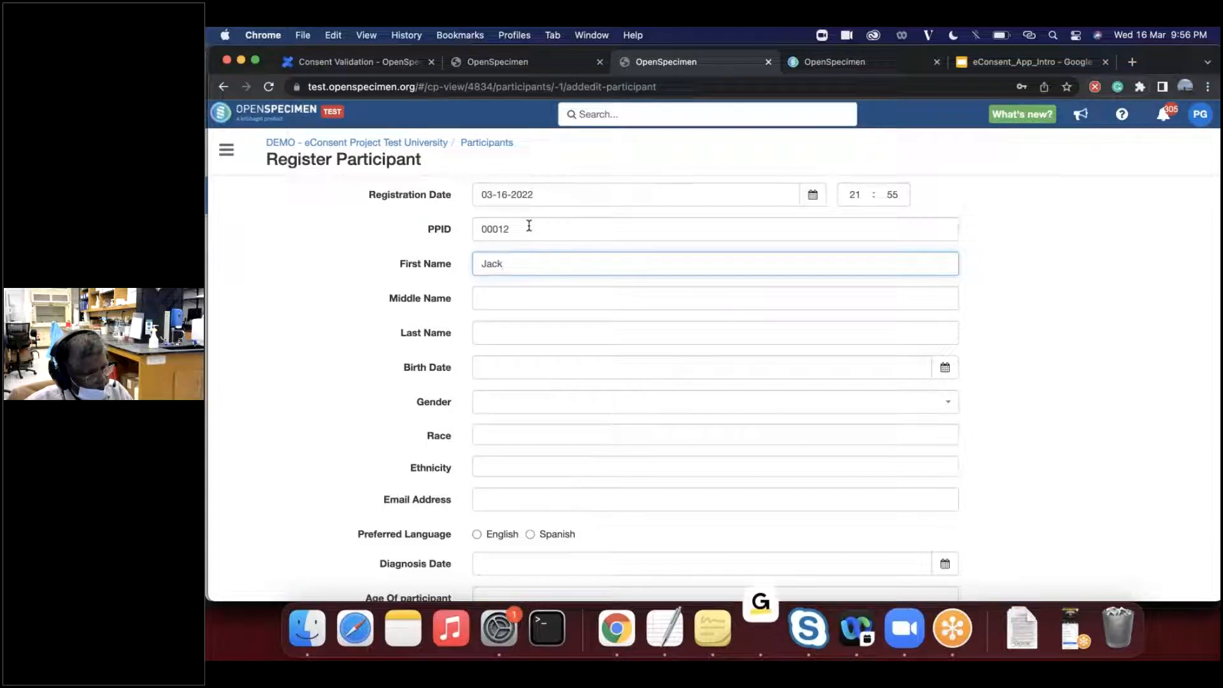
pyautogui.write(' D')
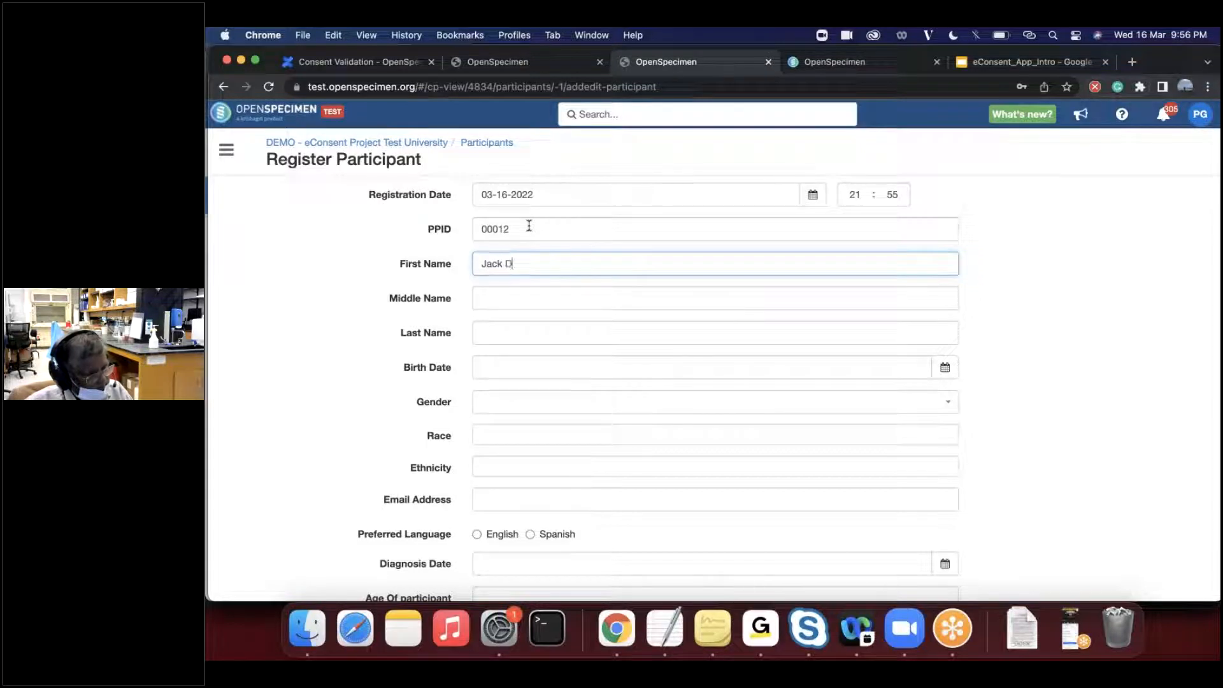
pyautogui.write('oe')
pyautogui.scroll(-2, 529, 468)
pyautogui.click(530, 466)
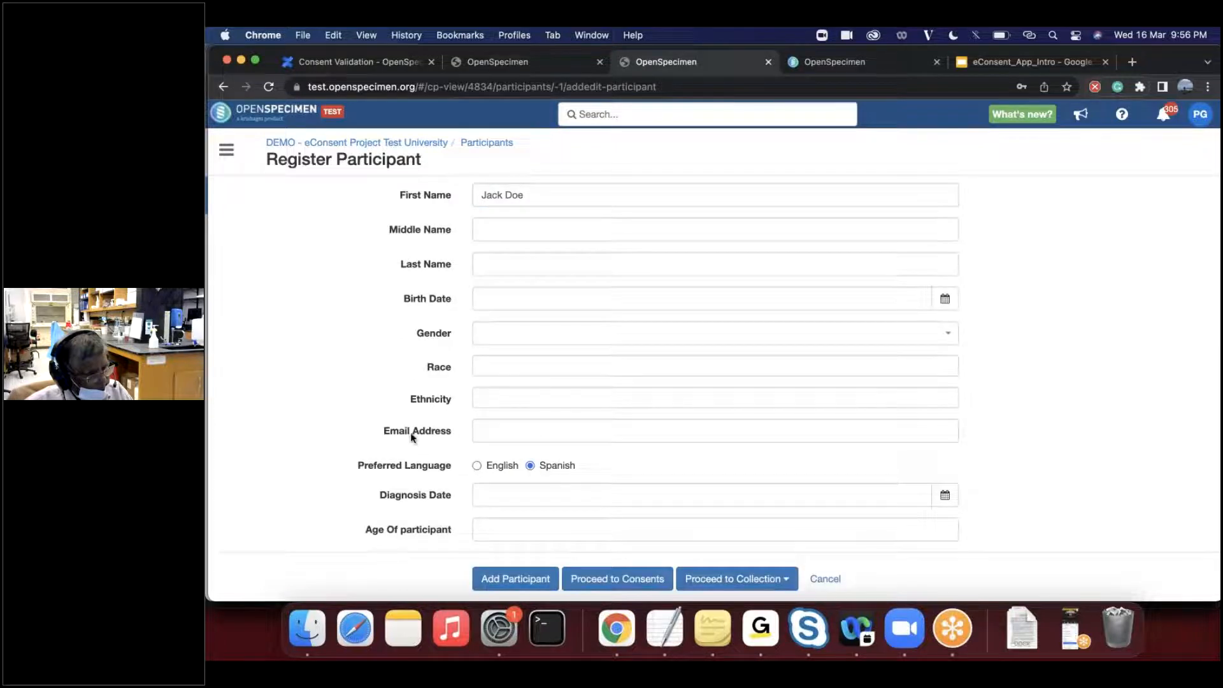
# - Proceed to the new participant's consents in Survey Mode as participant, opening the Surrogate Spanish Survey
pyautogui.click(599, 580)
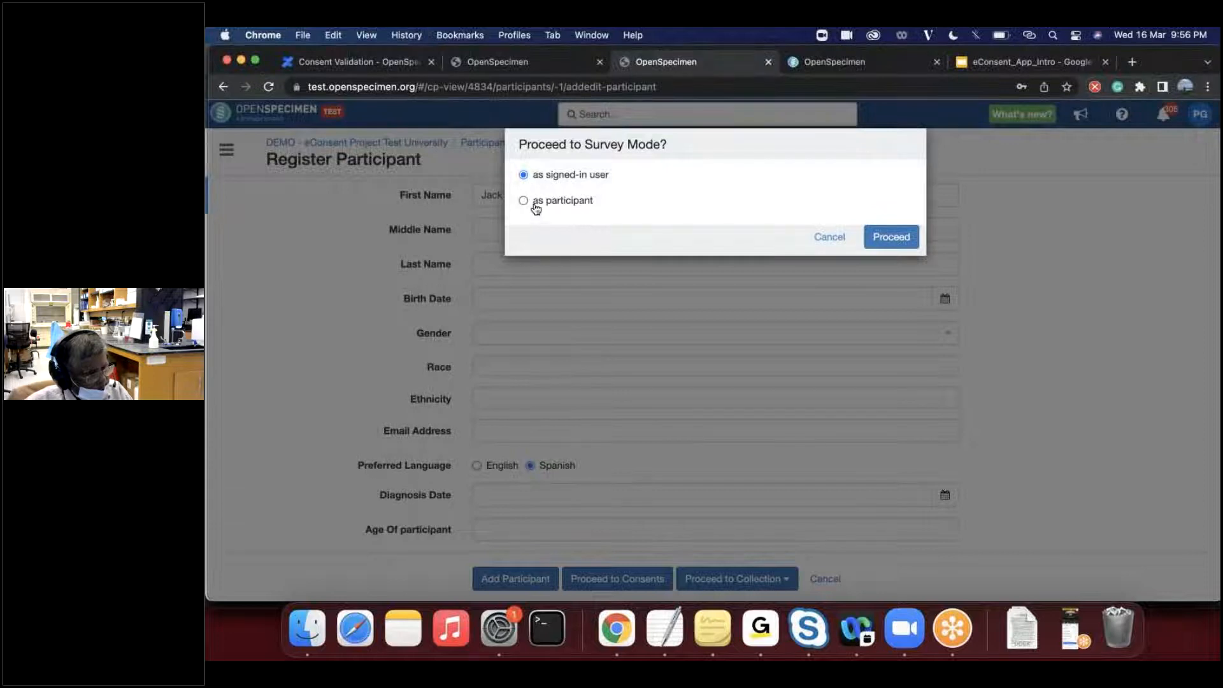
pyautogui.click(548, 209)
pyautogui.click(532, 179)
pyautogui.click(892, 239)
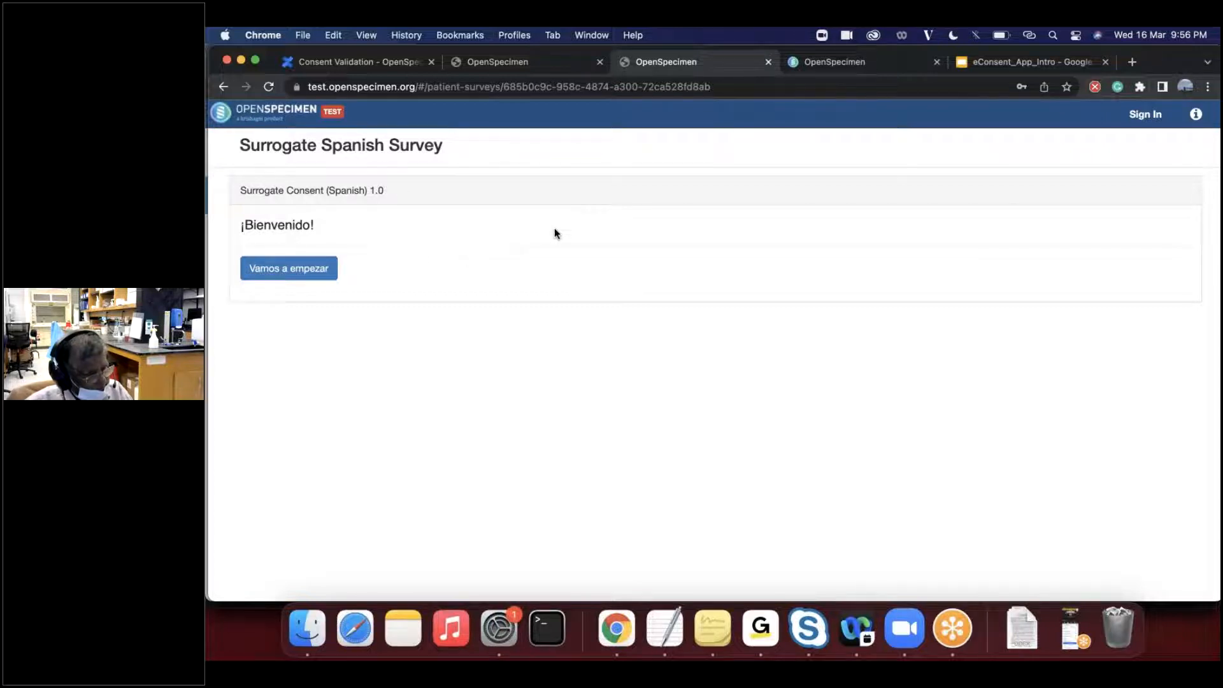
# - Start the Surrogate Spanish Survey and examine the first page of the Spanish surrogate consent document
pyautogui.click(289, 268)
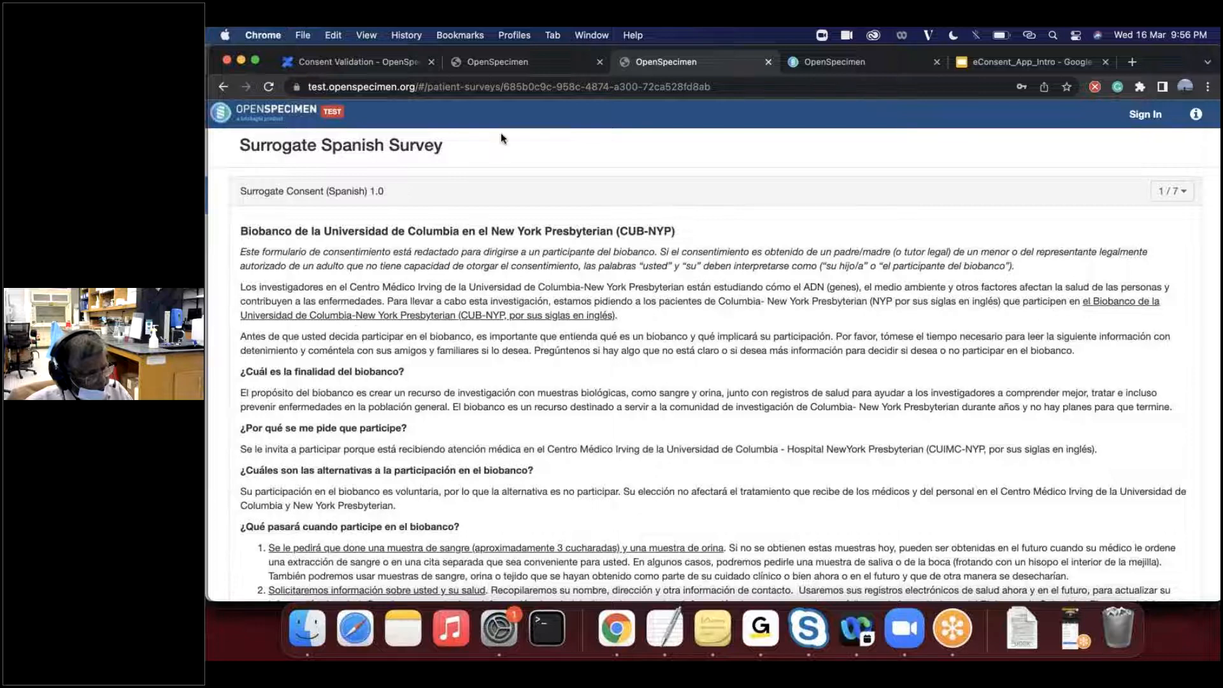
pyautogui.scroll(-5, 627, 433)
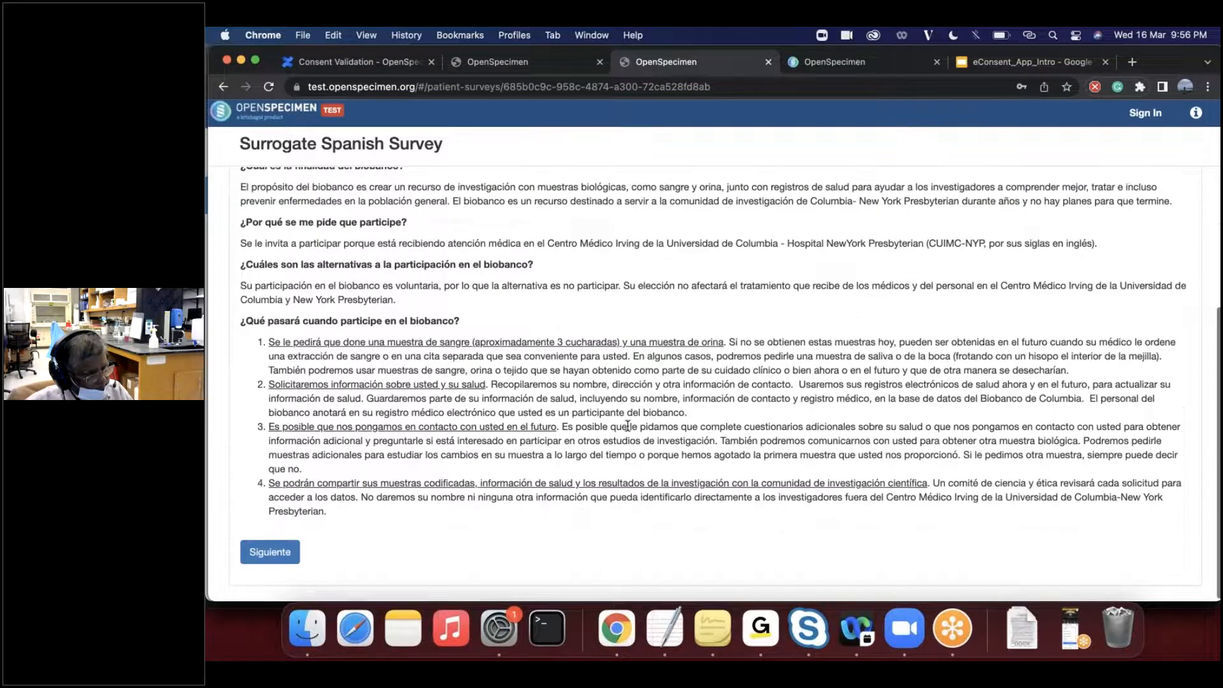
pyautogui.scroll(5, 627, 425)
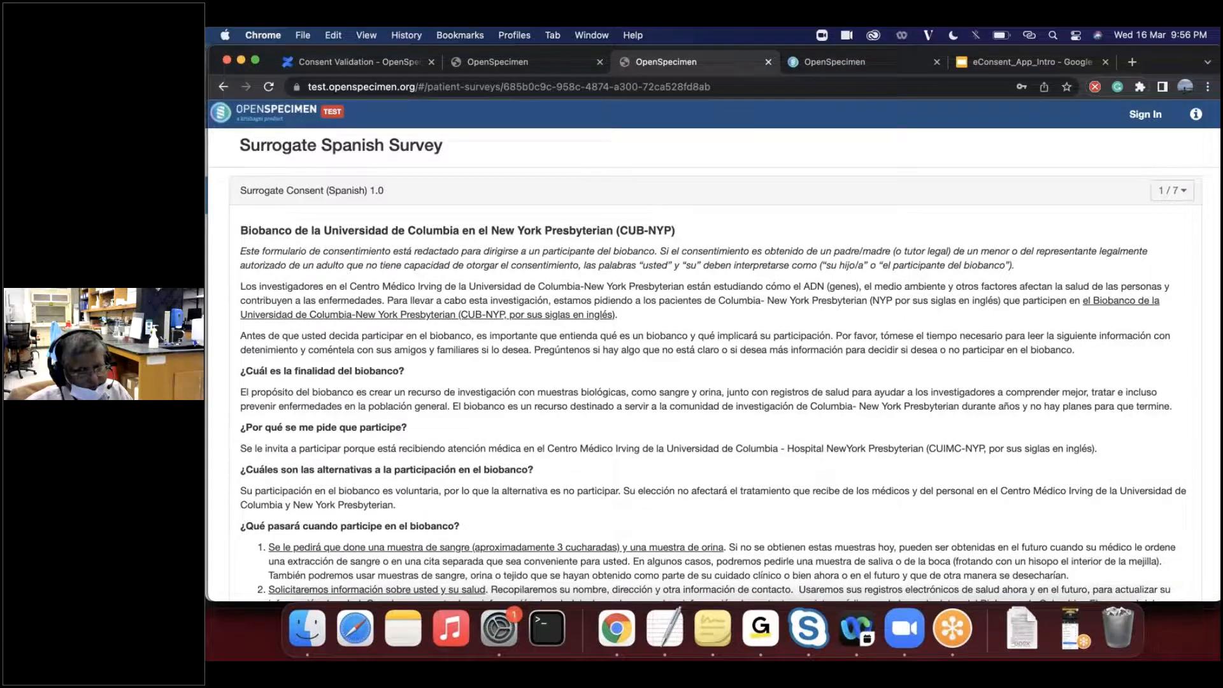
pyautogui.scroll(-3, 714, 382)
pyautogui.scroll(-2, 714, 382)
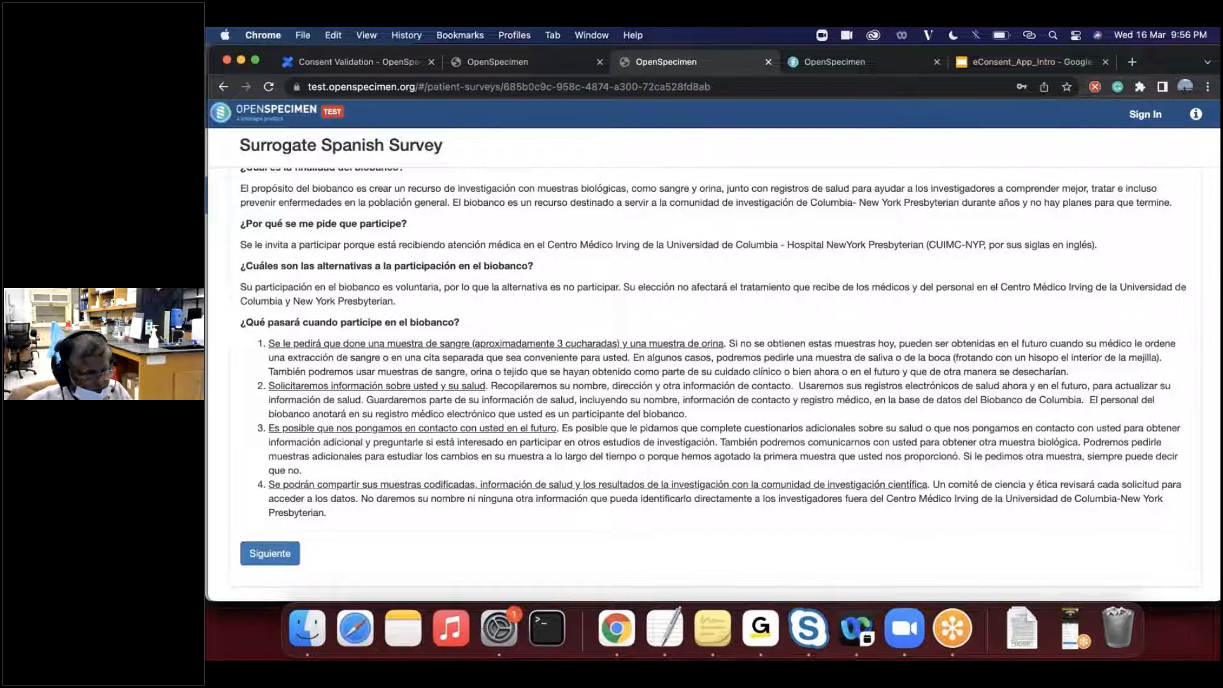
pyautogui.scroll(4, 714, 382)
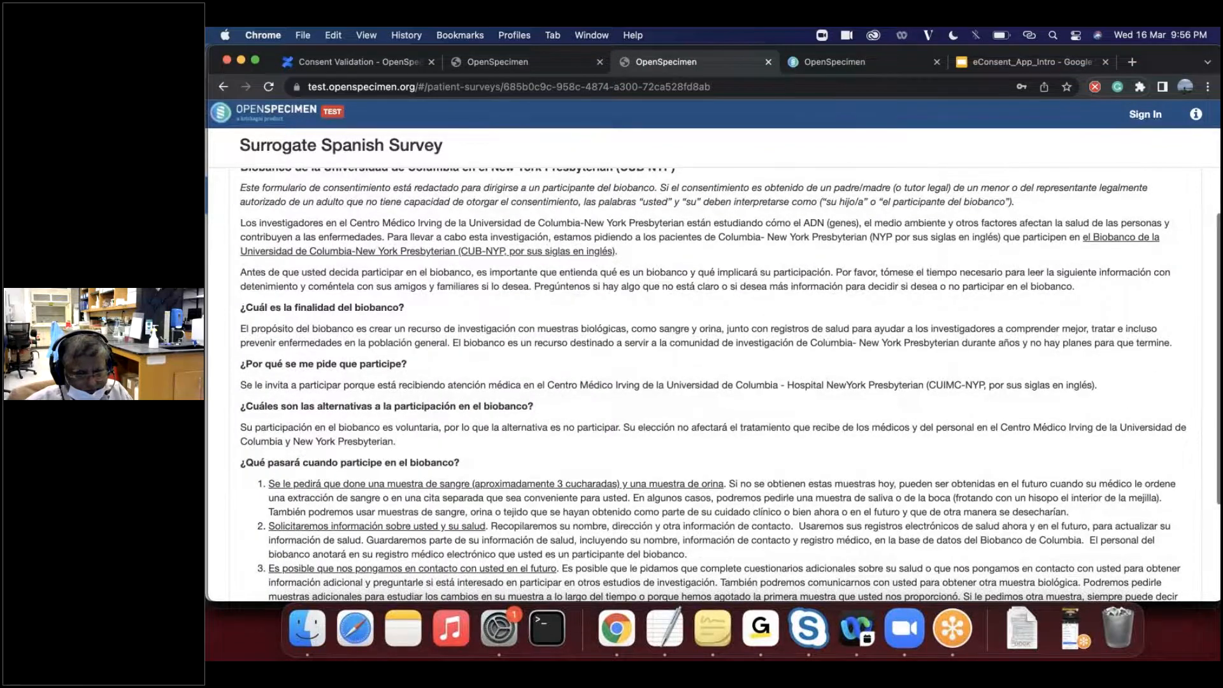
pyautogui.scroll(2, 456, 436)
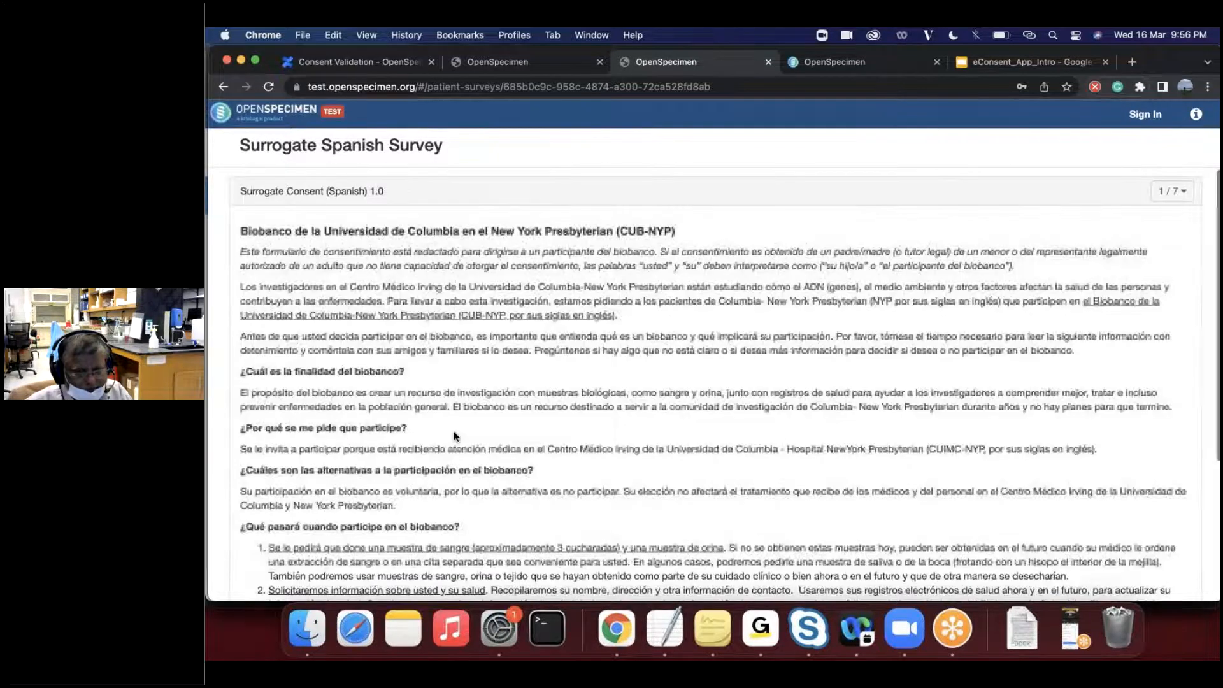
pyautogui.scroll(-4, 456, 436)
pyautogui.scroll(4, 455, 436)
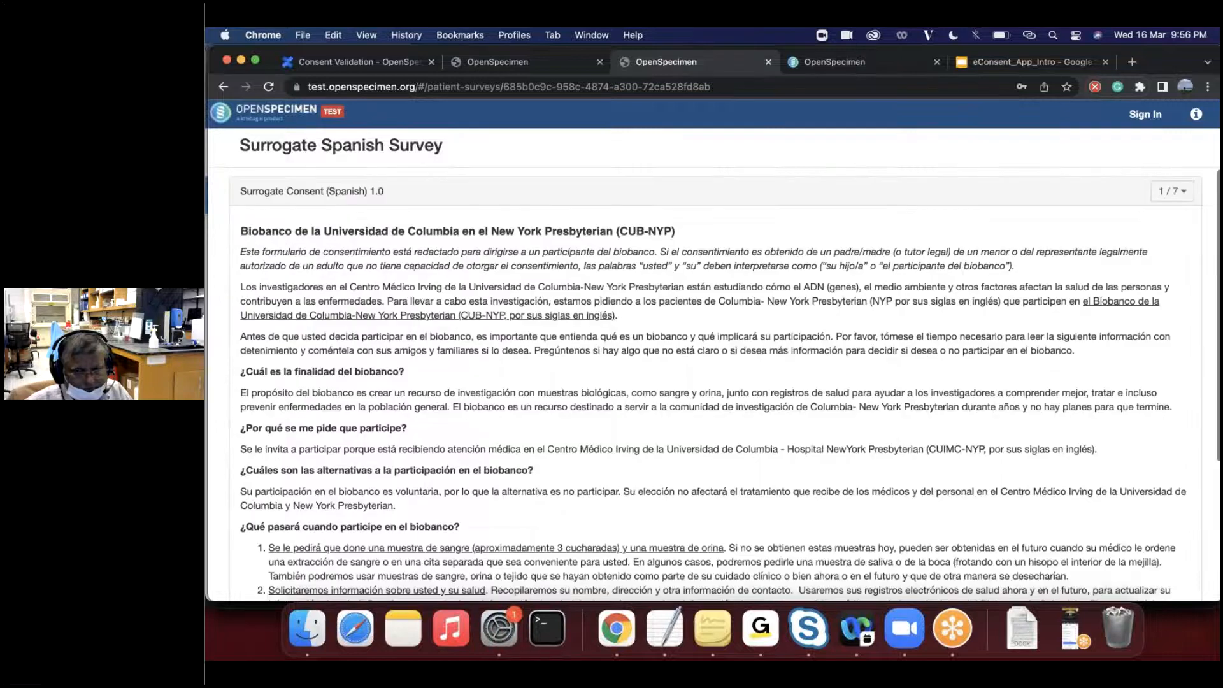
# - Sign back in from the survey page, cancel the blank participant registration and return to the DEMO - eConsent Project Test University participants list
pyautogui.click(1138, 121)
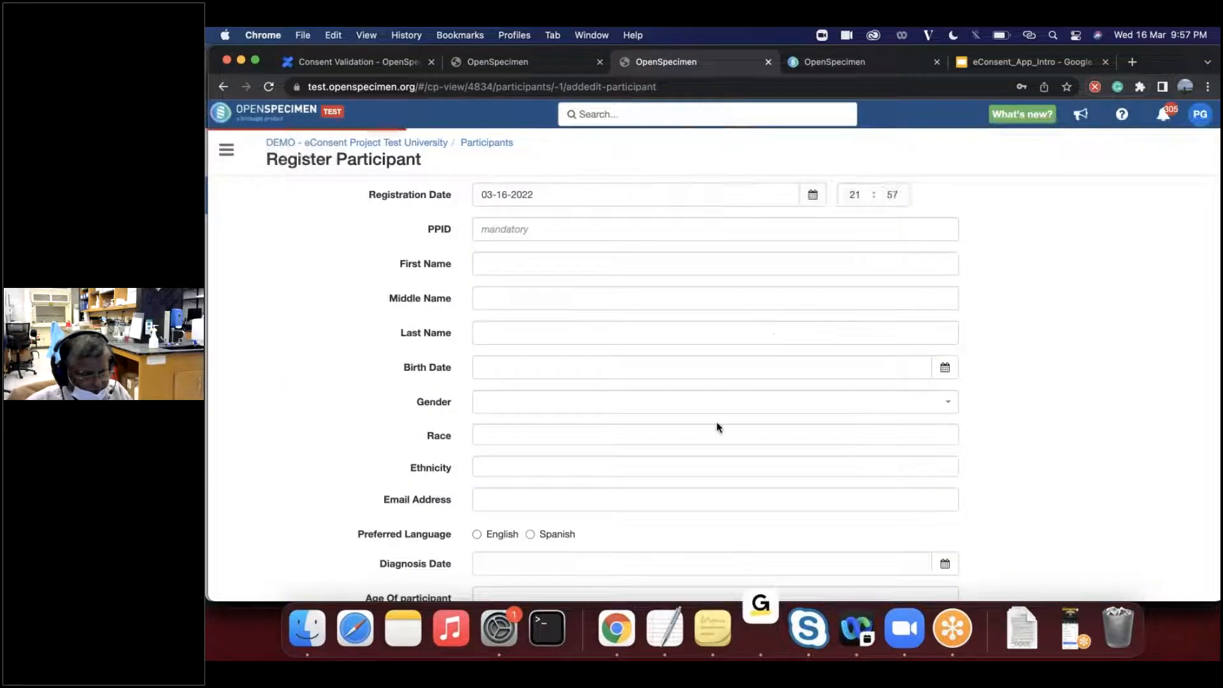
pyautogui.scroll(-2, 718, 426)
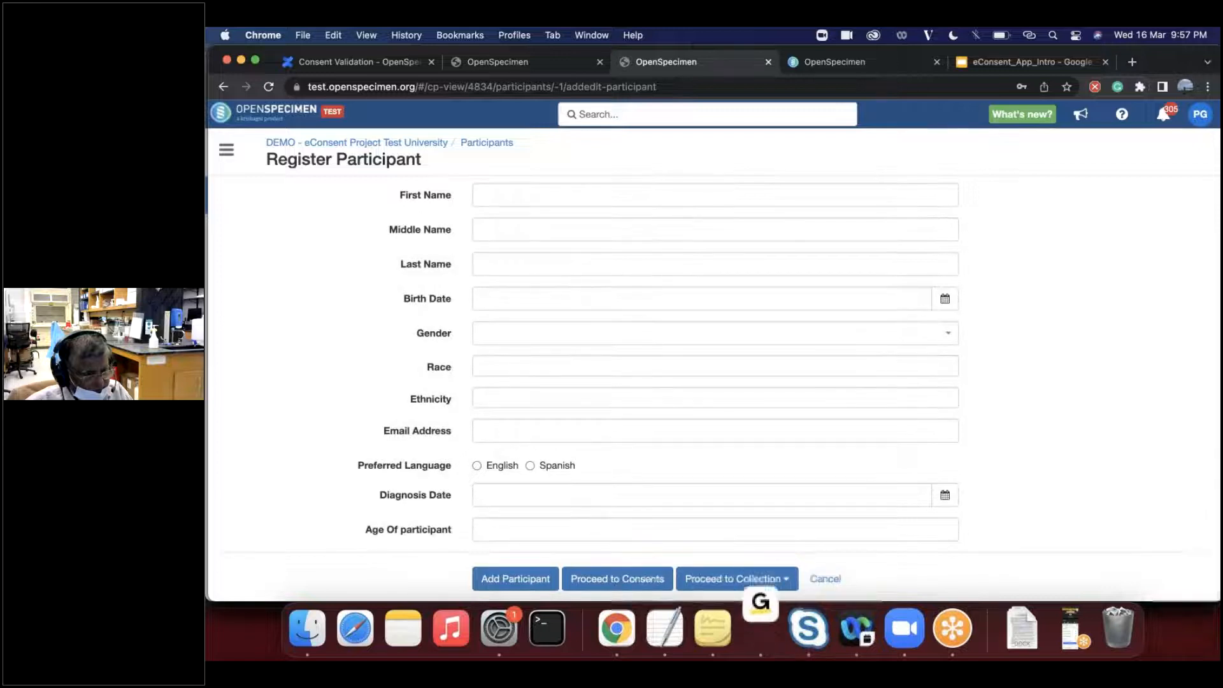
pyautogui.click(824, 582)
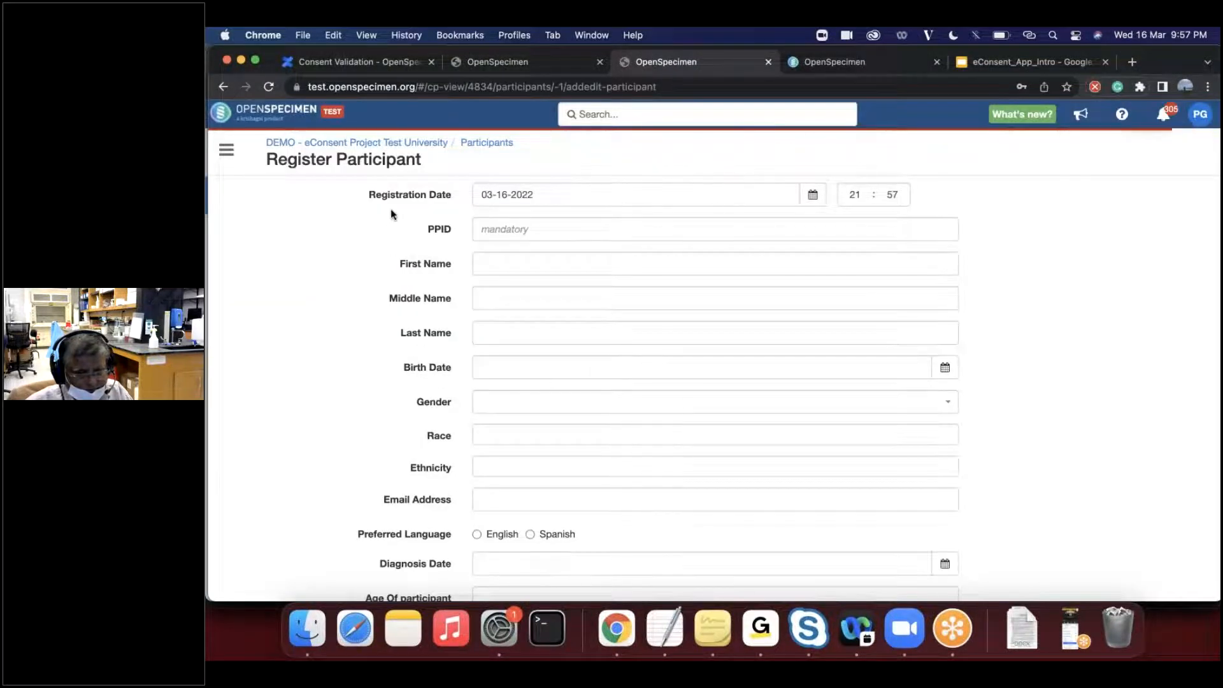
pyautogui.click(497, 143)
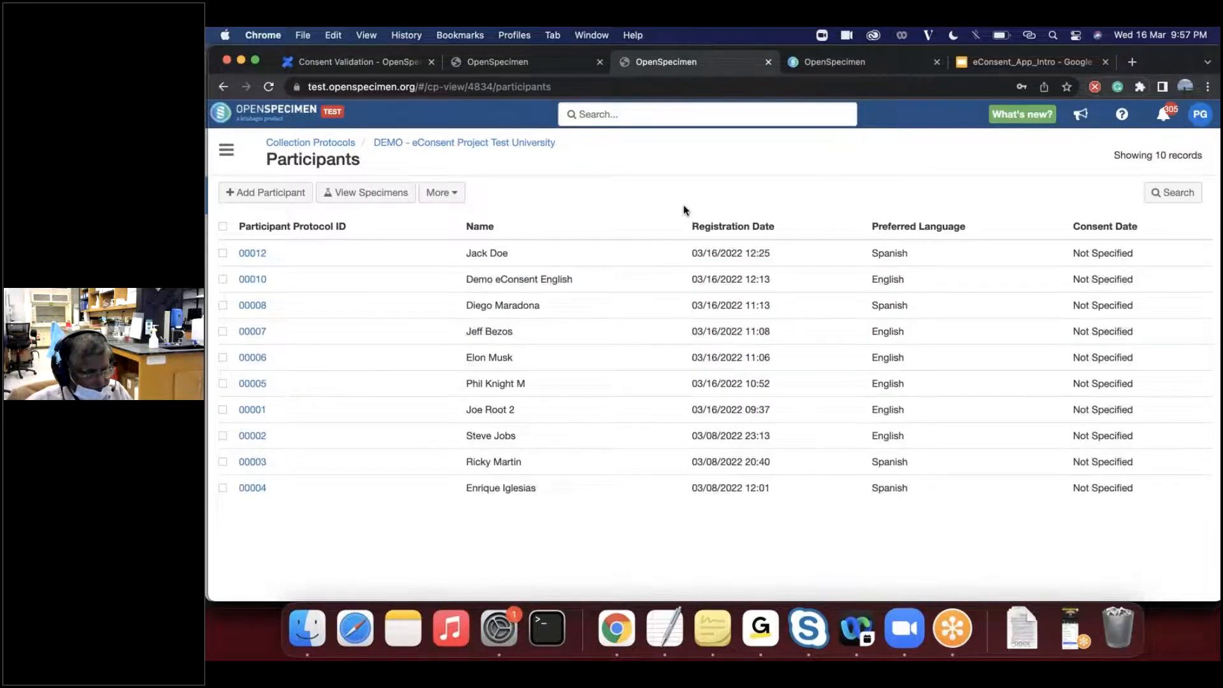
# - Switch to the eConsent_App_Intro presentation in Google Slides and check the Patient Mode Data Entry slide
pyautogui.click(808, 67)
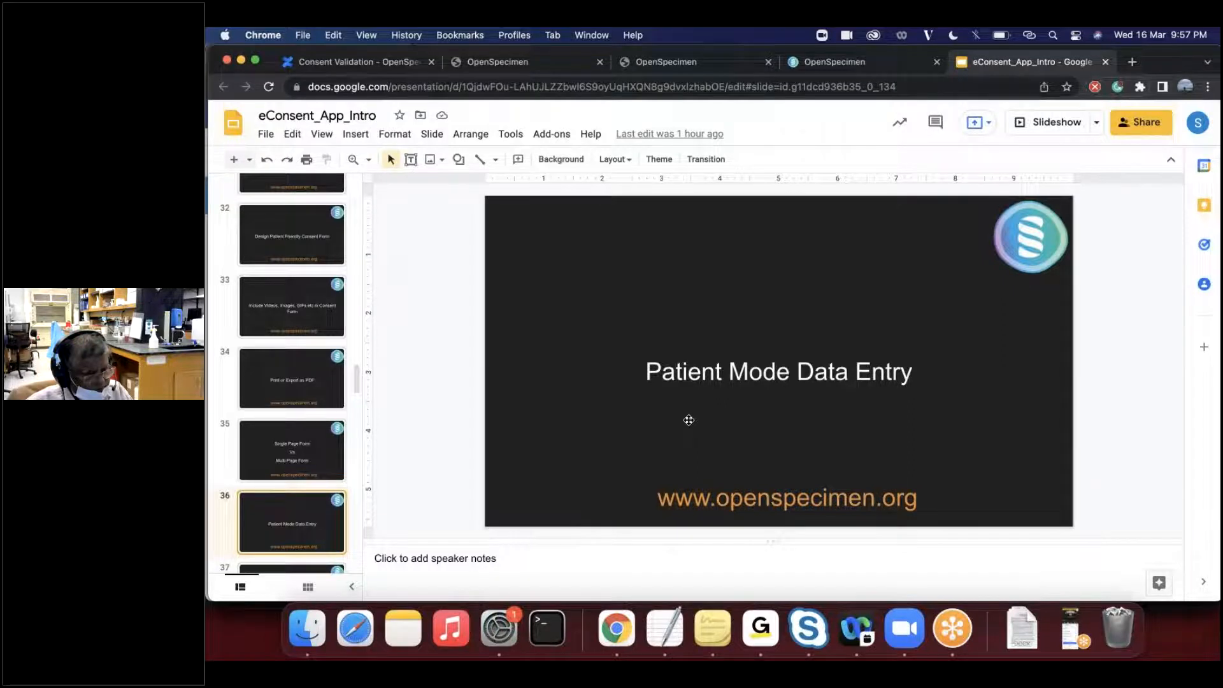
pyautogui.press('Down')
pyautogui.press('Up')
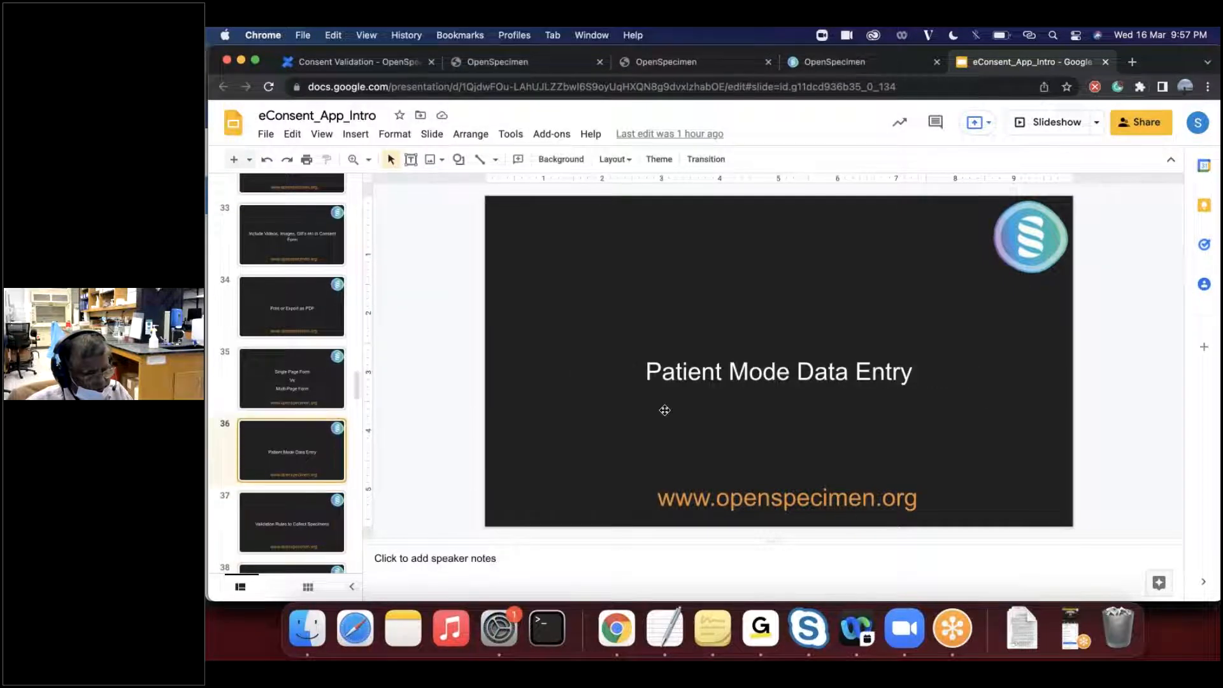
# - Switch to the Confluence wiki, open the Collecting Consent Data page and read its Clinical Coordinator Mode and Survey Mode sections
pyautogui.click(357, 61)
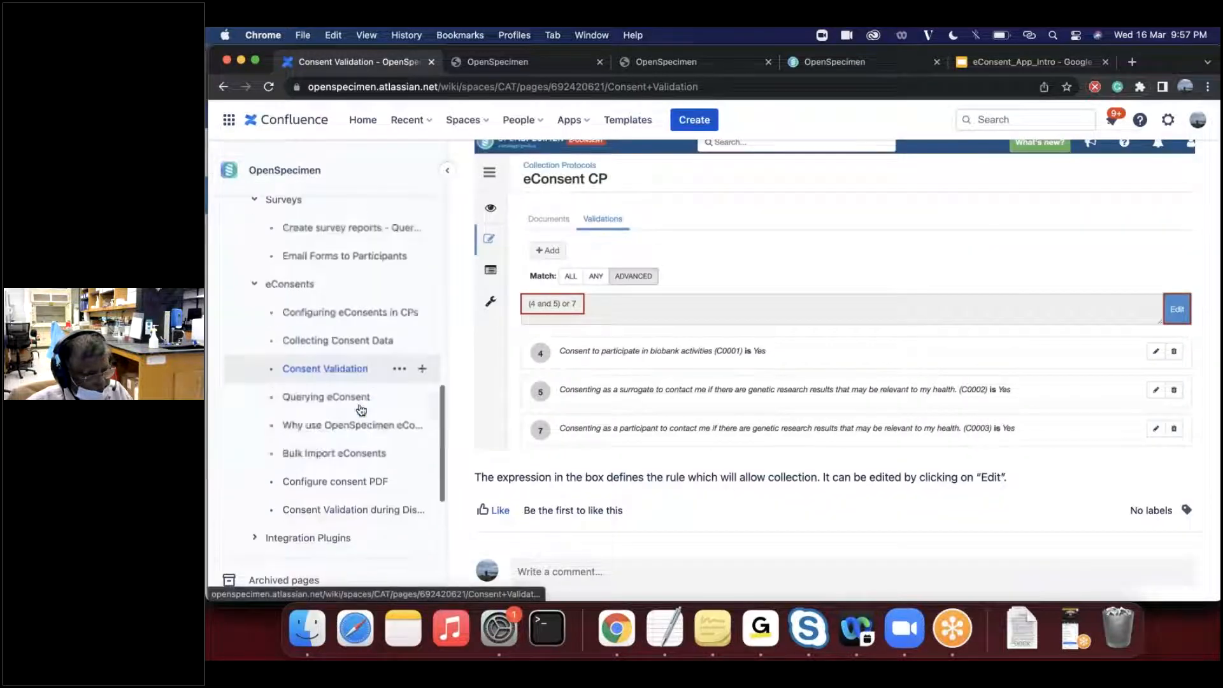
pyautogui.scroll(-1, 361, 383)
pyautogui.click(354, 344)
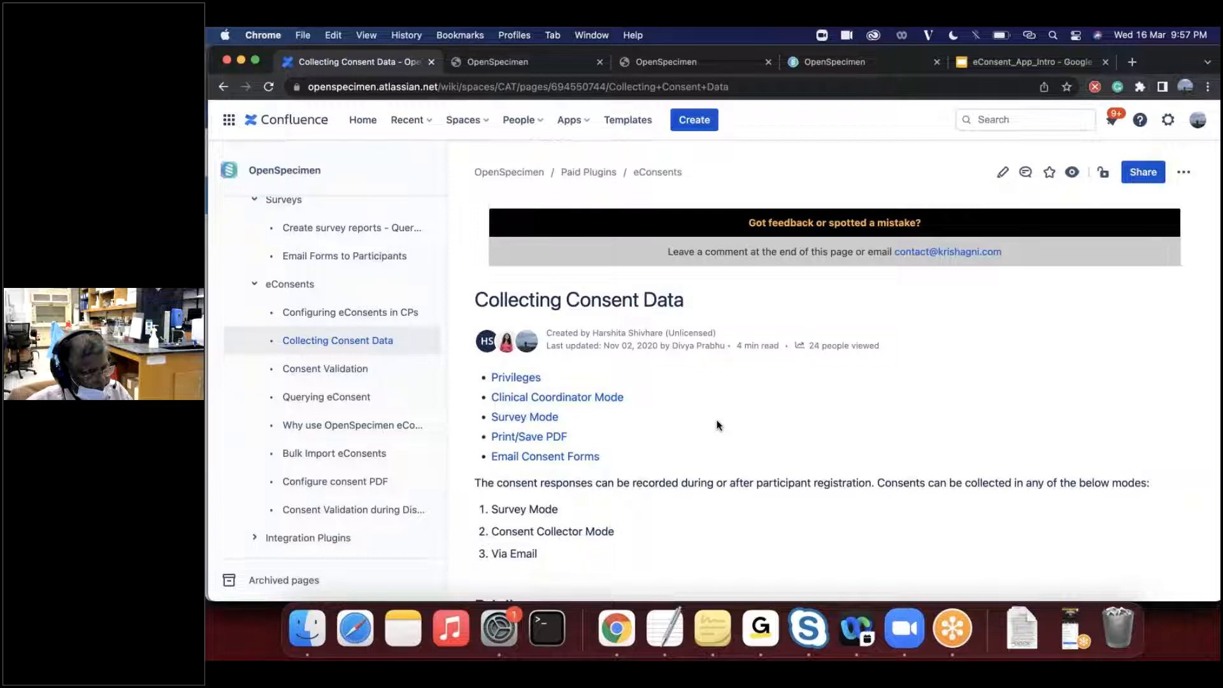
pyautogui.scroll(-15, 718, 425)
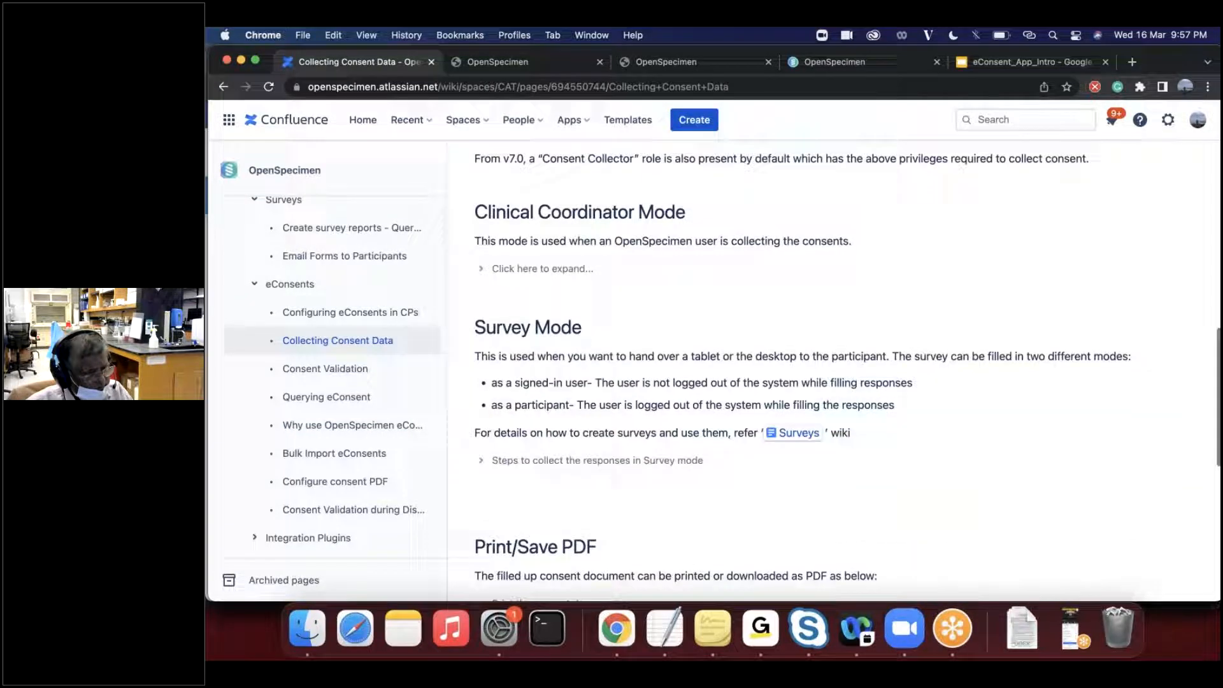
# - Open the Configuring eConsents in CPs wiki page and skim its contents list, custom fields and consent form design sections
pyautogui.moveTo(355, 316)
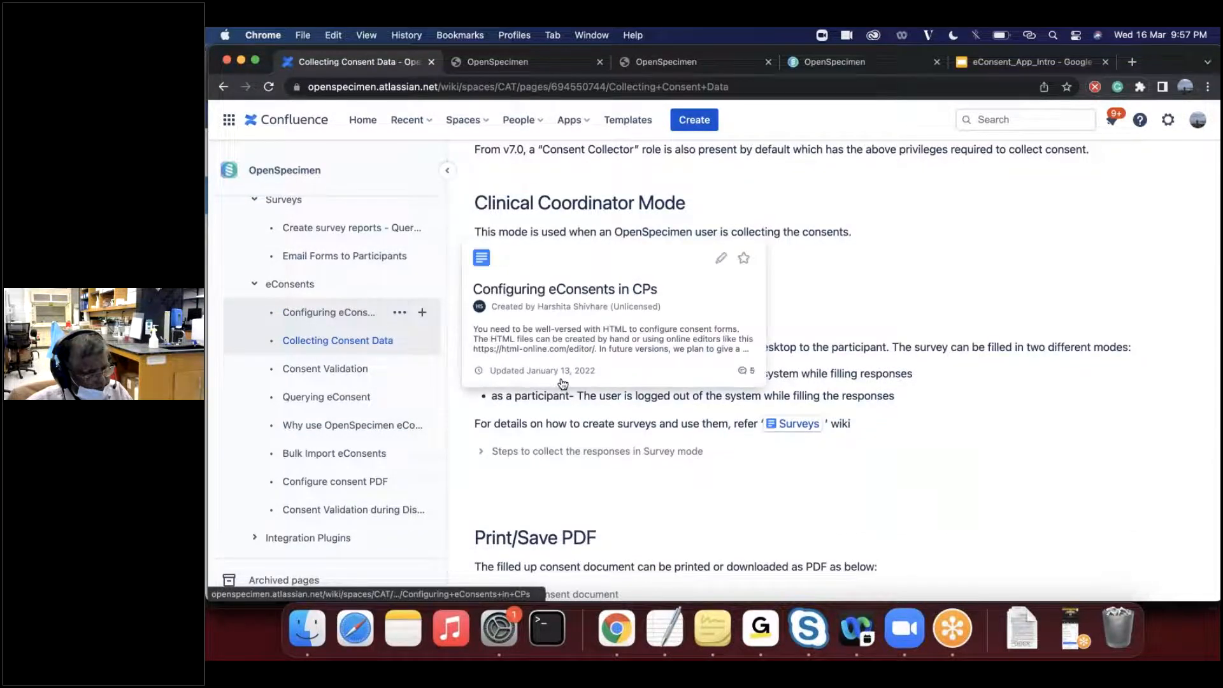
pyautogui.scroll(-6, 563, 384)
pyautogui.click(329, 313)
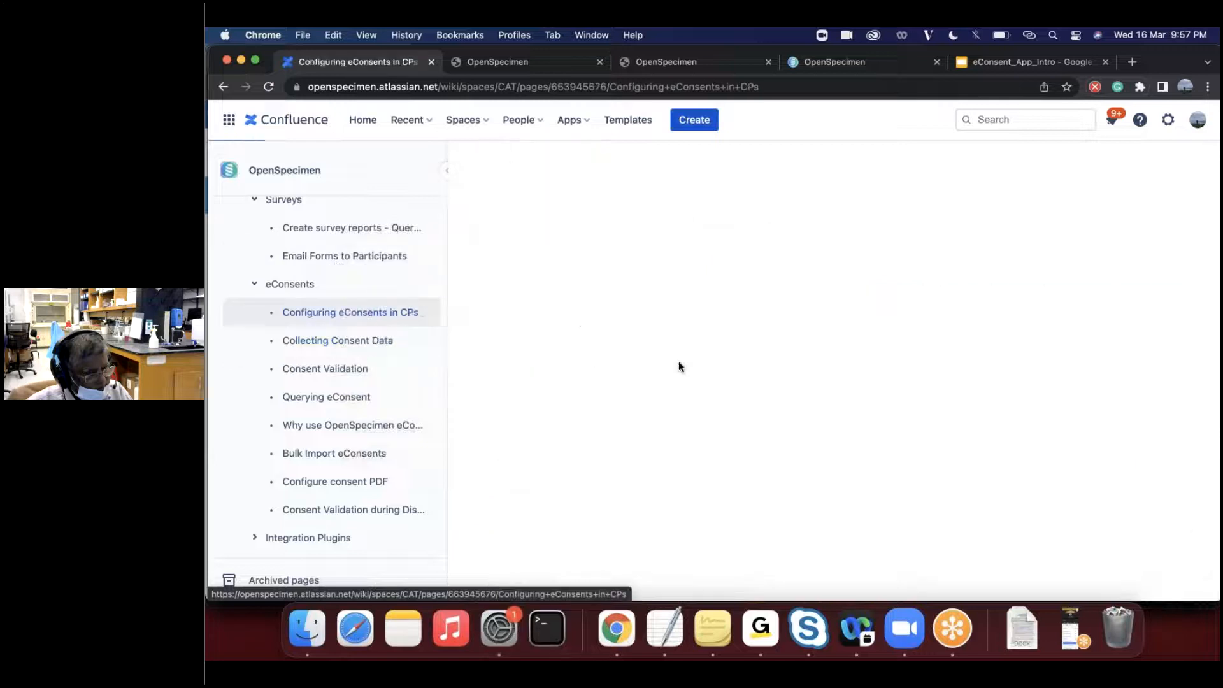
pyautogui.scroll(-5, 768, 470)
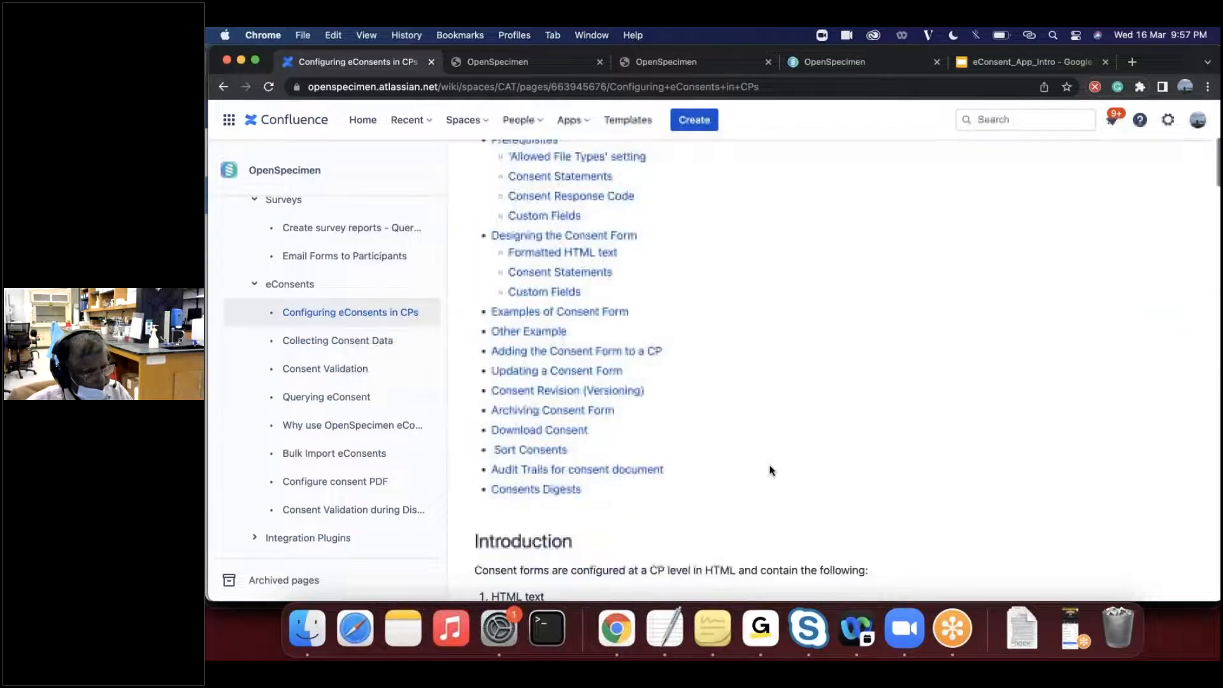
pyautogui.scroll(-1, 770, 471)
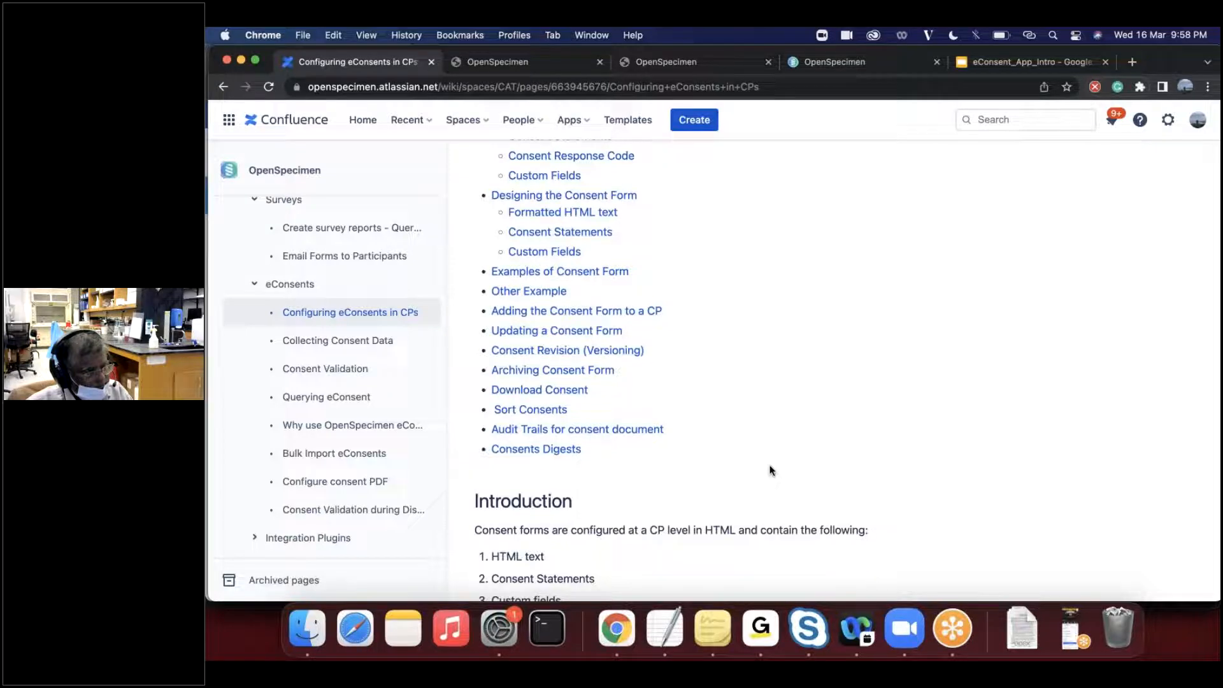
pyautogui.scroll(-10, 770, 471)
pyautogui.scroll(-10, 771, 470)
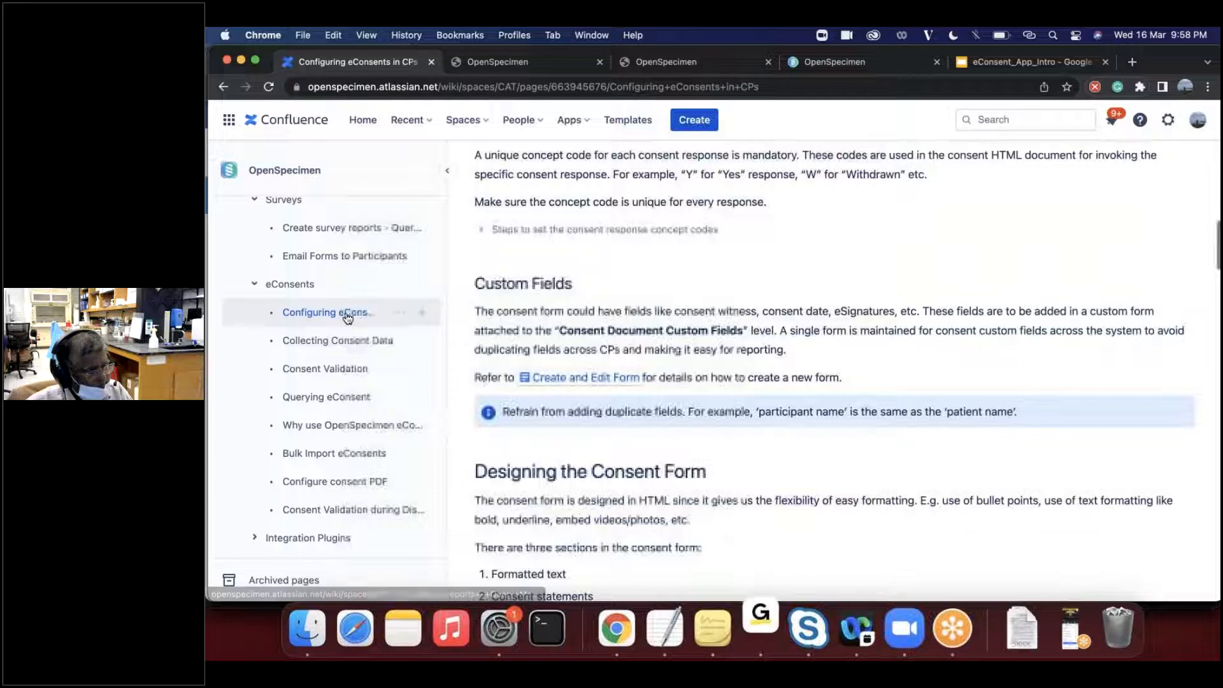
# - Open the Email Forms to Participants wiki page and read from its prerequisites to the survey link expiry section
pyautogui.scroll(3, 347, 318)
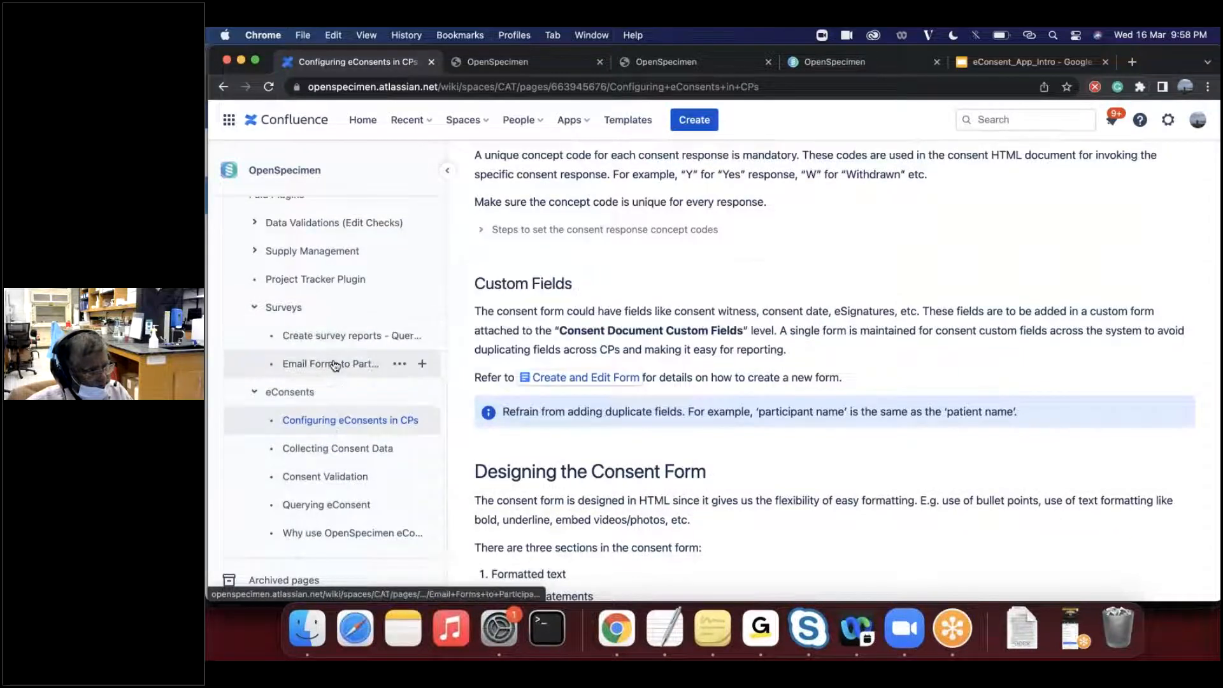
pyautogui.click(335, 365)
pyautogui.scroll(-5, 682, 442)
pyautogui.scroll(-5, 759, 505)
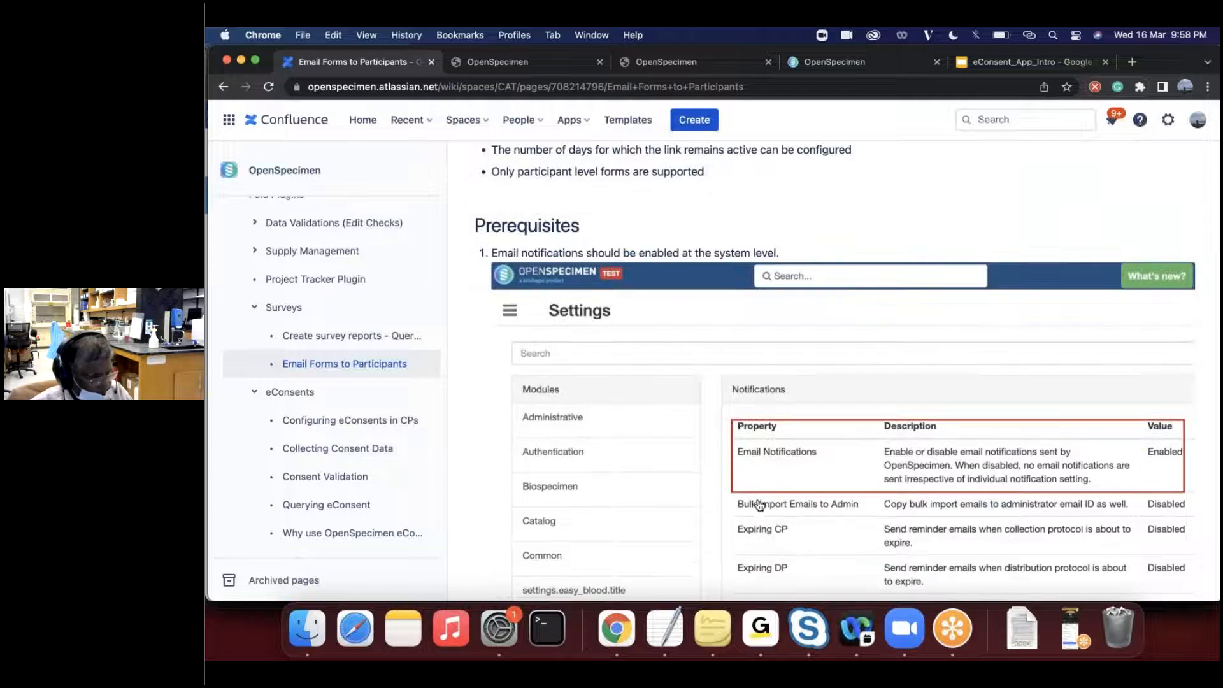
pyautogui.scroll(-10, 759, 505)
pyautogui.scroll(-6, 670, 441)
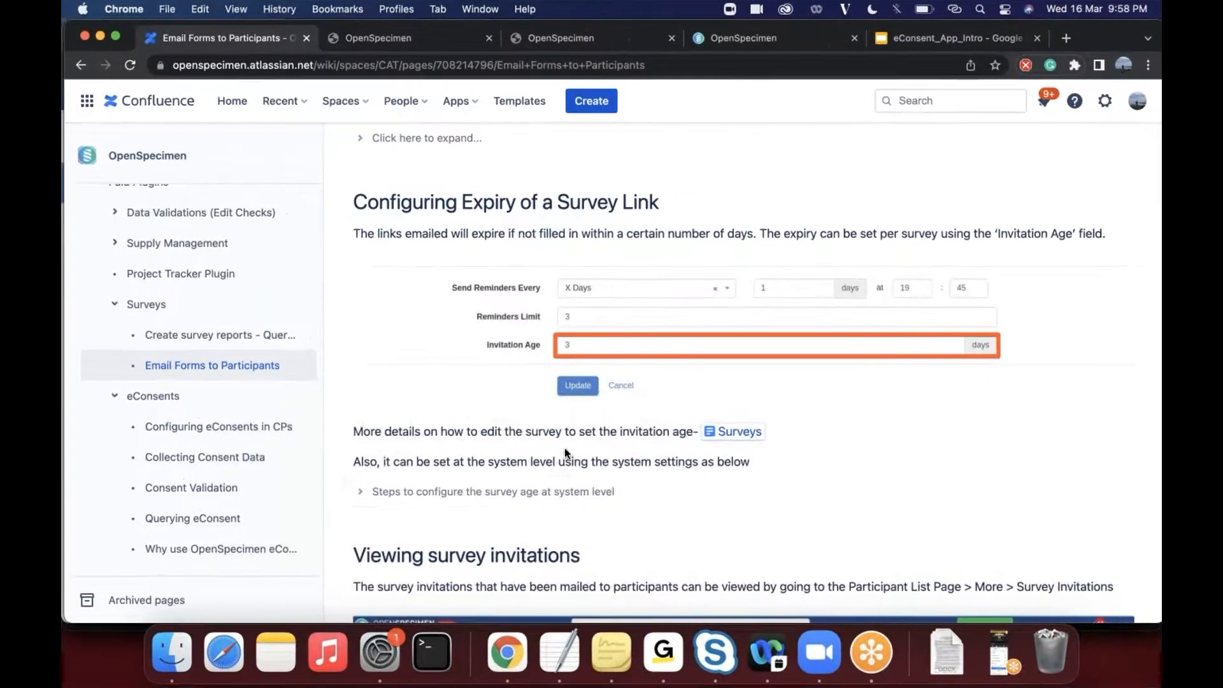
pyautogui.scroll(-1, 564, 449)
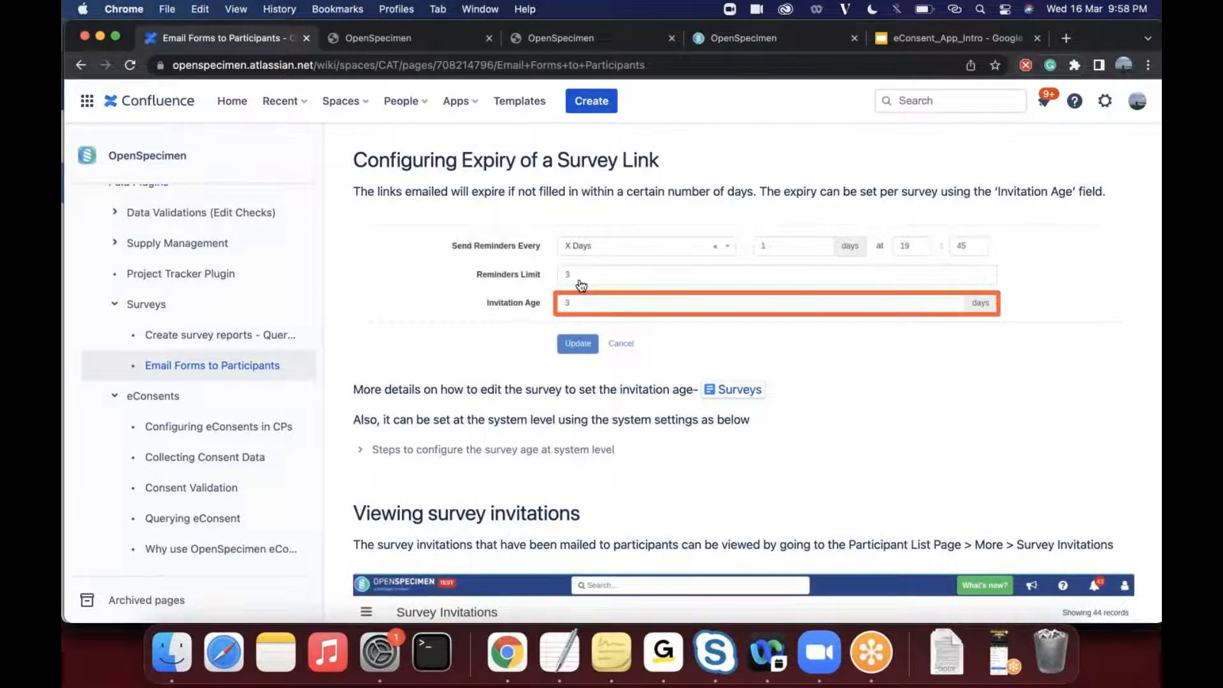
pyautogui.scroll(1, 522, 279)
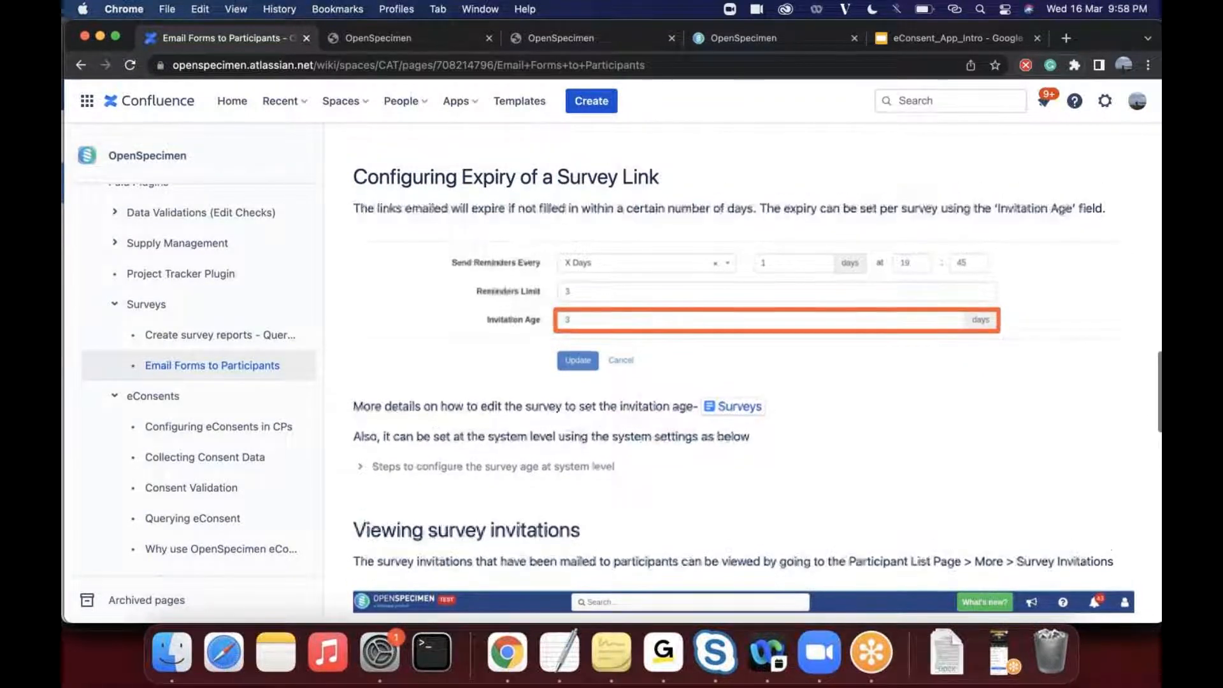
# - Enlarge the reminder and invitation age screenshot, close it and examine the Viewing survey invitations section
pyautogui.click(529, 277)
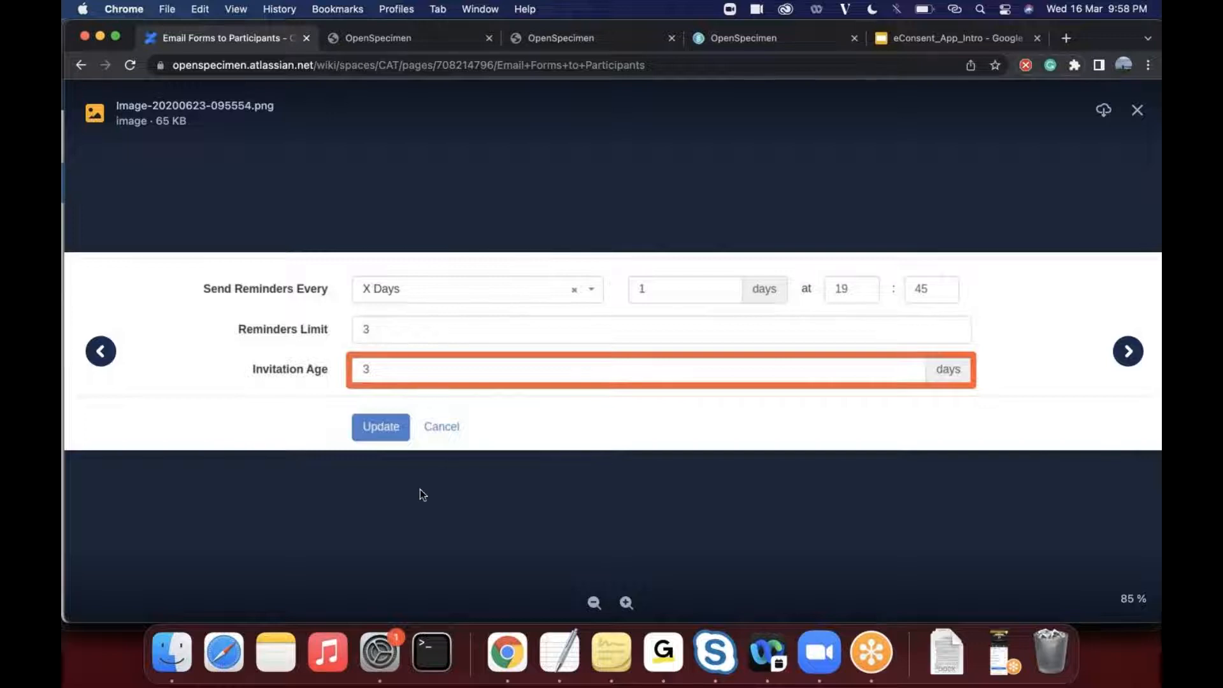
pyautogui.click(389, 525)
pyautogui.scroll(-3, 475, 472)
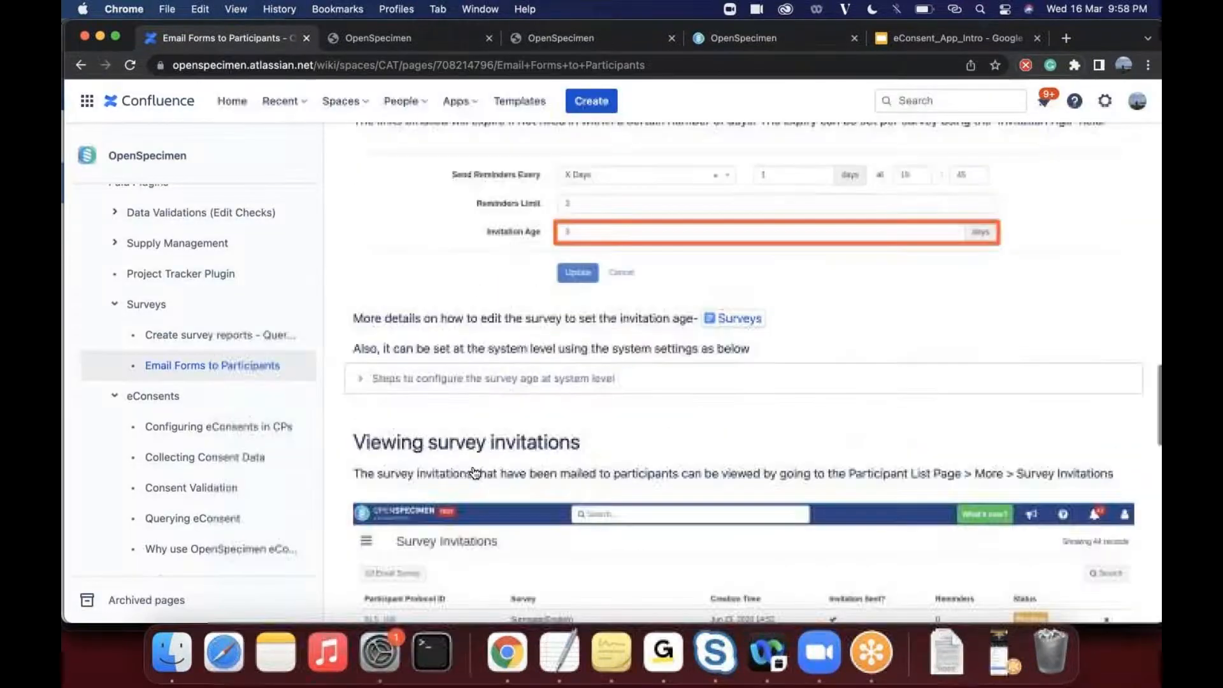
pyautogui.scroll(-10, 553, 448)
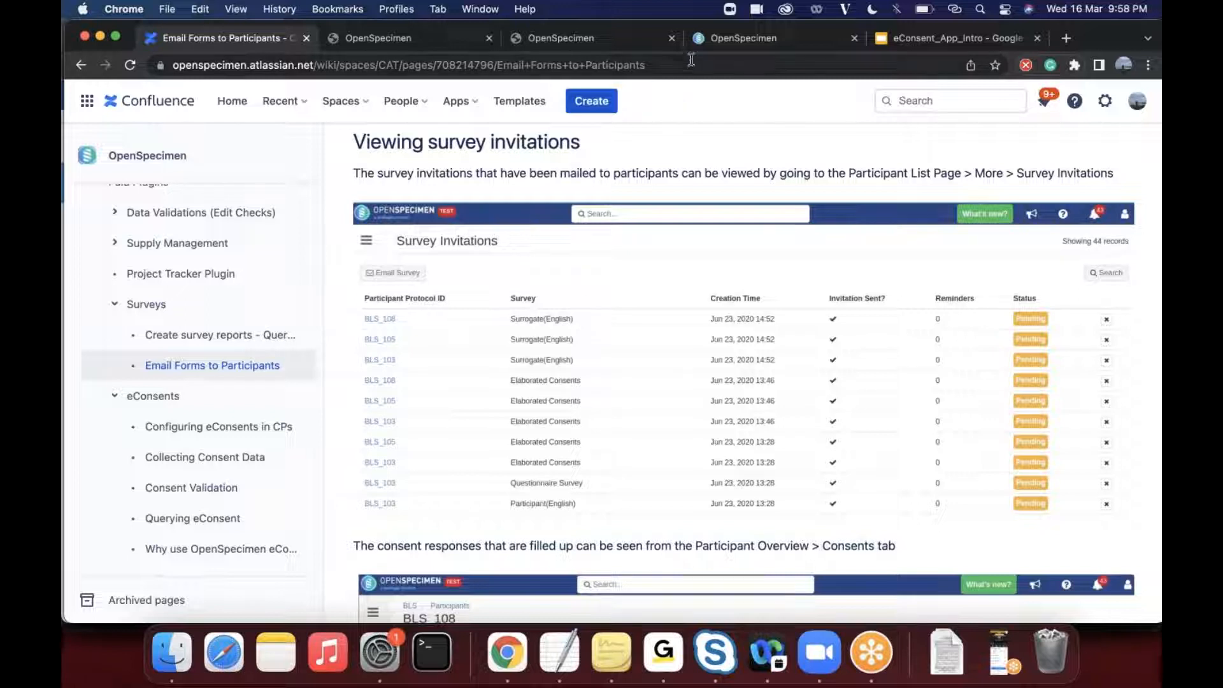
# - Switch back to OpenSpecimen and open the collection protocol details of DEMO - eConsent Project Test University
pyautogui.click(714, 39)
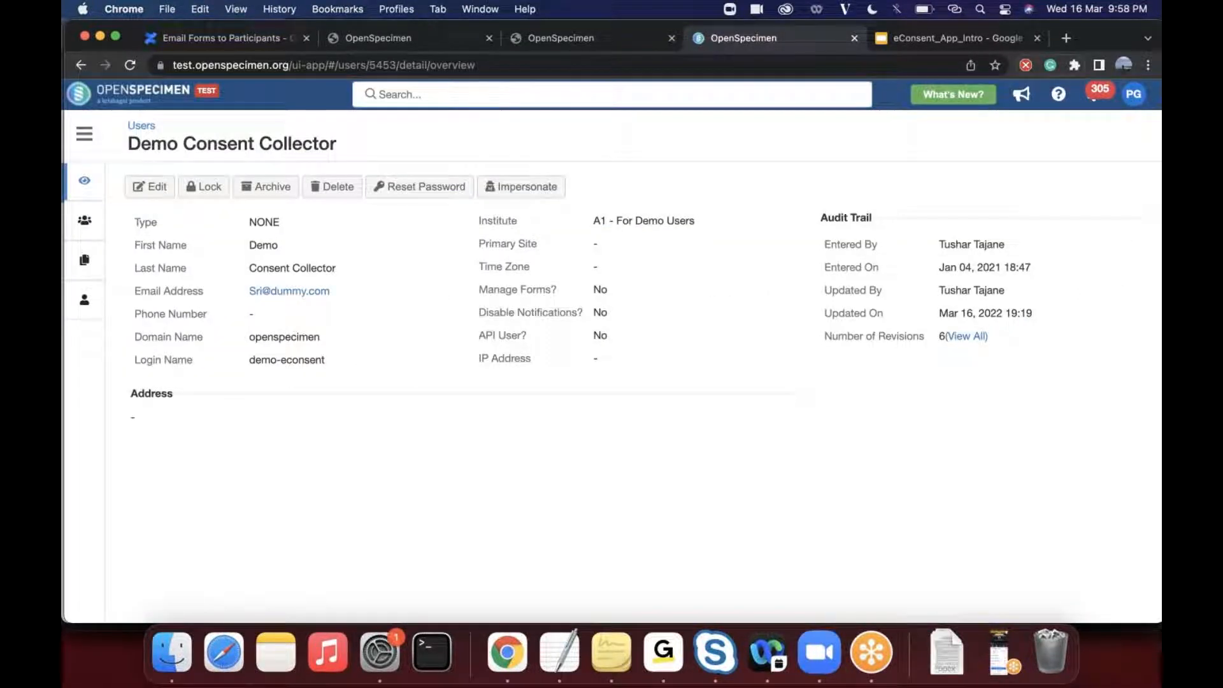
pyautogui.click(86, 133)
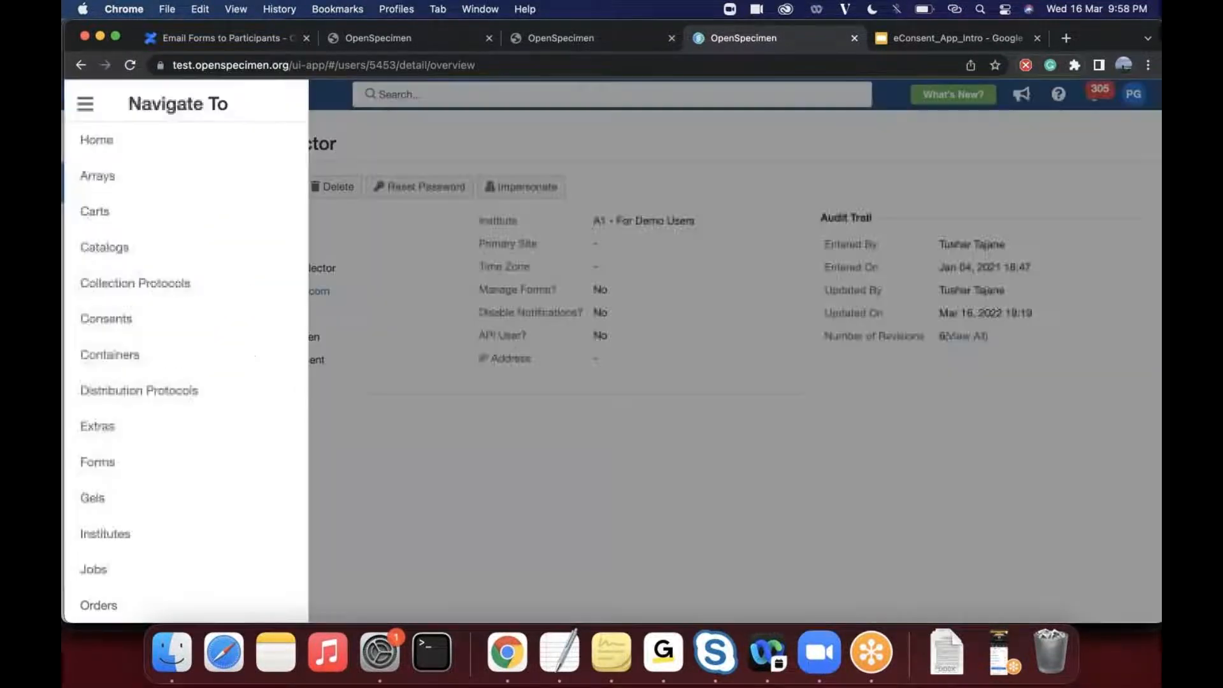
pyautogui.click(176, 290)
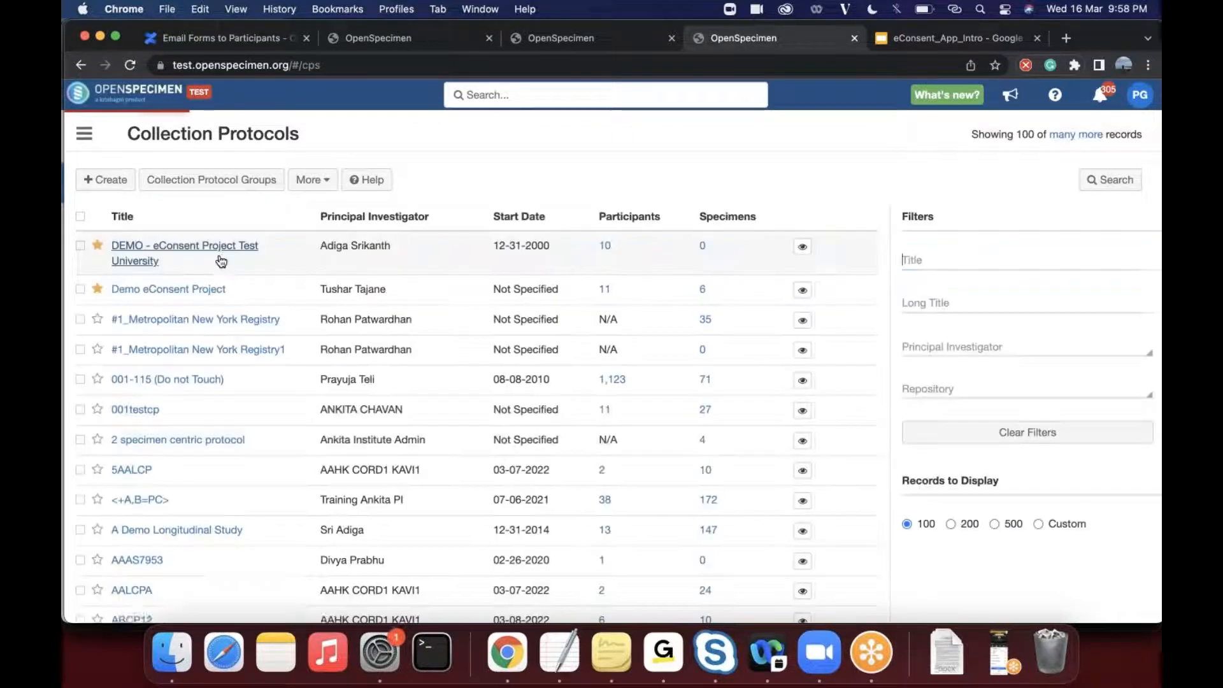
pyautogui.click(221, 261)
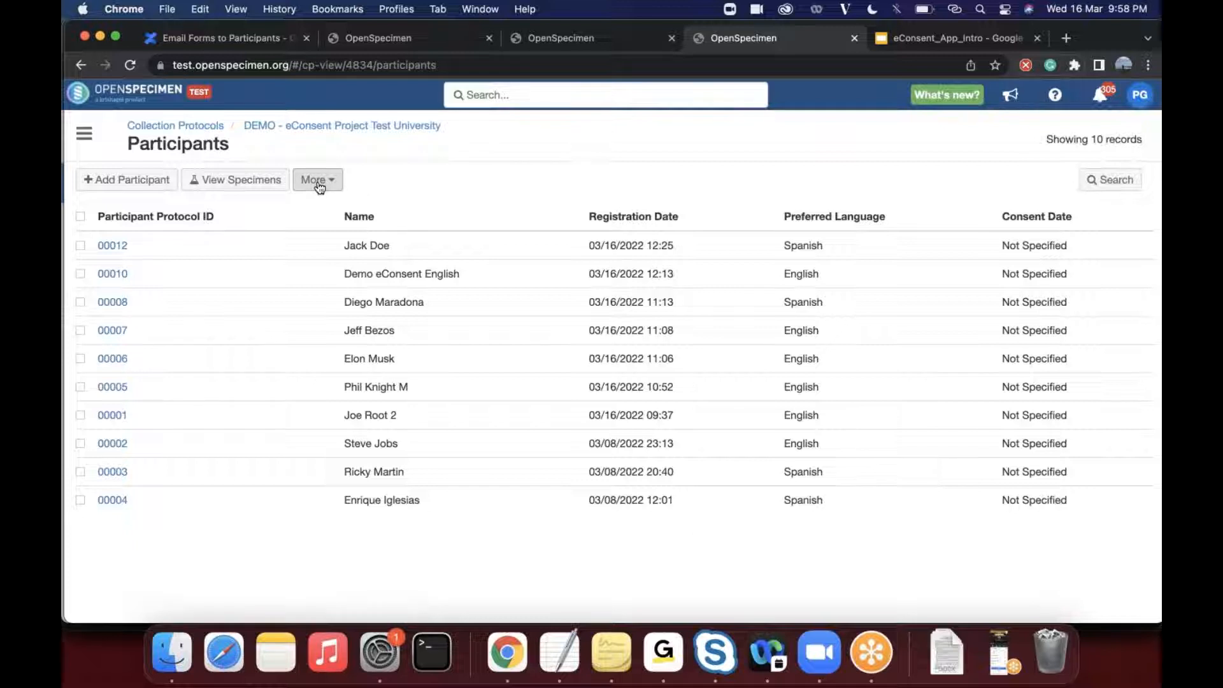
pyautogui.click(319, 180)
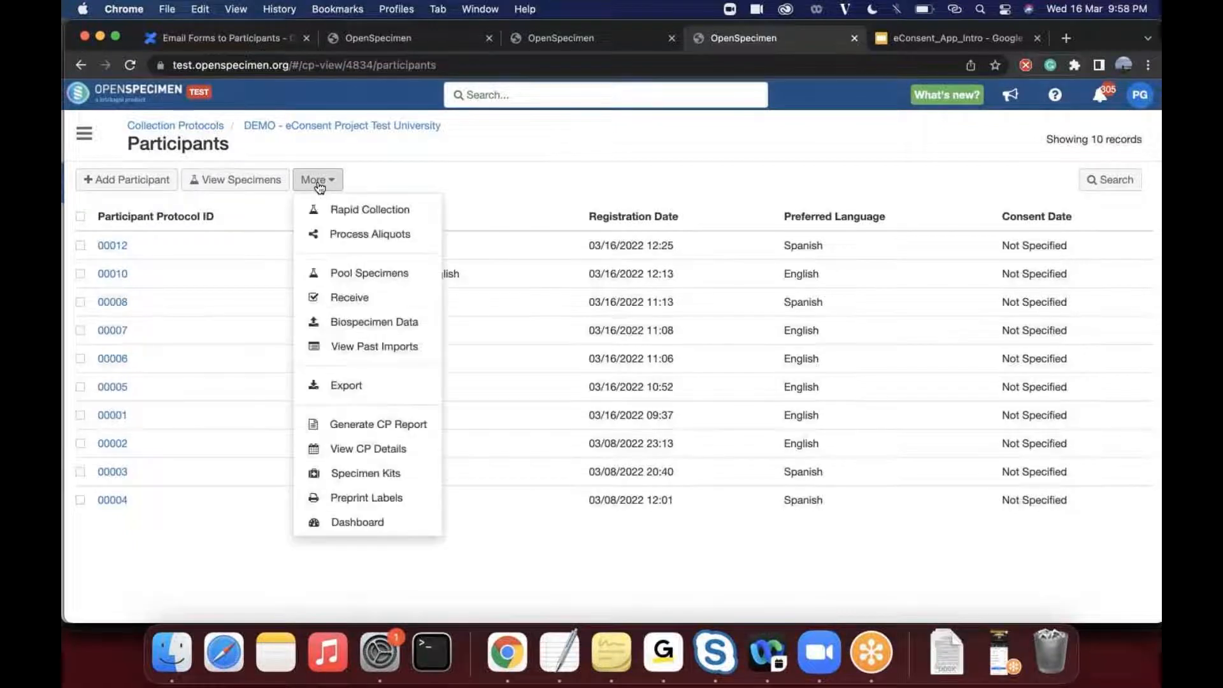
pyautogui.click(352, 446)
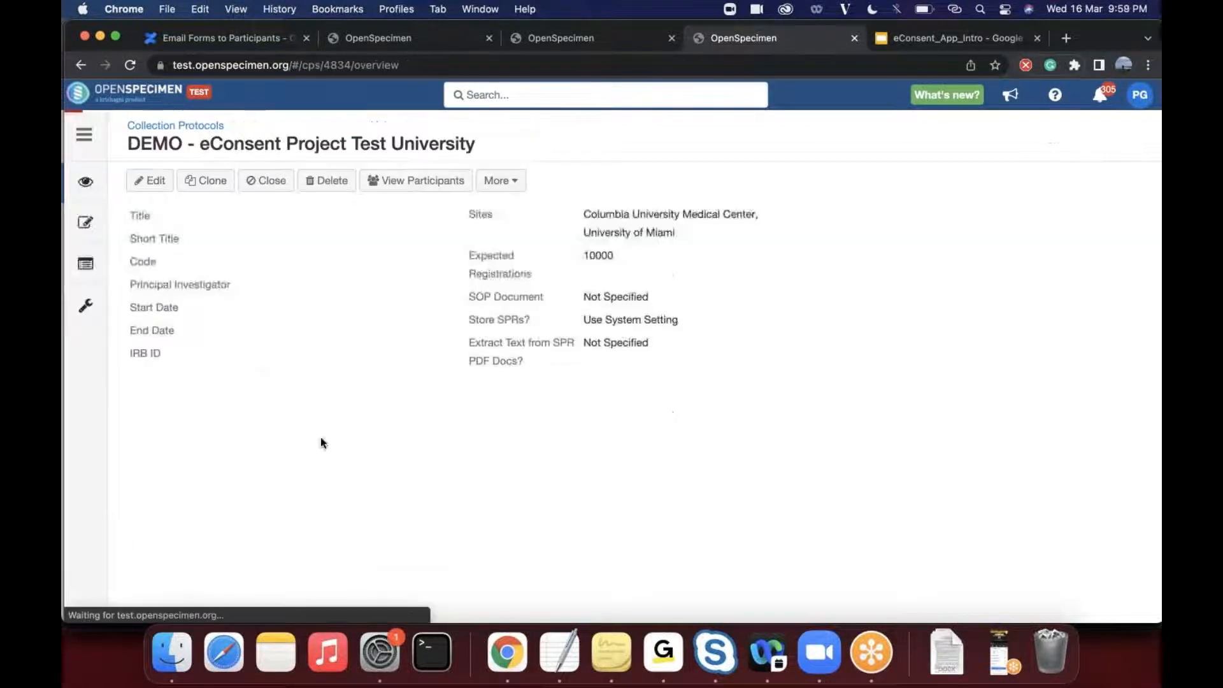
# - View the collection protocol's survey configuration list, followed by its consent documents
pyautogui.click(85, 306)
pyautogui.scroll(-3, 190, 342)
pyautogui.click(146, 315)
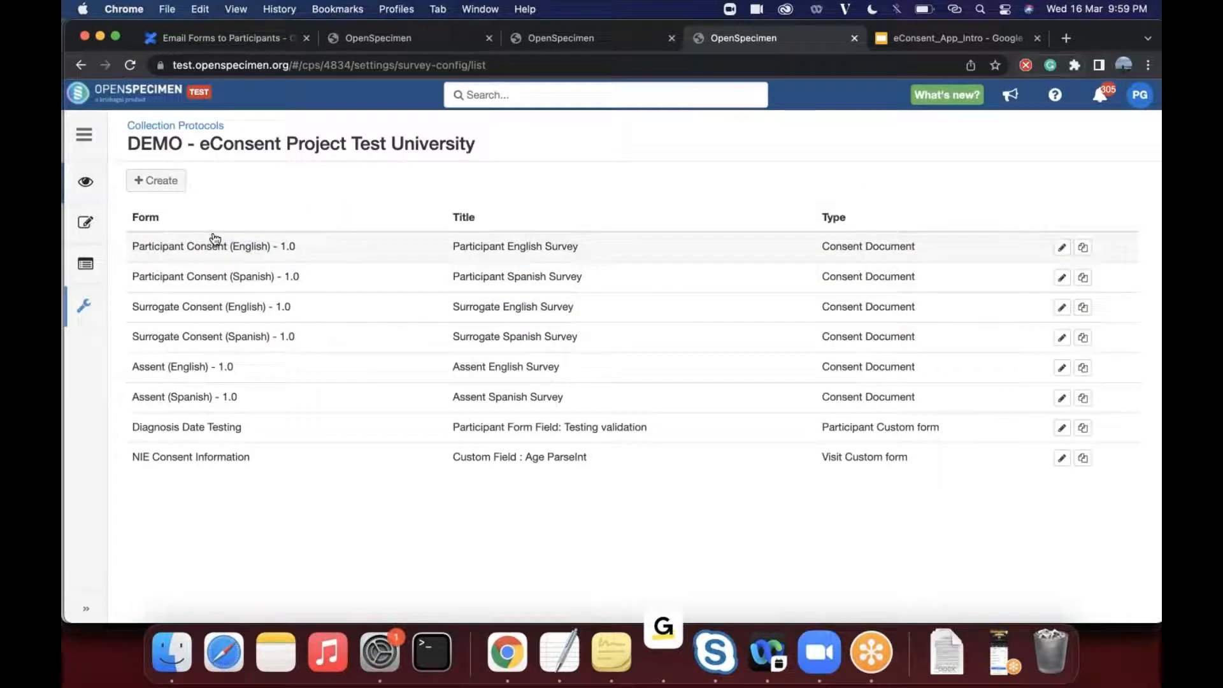
pyautogui.click(82, 307)
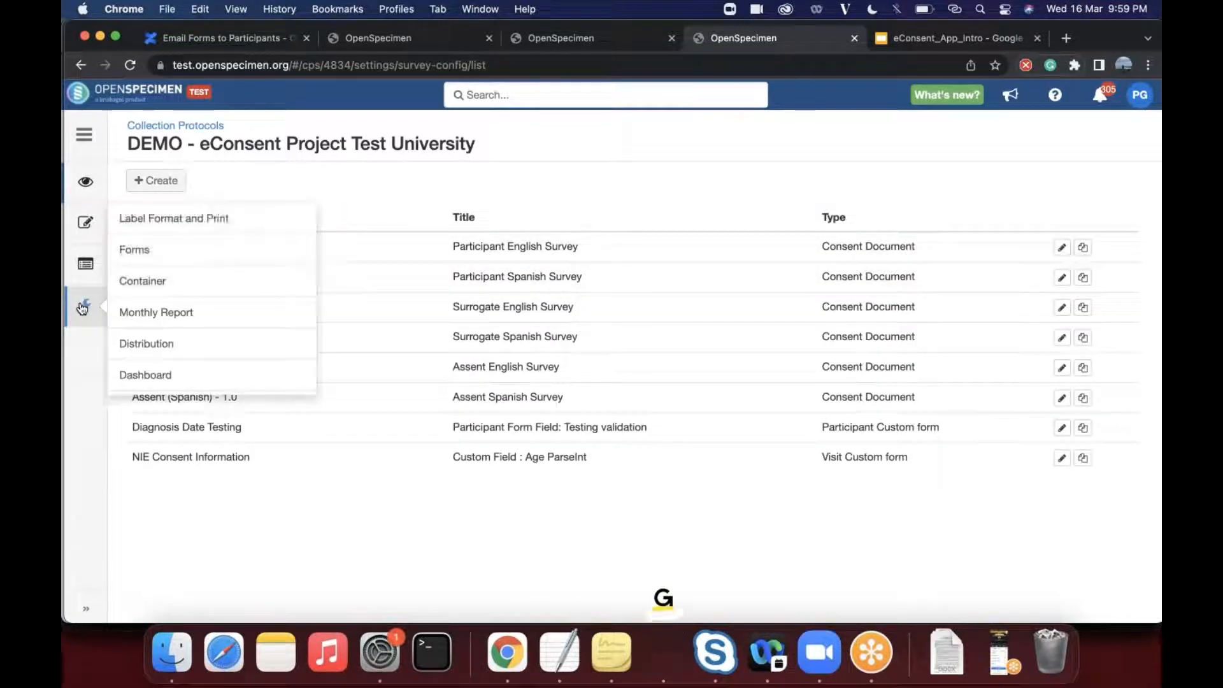
pyautogui.click(85, 220)
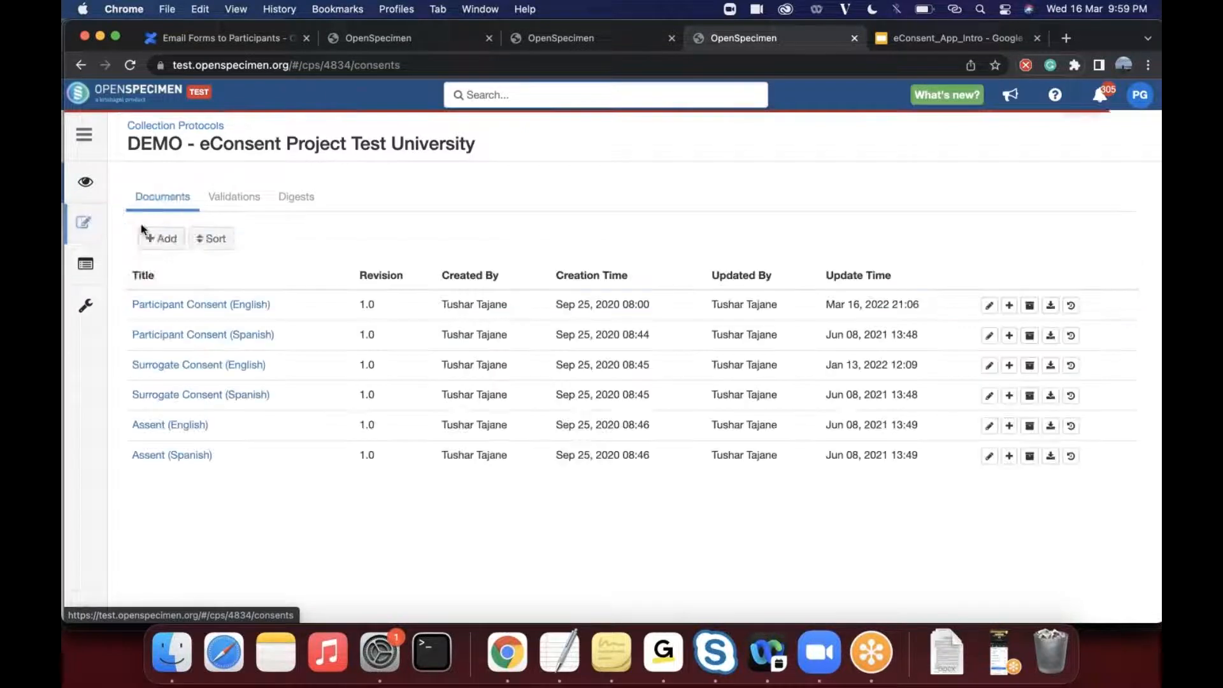
# - Return to the collection protocol's overview and check which additional actions it offers
pyautogui.click(85, 182)
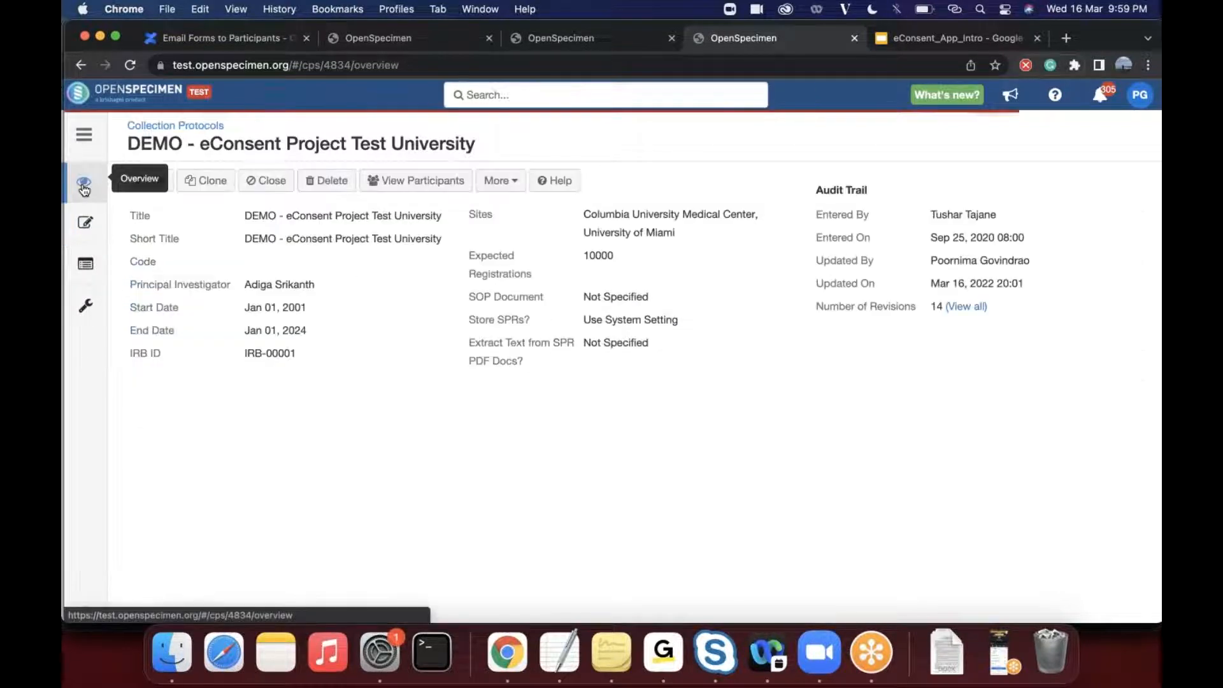
pyautogui.click(508, 186)
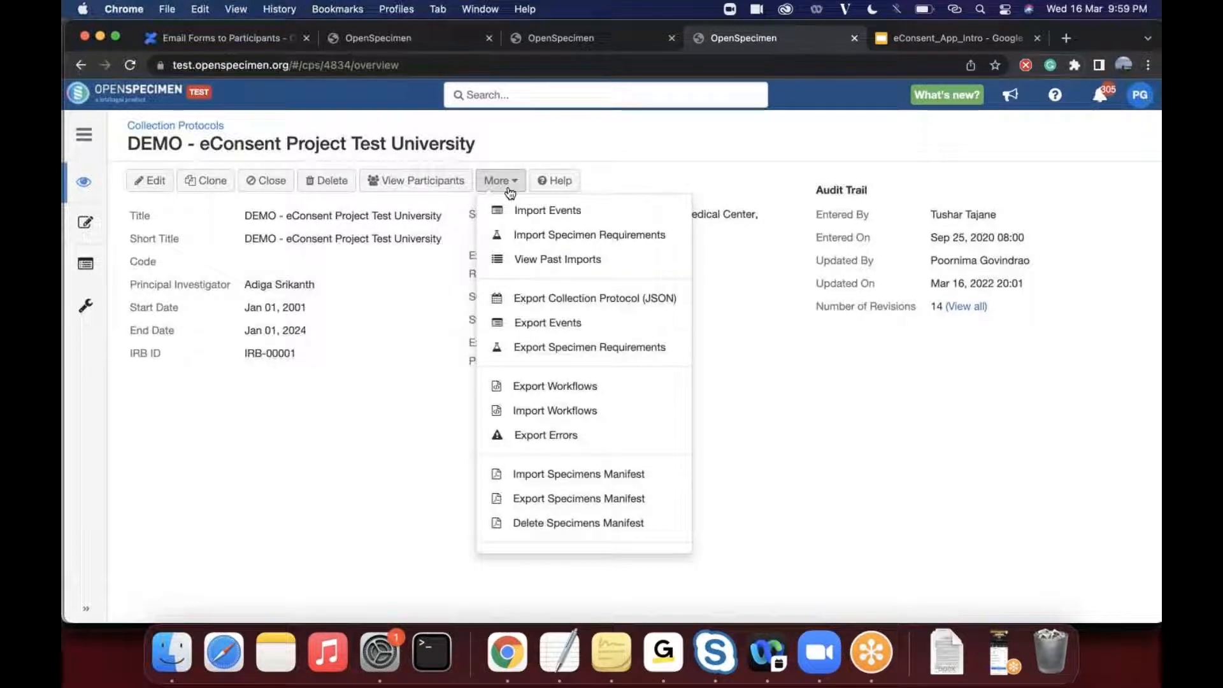
pyautogui.click(386, 468)
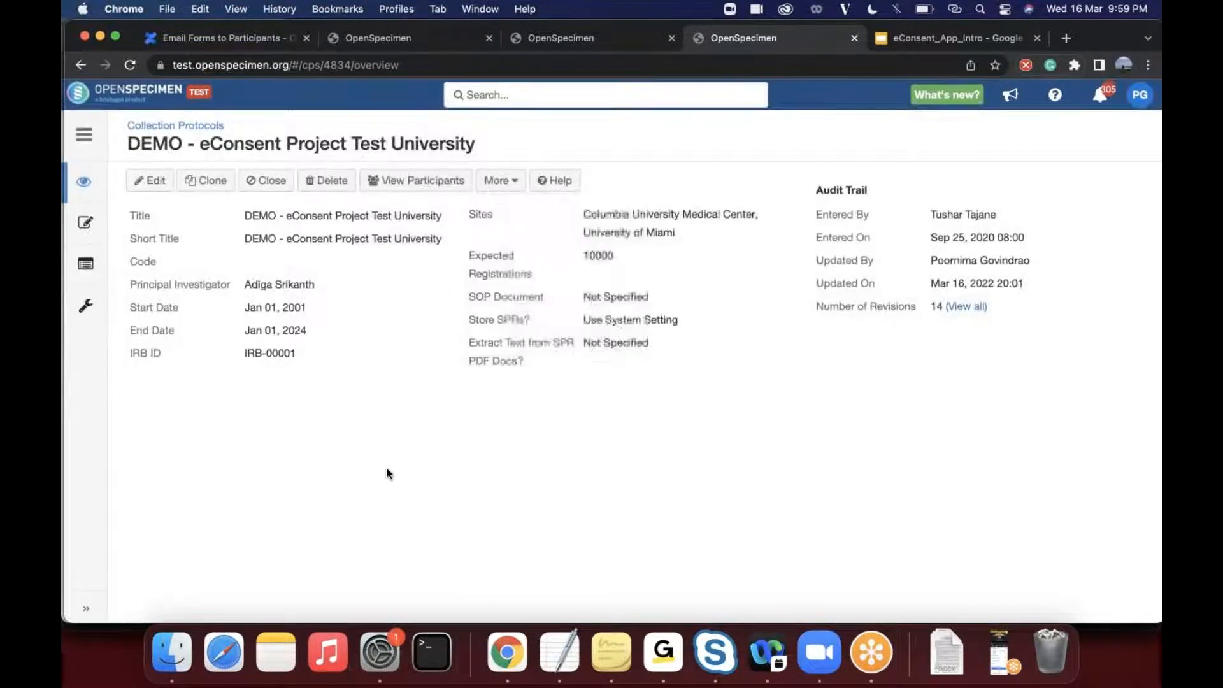
# - Open the survey invitations from the participants list of DEMO - eConsent Project Test University
pyautogui.click(177, 126)
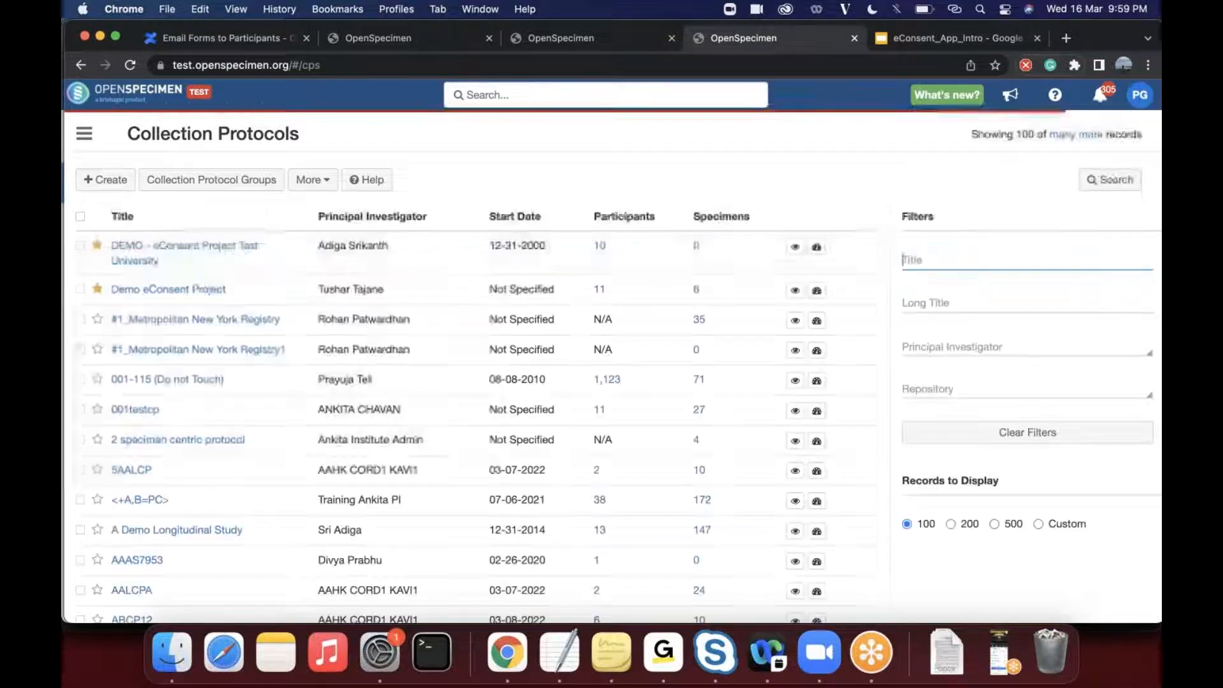
pyautogui.click(173, 254)
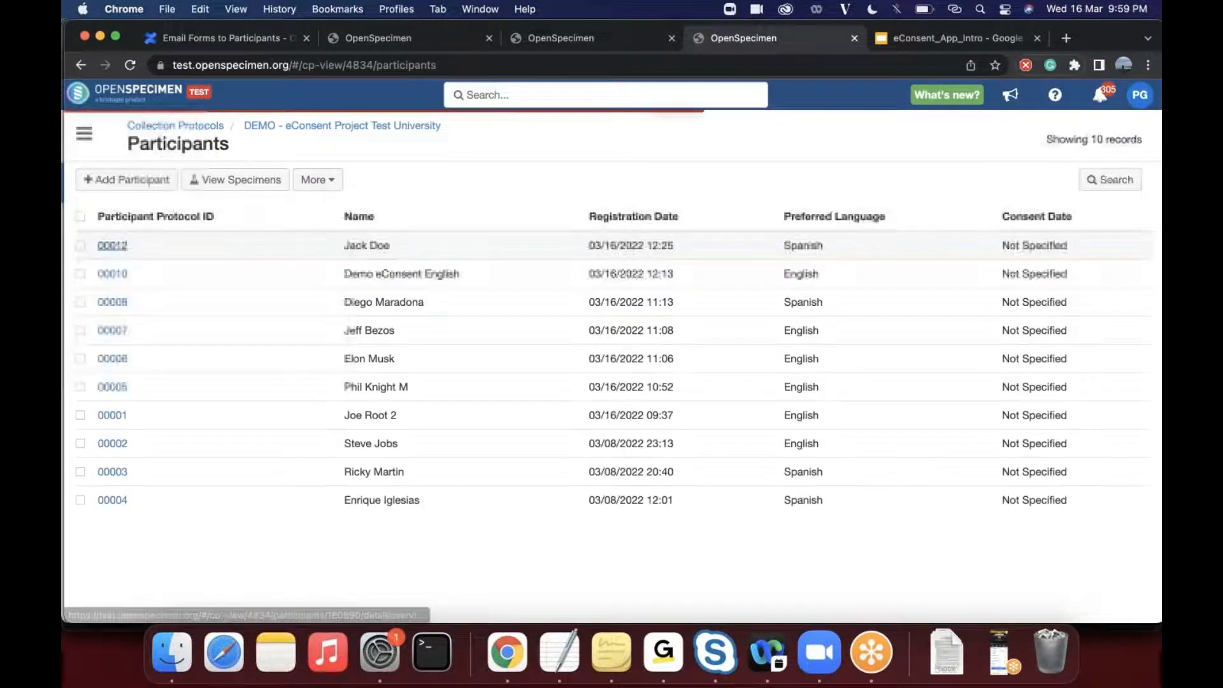
pyautogui.click(319, 185)
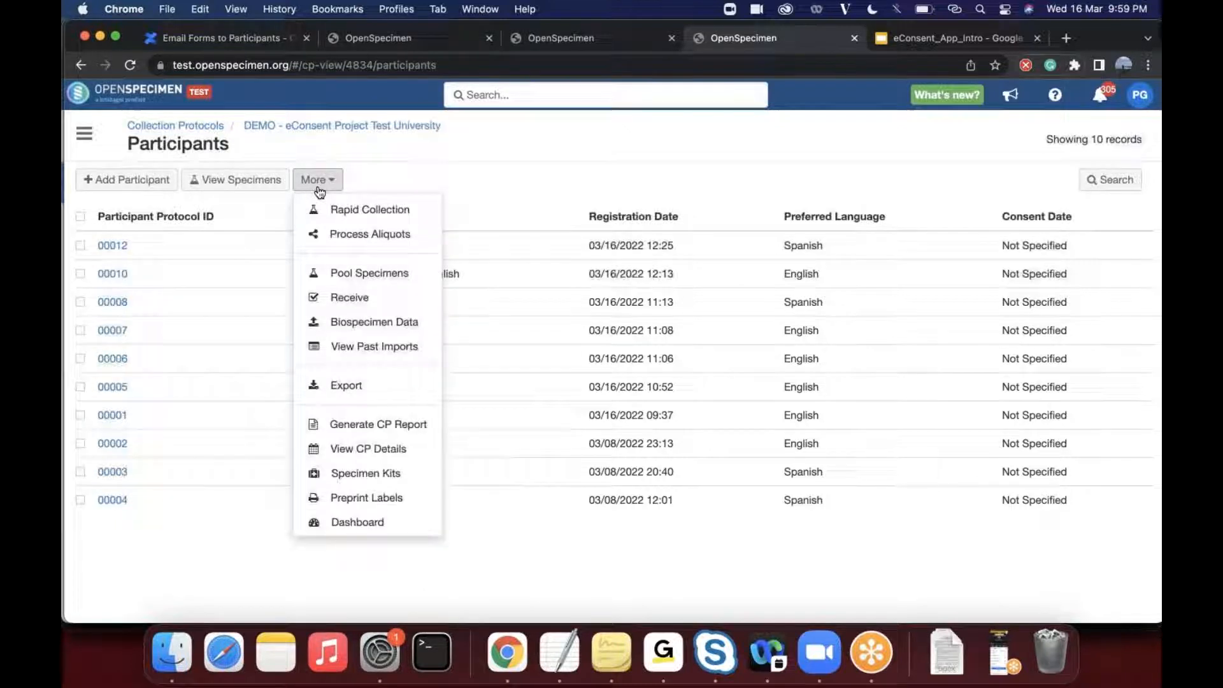
pyautogui.scroll(-3, 374, 314)
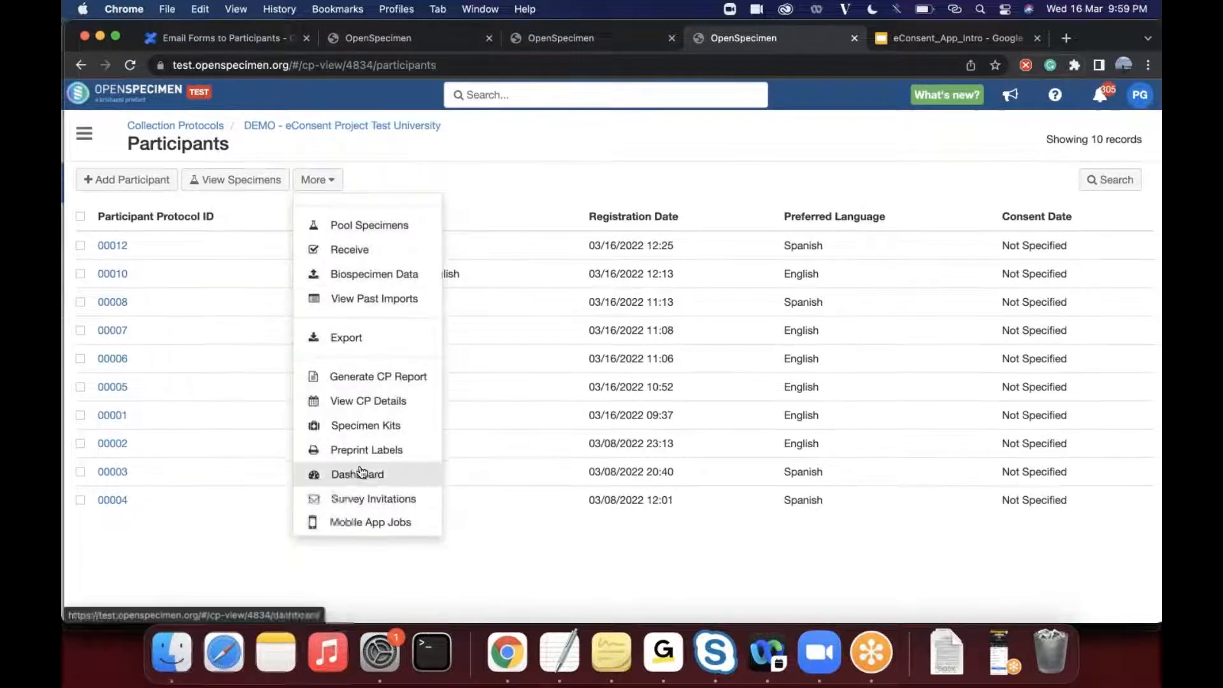
pyautogui.click(360, 499)
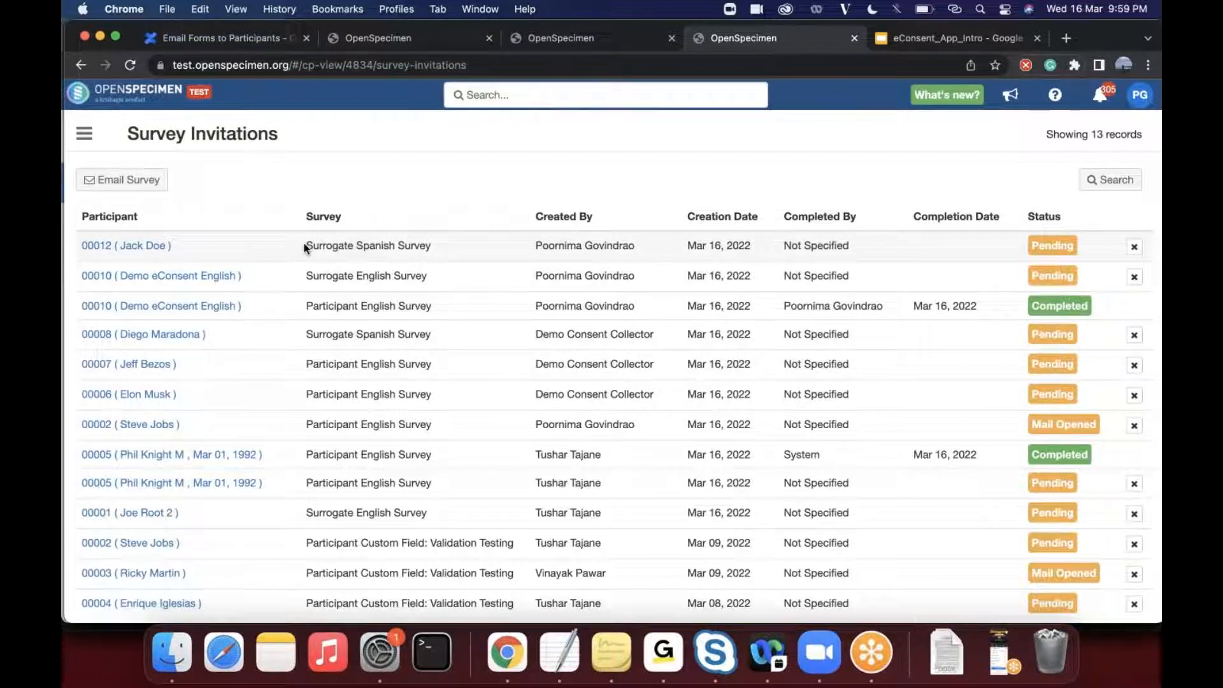
# - Examine the newest Surrogate Spanish Survey invitation and the Participant English Survey entry for protocol ID 00010 with its status
pyautogui.moveTo(307, 244); pyautogui.dragTo(425, 248)
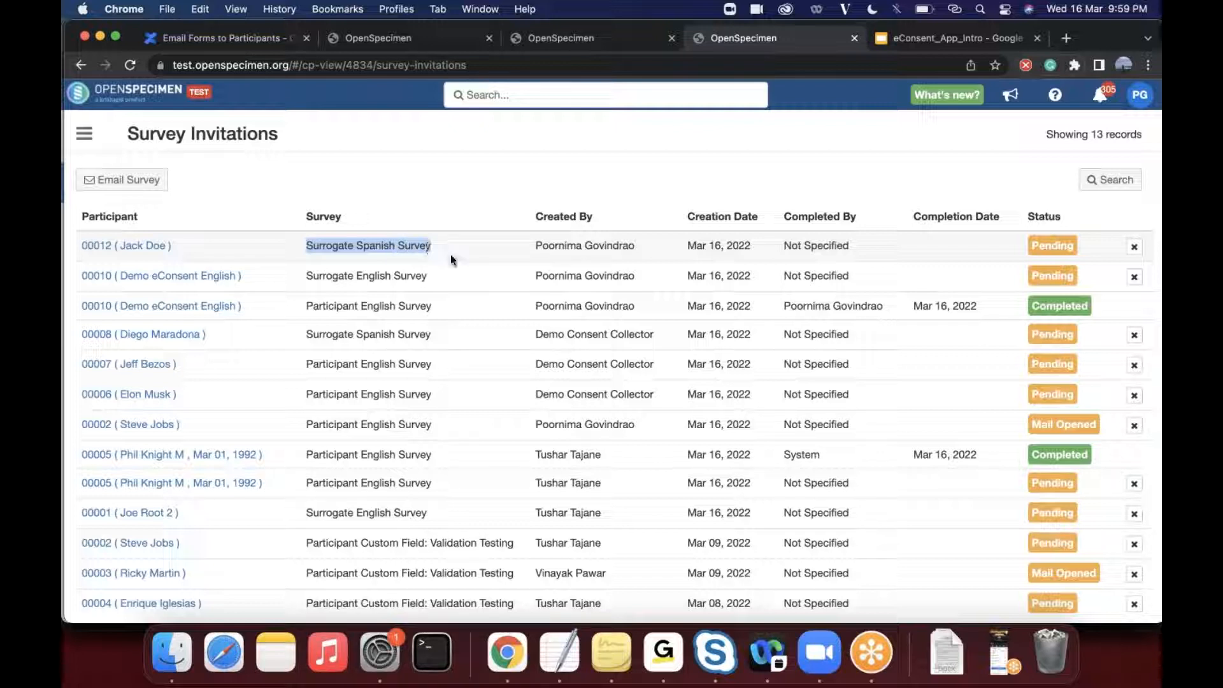
pyautogui.click(450, 254)
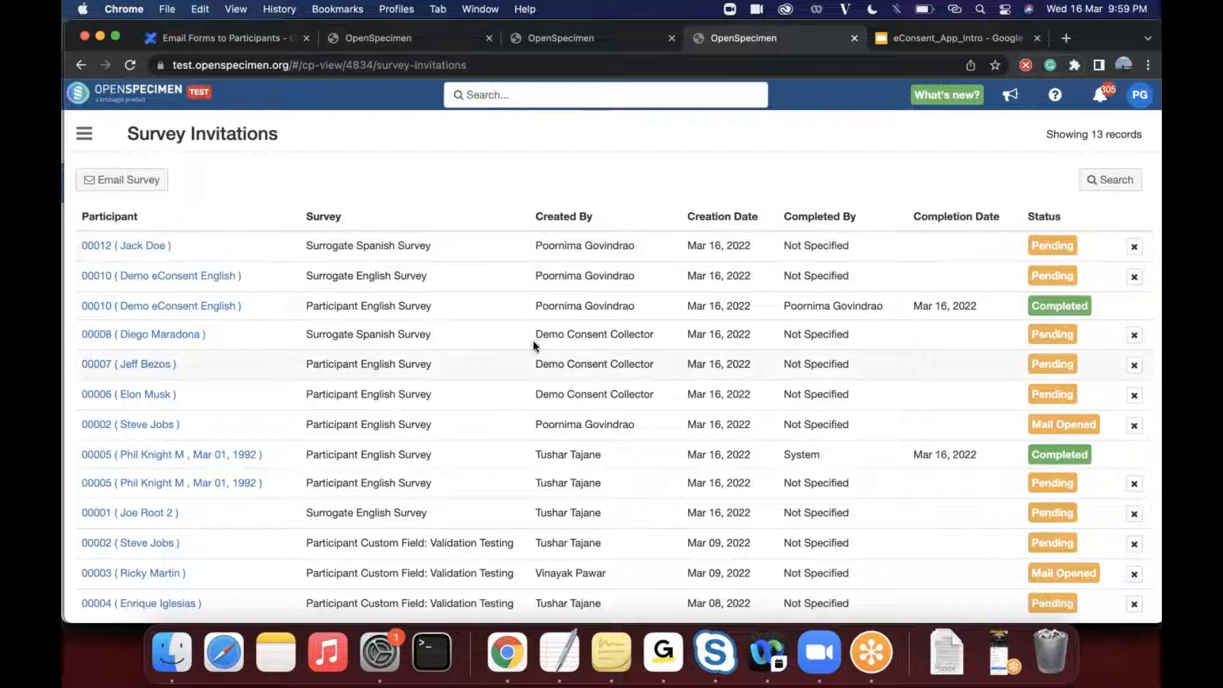
pyautogui.tripleClick(331, 301)
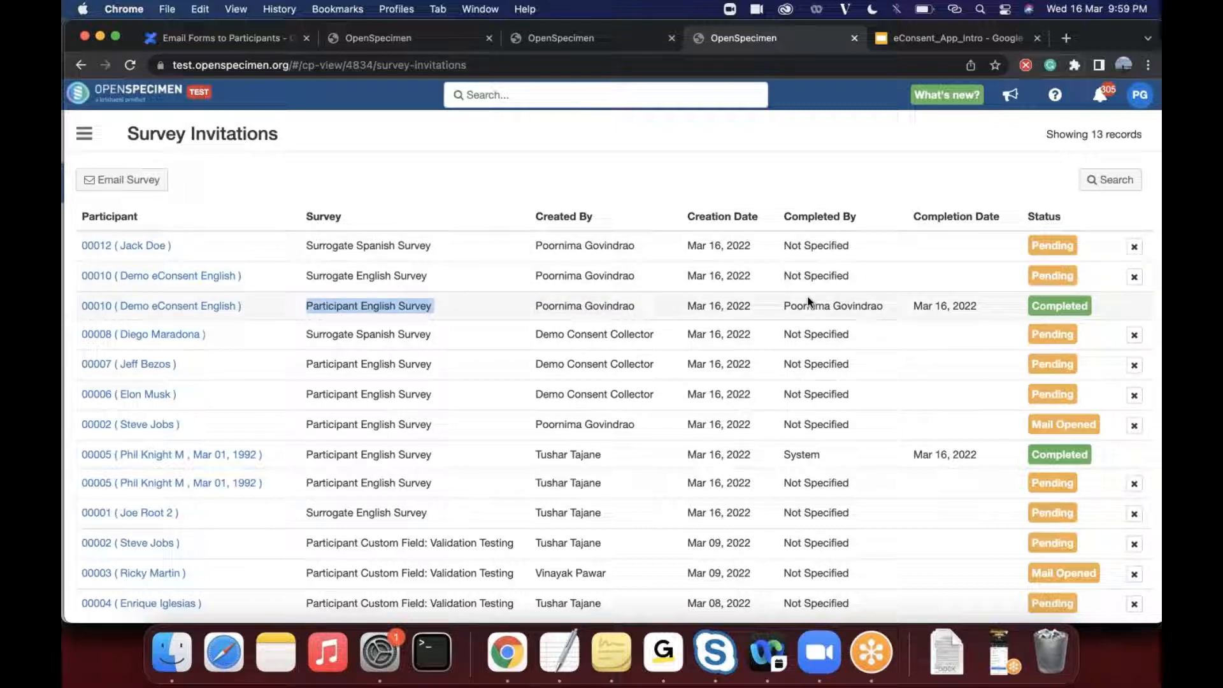
pyautogui.click(1070, 313)
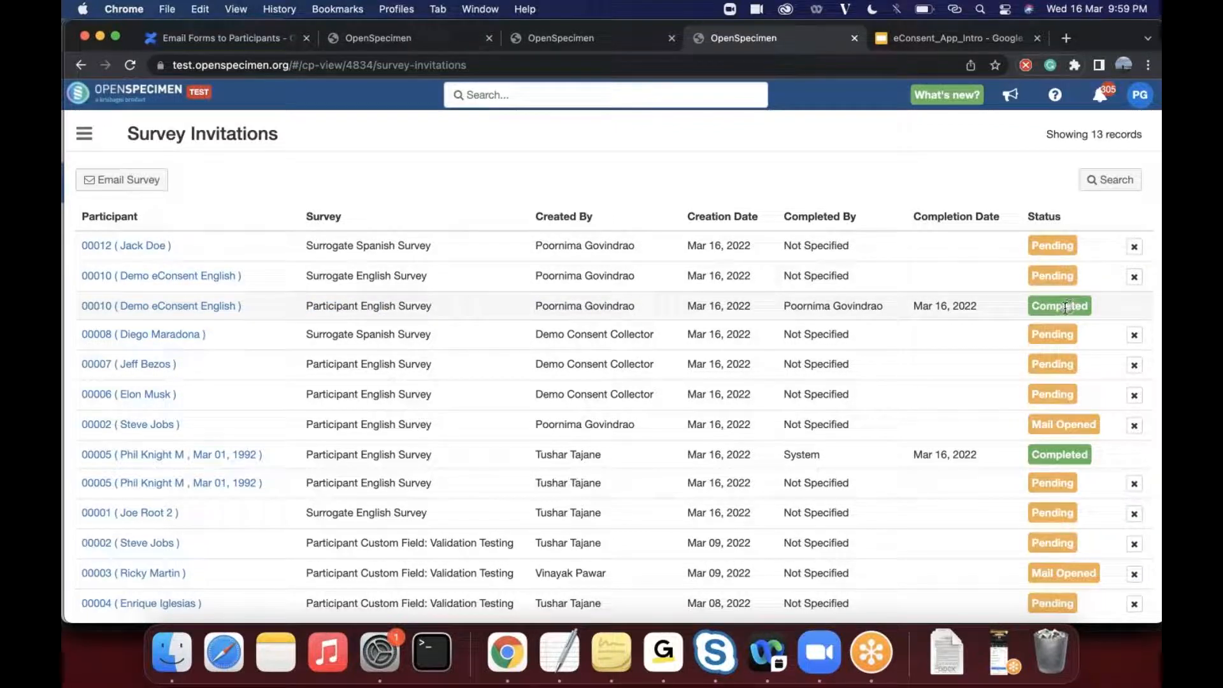
# - Show the search filters for the survey invitations and filter them by the Completed status
pyautogui.click(1112, 180)
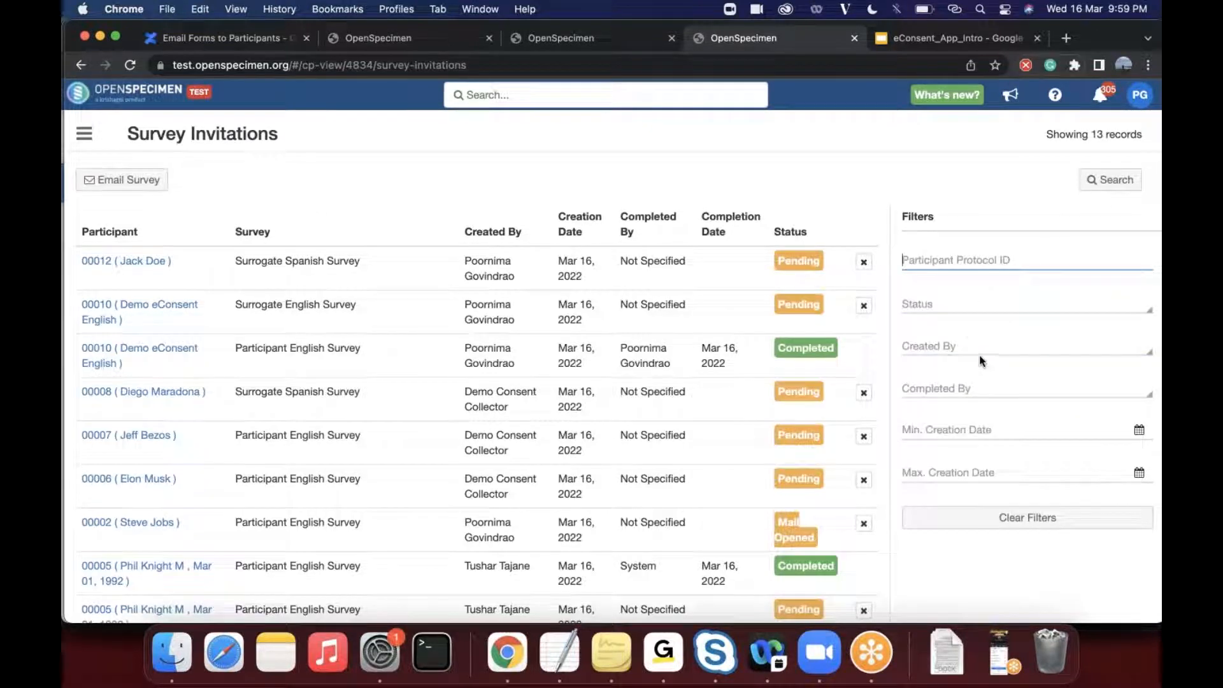
pyautogui.click(964, 306)
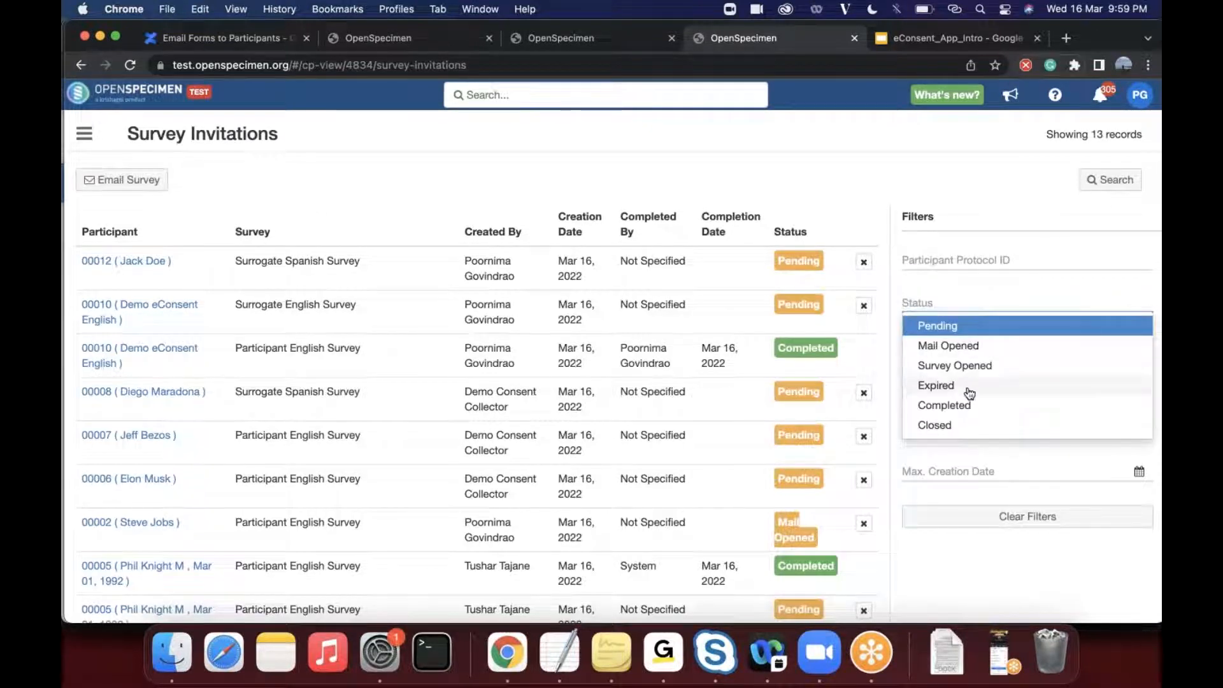
pyautogui.click(969, 407)
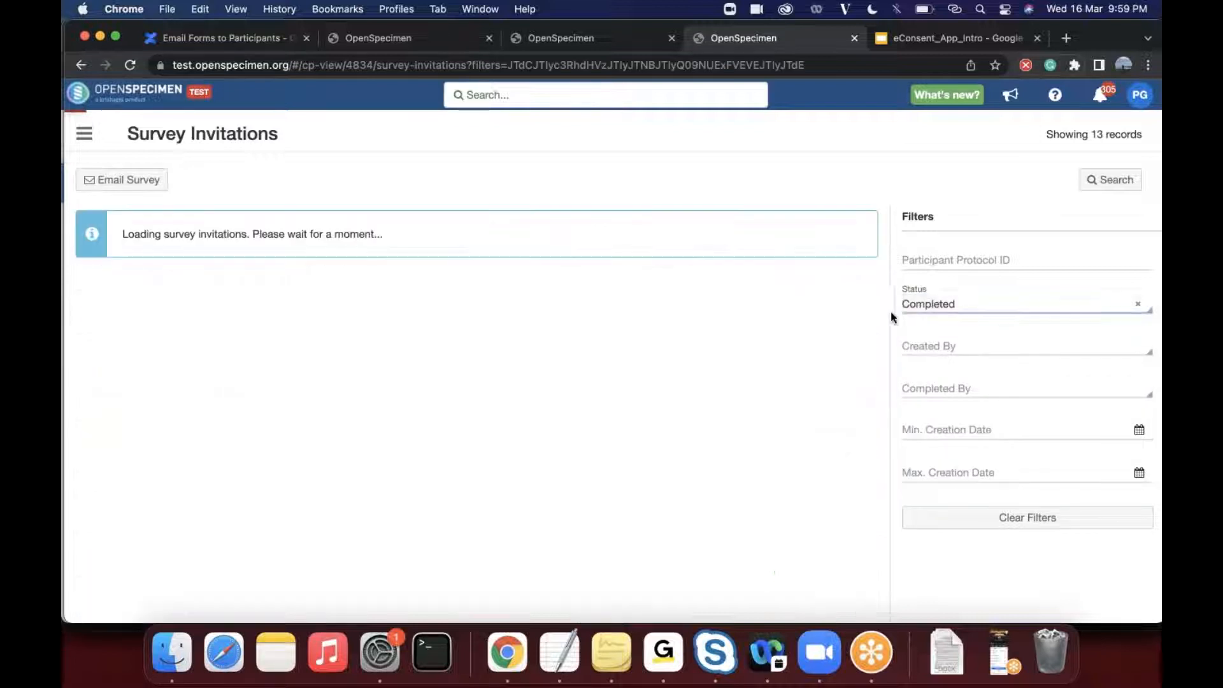
# - Switch the invitation status filter to Pending, followed by Mail Opened
pyautogui.click(975, 306)
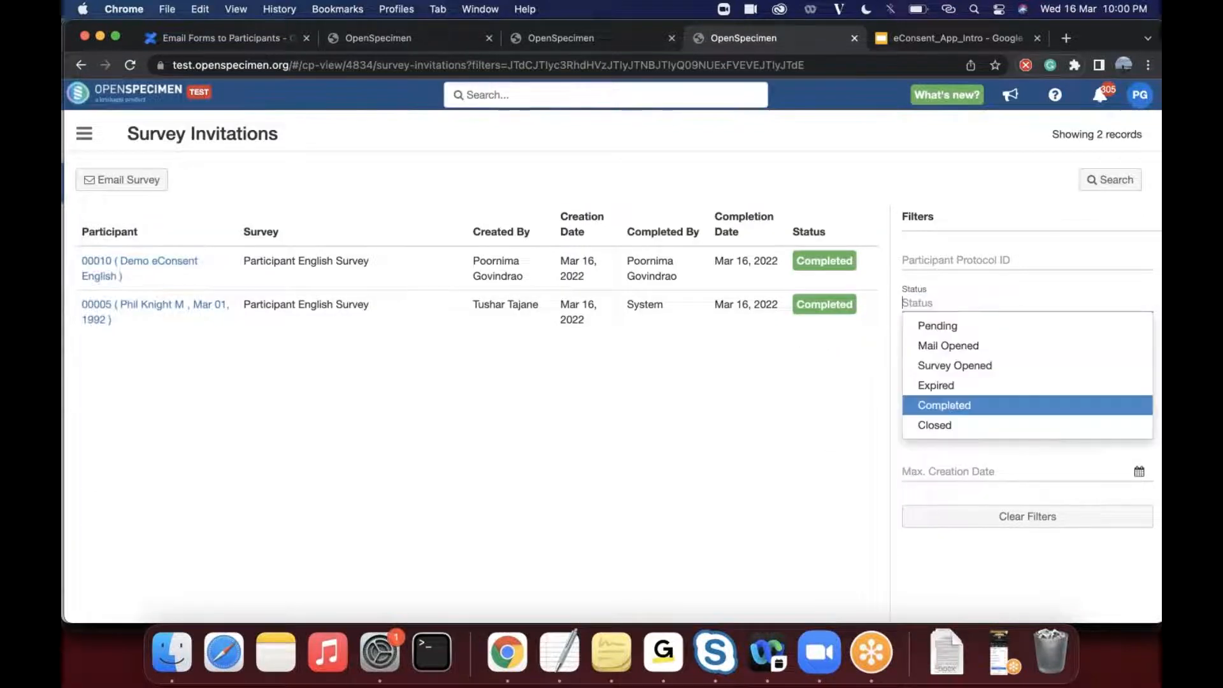
pyautogui.click(972, 326)
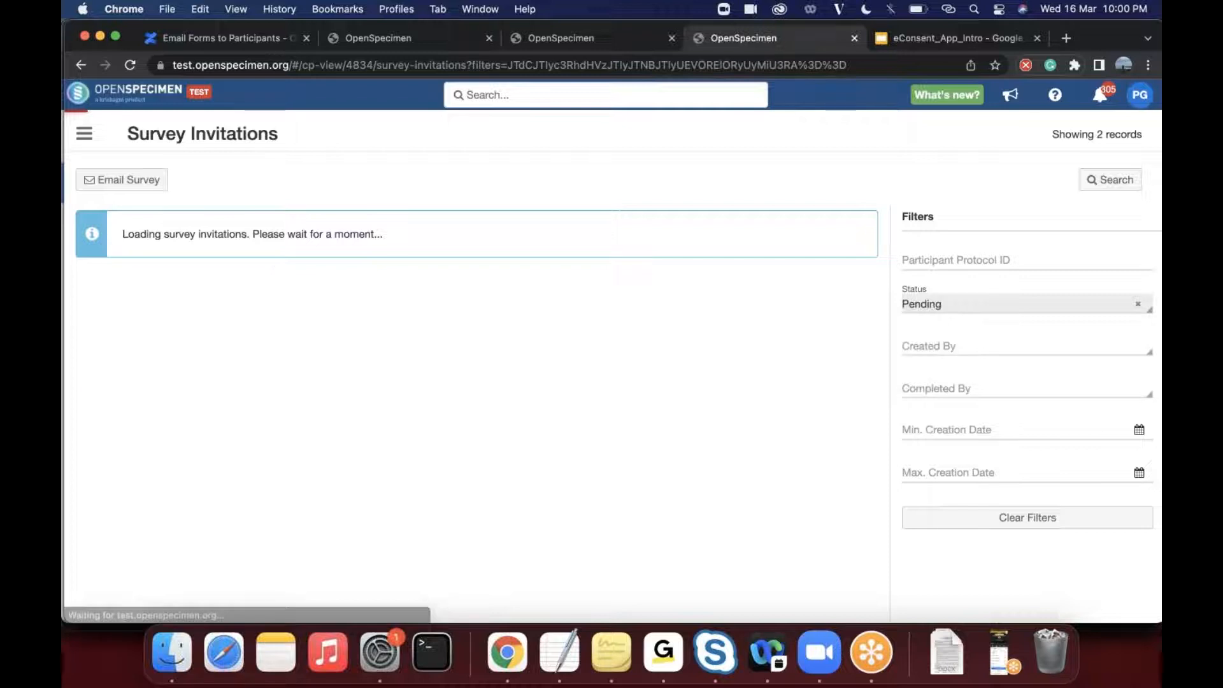
pyautogui.click(975, 307)
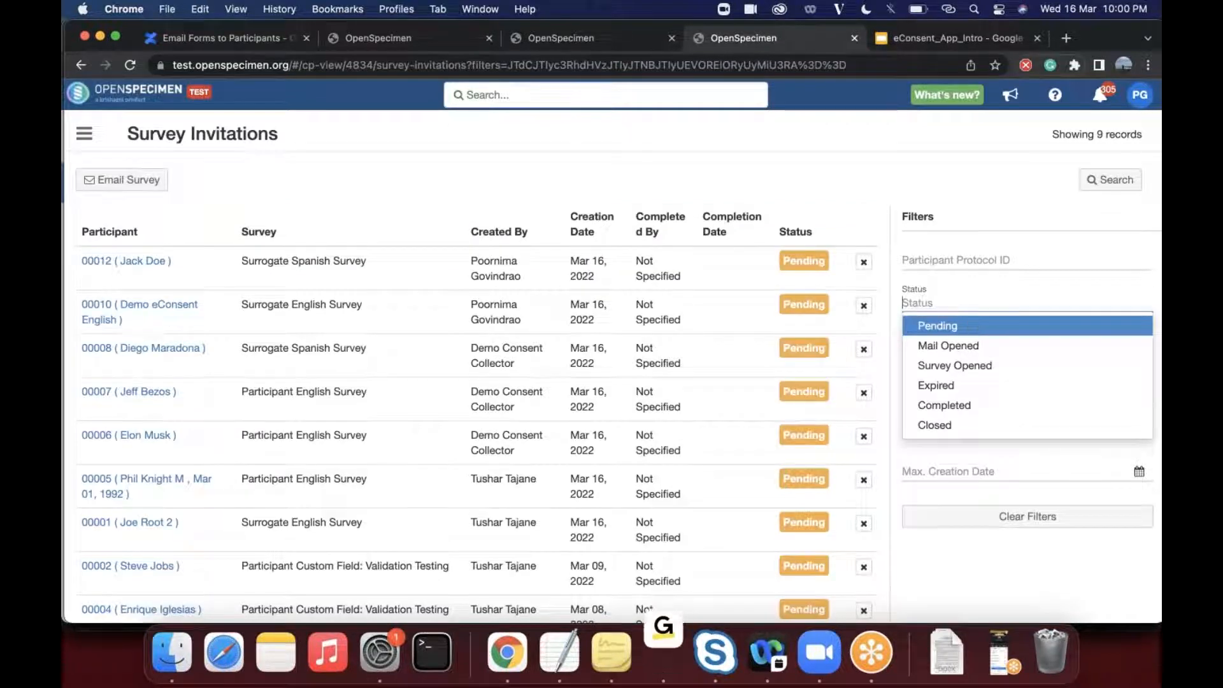
pyautogui.click(990, 347)
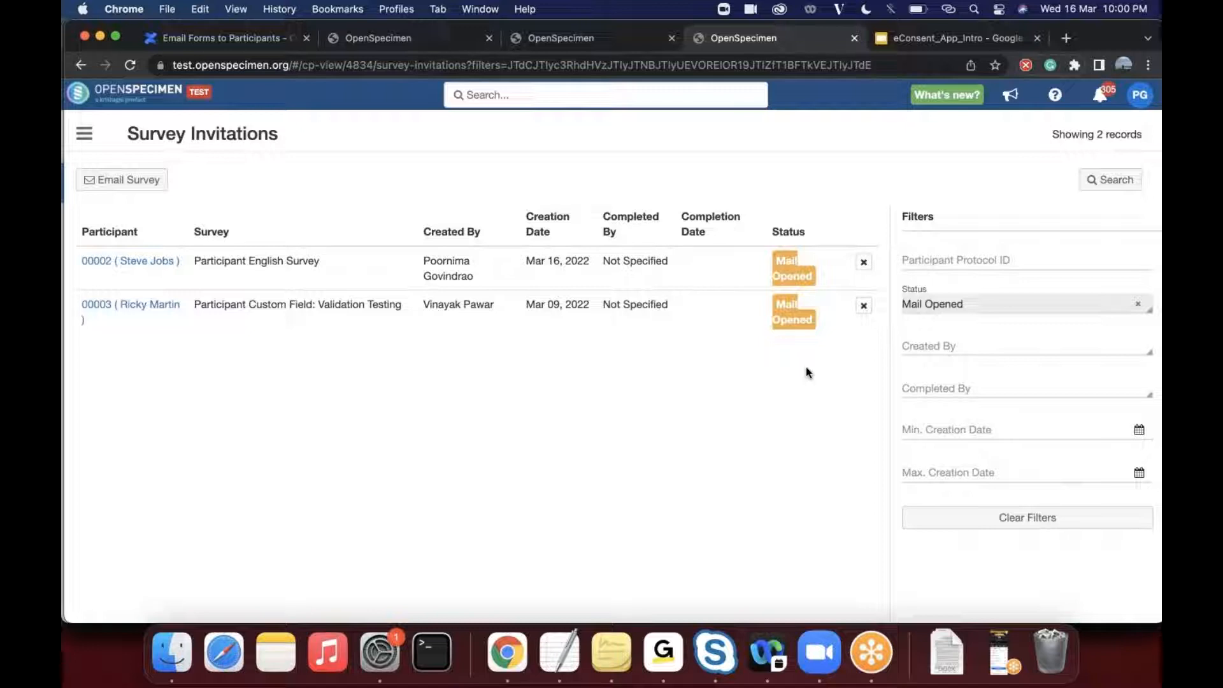
# - Switch the invitation status filter to Survey Opened, followed by Expired
pyautogui.click(955, 304)
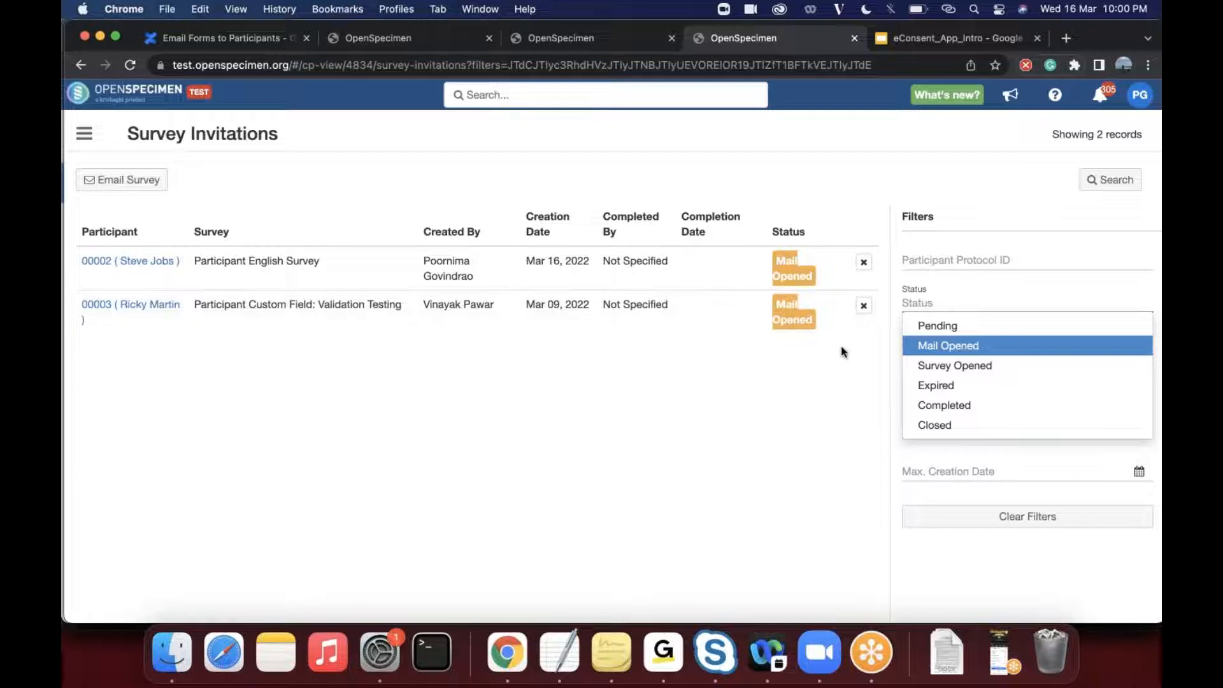
pyautogui.click(921, 368)
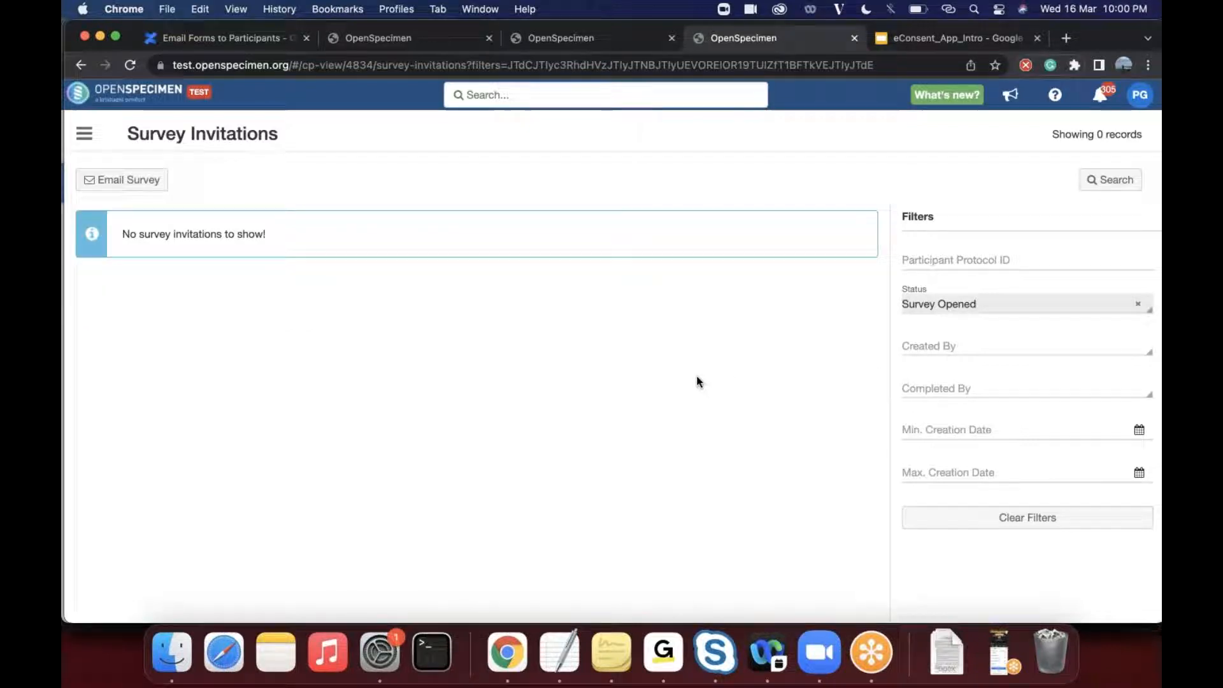
pyautogui.click(936, 309)
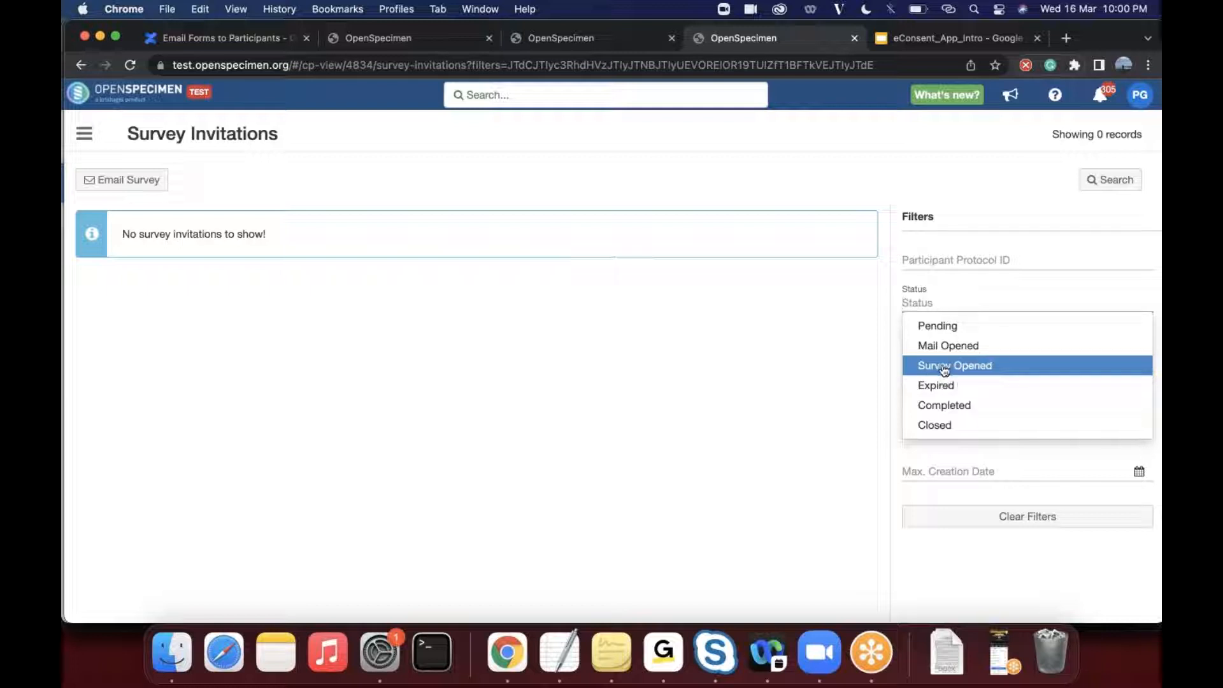
pyautogui.click(966, 389)
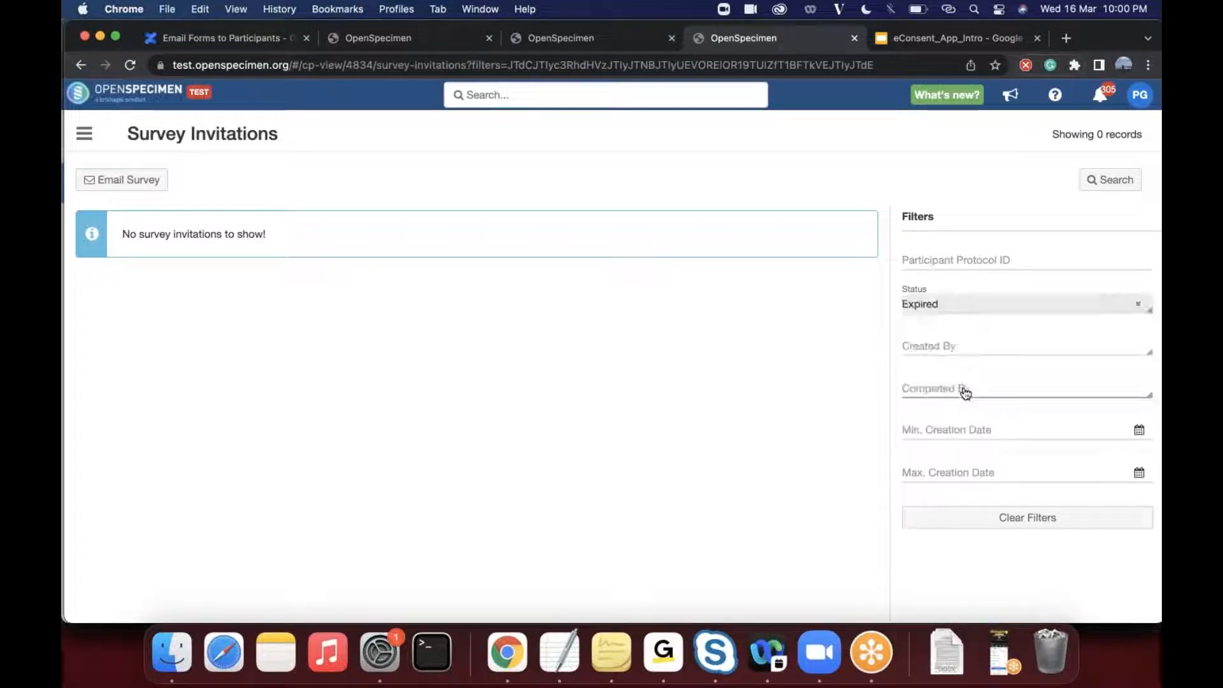
# - Set the invitation status filter back to Pending, and clear it to list all invitations
pyautogui.click(969, 311)
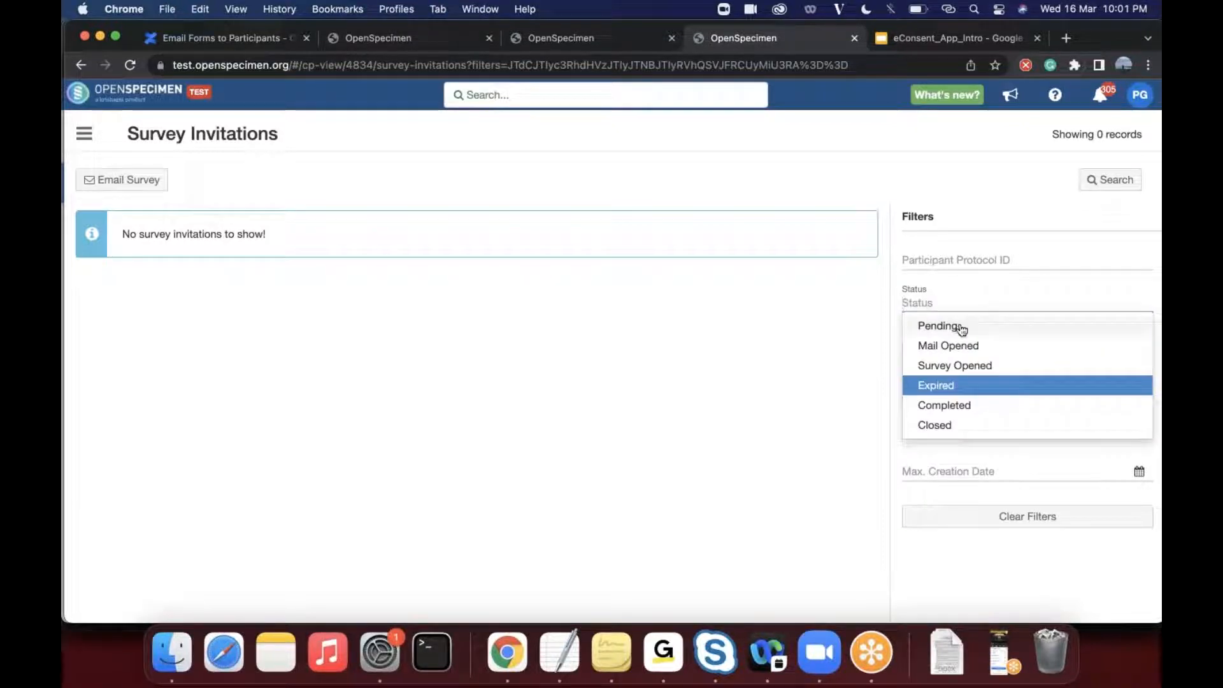
pyautogui.click(962, 328)
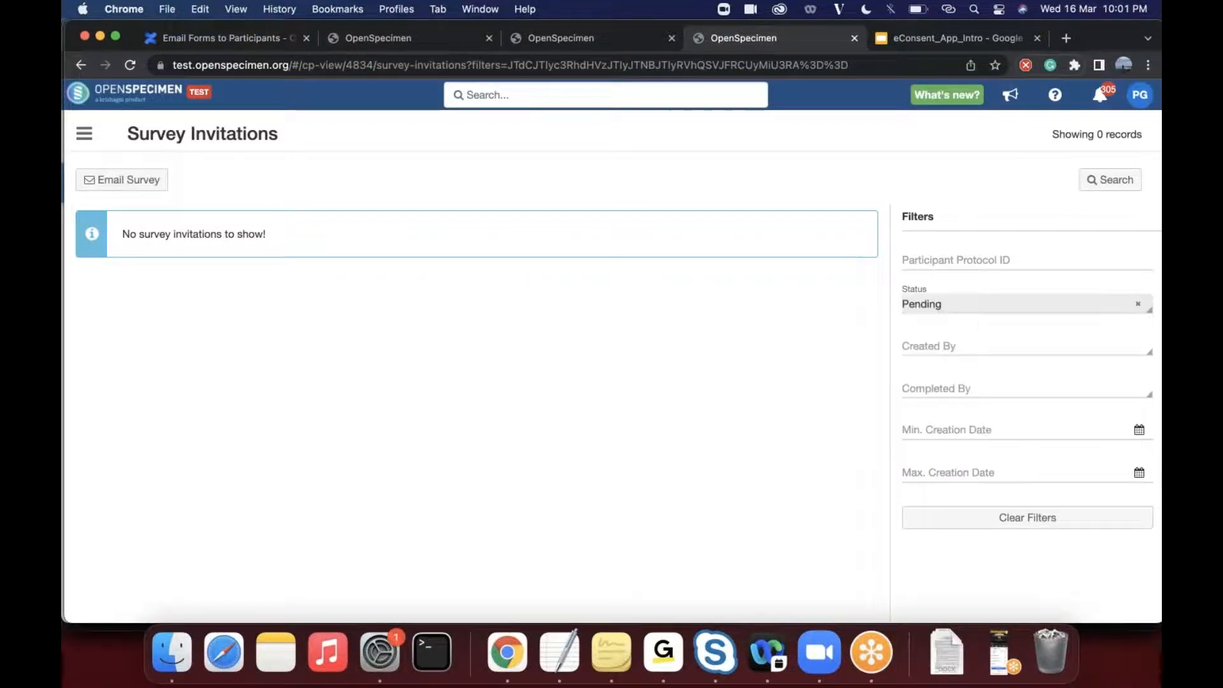
pyautogui.click(1142, 310)
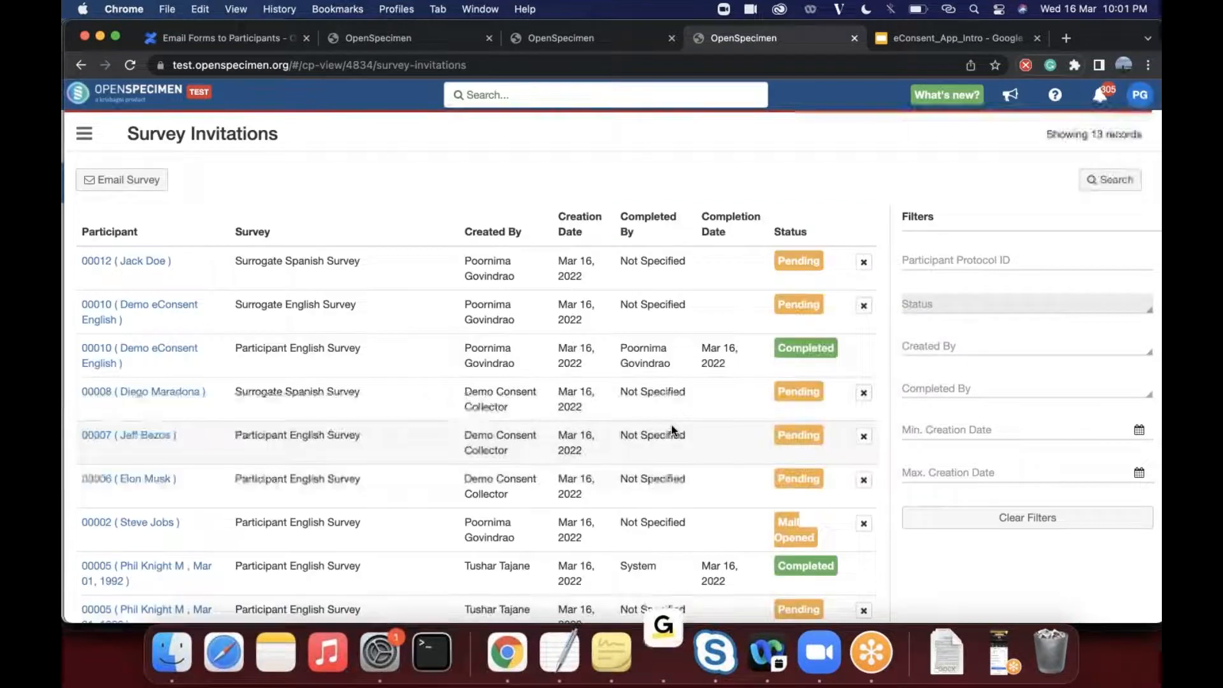
# - Look through the full list of survey invitations and their statuses
pyautogui.scroll(-3, 671, 425)
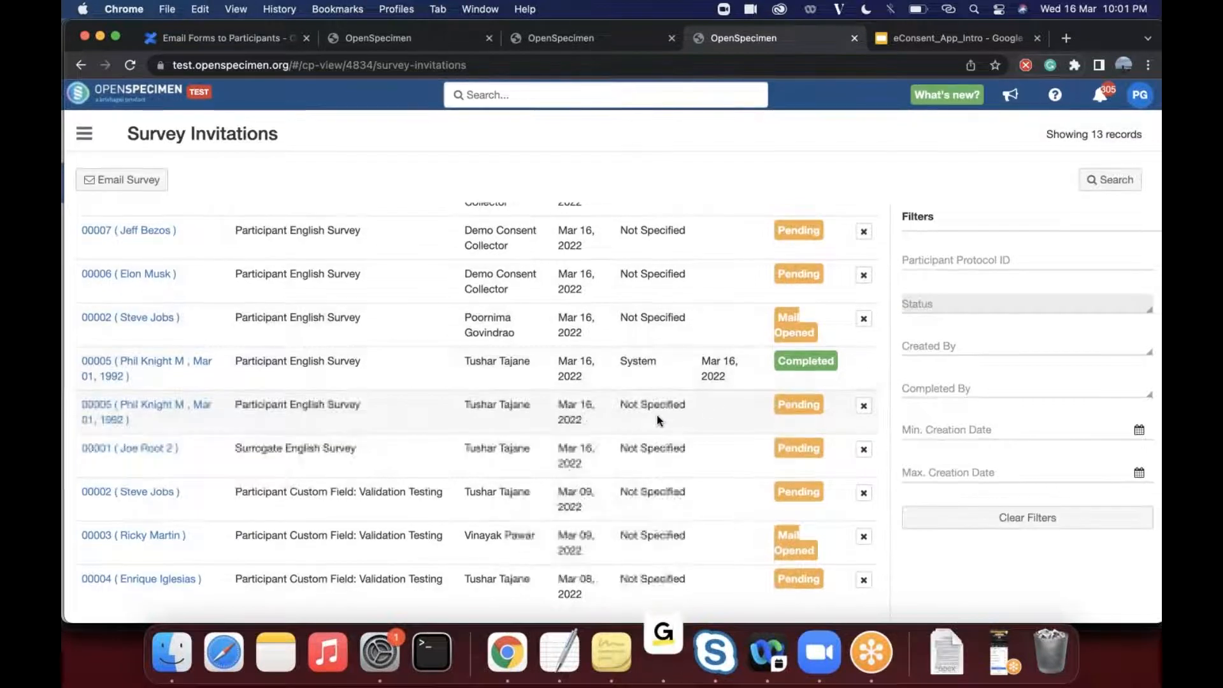
pyautogui.scroll(2, 656, 415)
pyautogui.scroll(3, 656, 415)
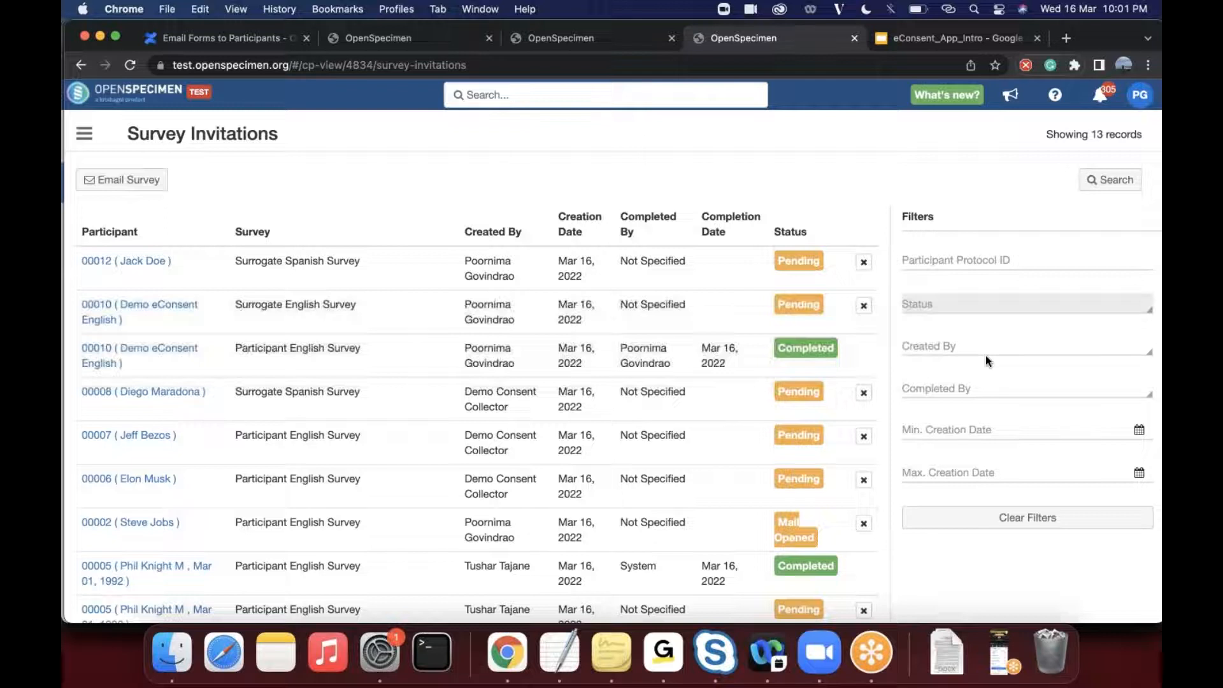
pyautogui.click(964, 315)
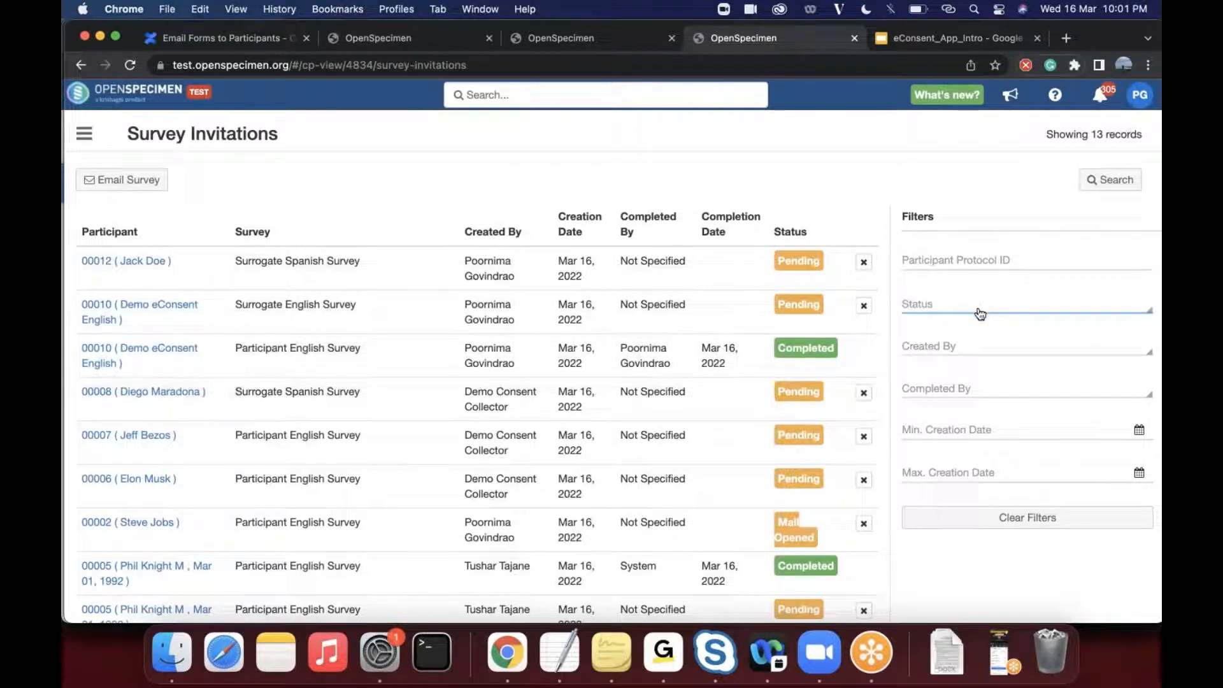
pyautogui.click(950, 309)
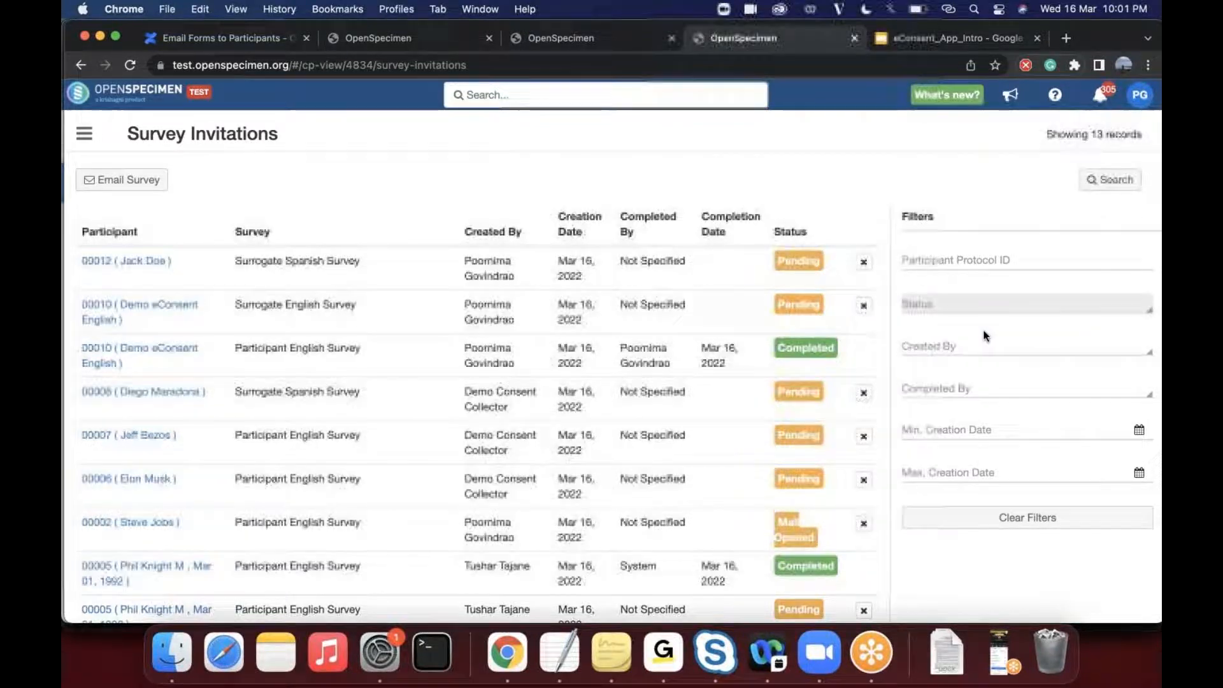
pyautogui.scroll(-5, 634, 389)
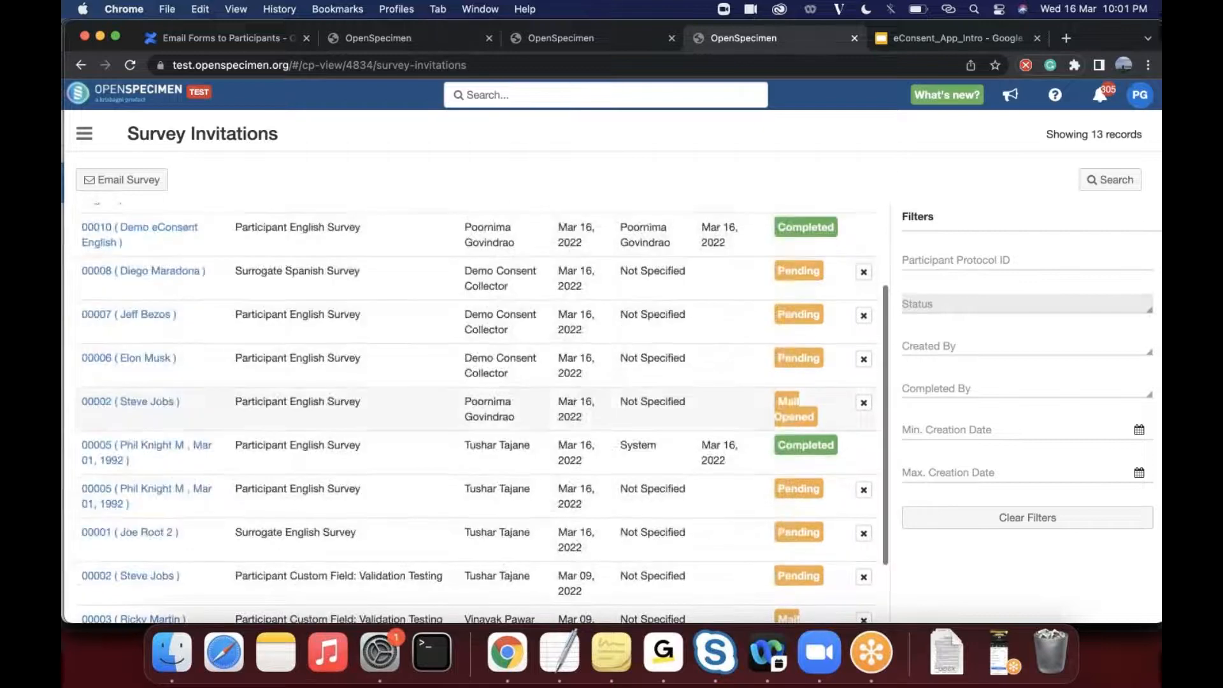
pyautogui.scroll(5, 634, 389)
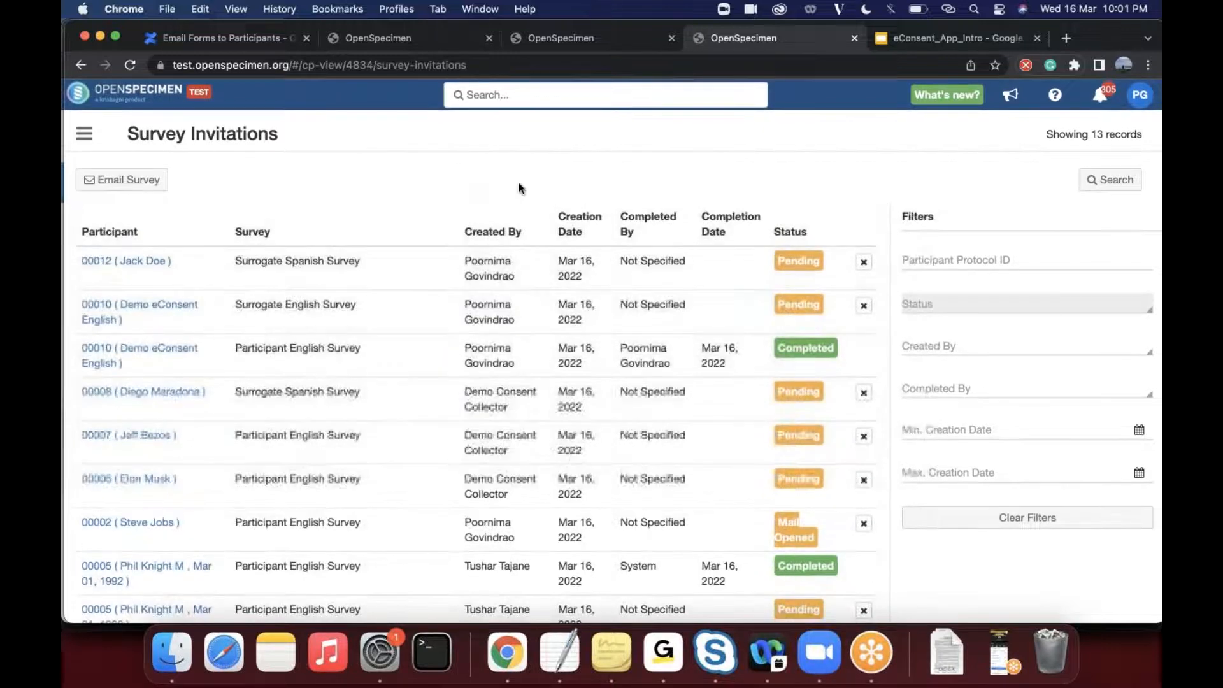
pyautogui.click(540, 135)
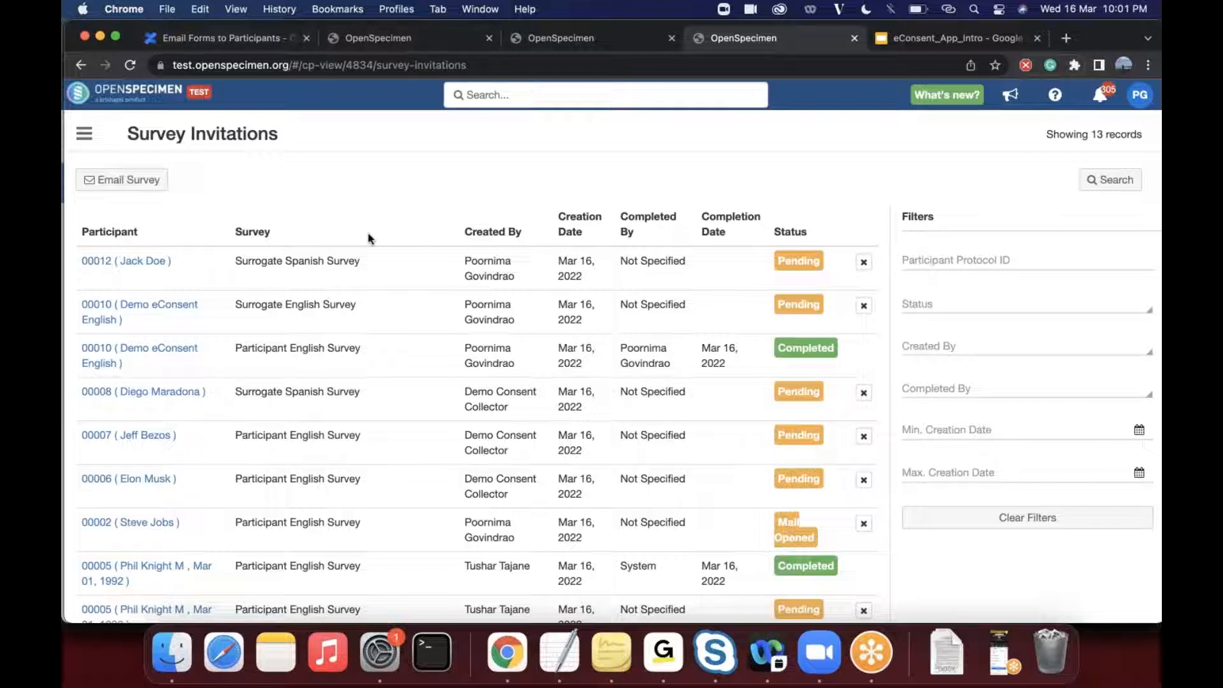
pyautogui.click(83, 136)
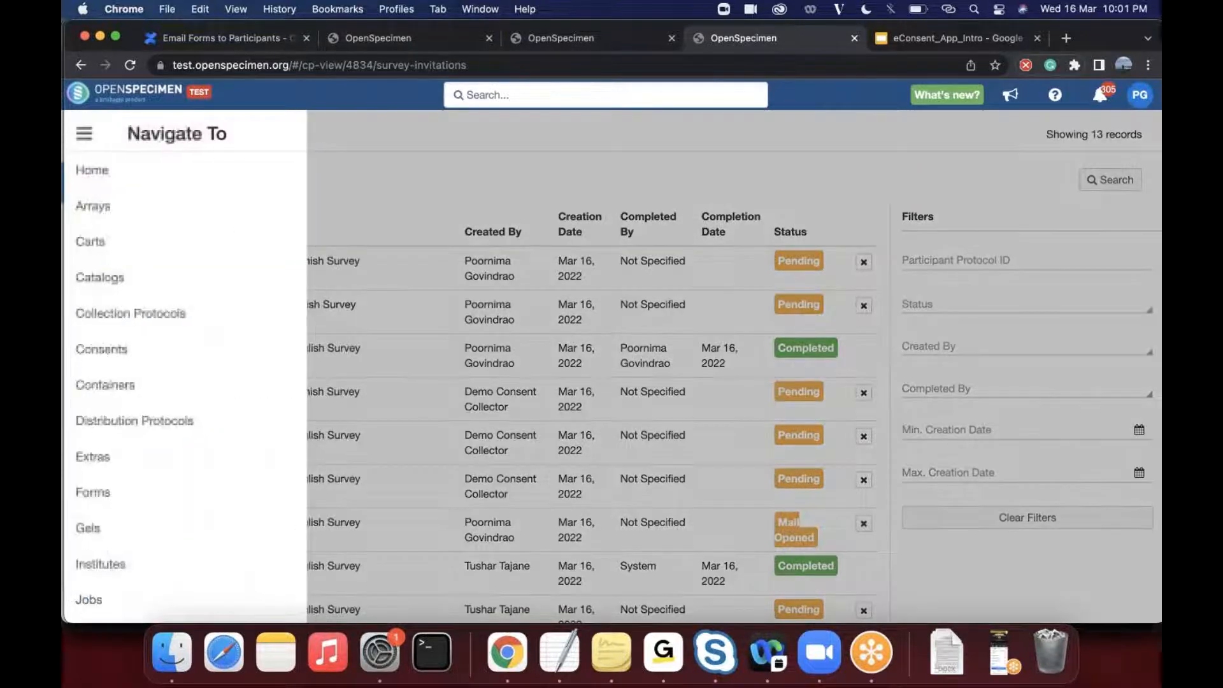
pyautogui.click(389, 200)
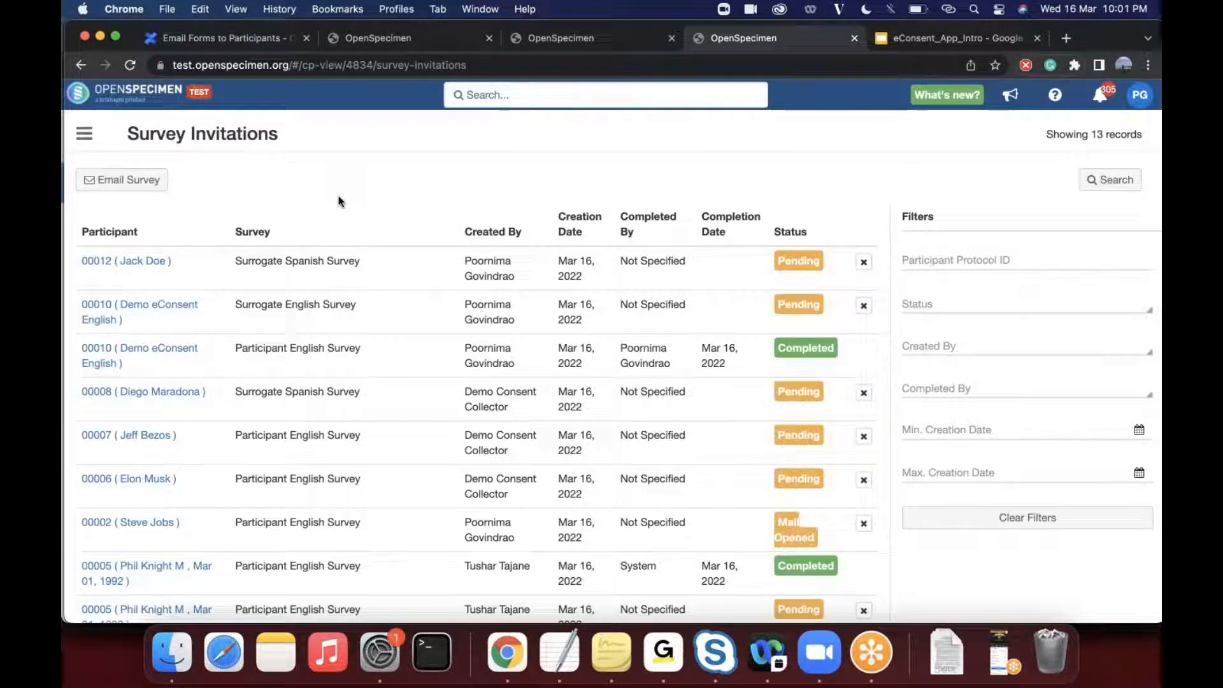
pyautogui.click(85, 136)
pyautogui.click(84, 135)
pyautogui.click(79, 65)
pyautogui.click(79, 65)
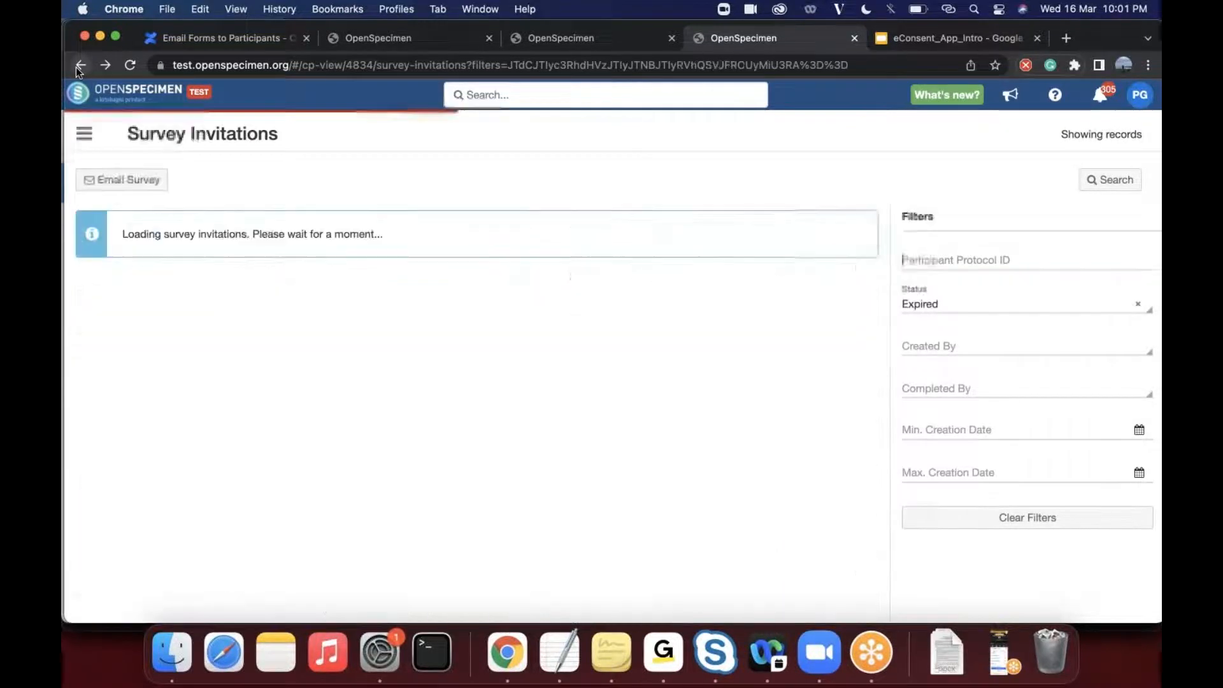
pyautogui.click(78, 66)
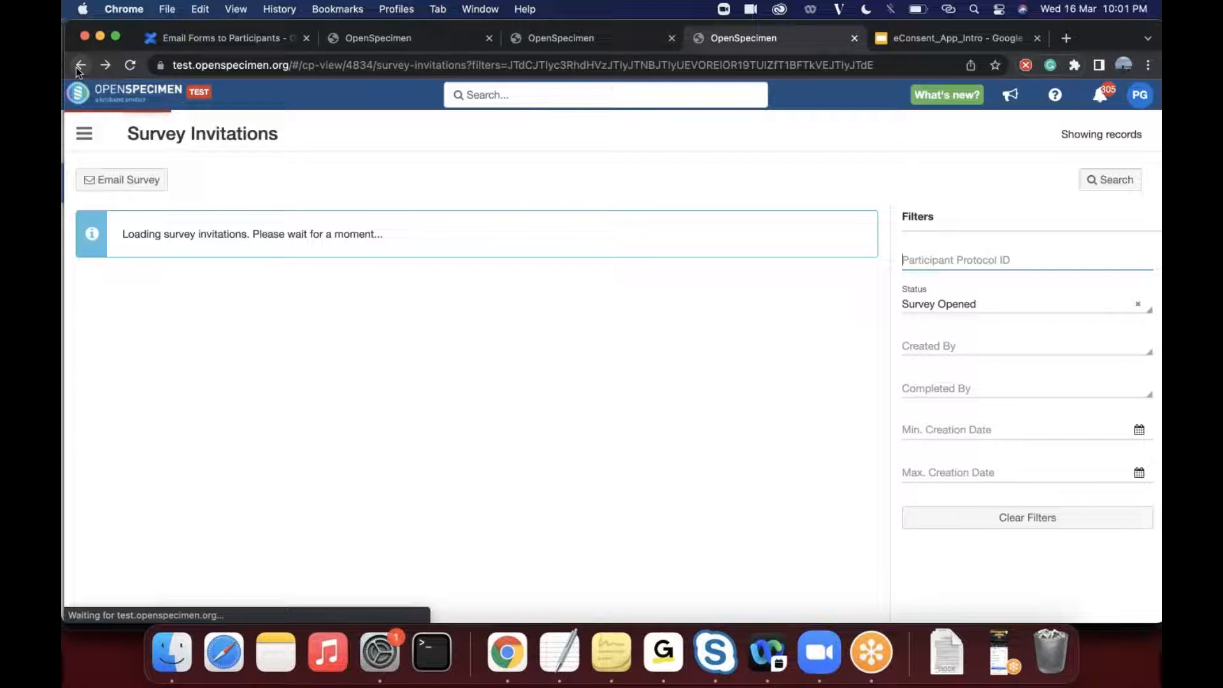
# - Open the DEMO - eConsent Project Test University protocol from the collection protocols list and generate its CP report
pyautogui.click(85, 134)
pyautogui.click(141, 313)
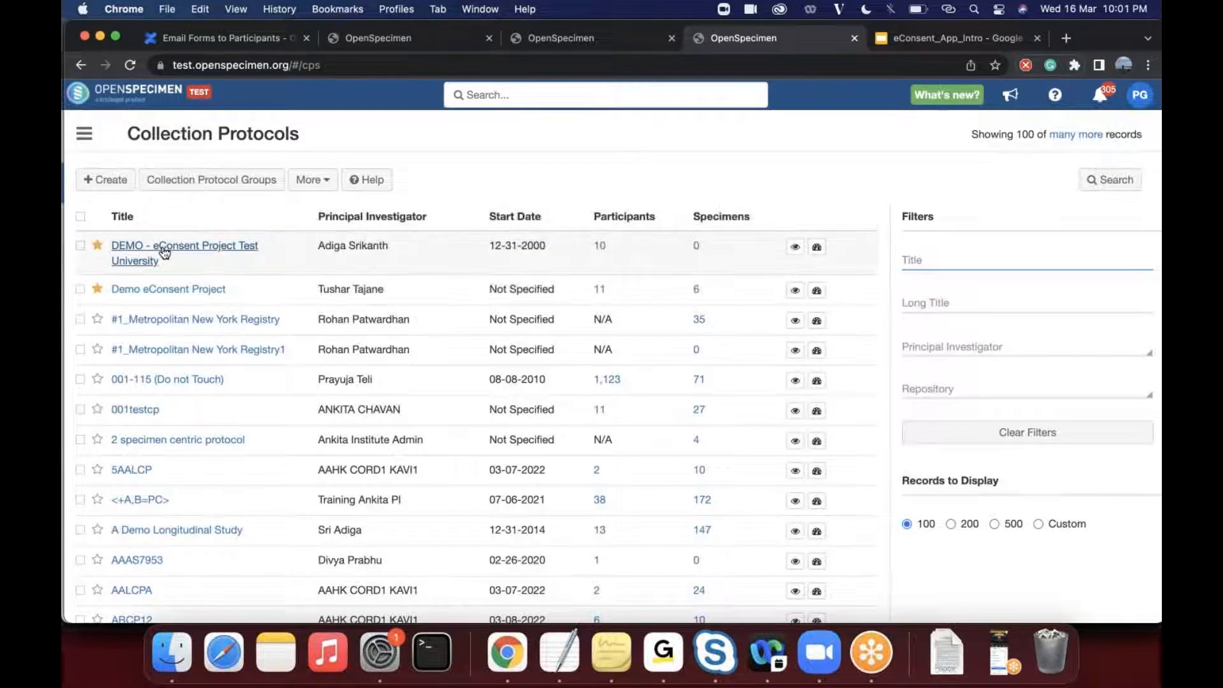
pyautogui.click(164, 247)
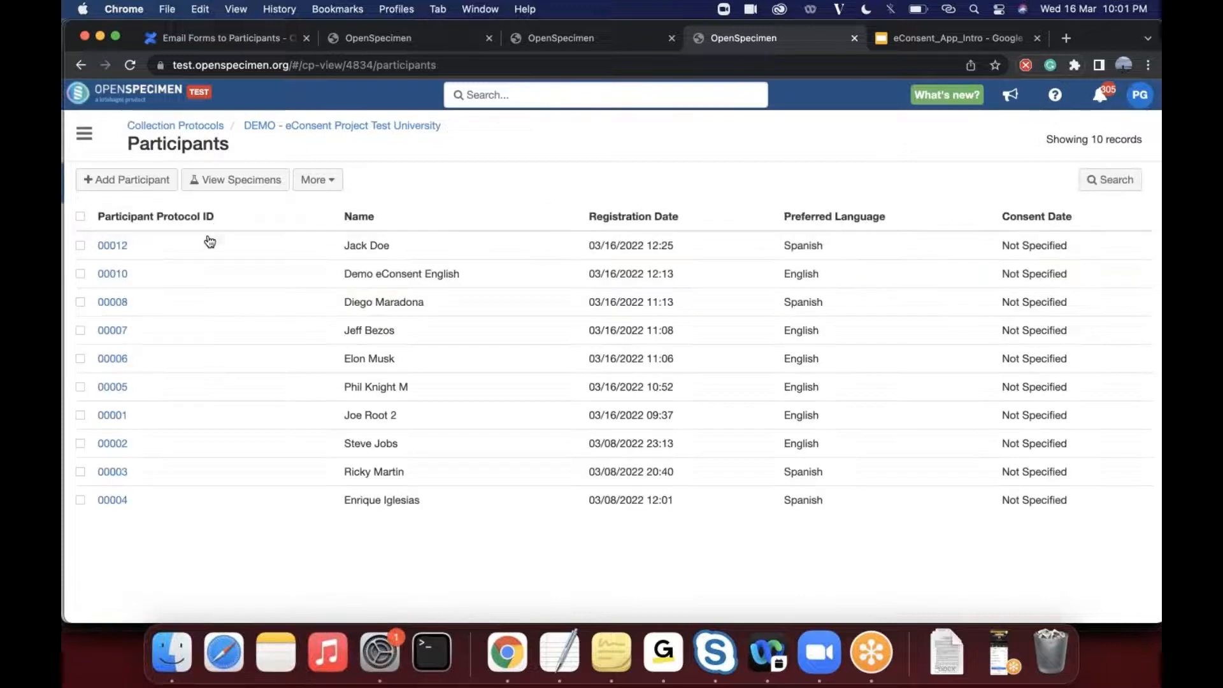
pyautogui.click(321, 186)
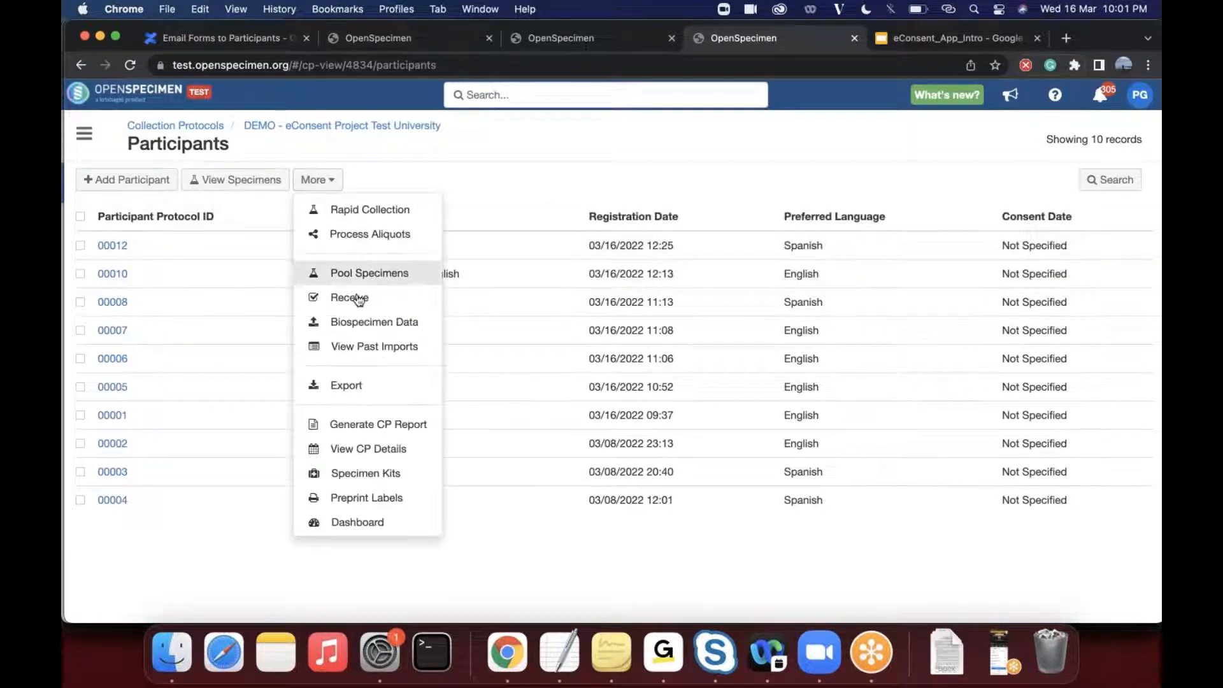
pyautogui.click(377, 427)
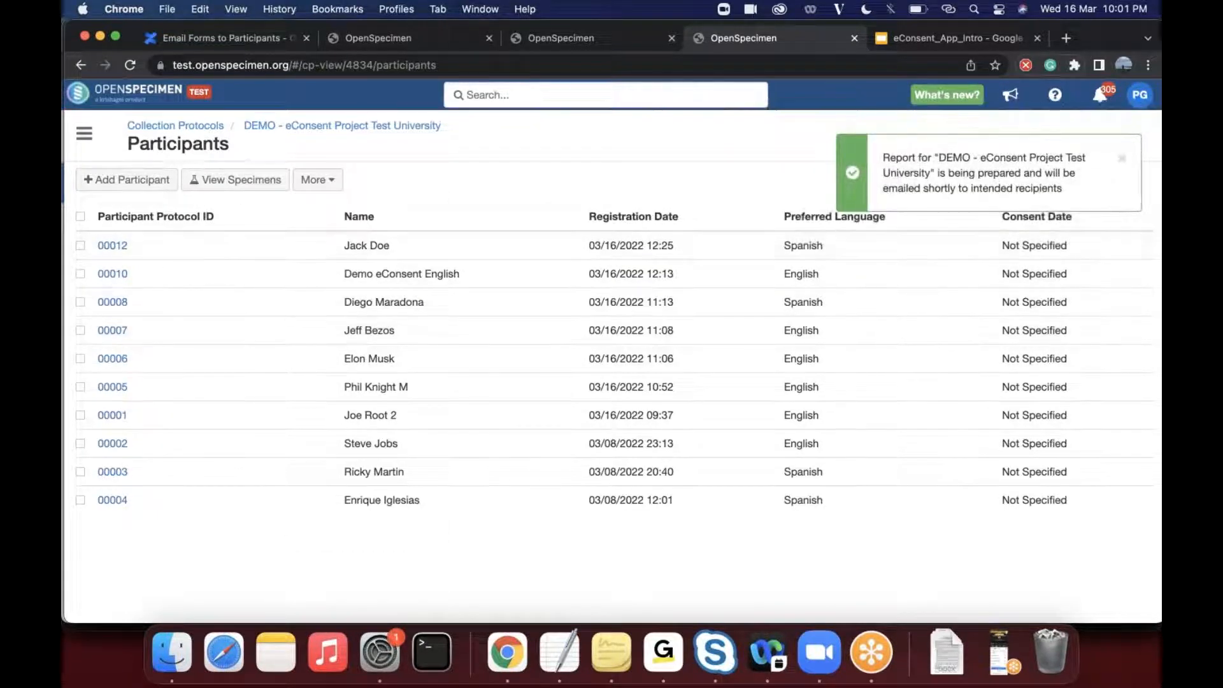
# - View the CP details of DEMO - eConsent Project Test University and open its survey settings
pyautogui.click(317, 181)
pyautogui.click(369, 448)
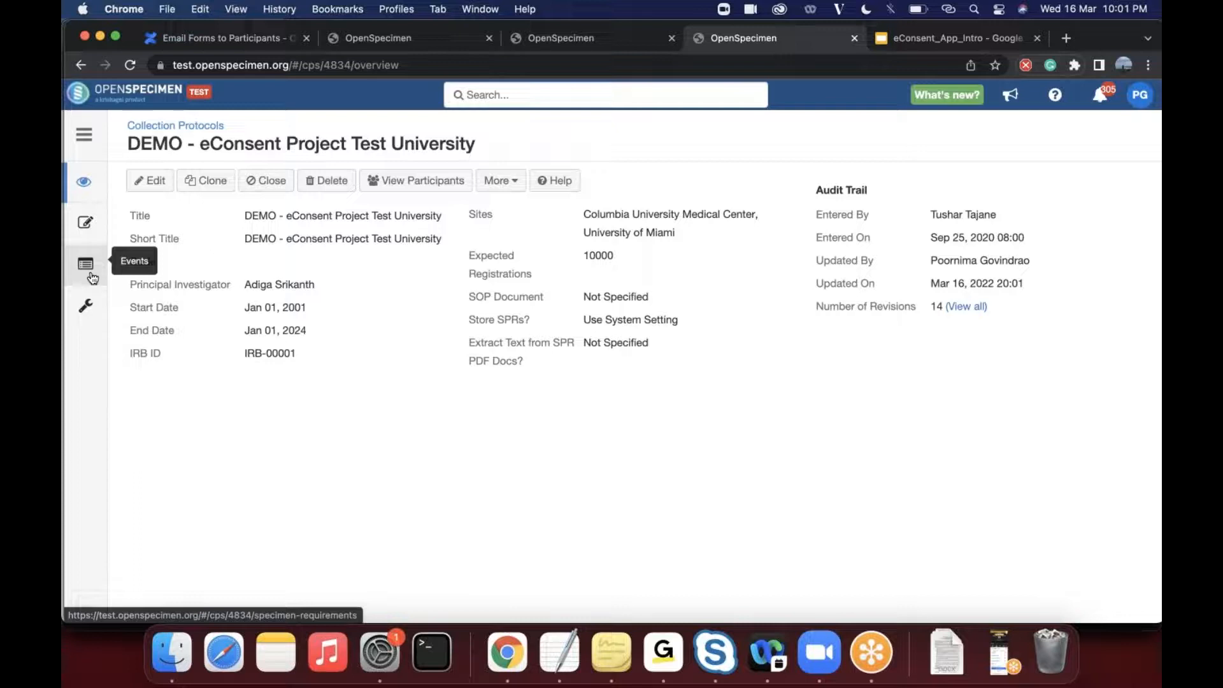
pyautogui.click(86, 307)
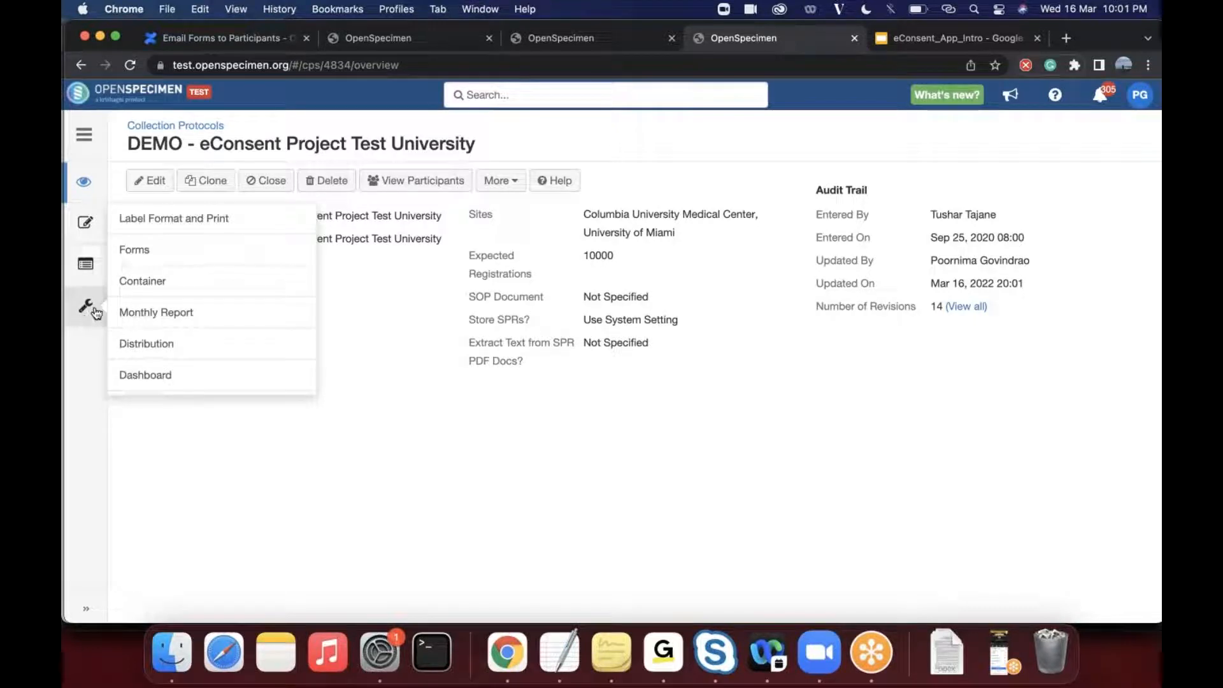
pyautogui.scroll(-5, 169, 323)
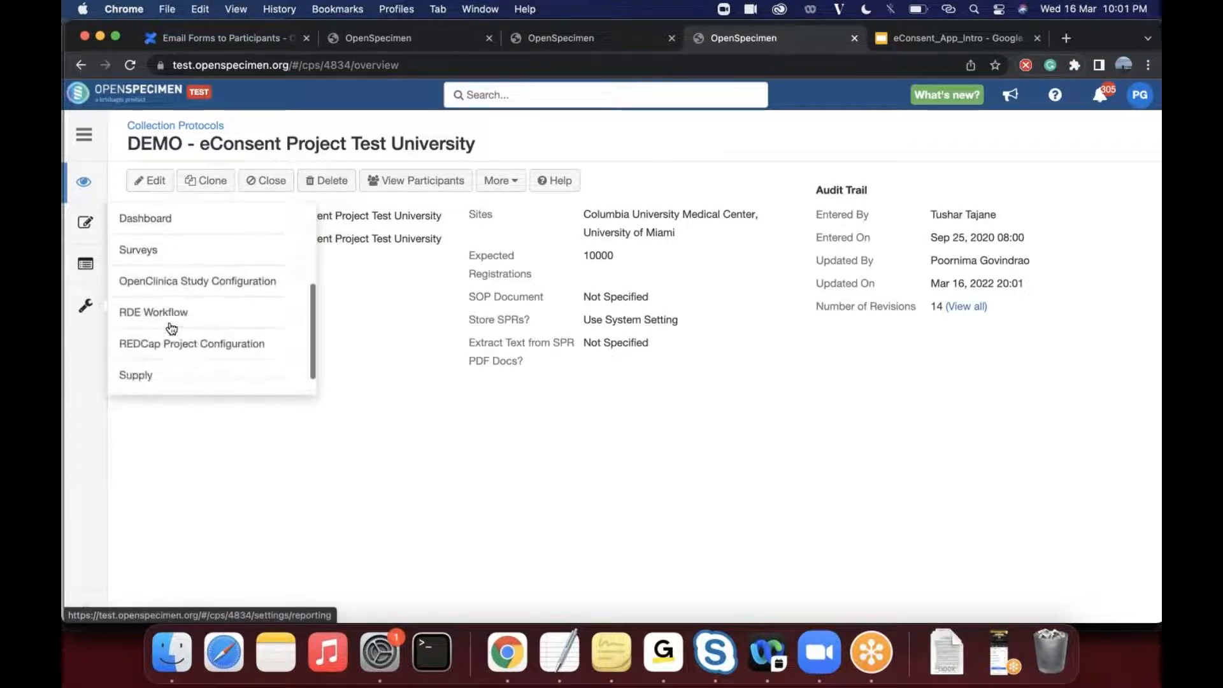
pyautogui.click(168, 236)
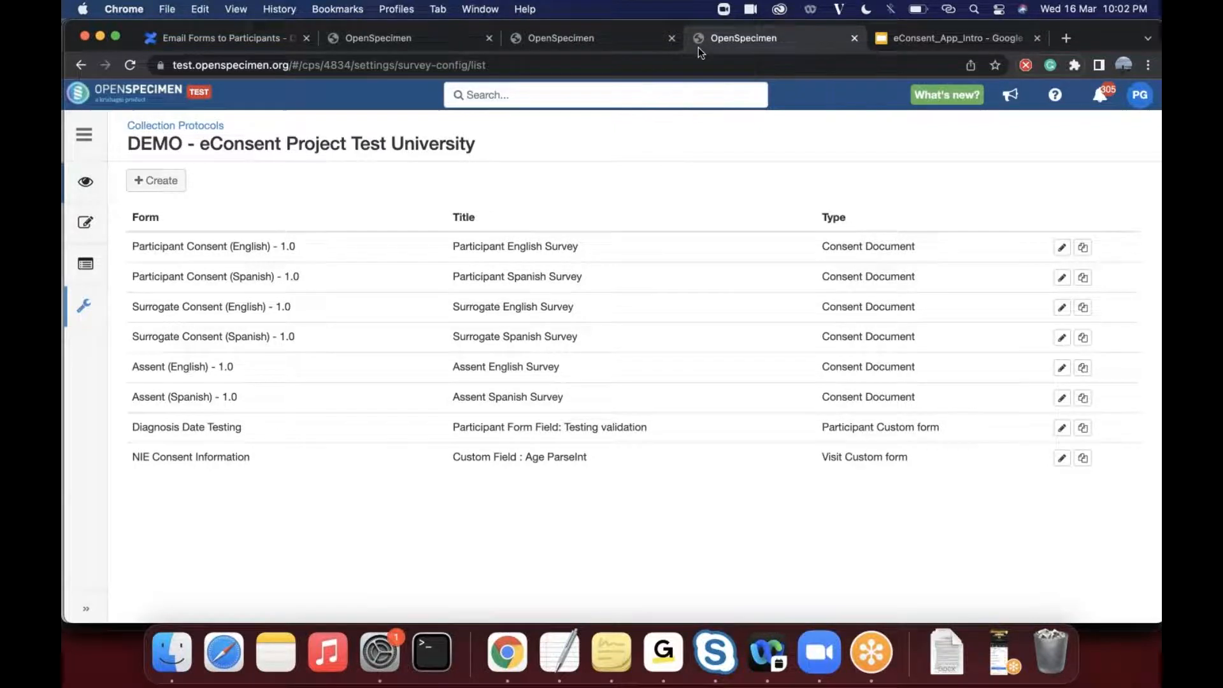
# - Advance the eConsent_App_Intro presentation to the Validation Rules to Collect Specimens slide, and return to OpenSpecimen to open this protocol's consent validations
pyautogui.hotkey('ctrl', 'Tab')
pyautogui.press('Down')
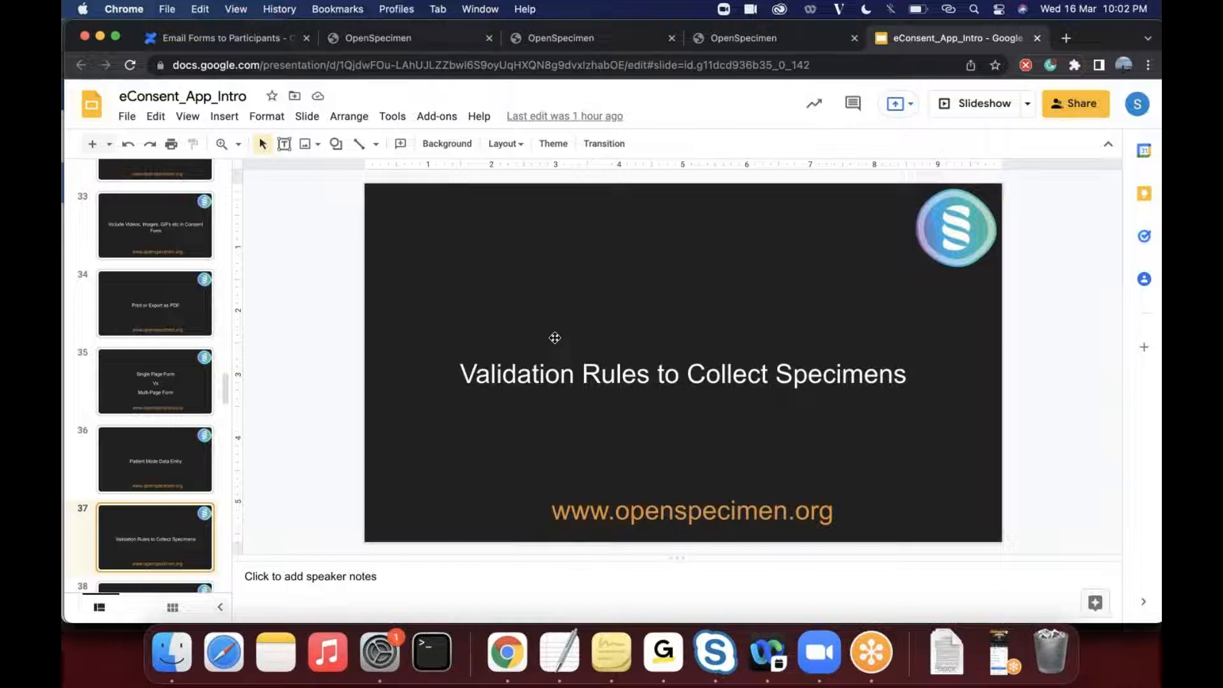
pyautogui.click(702, 37)
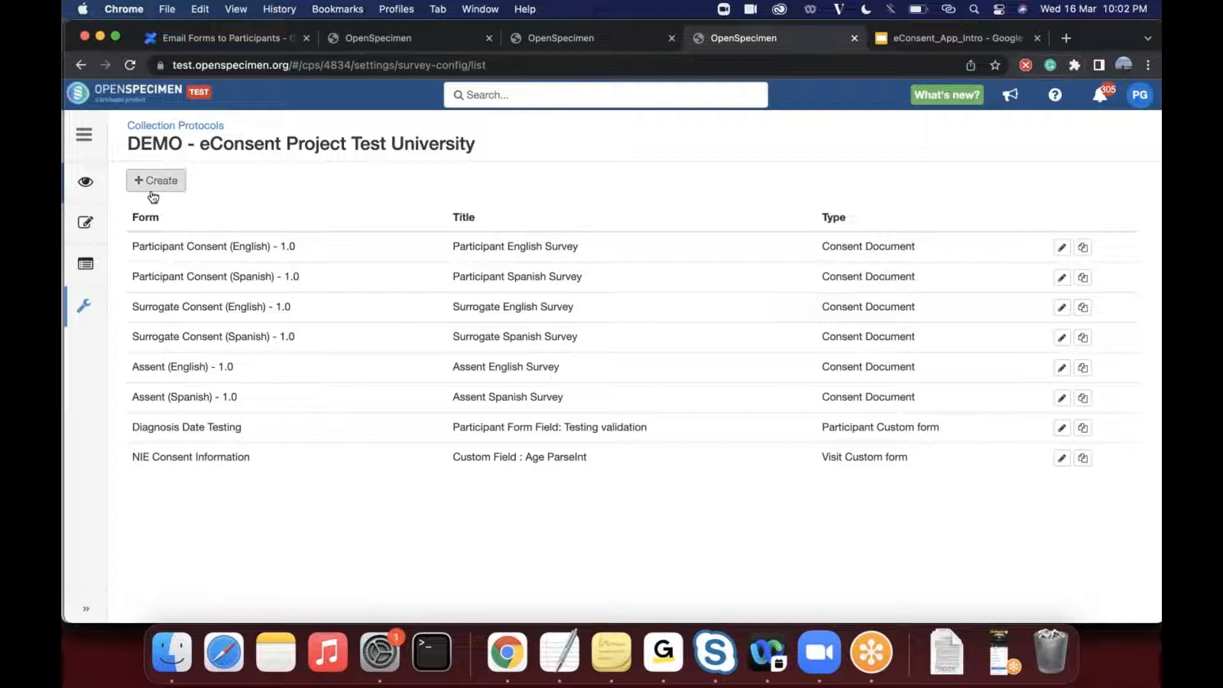
pyautogui.click(89, 223)
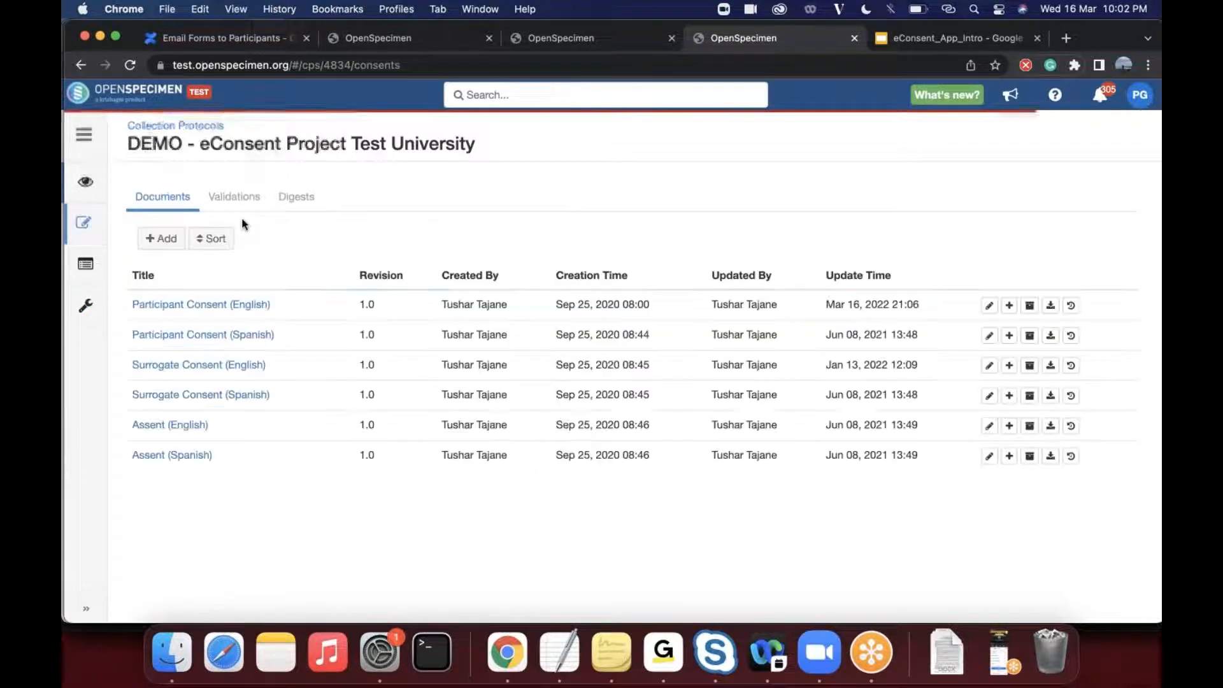
pyautogui.click(241, 199)
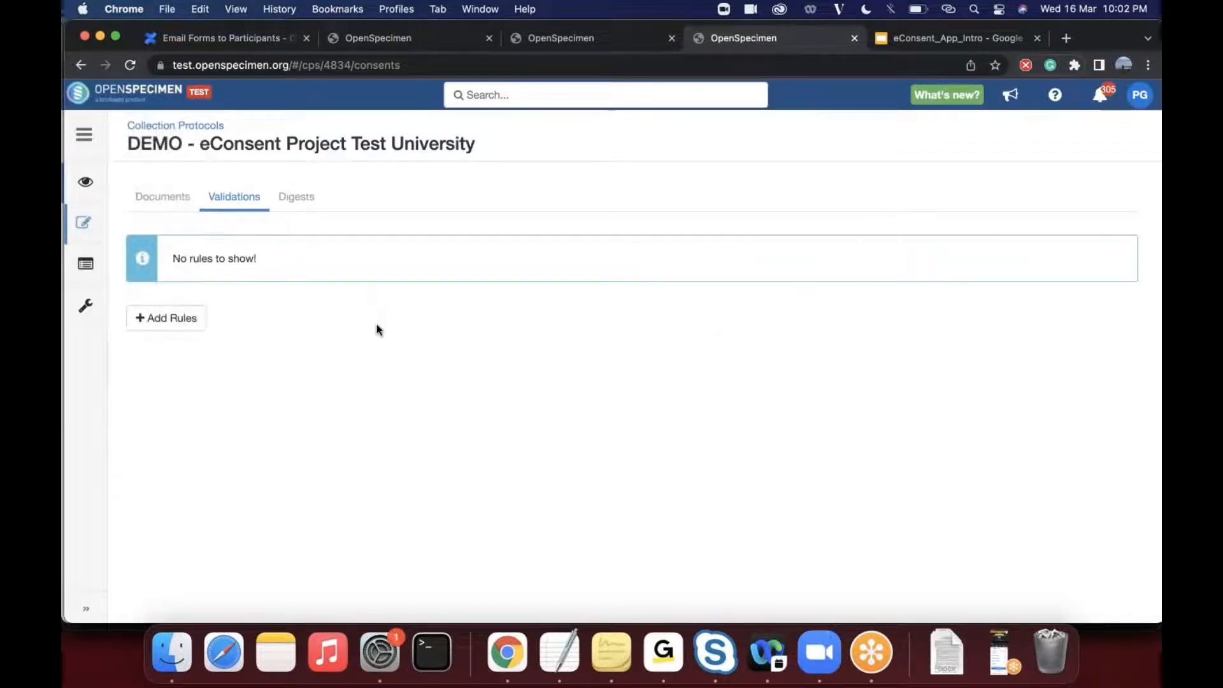
# - Open the Demo eConsent Project protocol's details and display its consent validation rules
pyautogui.click(168, 127)
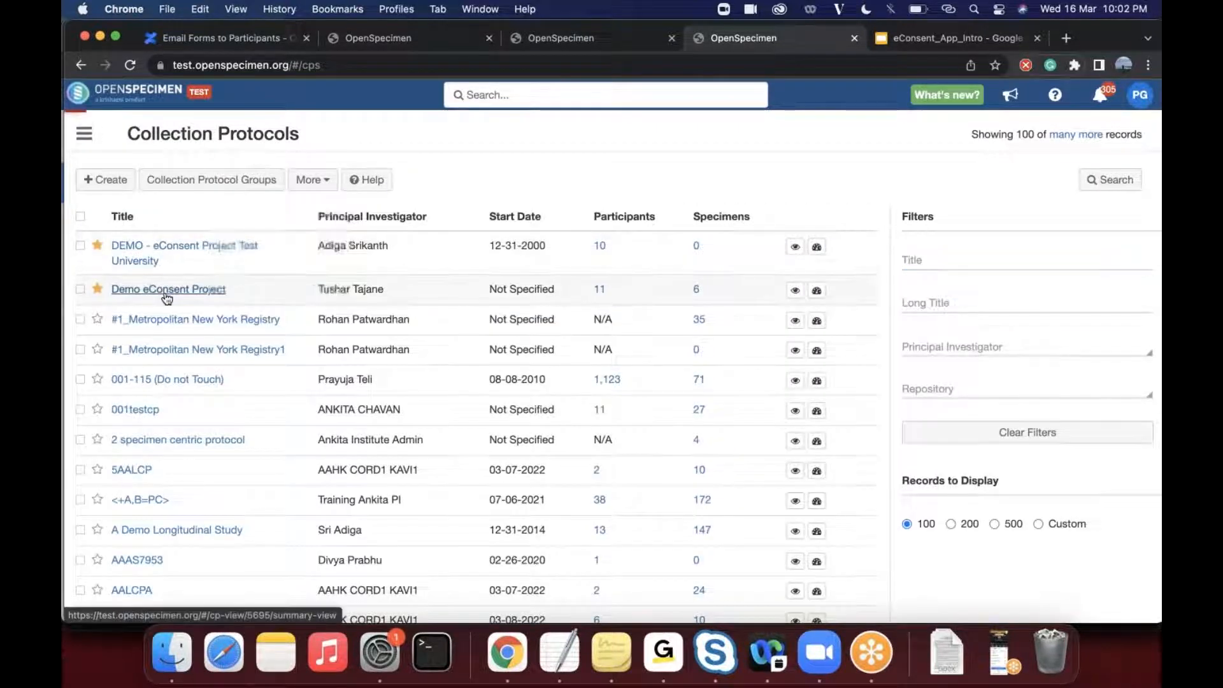
pyautogui.click(167, 290)
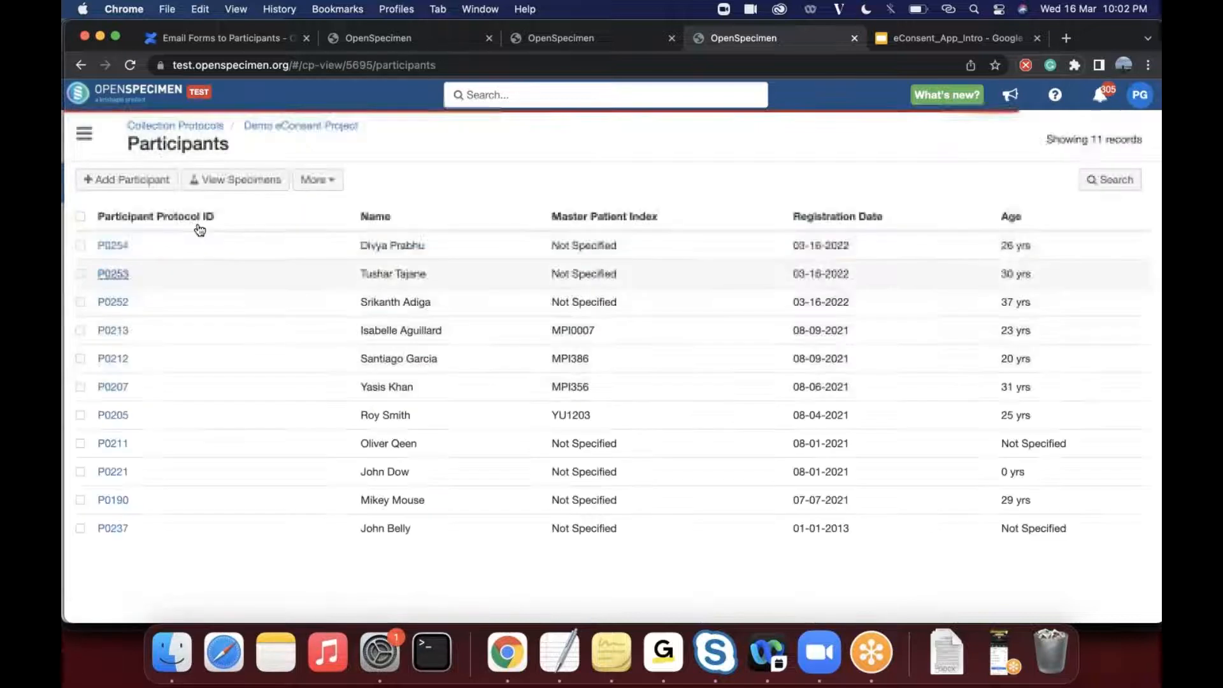
pyautogui.click(320, 180)
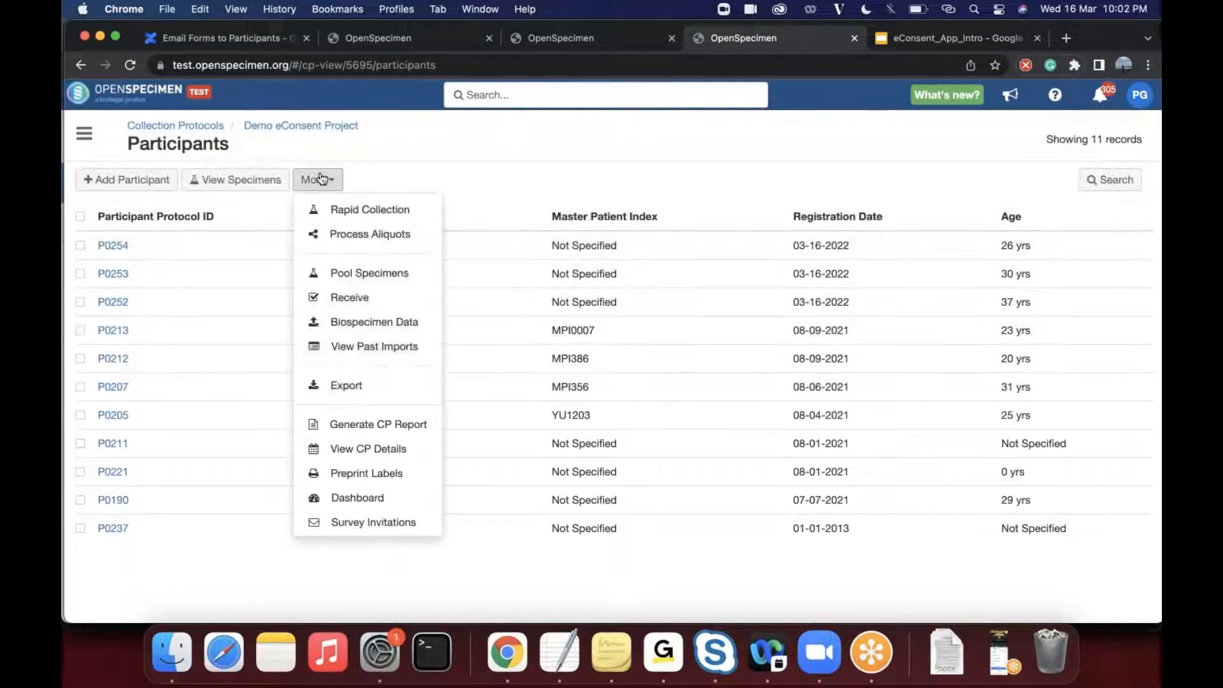
pyautogui.click(388, 455)
pyautogui.click(83, 222)
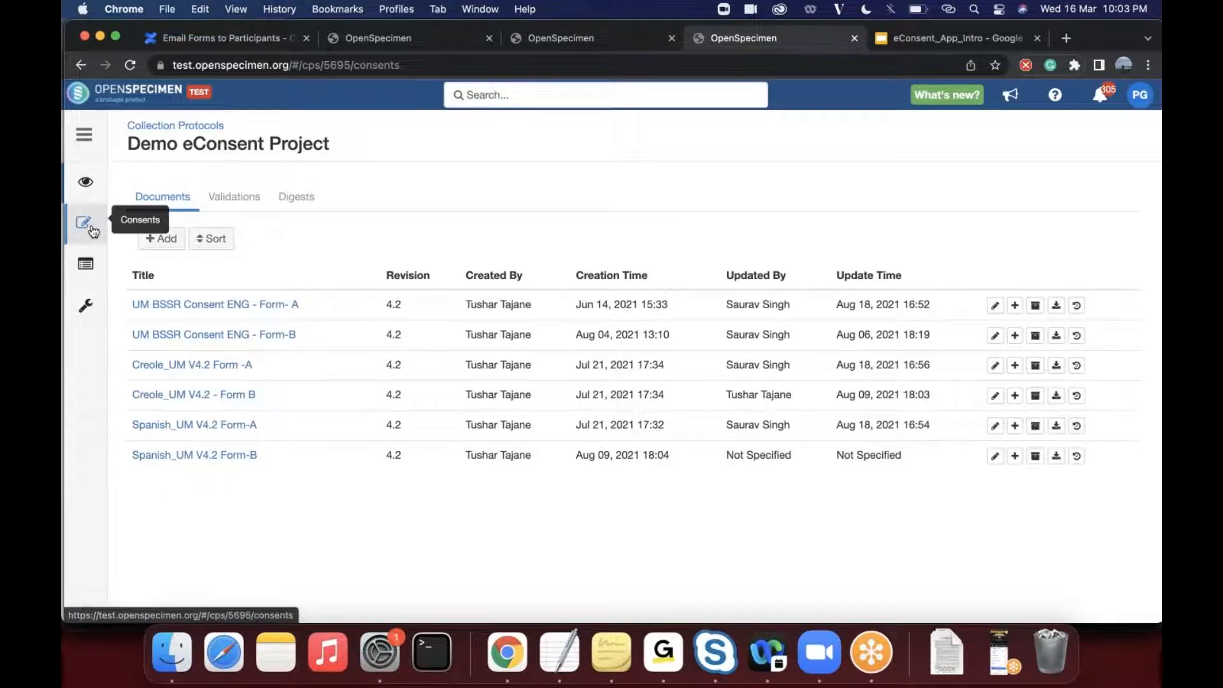
pyautogui.click(247, 206)
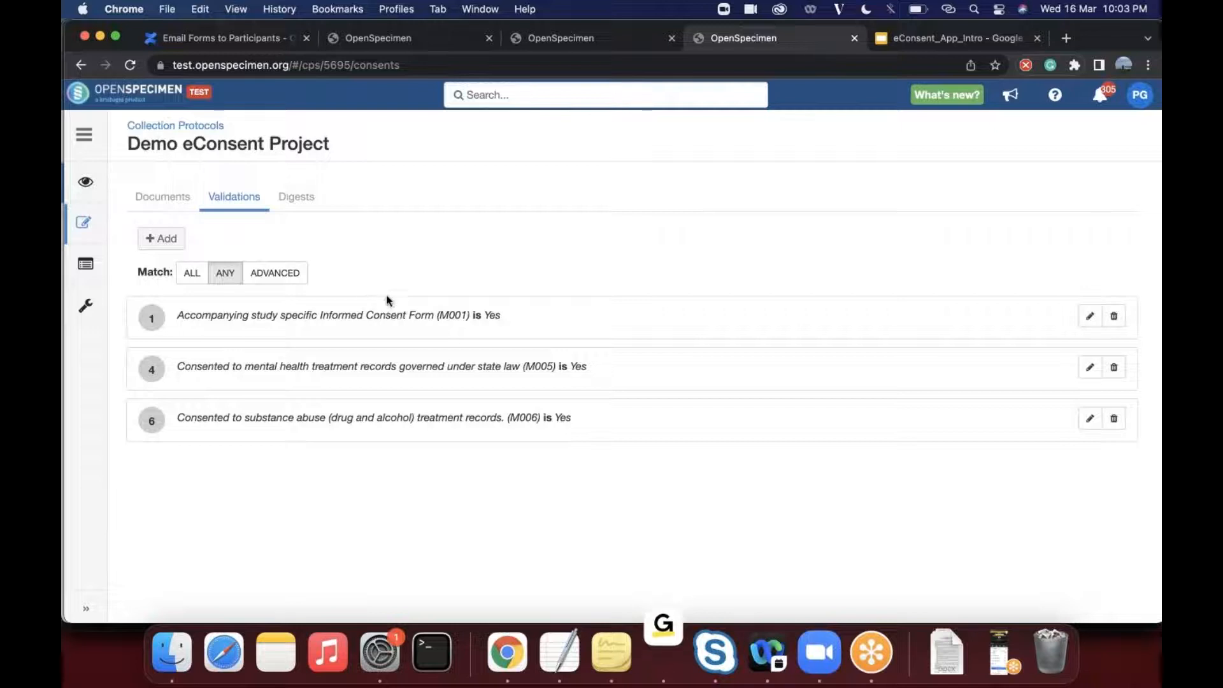
# - Examine the Demo eConsent Project's consent validation rules and their match setting at an enlarged view
pyautogui.scroll(3, 389, 295)
pyautogui.hscroll(-3, 389, 300)
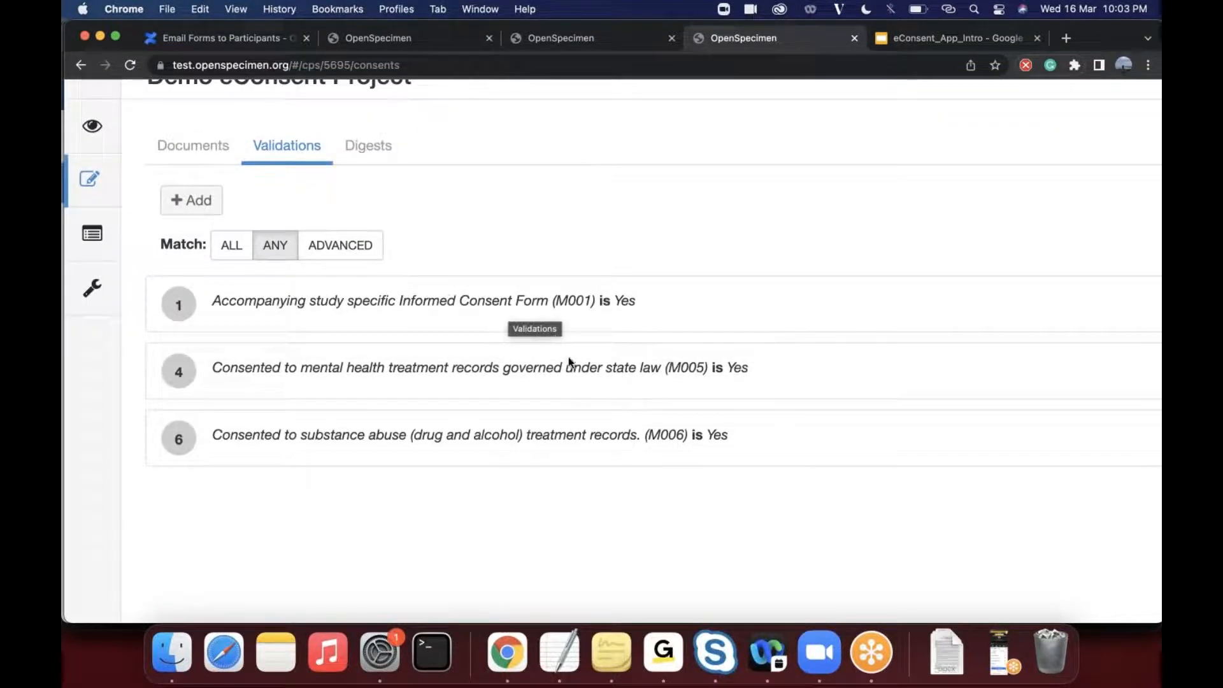
pyautogui.hscroll(2, 570, 380)
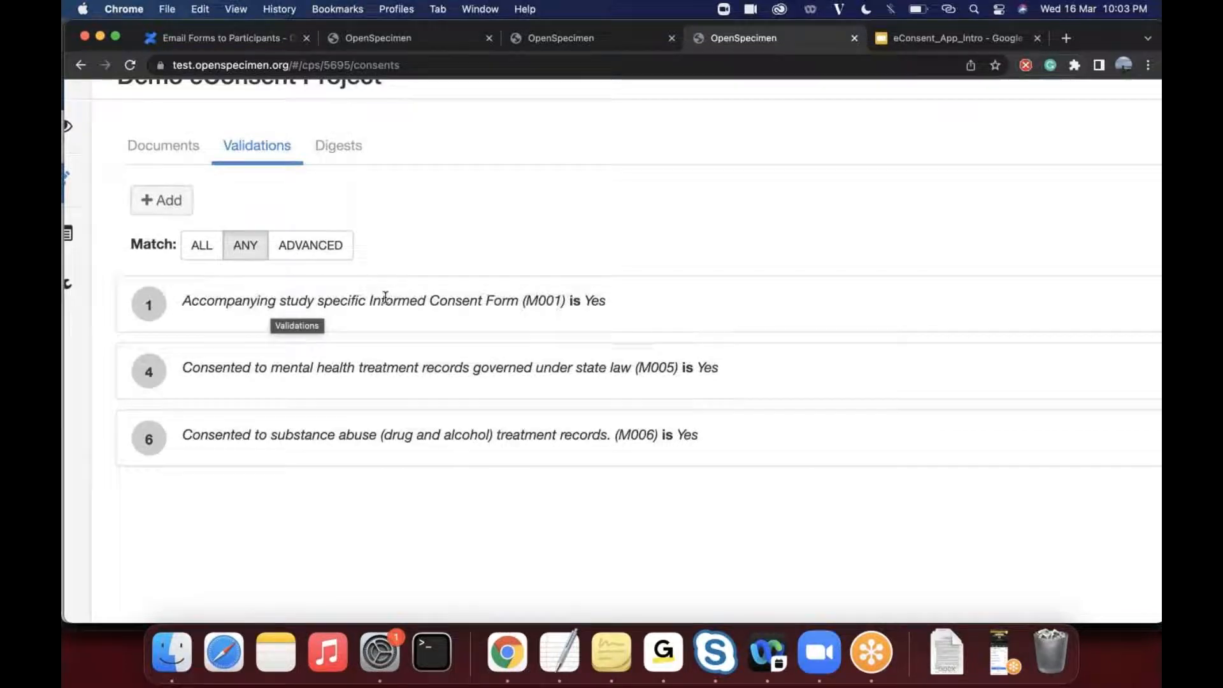
pyautogui.scroll(-2, 545, 470)
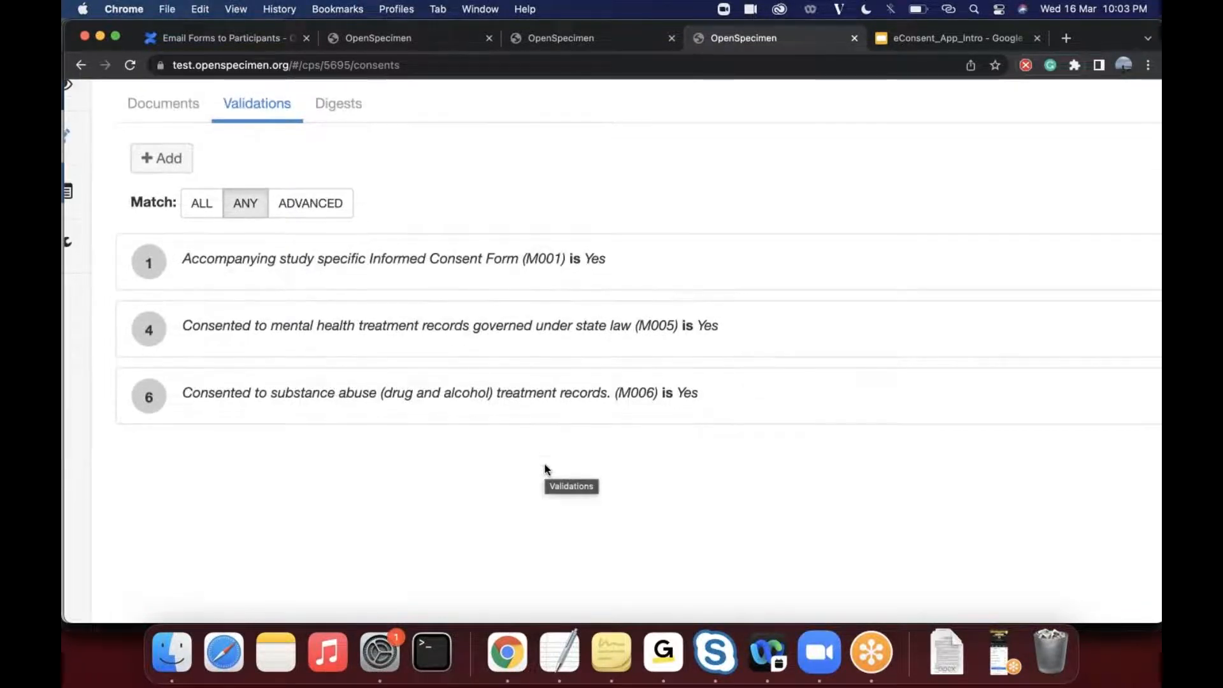
pyautogui.hscroll(2, 544, 472)
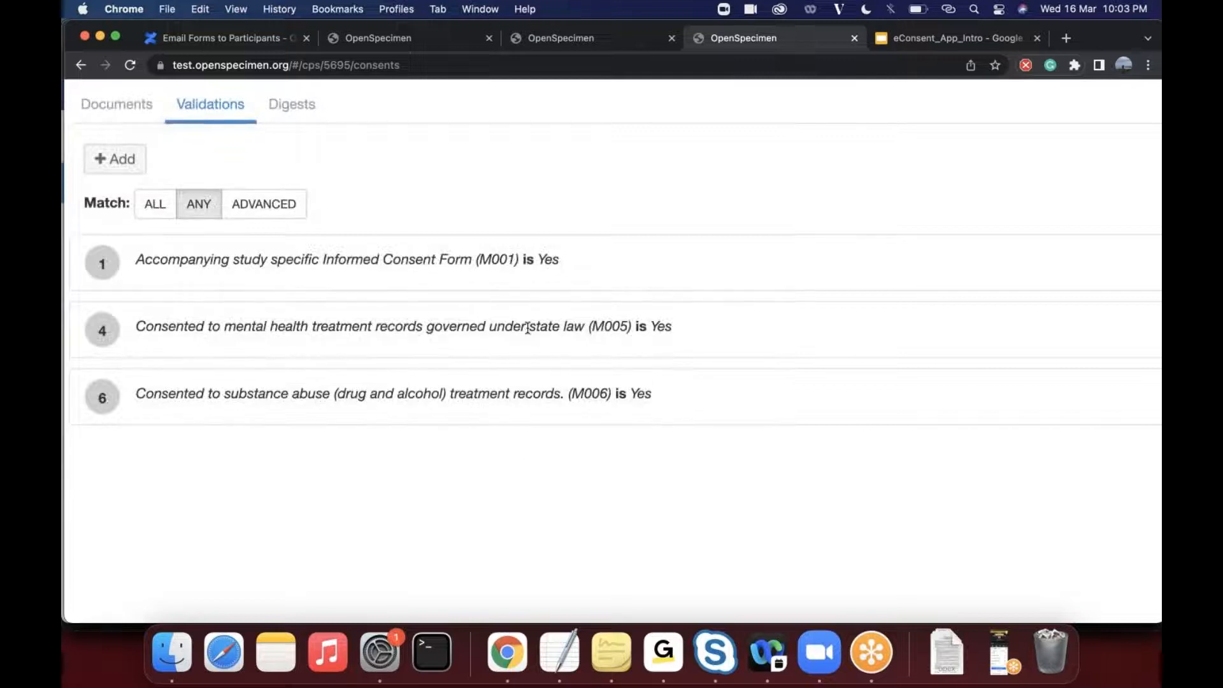
pyautogui.hscroll(1, 486, 442)
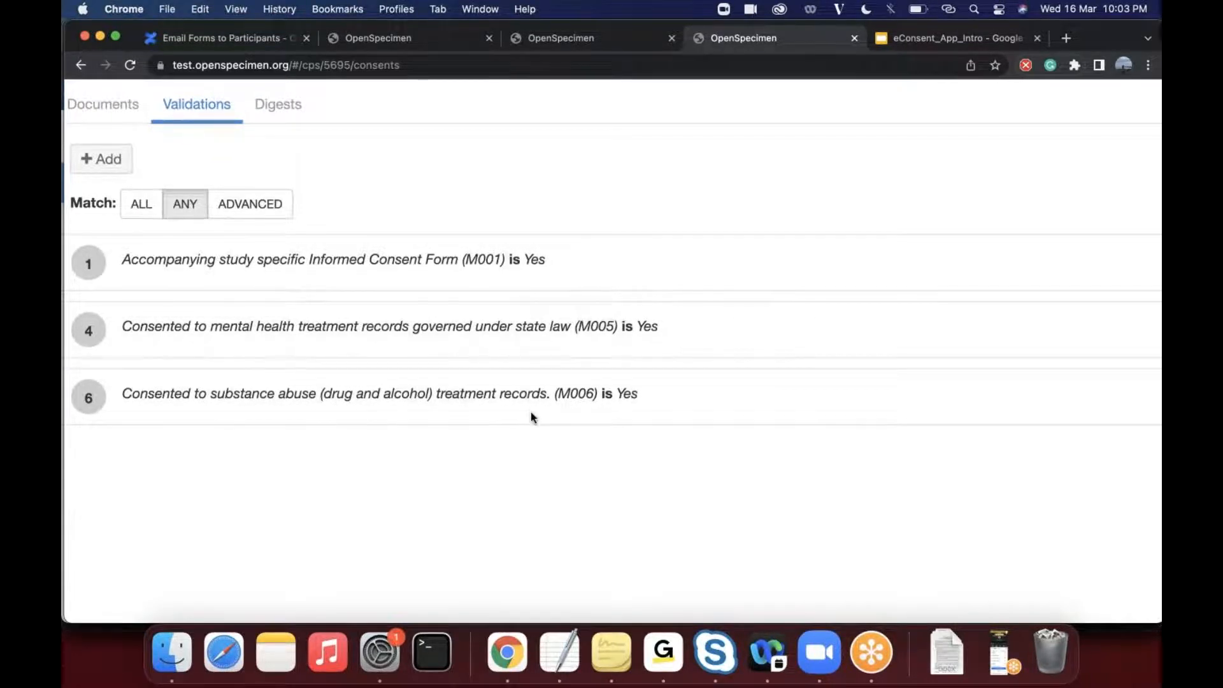
pyautogui.scroll(1, 530, 418)
pyautogui.hscroll(-1, 531, 418)
pyautogui.scroll(1, 530, 418)
pyautogui.hscroll(3, 530, 418)
pyautogui.hscroll(1, 530, 418)
pyautogui.hscroll(-5, 530, 418)
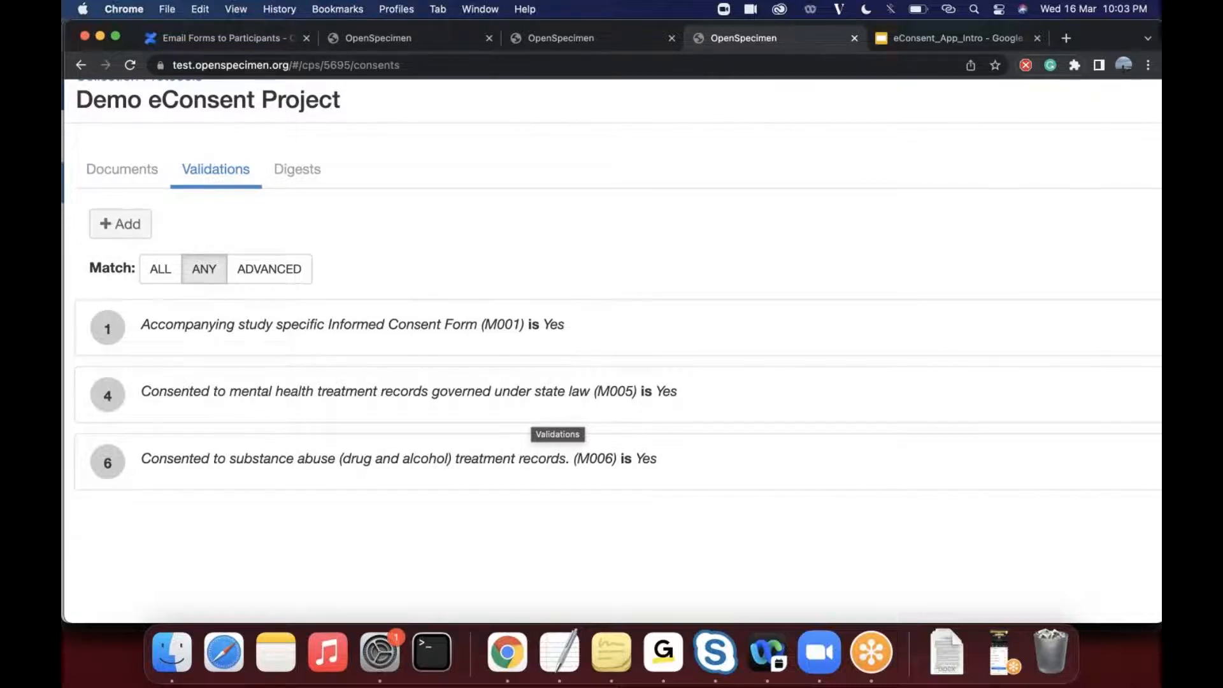
pyautogui.hscroll(-3, 530, 418)
pyautogui.scroll(1, 531, 418)
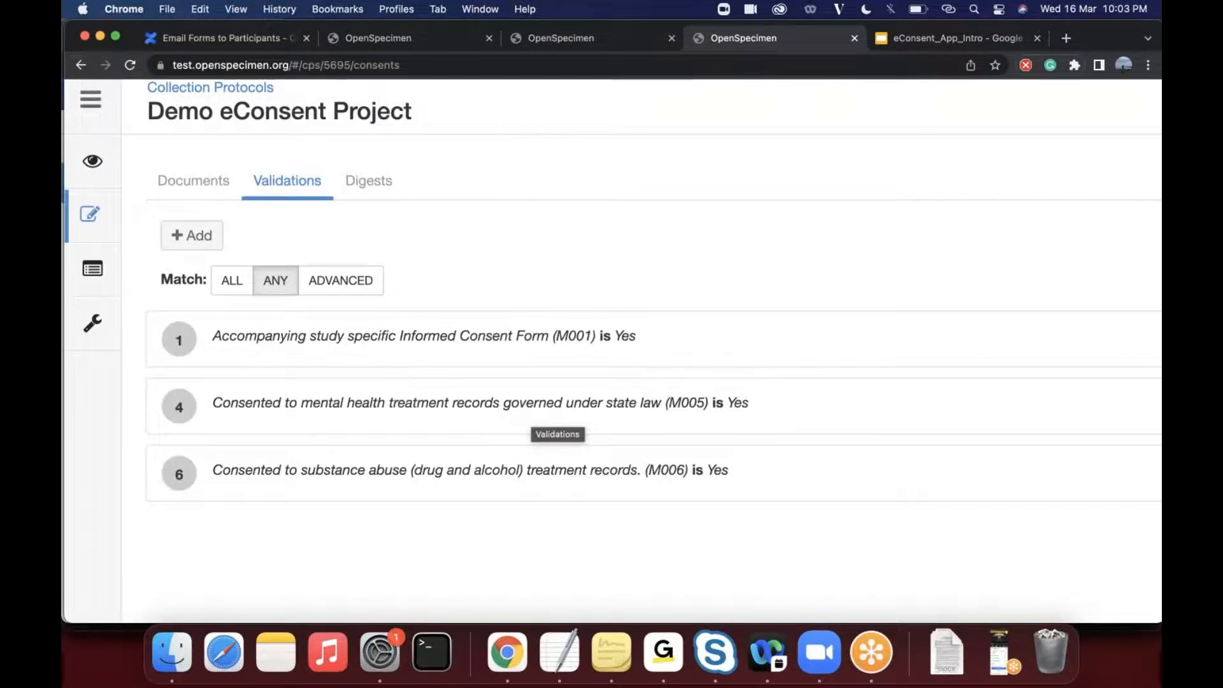
pyautogui.scroll(3, 530, 418)
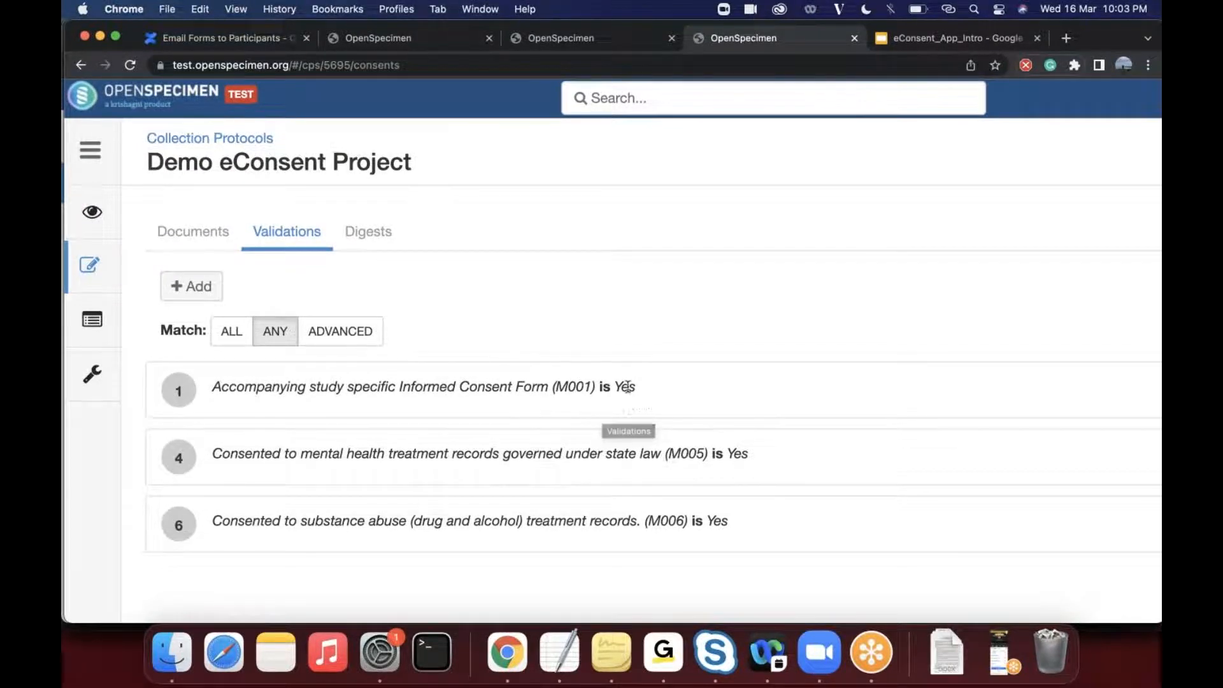
pyautogui.scroll(1, 574, 423)
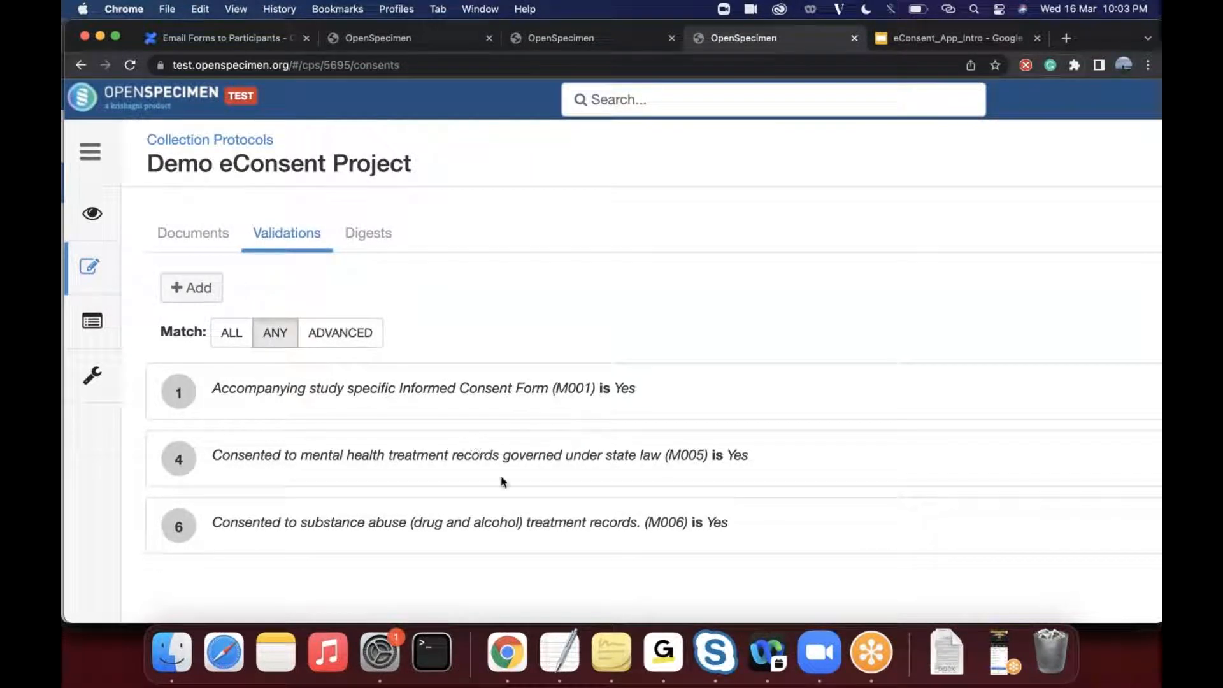
pyautogui.hscroll(1, 501, 475)
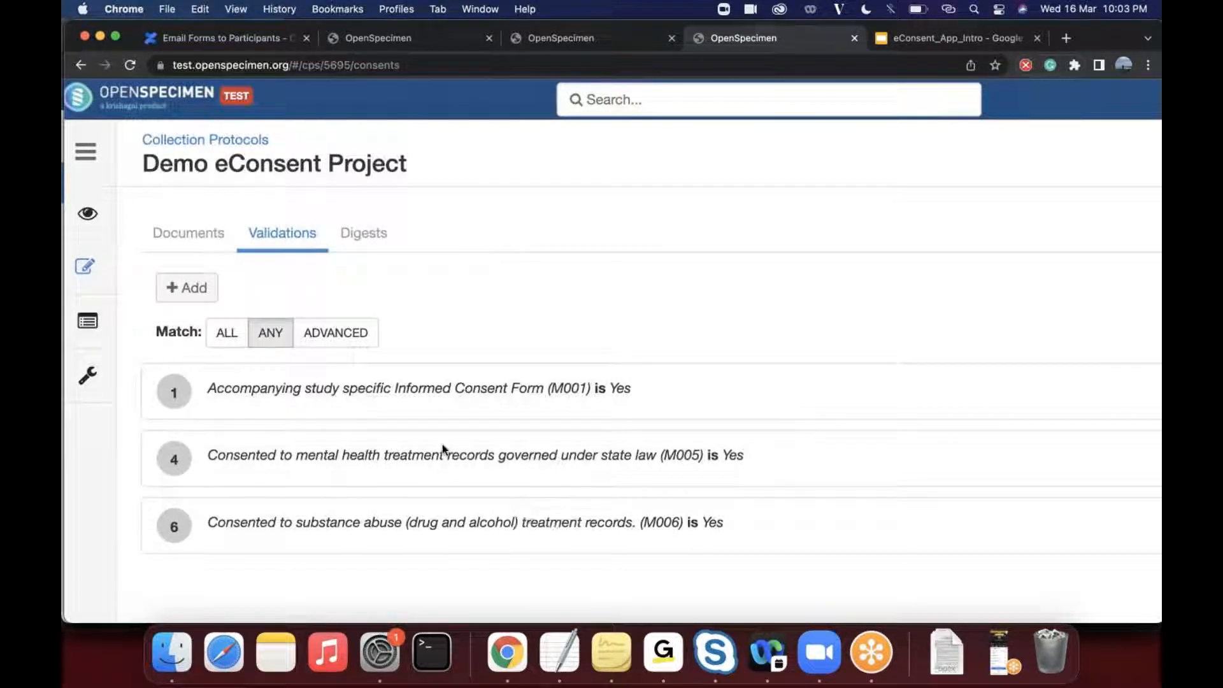
pyautogui.scroll(-2, 442, 445)
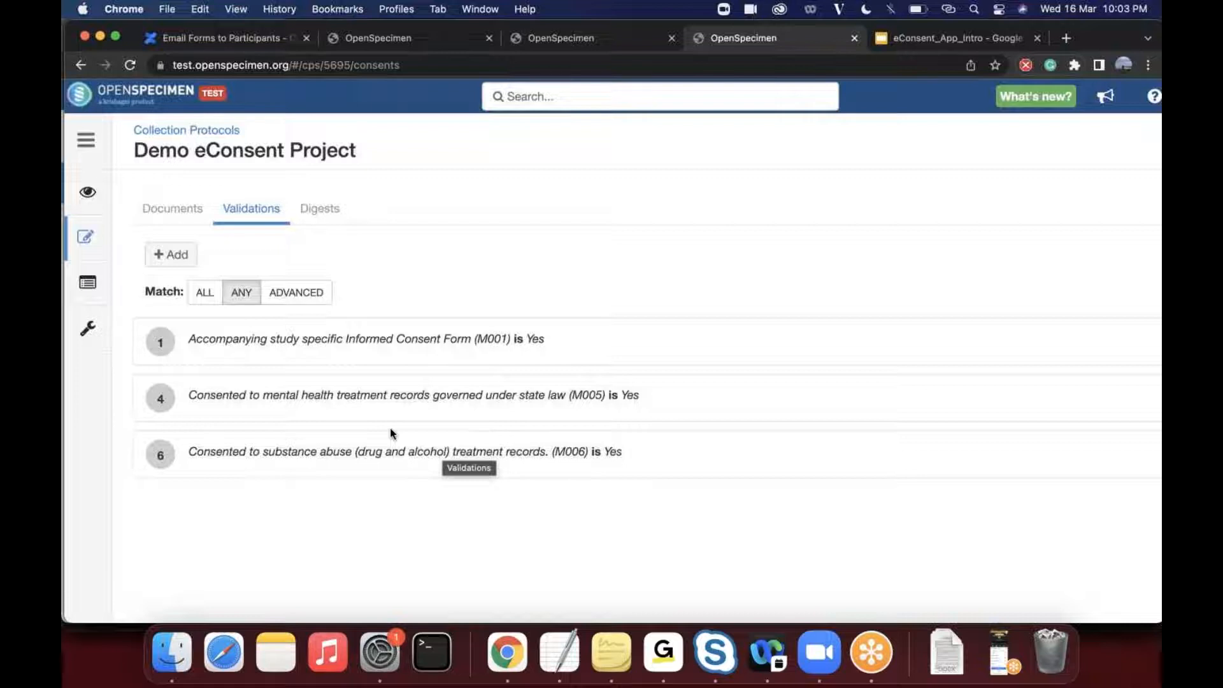
# - Switch to the Confluence documentation and open the Consent Validation page under eConsents
pyautogui.click(216, 45)
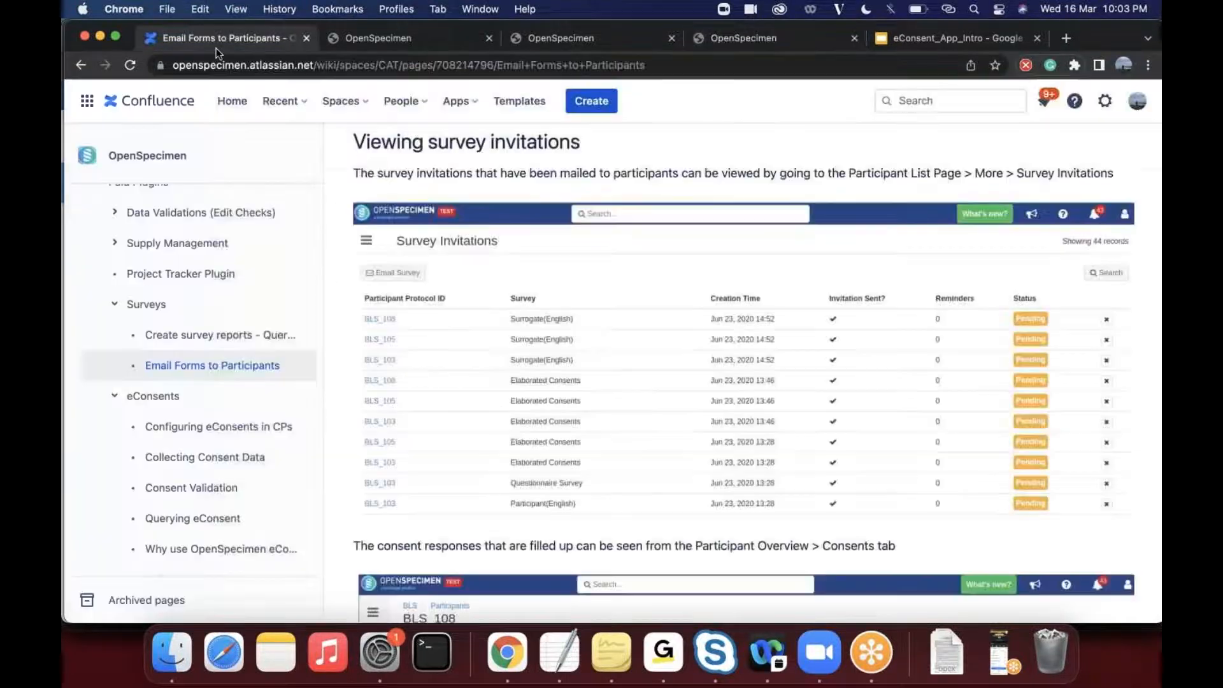
pyautogui.click(211, 430)
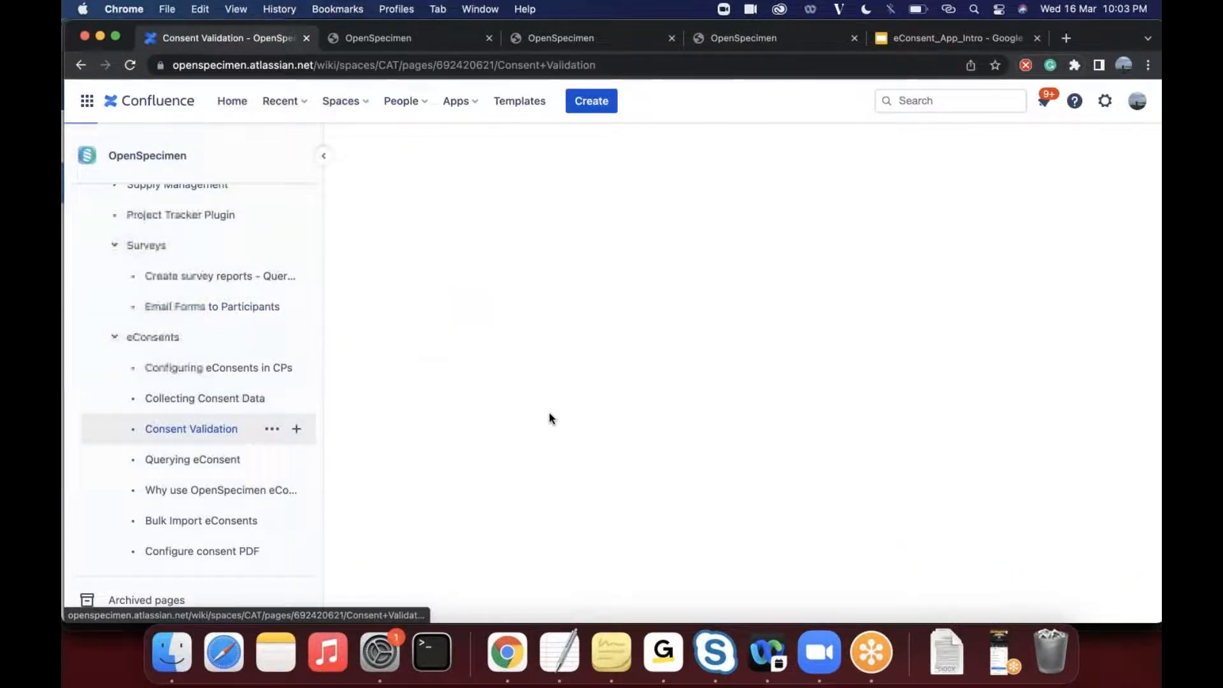
# - Review the Consent Validation page down to the advanced match example and enlarge its screenshot with the "(4 and 5) or 7" expression
pyautogui.scroll(-15, 739, 382)
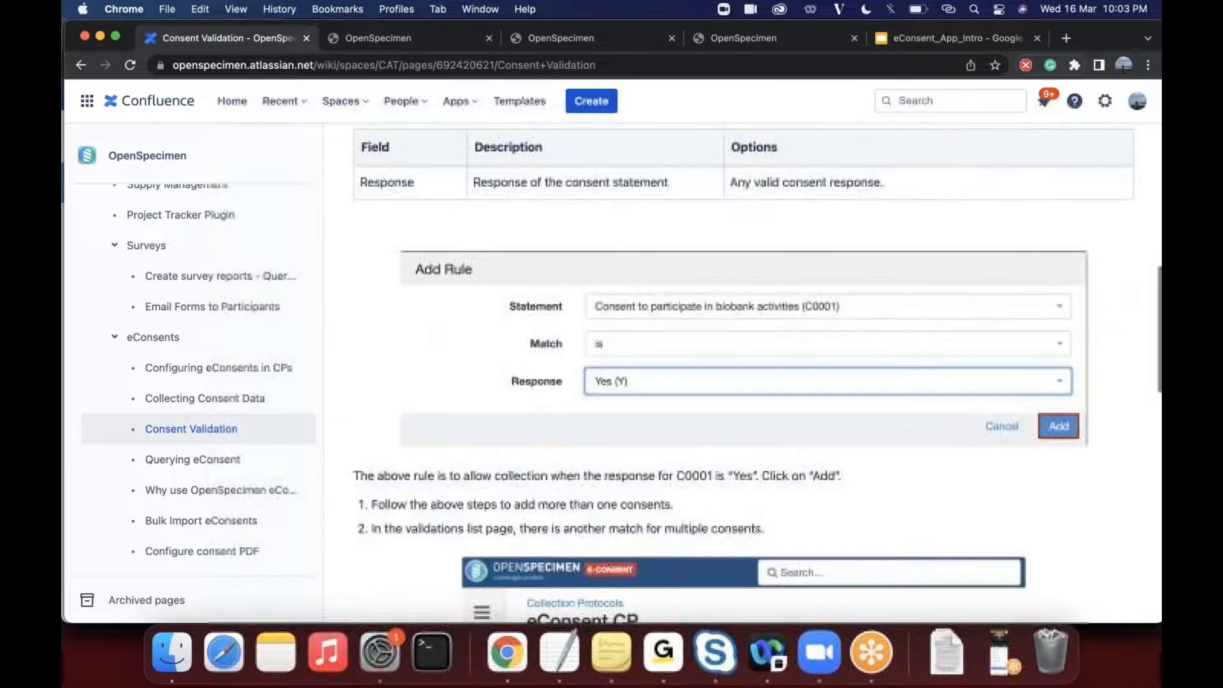
pyautogui.scroll(-2, 739, 373)
pyautogui.scroll(2, 740, 373)
pyautogui.scroll(-5, 739, 373)
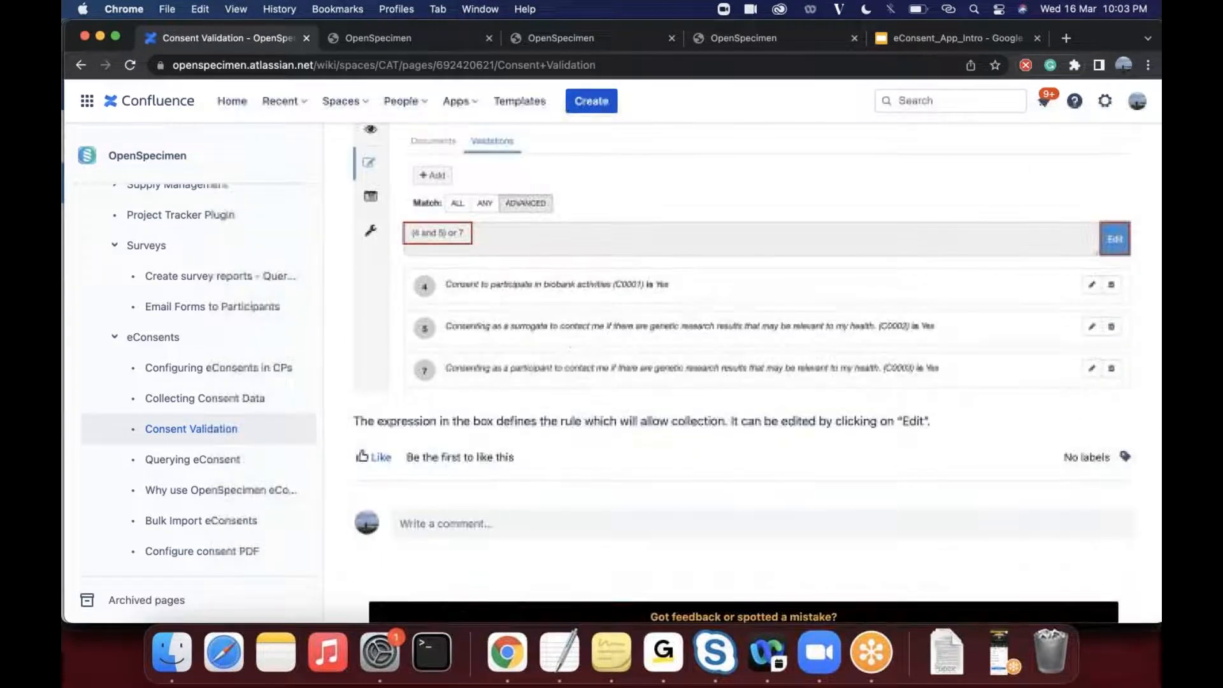
pyautogui.click(364, 375)
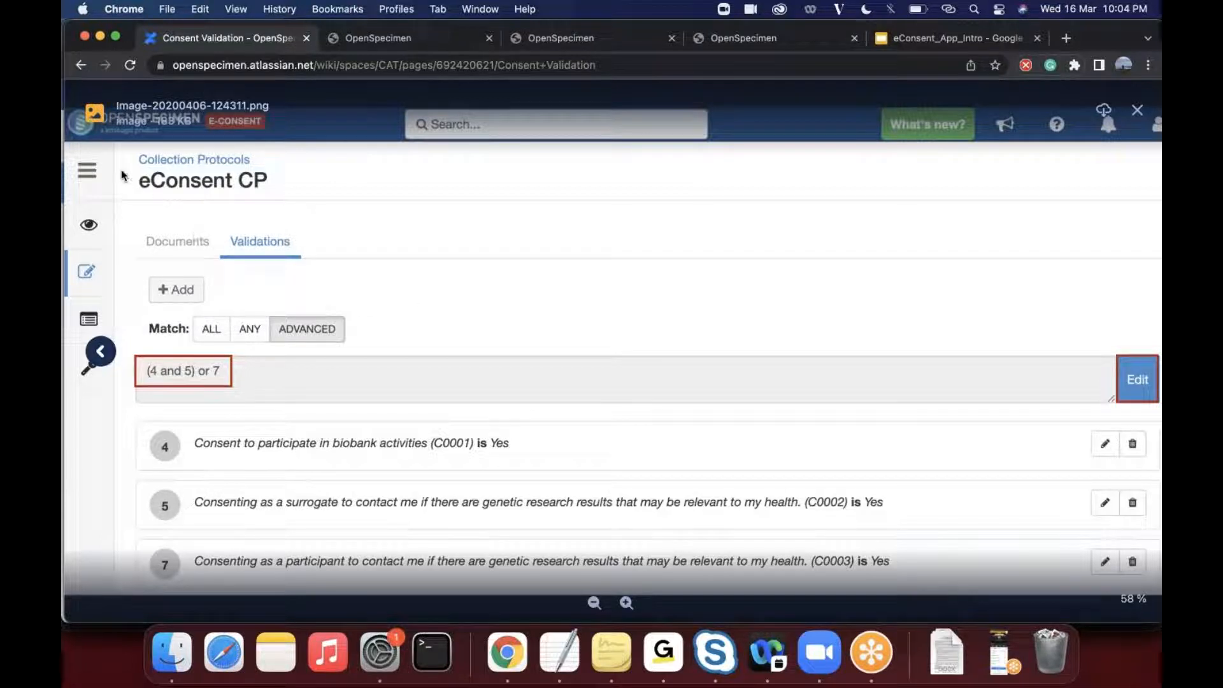
pyautogui.click(80, 64)
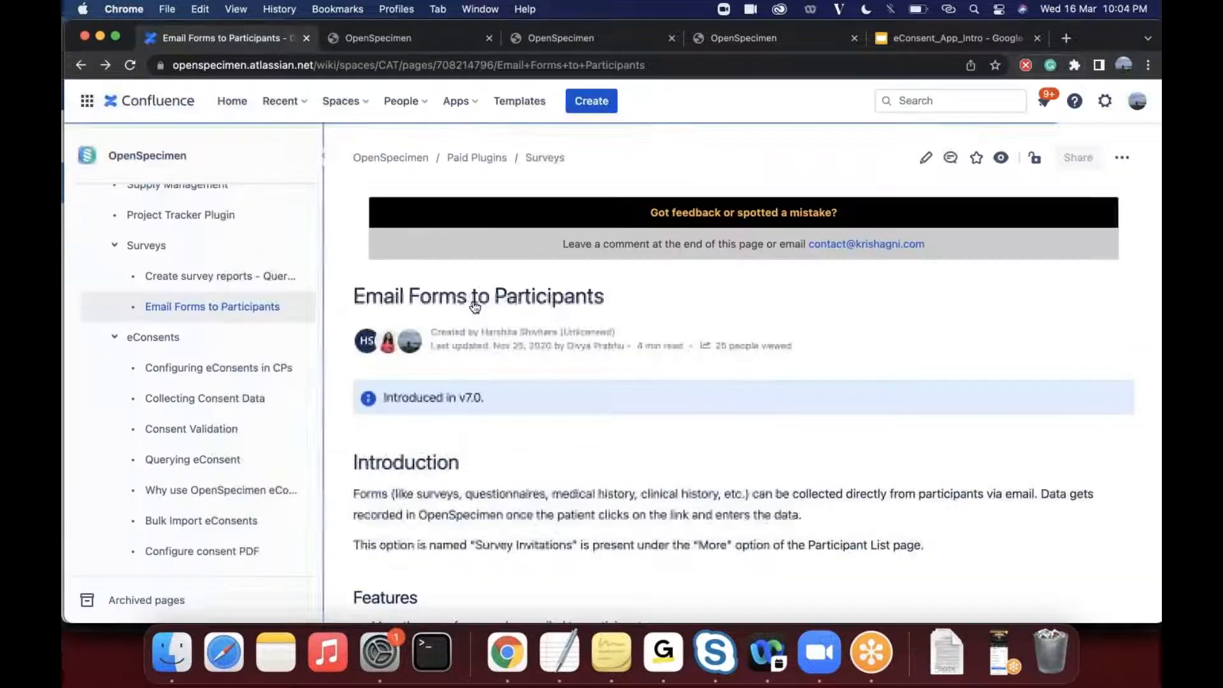
pyautogui.scroll(-1, 538, 508)
pyautogui.scroll(1, 537, 508)
pyautogui.scroll(-6, 537, 509)
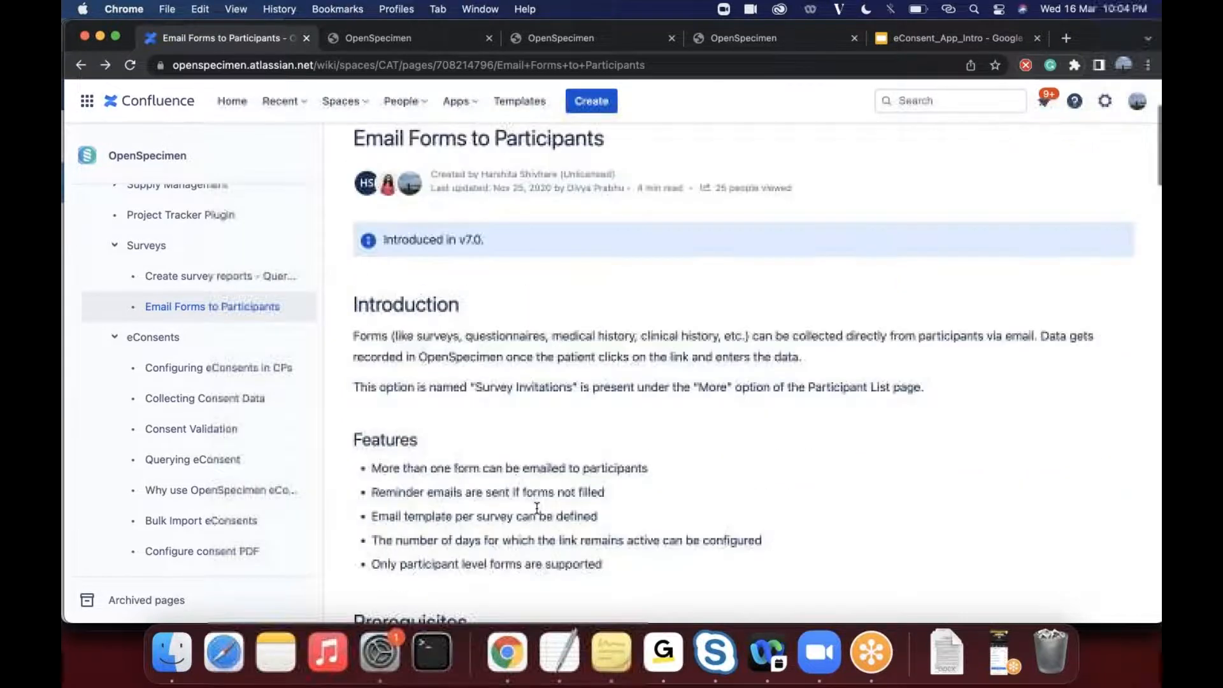
pyautogui.scroll(-2, 537, 508)
pyautogui.scroll(3, 537, 508)
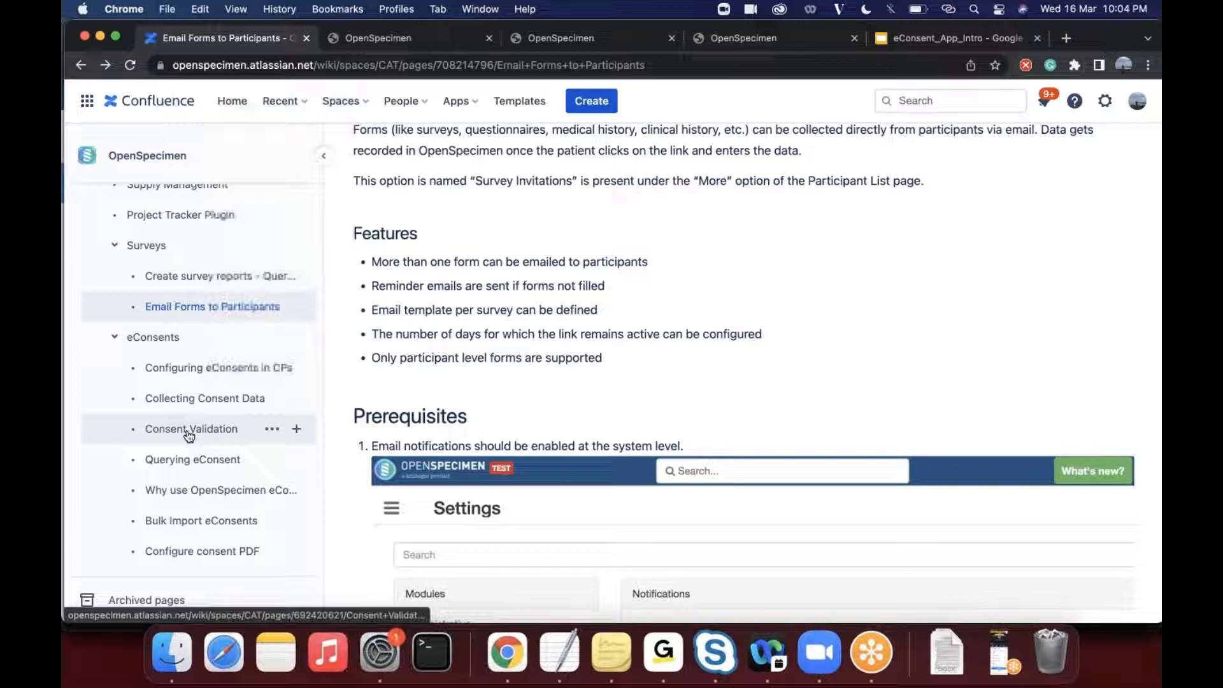
# - Reopen the Consent Validation page under eConsents and read through the Add Rule fields to the advanced match expression example
pyautogui.click(232, 428)
pyautogui.scroll(-9, 596, 524)
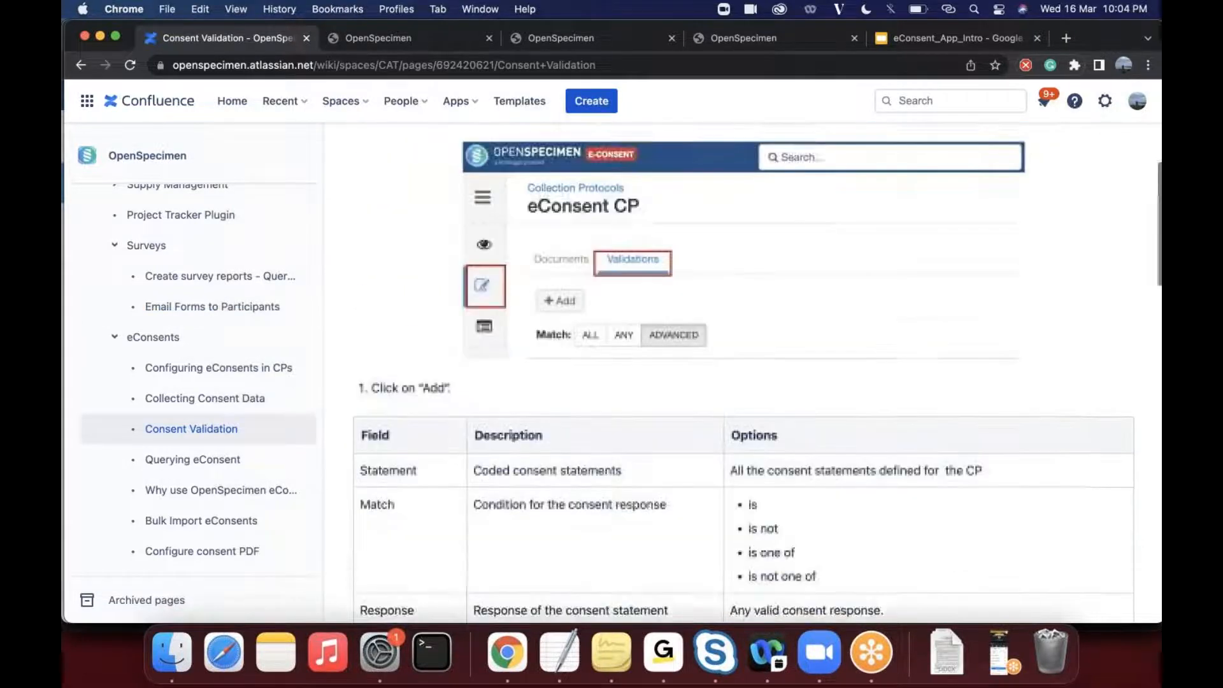
pyautogui.scroll(-10, 501, 545)
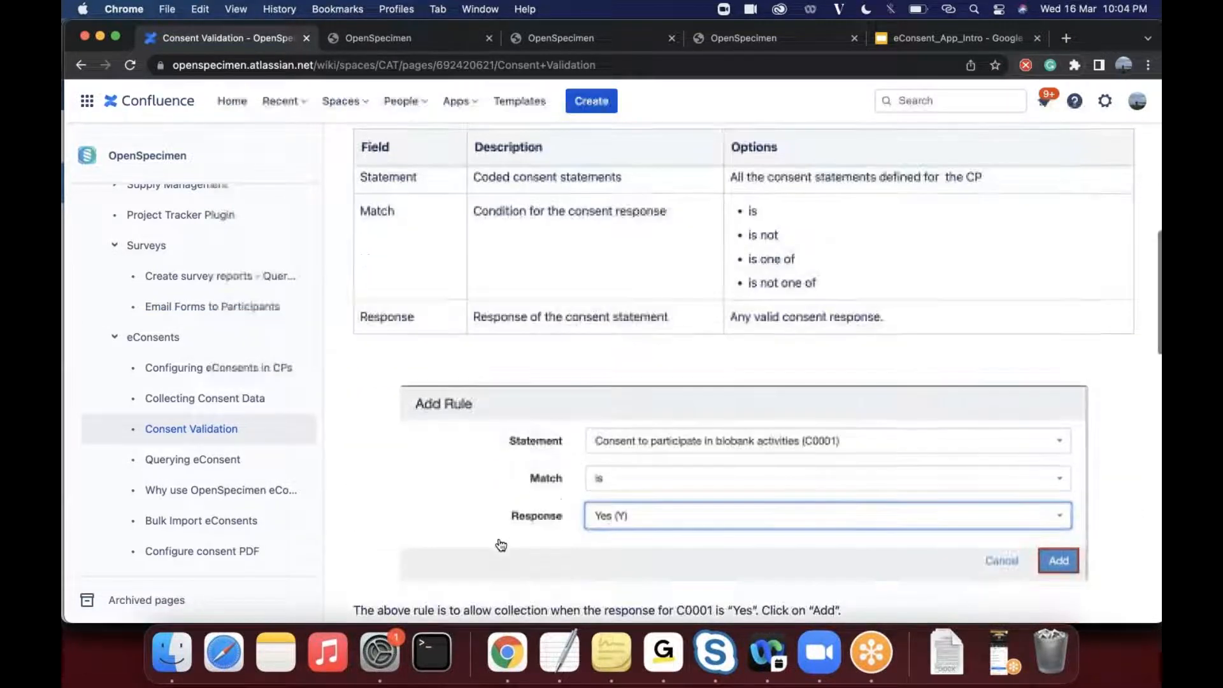
pyautogui.scroll(-6, 501, 545)
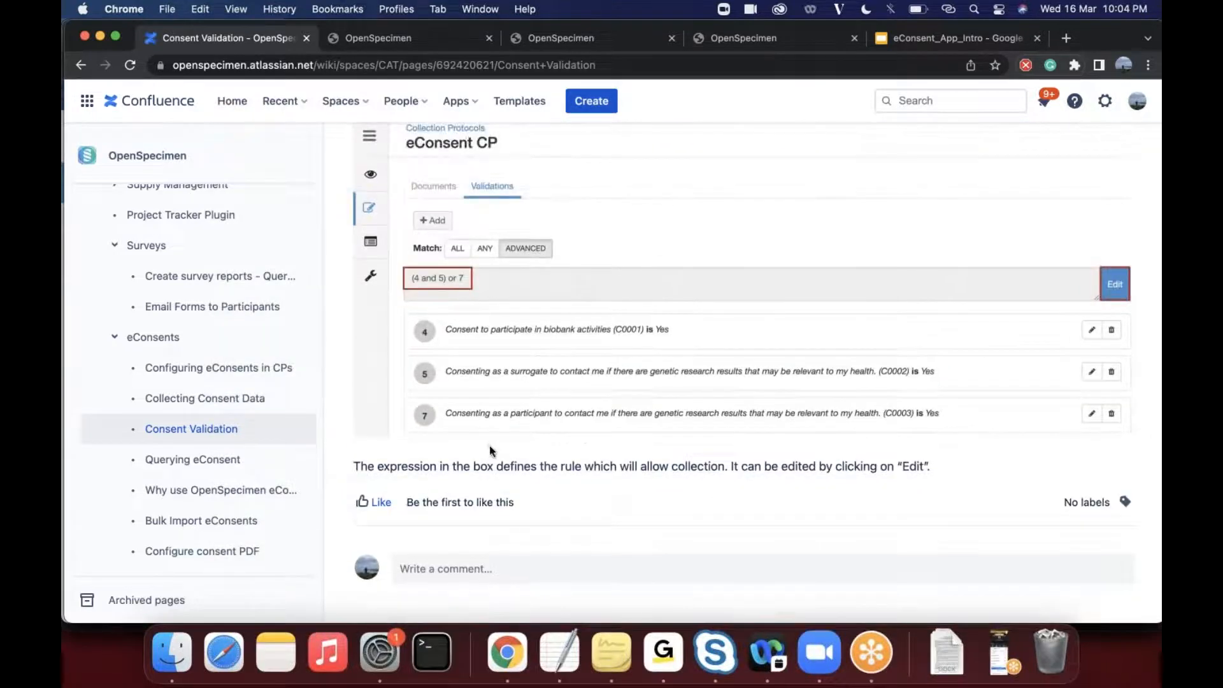
# - Switch past OpenSpecimen to the eConsent_App_Intro presentation in Google Slides and advance to the Validation Rules to Distribute Specimens slide
pyautogui.click(702, 39)
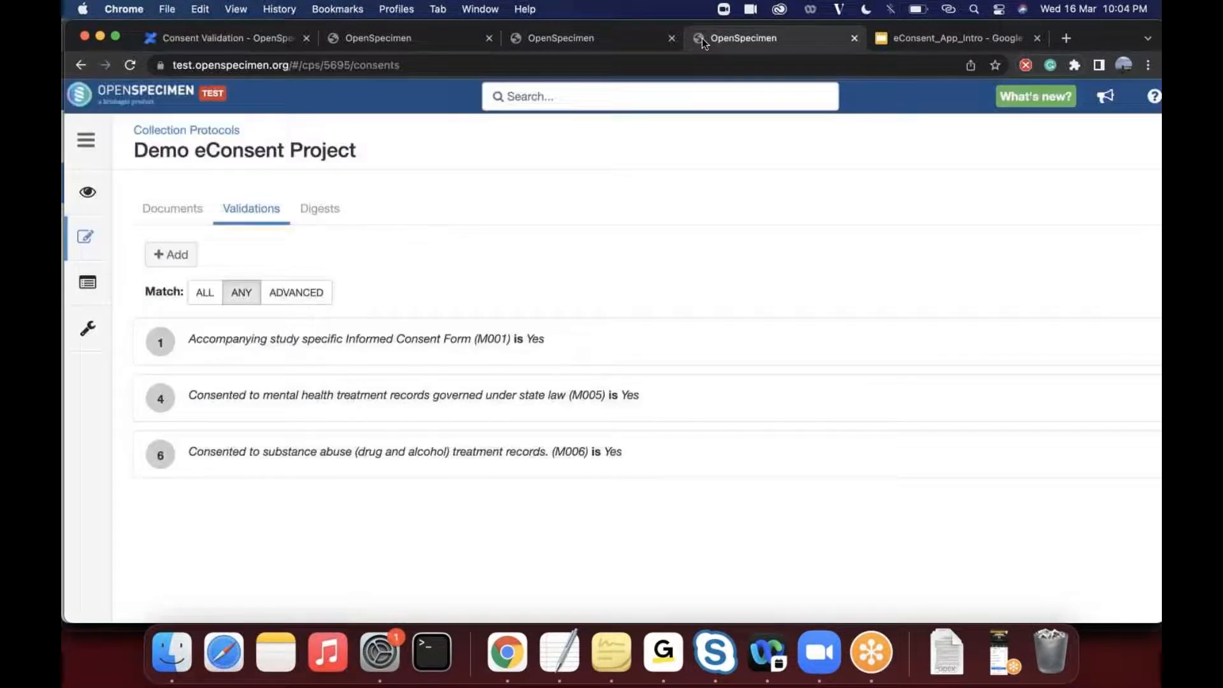
pyautogui.hotkey('ctrl', 'Tab')
pyautogui.press('Down')
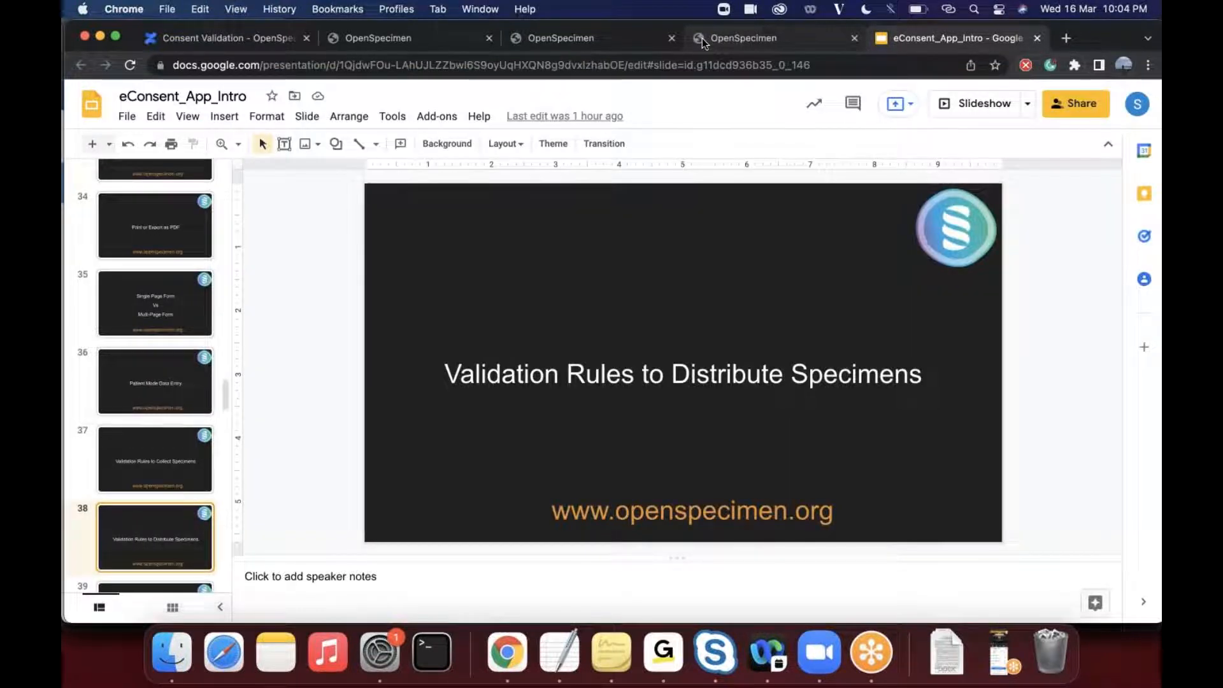
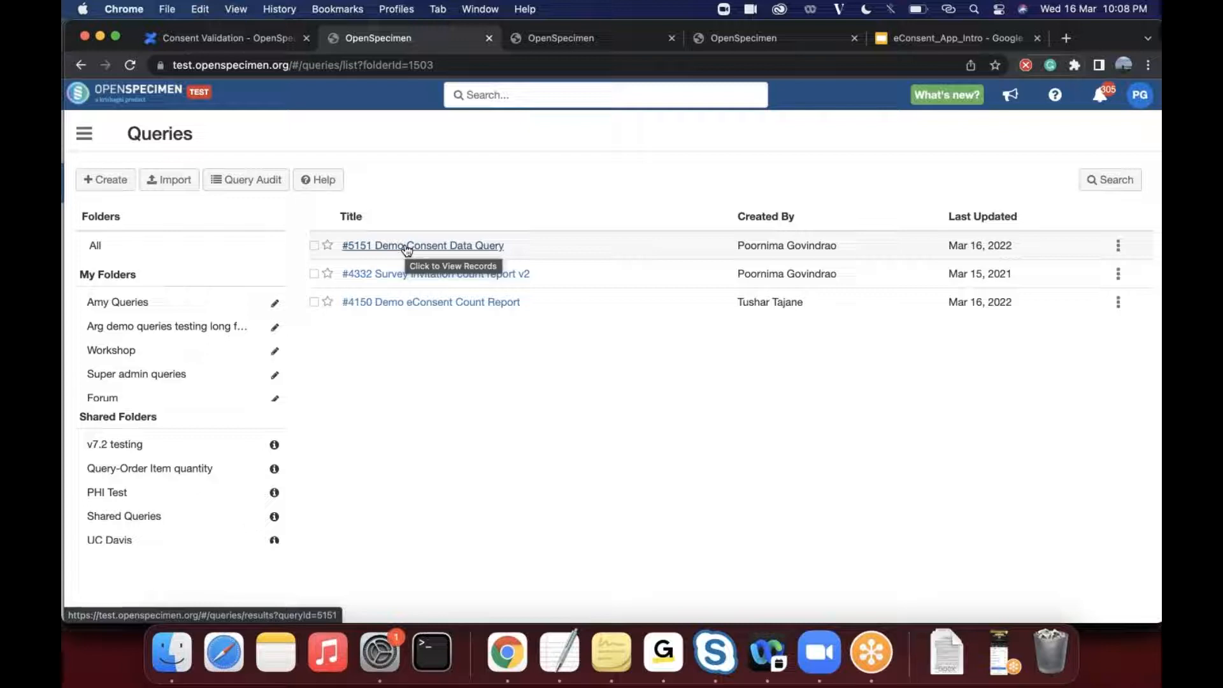
# - Open the Demo Consent Data Query and look through the Participant fields in its column settings
pyautogui.click(425, 248)
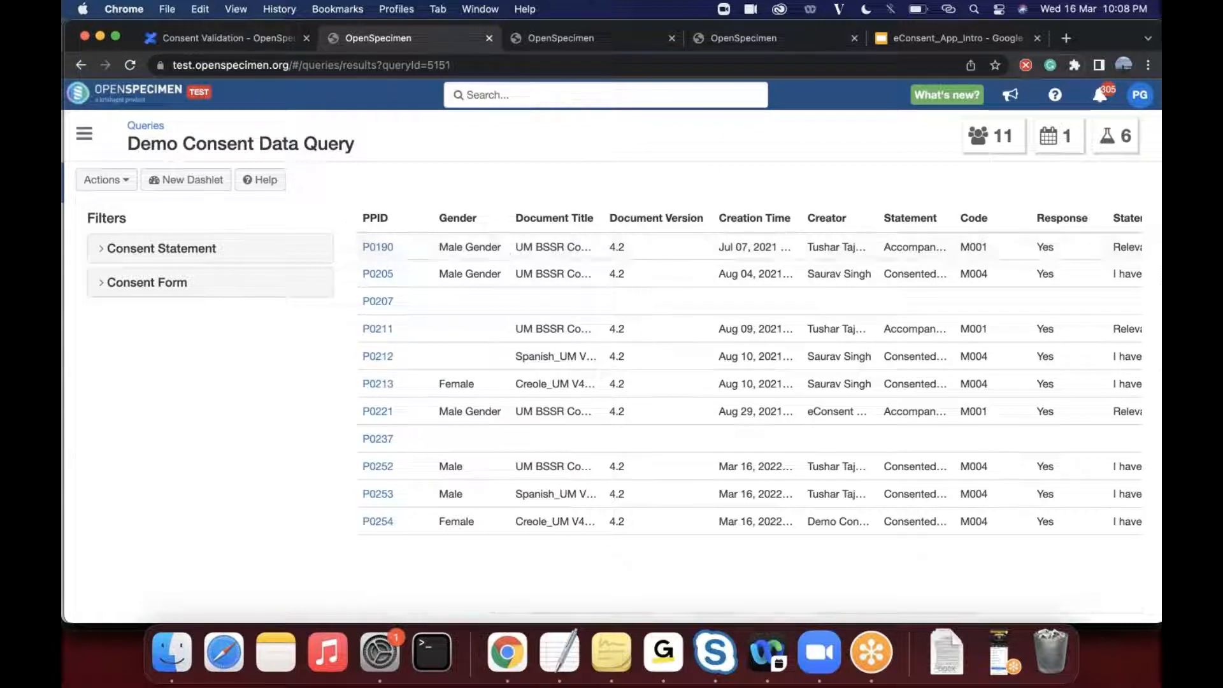
pyautogui.click(110, 181)
pyautogui.click(127, 257)
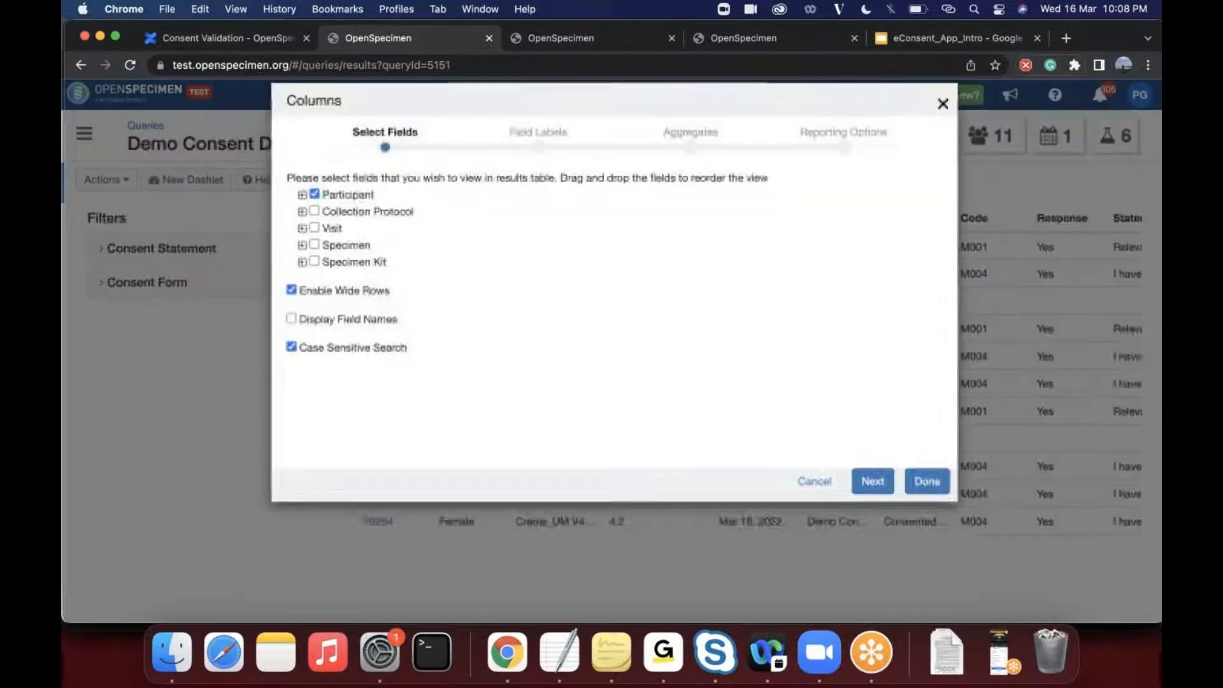
pyautogui.click(302, 221)
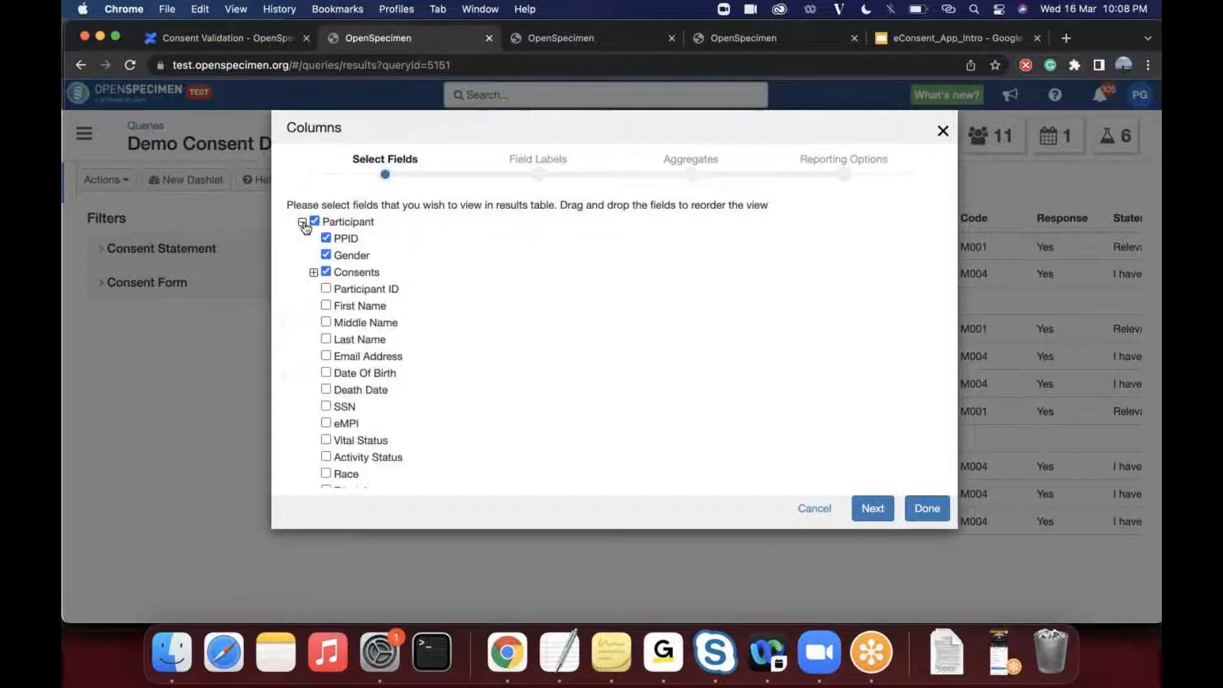
pyautogui.click(325, 306)
pyautogui.click(928, 507)
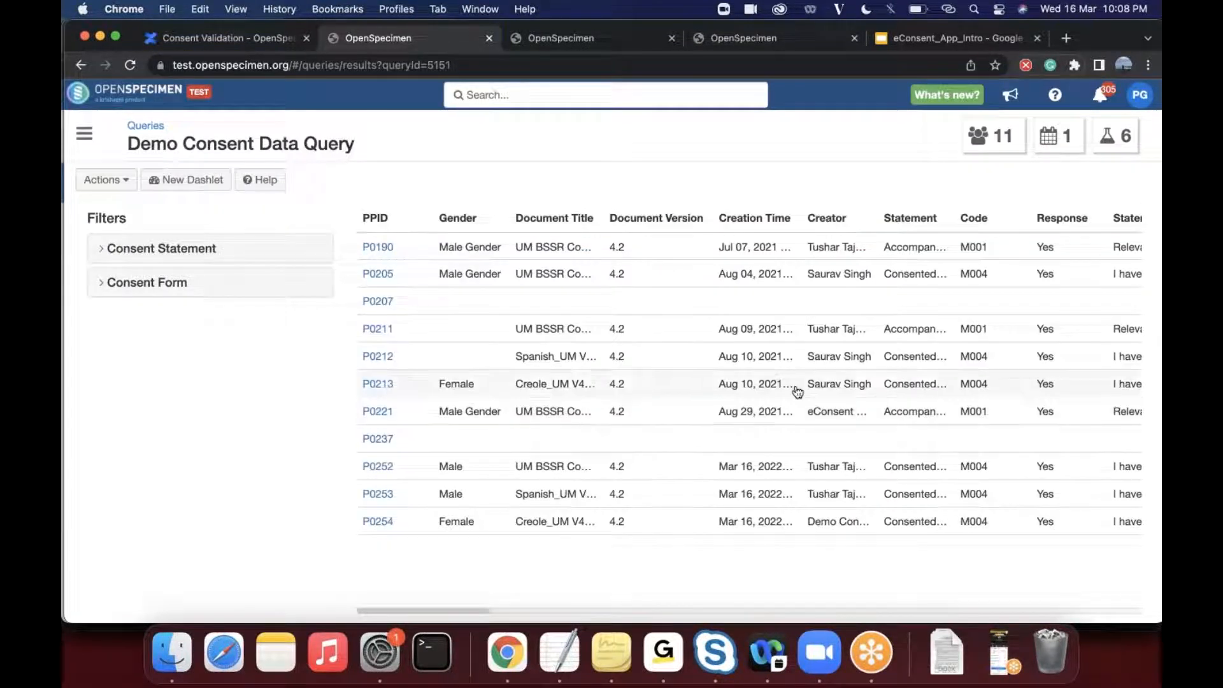
# - Look across the full width of the query results, through the numbered statement, code and response columns
pyautogui.hscroll(10, 739, 370)
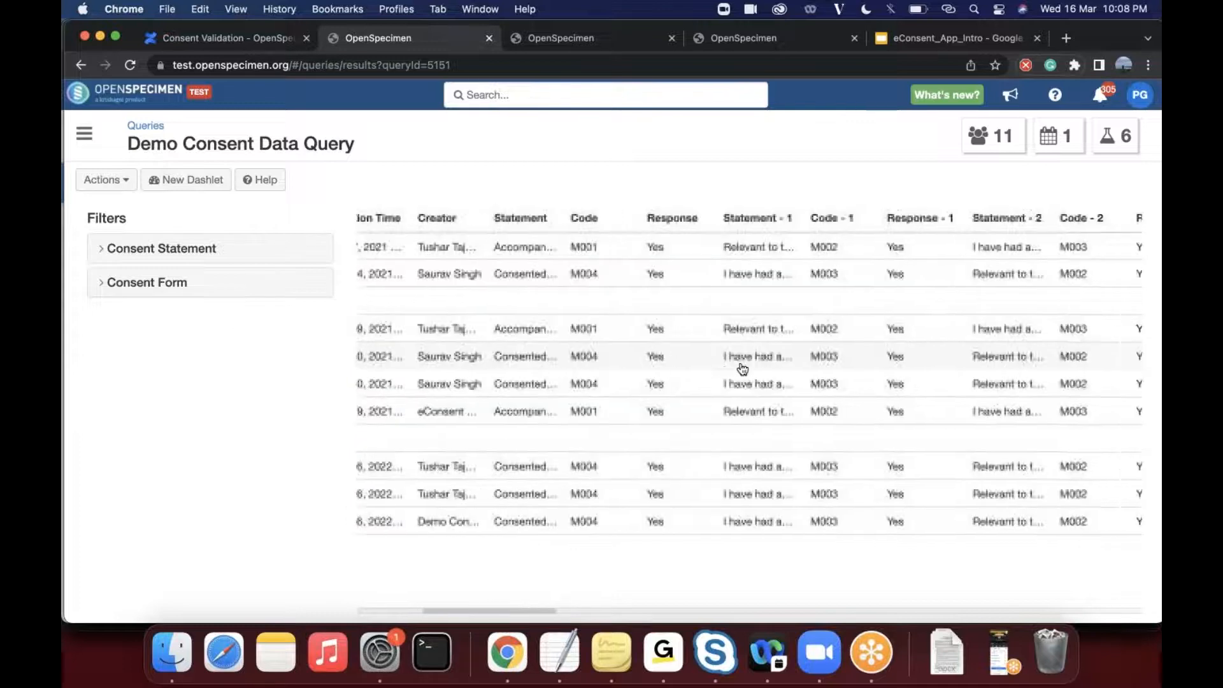
pyautogui.hscroll(15, 742, 369)
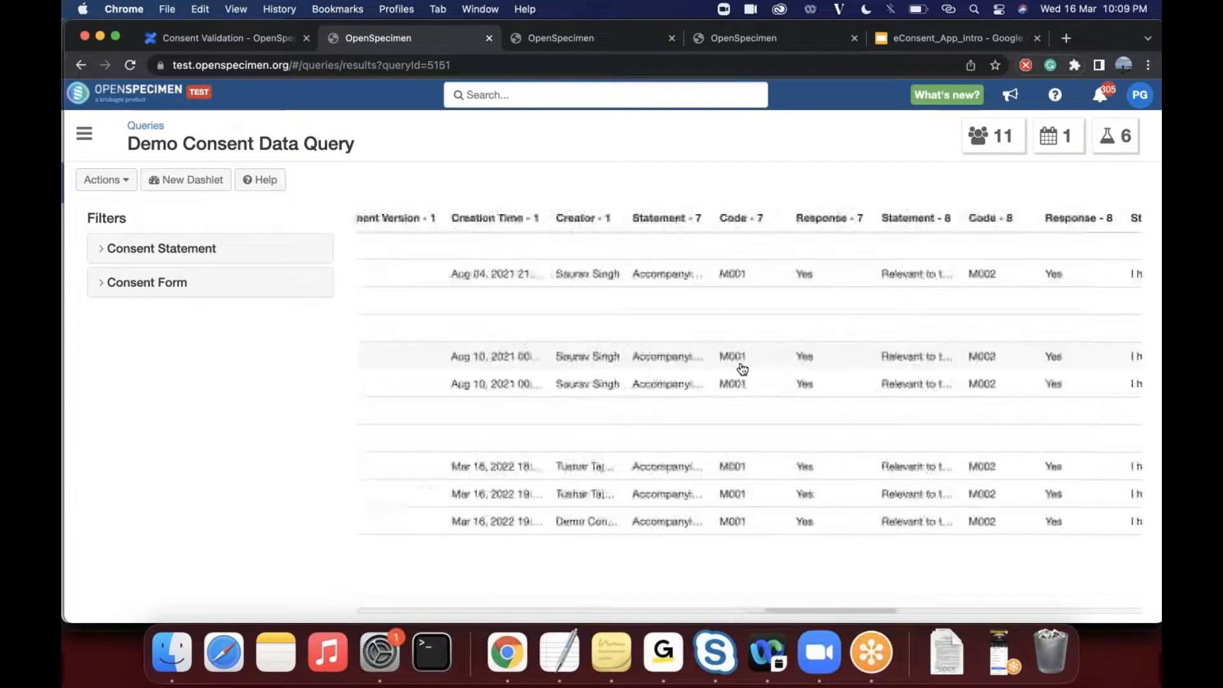
pyautogui.hscroll(5, 742, 370)
pyautogui.hscroll(-15, 743, 370)
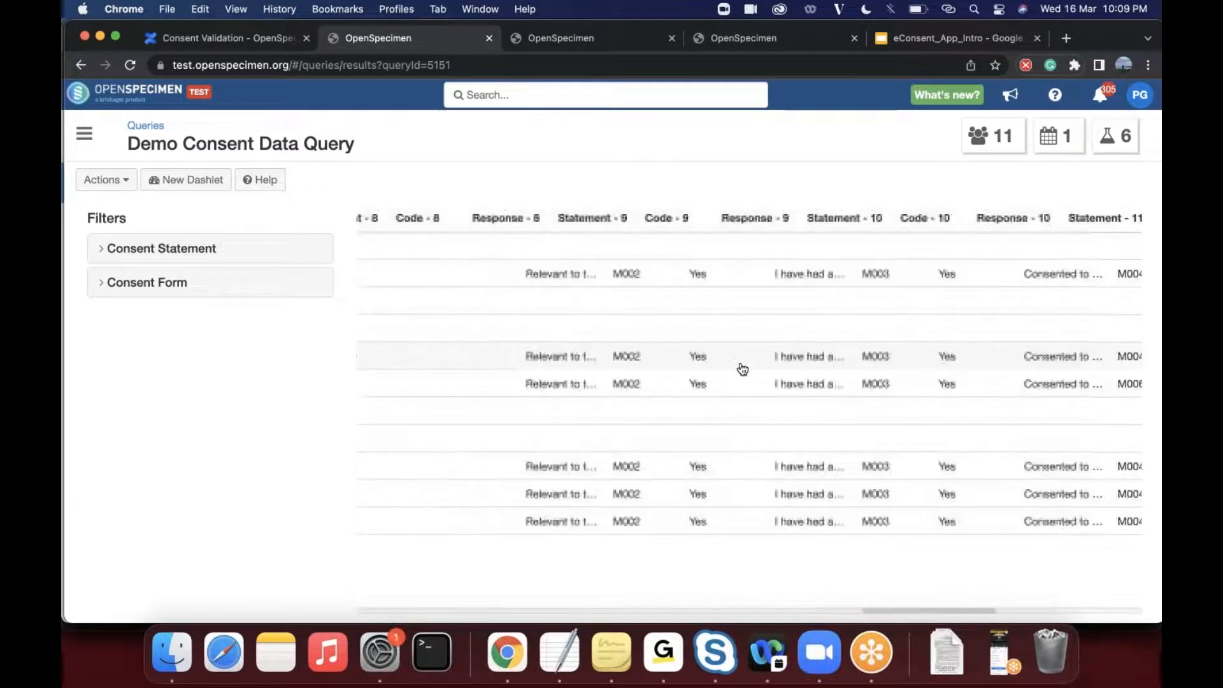
pyautogui.hscroll(-5, 742, 370)
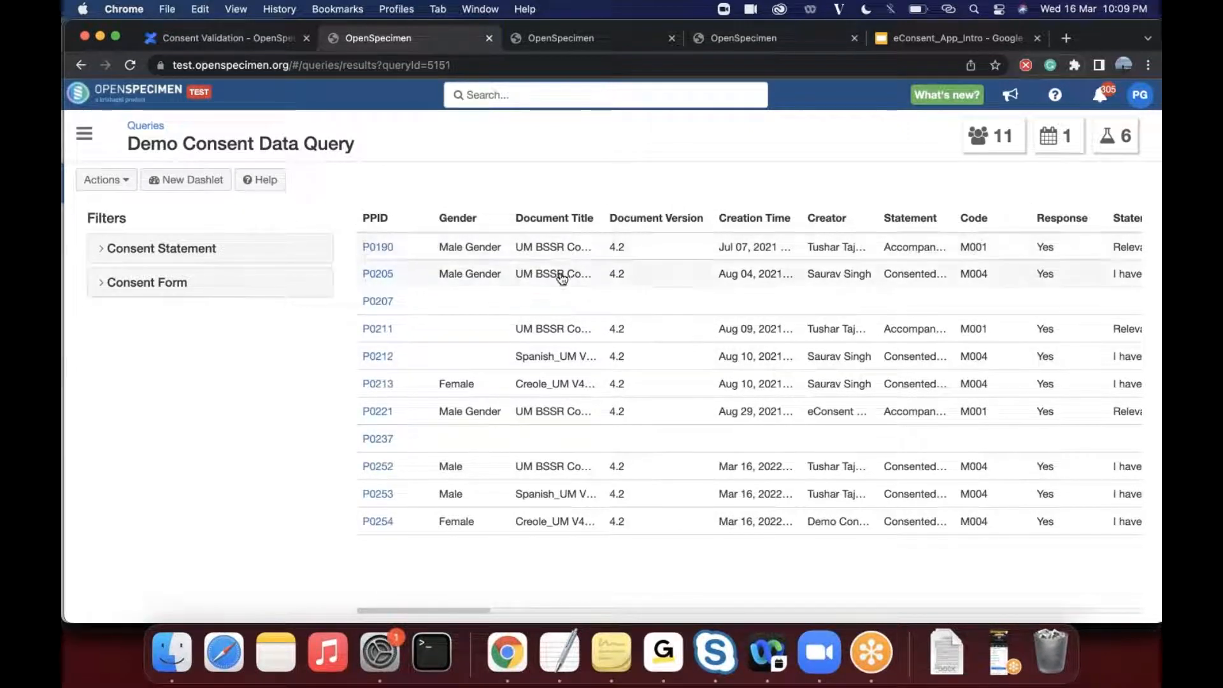
# - Select the second record and examine its document version, creation time, creator, statement, code and response
pyautogui.click(641, 274)
pyautogui.hscroll(2, 641, 274)
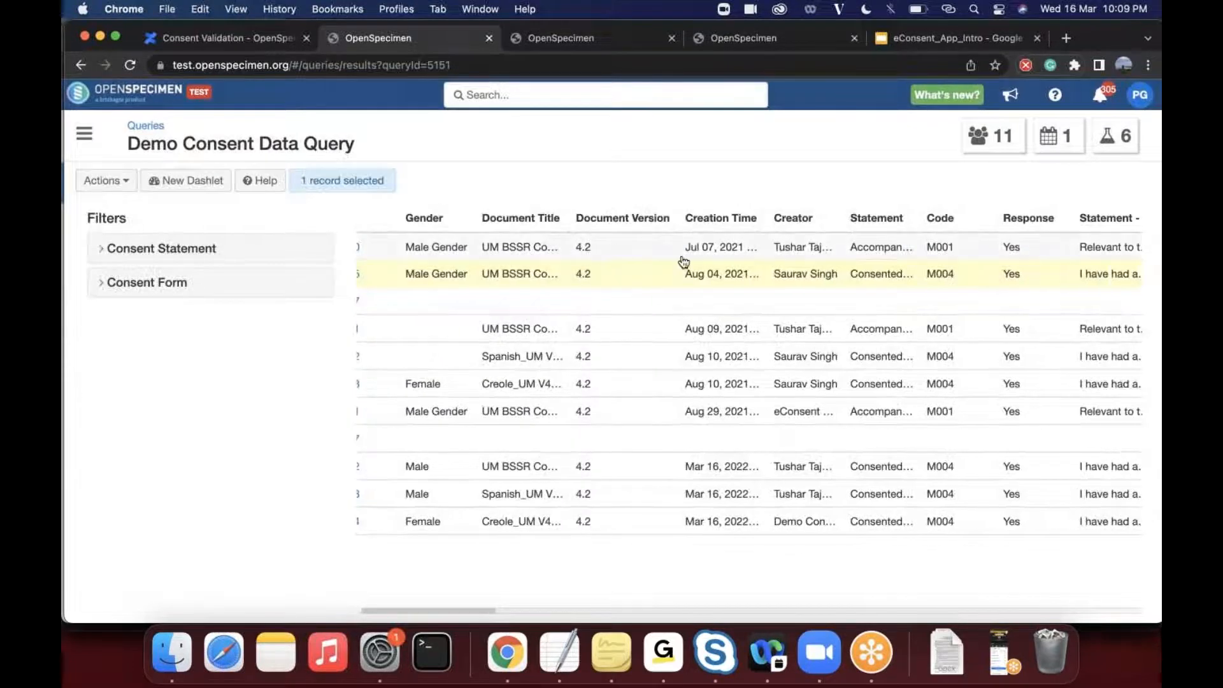
pyautogui.hscroll(3, 729, 279)
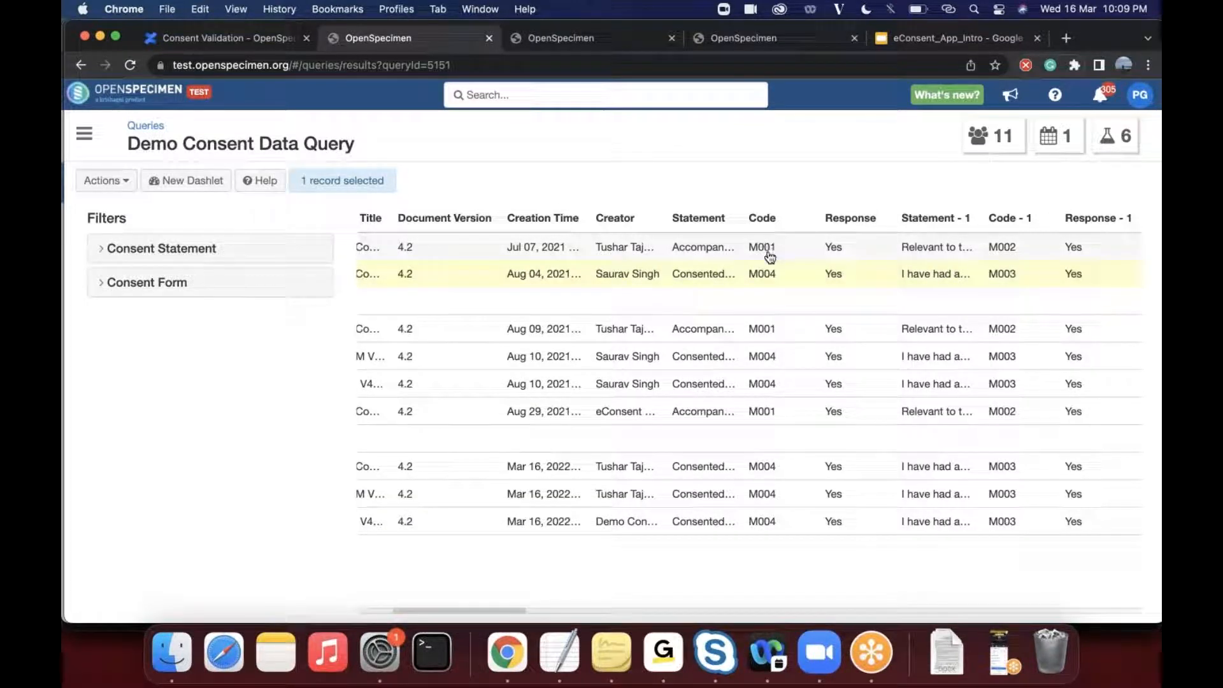
pyautogui.hscroll(1, 794, 290)
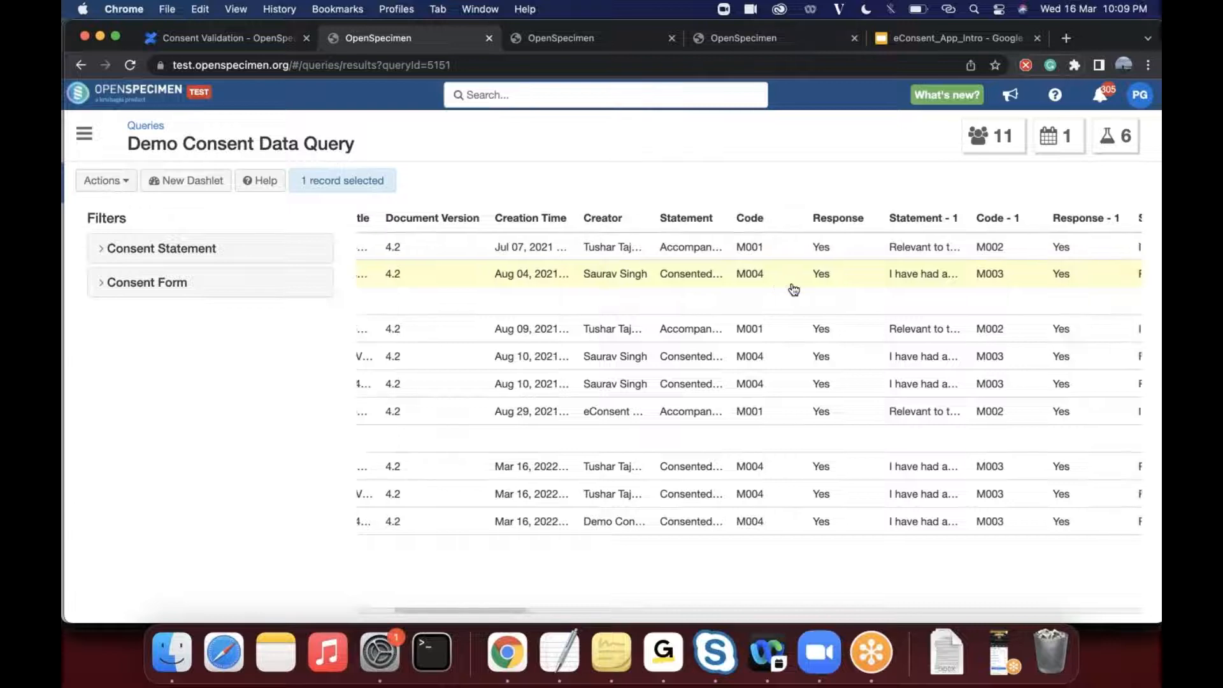
pyautogui.hscroll(2, 794, 290)
pyautogui.hscroll(-6, 838, 279)
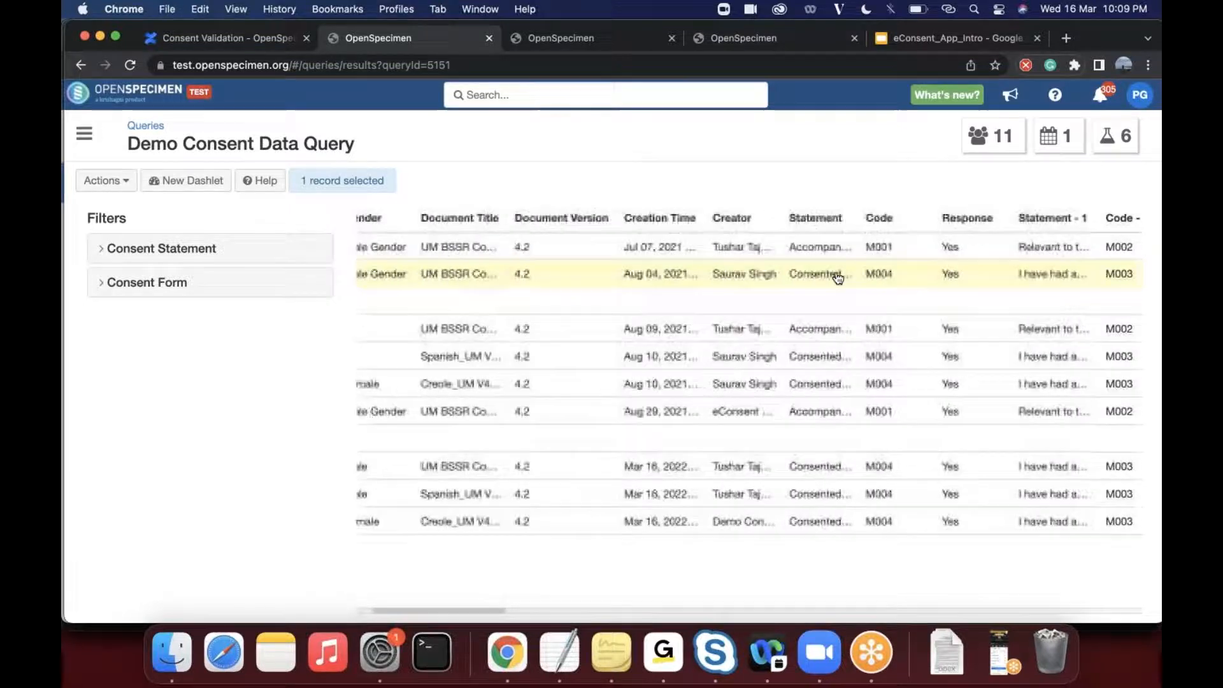
# - Try the consent form filter Spanish_UM V4.2 Form-B and the statement filter "Consented to mental health treatment records governed under state law" separately, clearing each
pyautogui.click(102, 285)
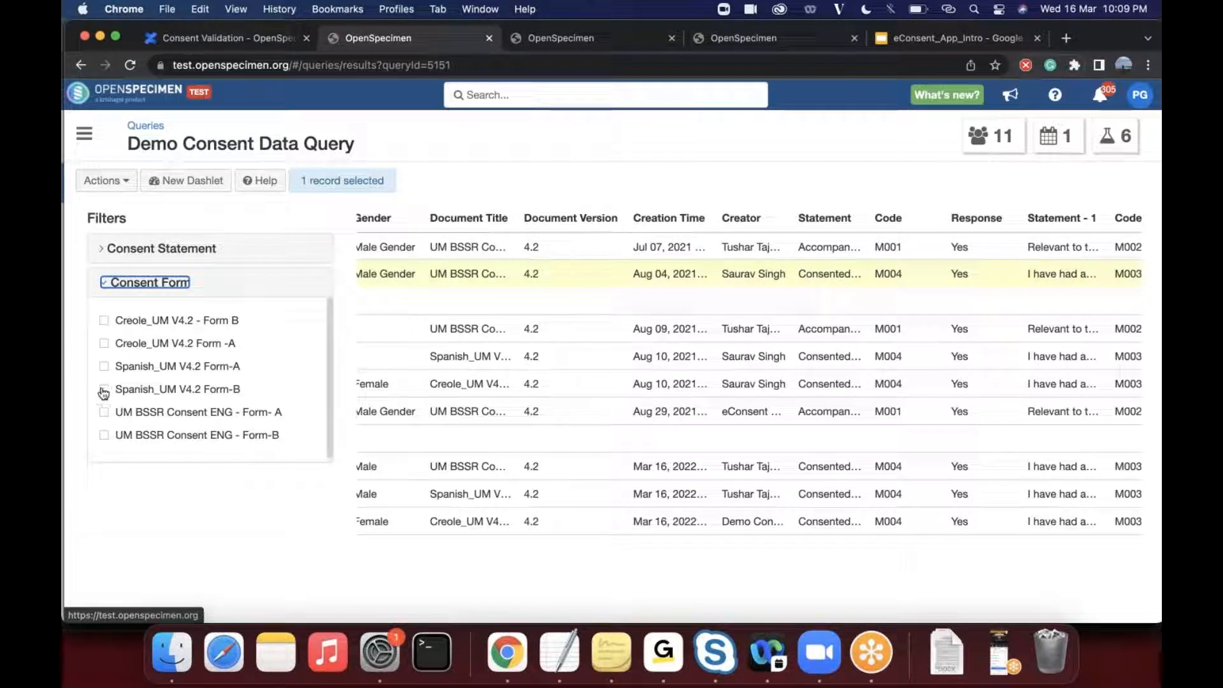
pyautogui.click(105, 390)
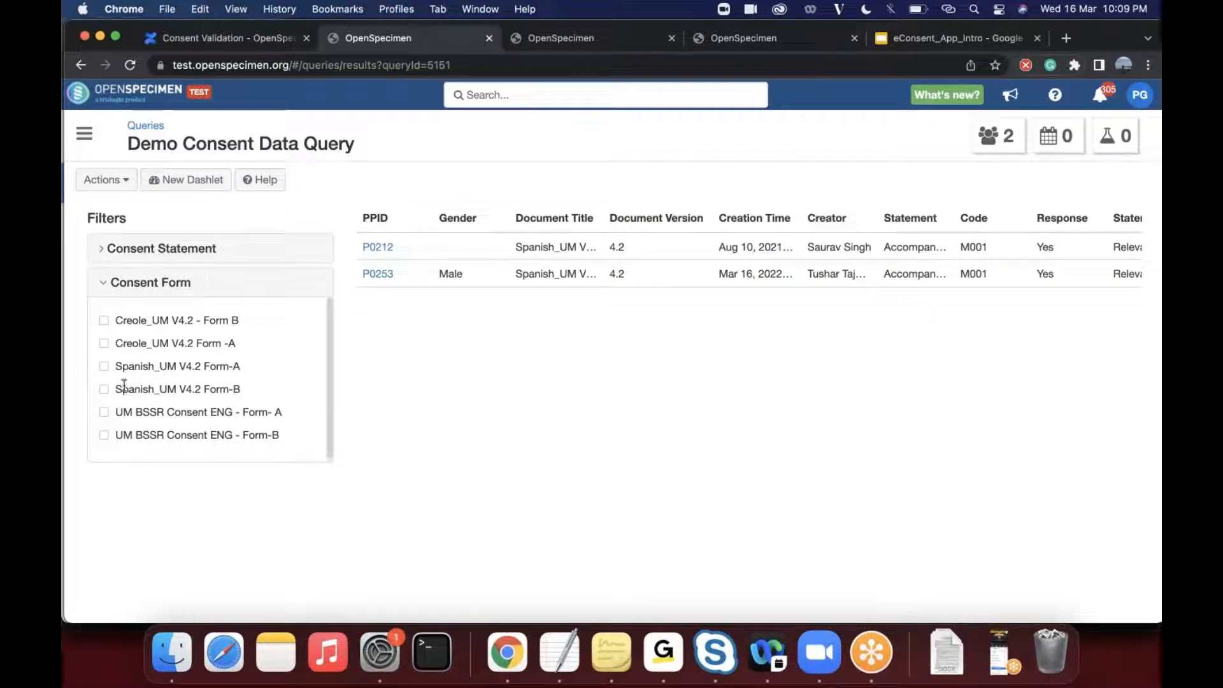
pyautogui.click(104, 250)
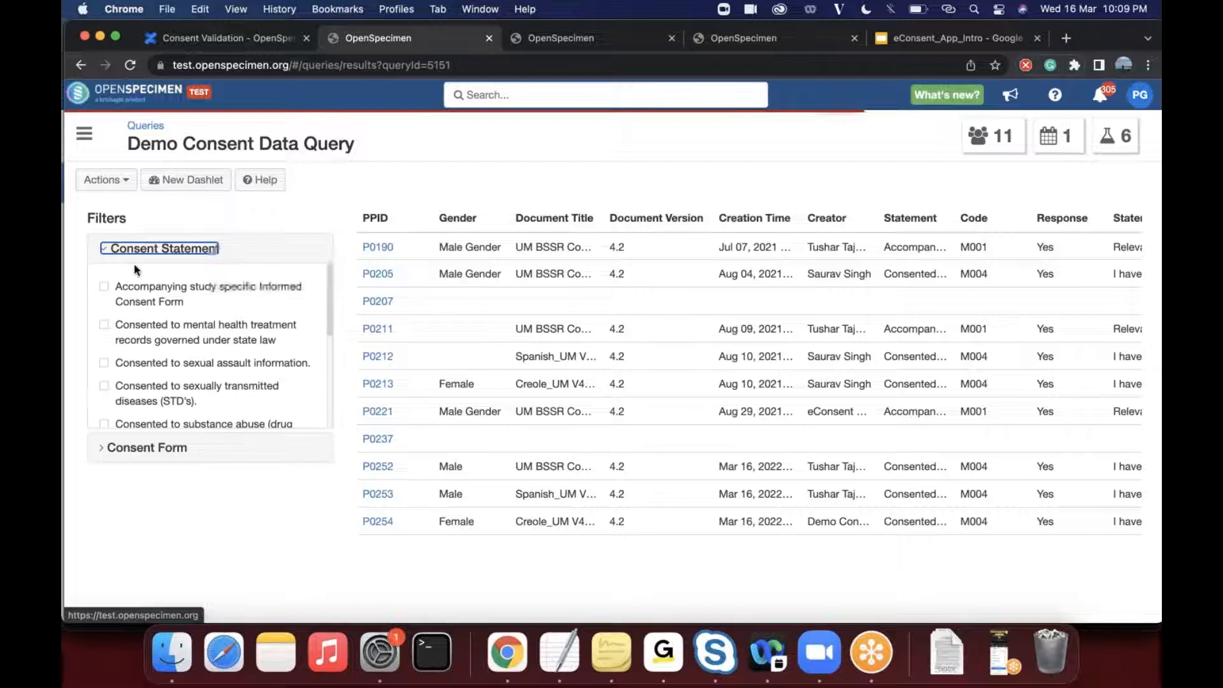
pyautogui.click(106, 326)
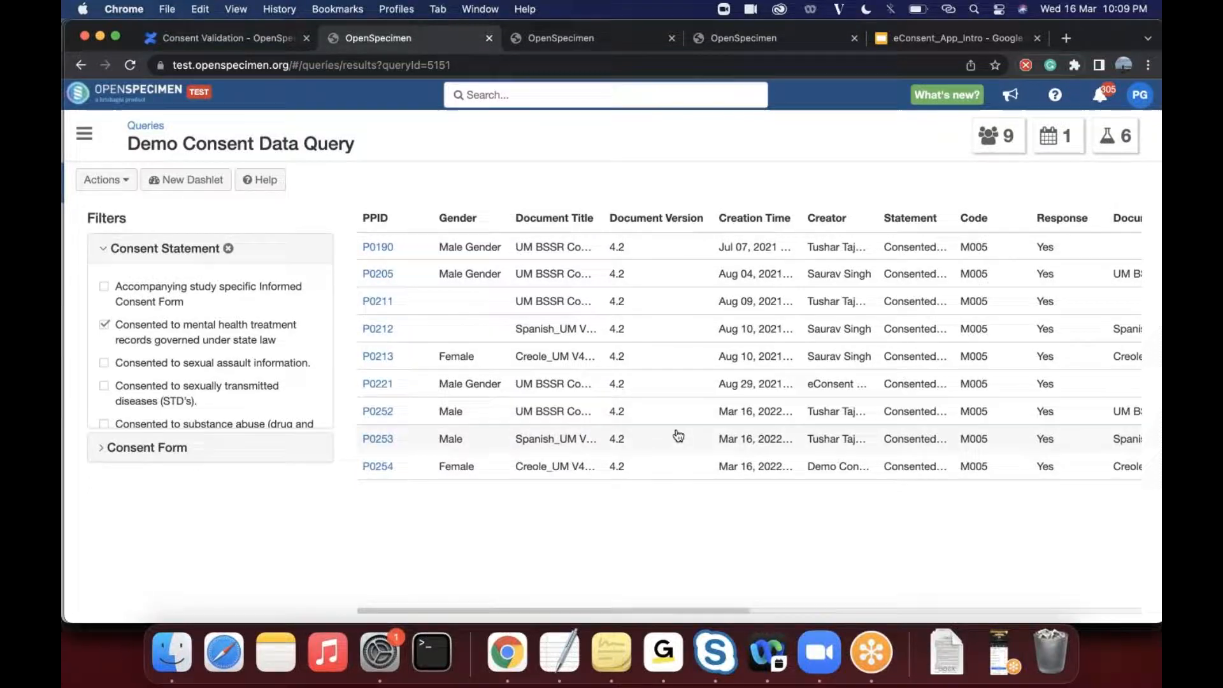
pyautogui.hscroll(3, 677, 433)
pyautogui.hscroll(-4, 678, 434)
pyautogui.click(104, 326)
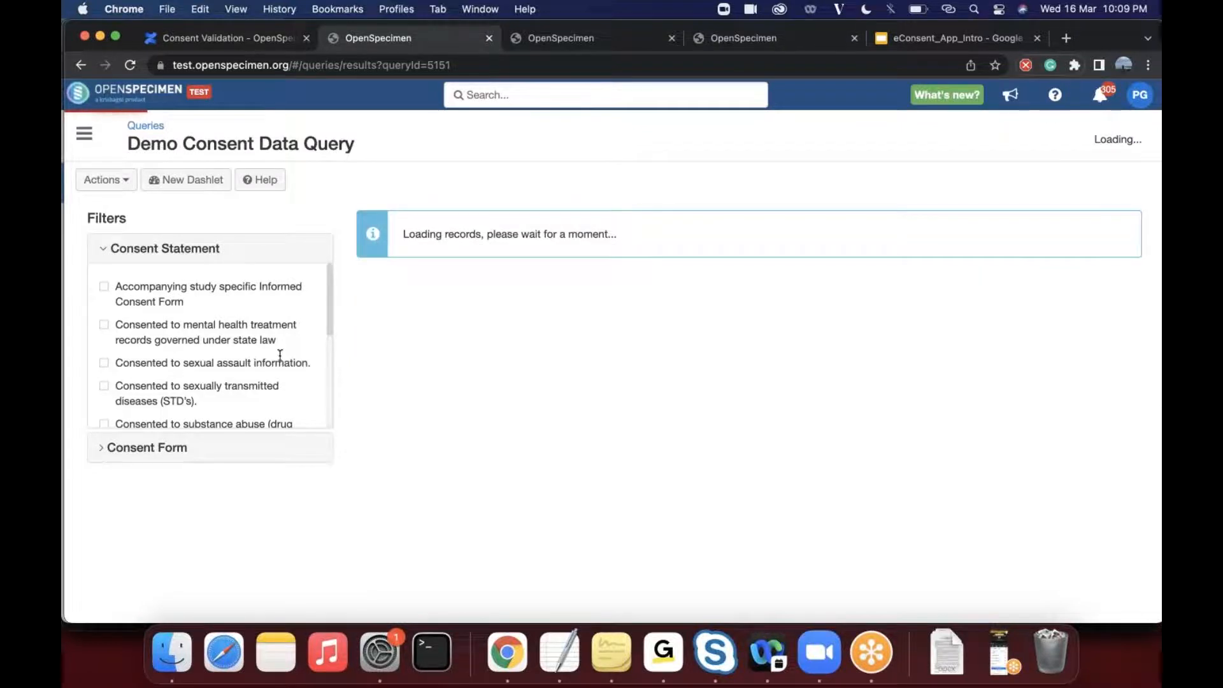
# - Filter the results by UM BSSR Consent ENG Form-A and Form-B combined with the mental health treatment records statement
pyautogui.click(107, 448)
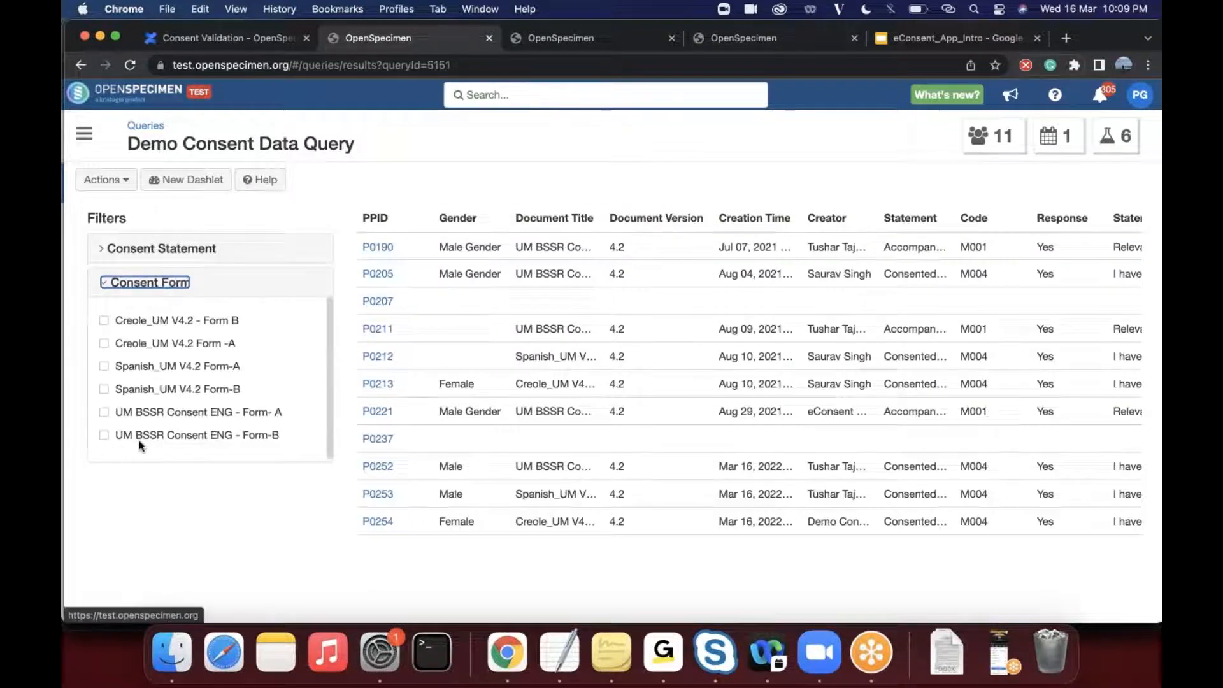
pyautogui.click(105, 438)
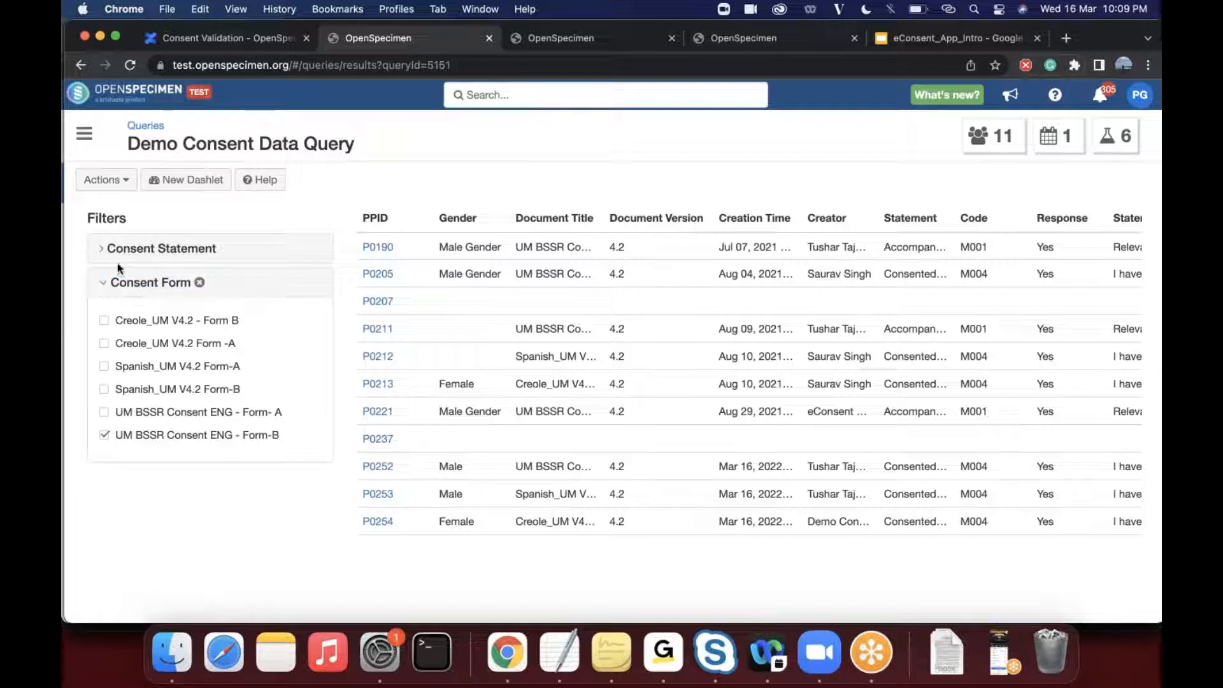
pyautogui.click(103, 413)
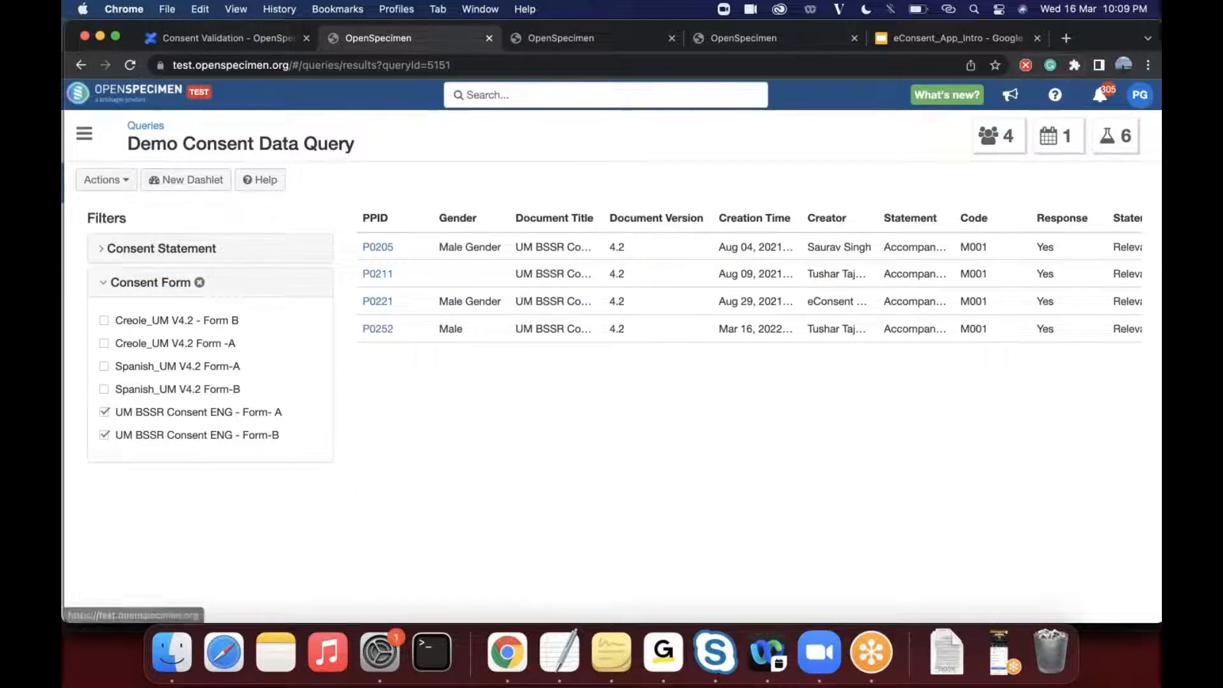
pyautogui.click(103, 253)
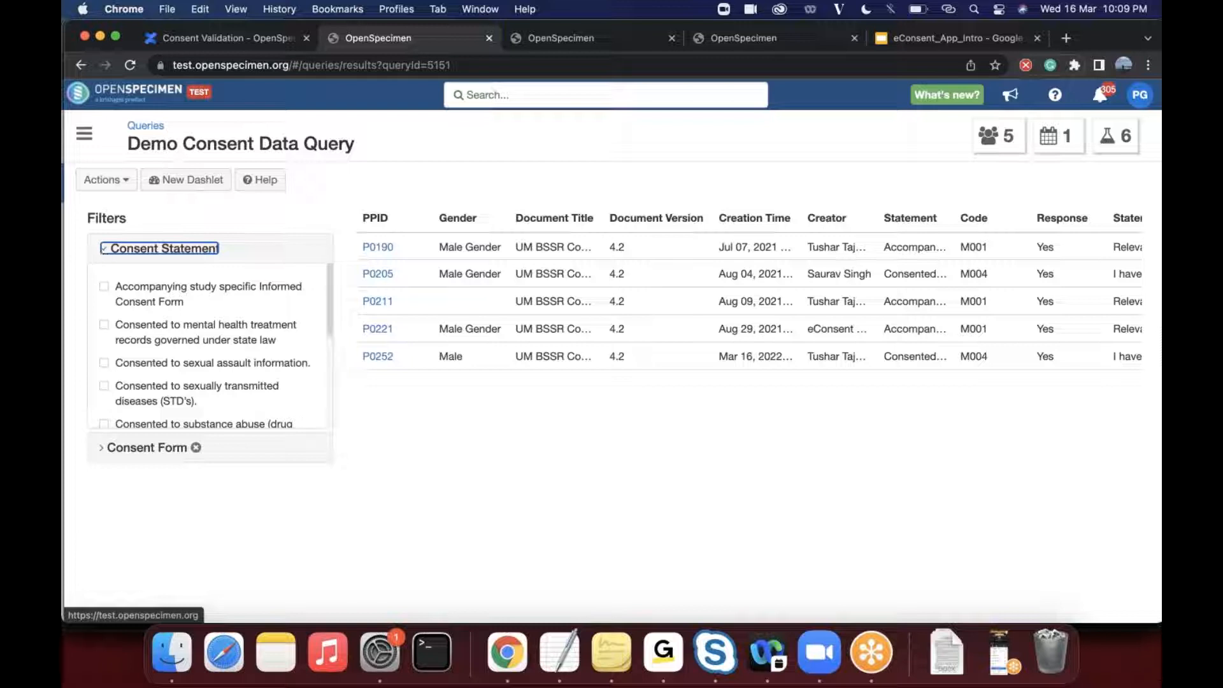
pyautogui.click(105, 329)
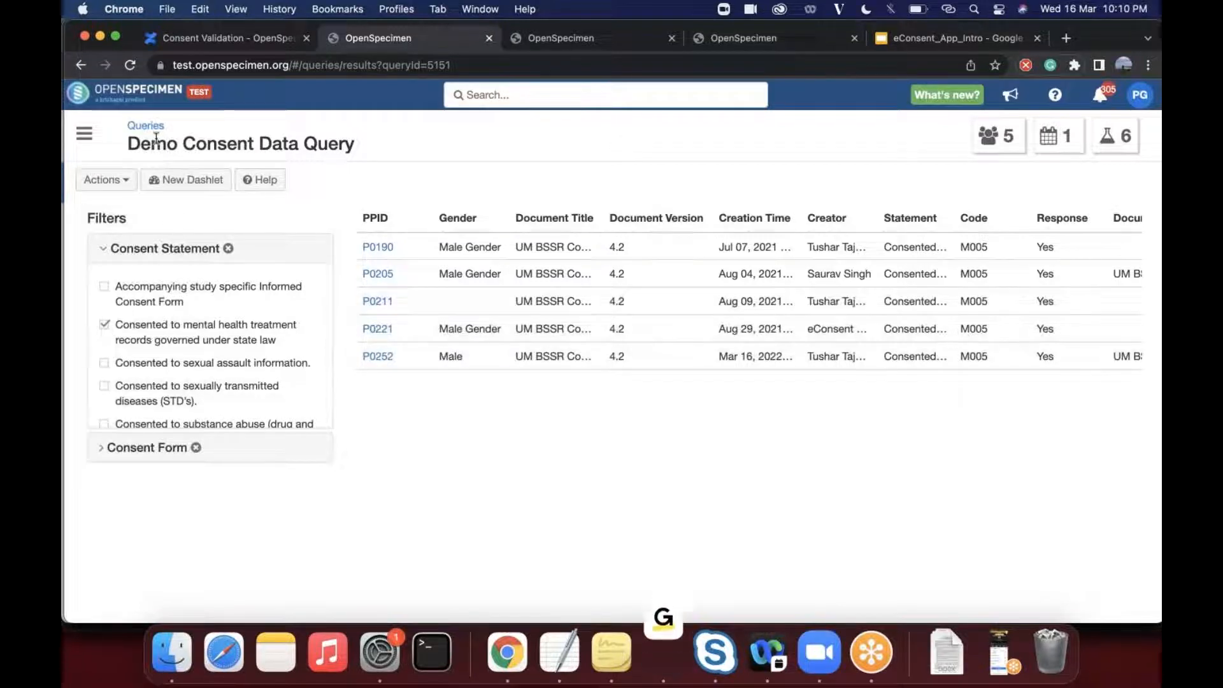
# - View the results of Survey invitation count report v2 and of Demo eConsent Count Report from the Queries list
pyautogui.click(79, 64)
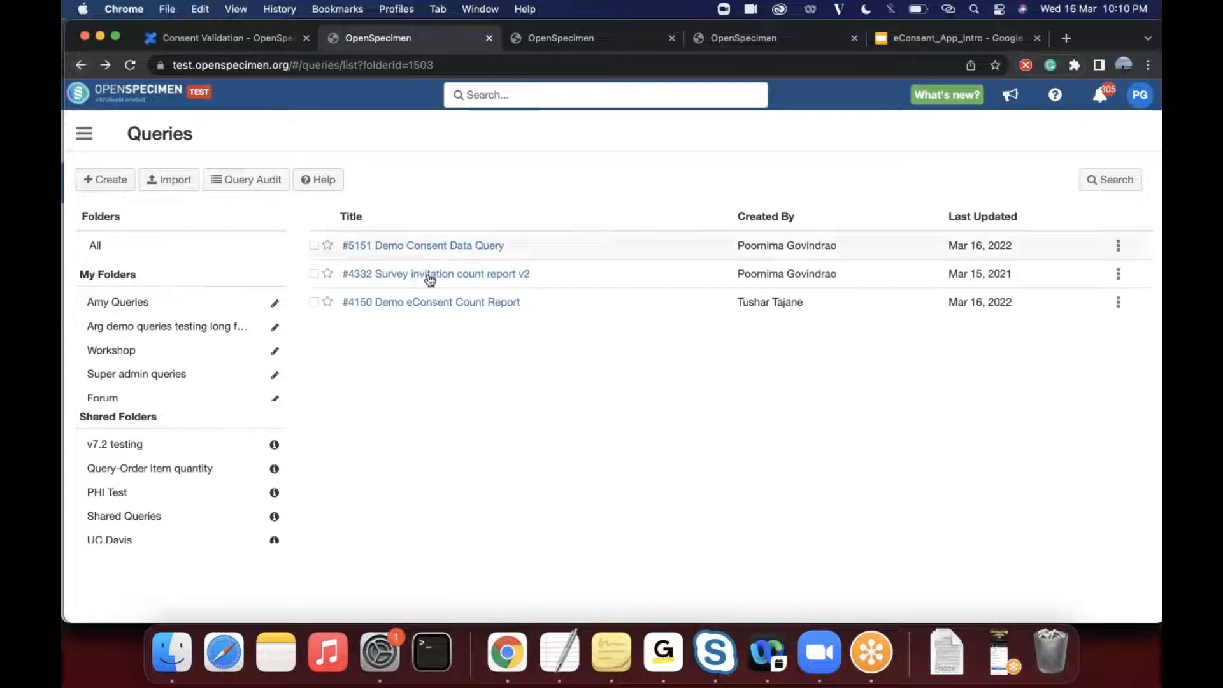
pyautogui.click(469, 284)
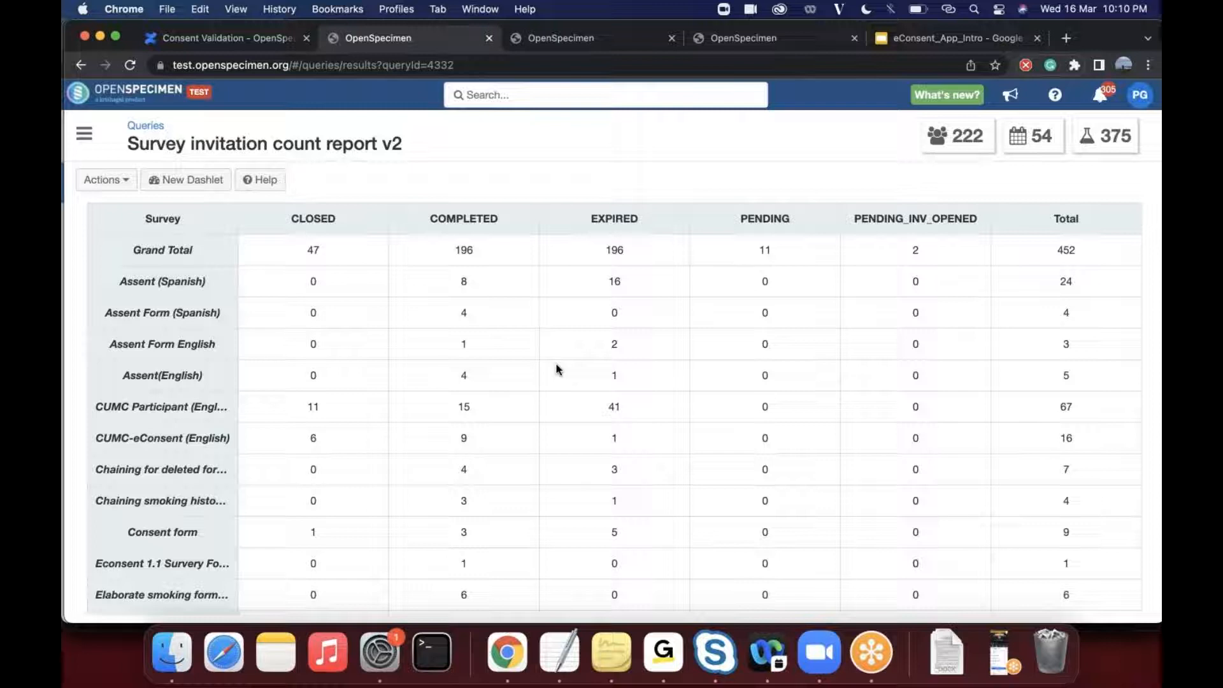
pyautogui.click(81, 65)
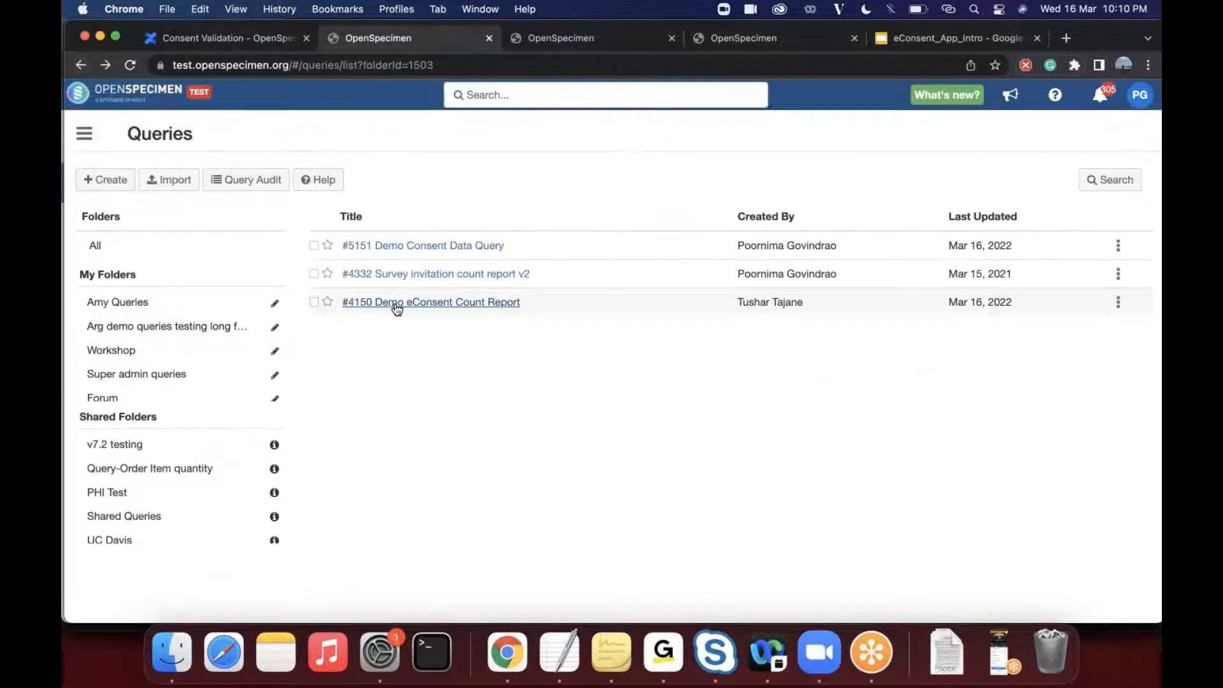
pyautogui.click(397, 304)
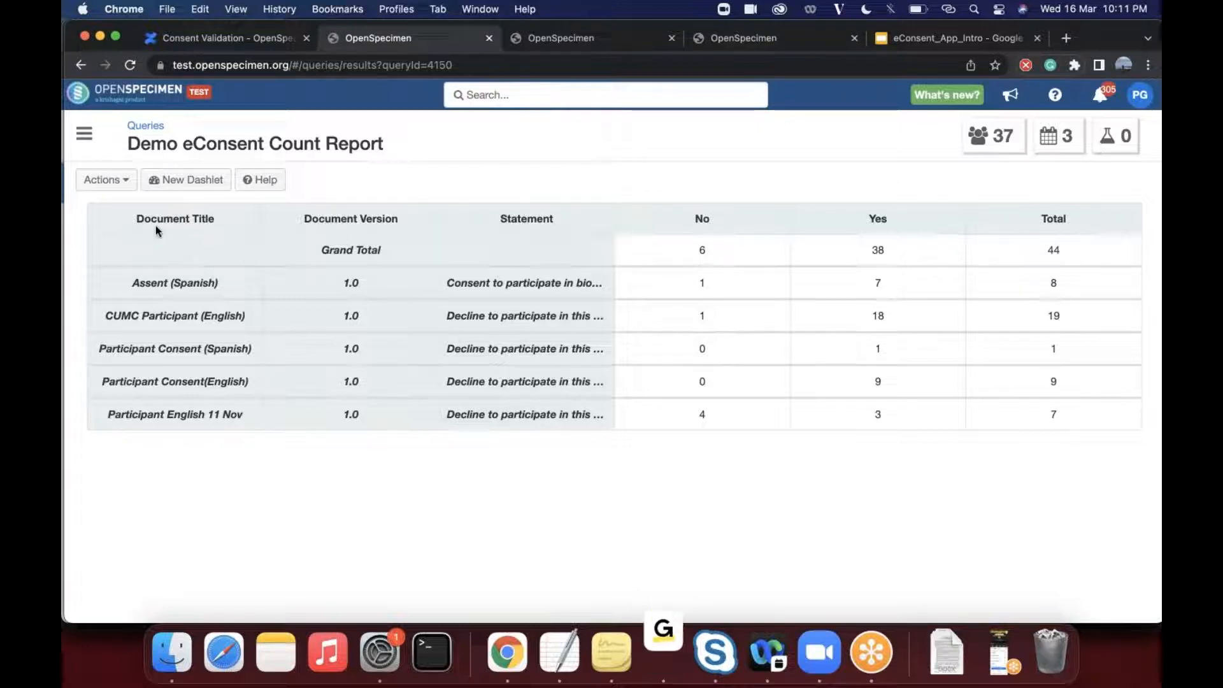
# - Open the Demo eConsent Count Report for editing and examine the available Participant fields, including those under Consents
pyautogui.click(119, 180)
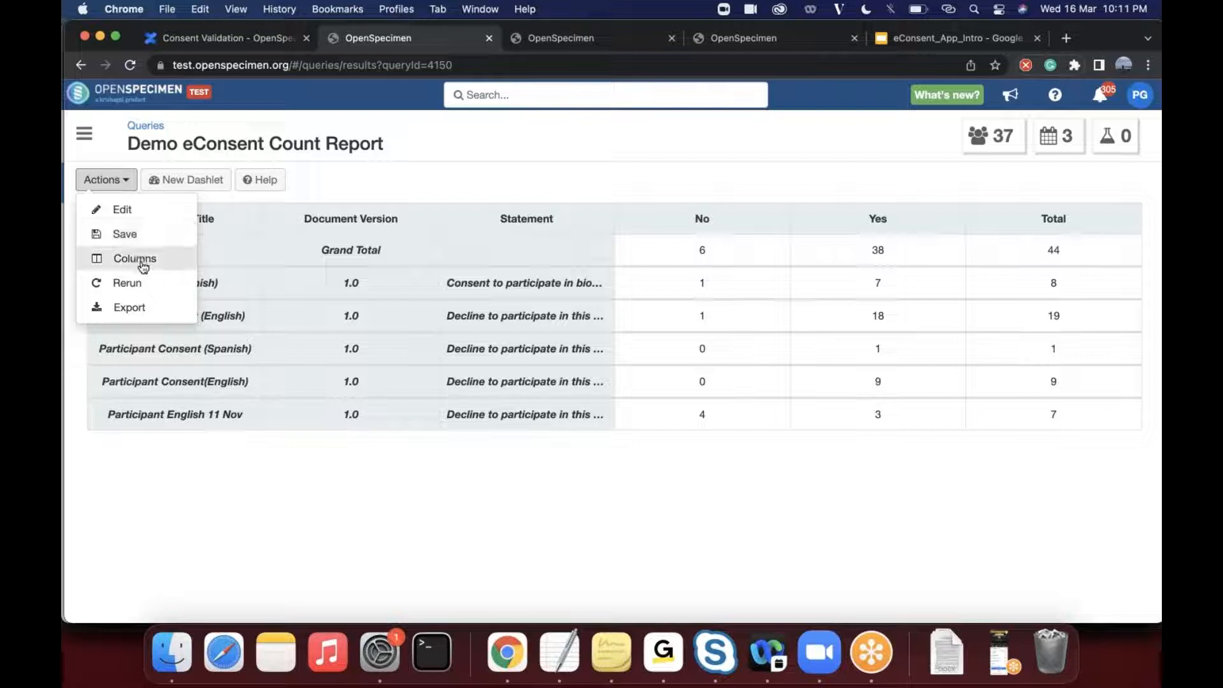
pyautogui.click(121, 210)
pyautogui.click(225, 352)
pyautogui.scroll(-5, 227, 470)
pyautogui.scroll(-2, 226, 471)
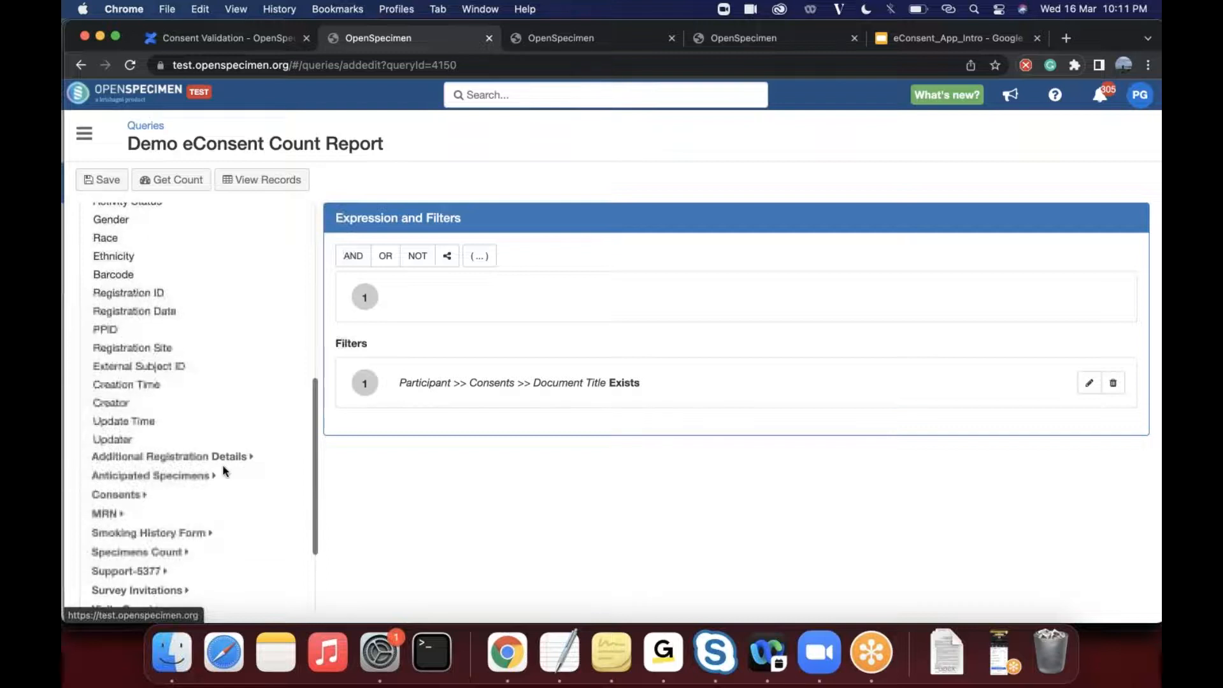
pyautogui.click(131, 497)
pyautogui.scroll(-4, 217, 531)
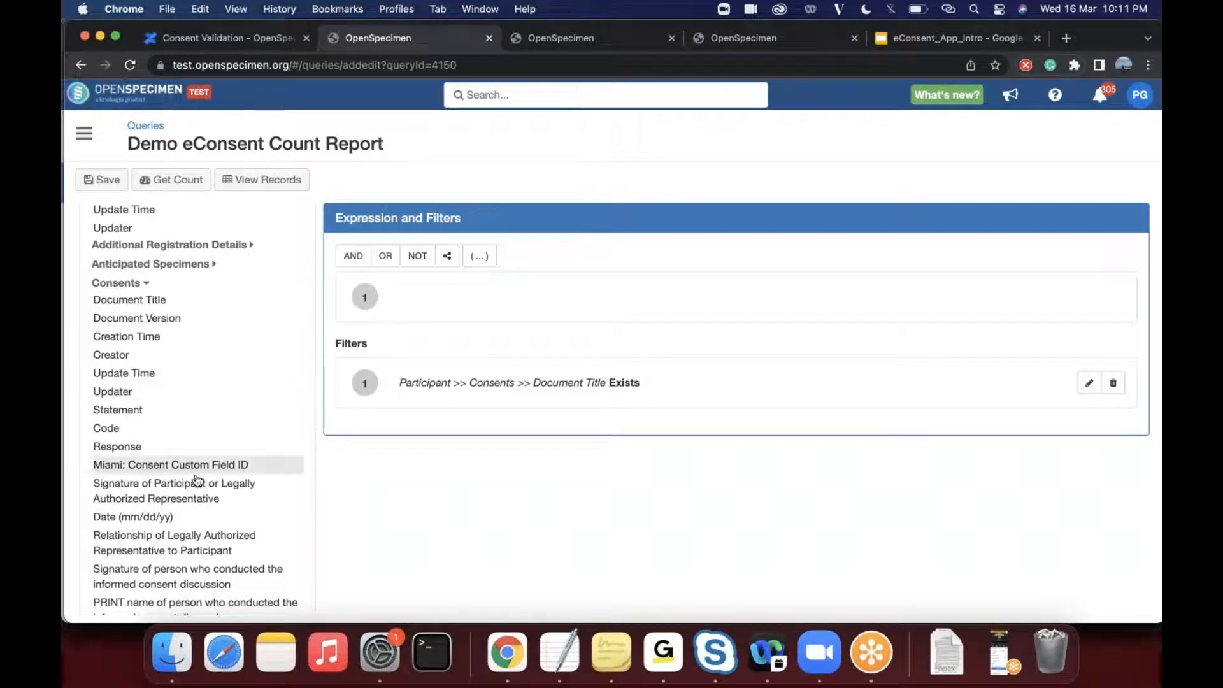
pyautogui.scroll(2, 228, 371)
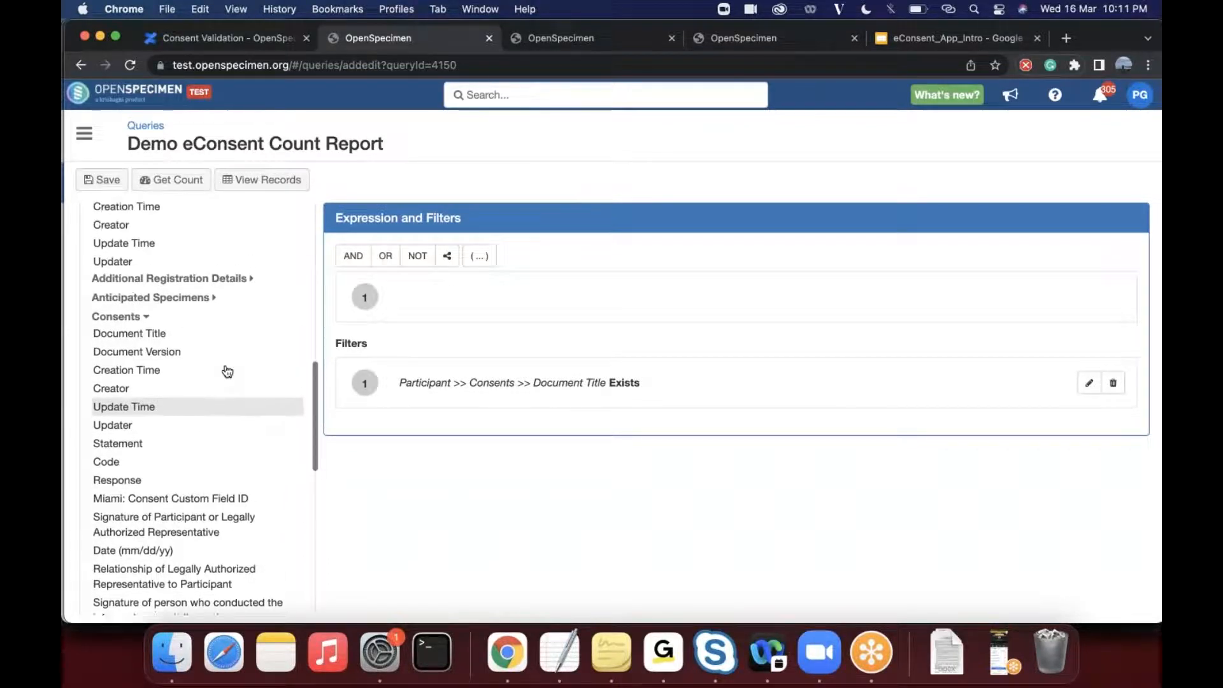
pyautogui.scroll(2, 227, 369)
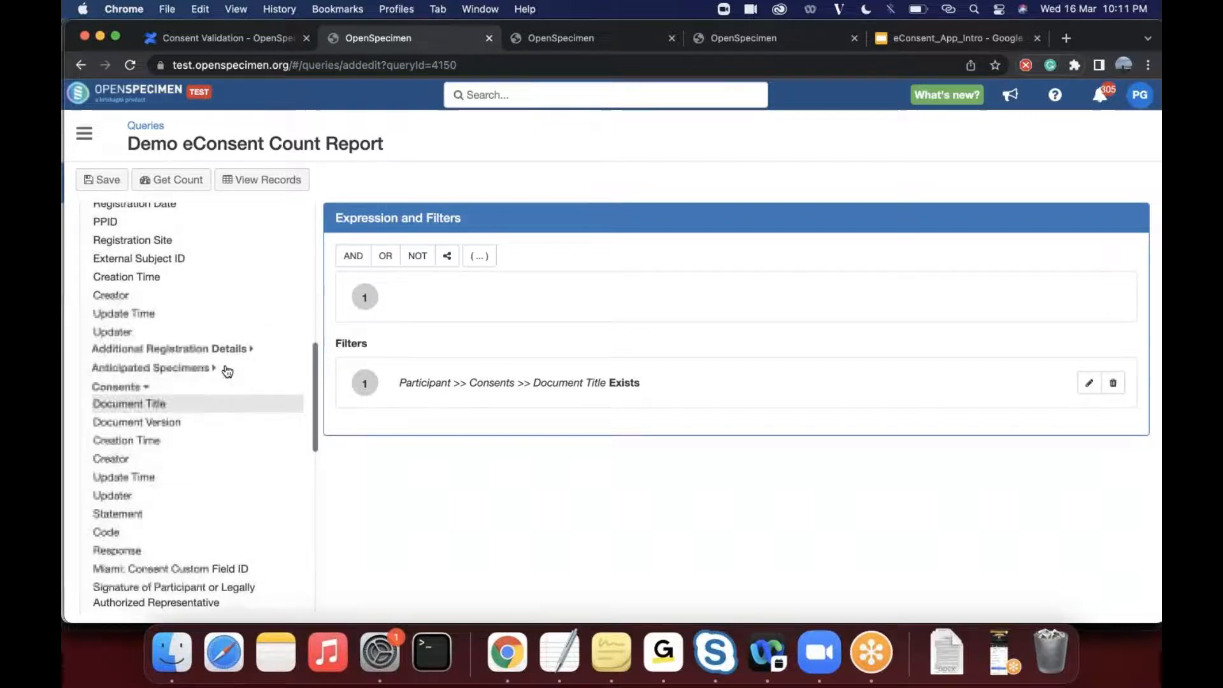
pyautogui.scroll(5, 246, 439)
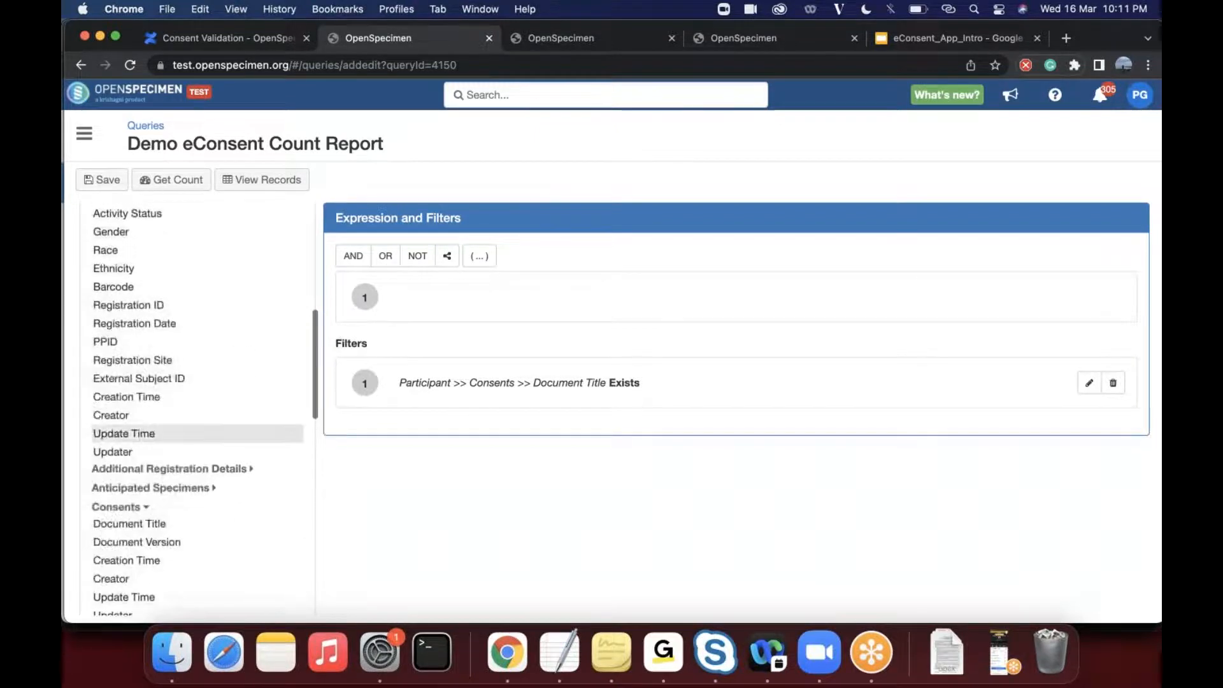
pyautogui.scroll(5, 246, 436)
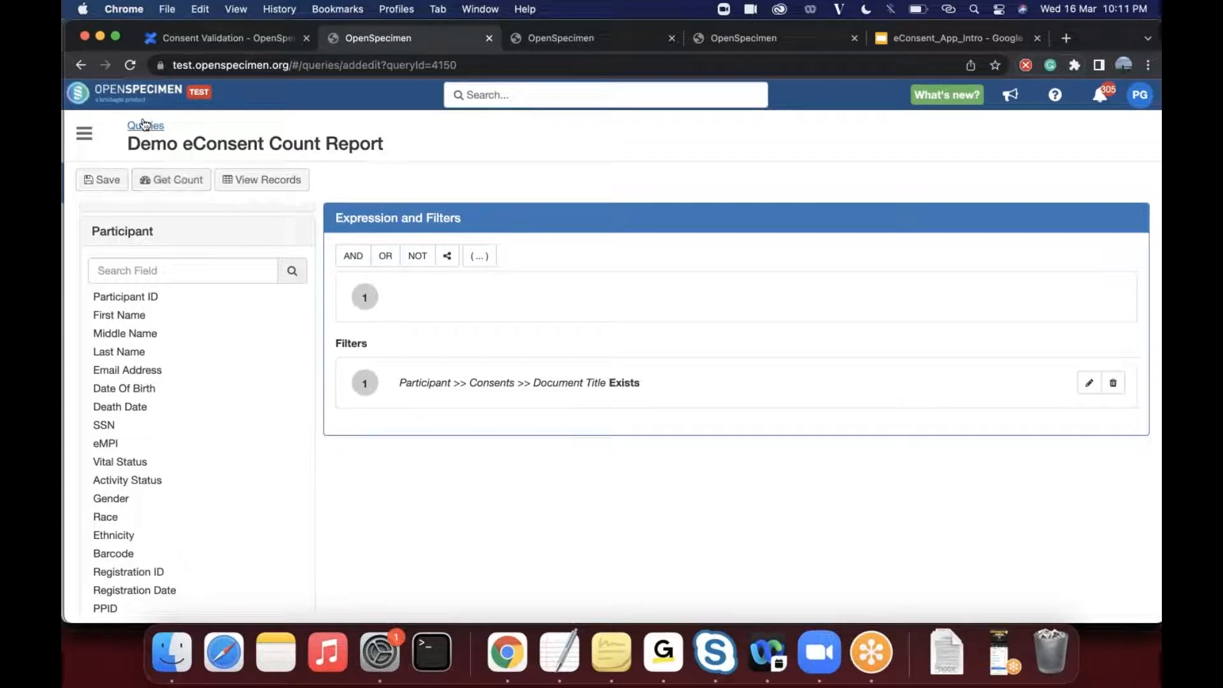
# - Leave the query editor and switch to the participants list of DEMO - eConsent Project Test University
pyautogui.click(82, 65)
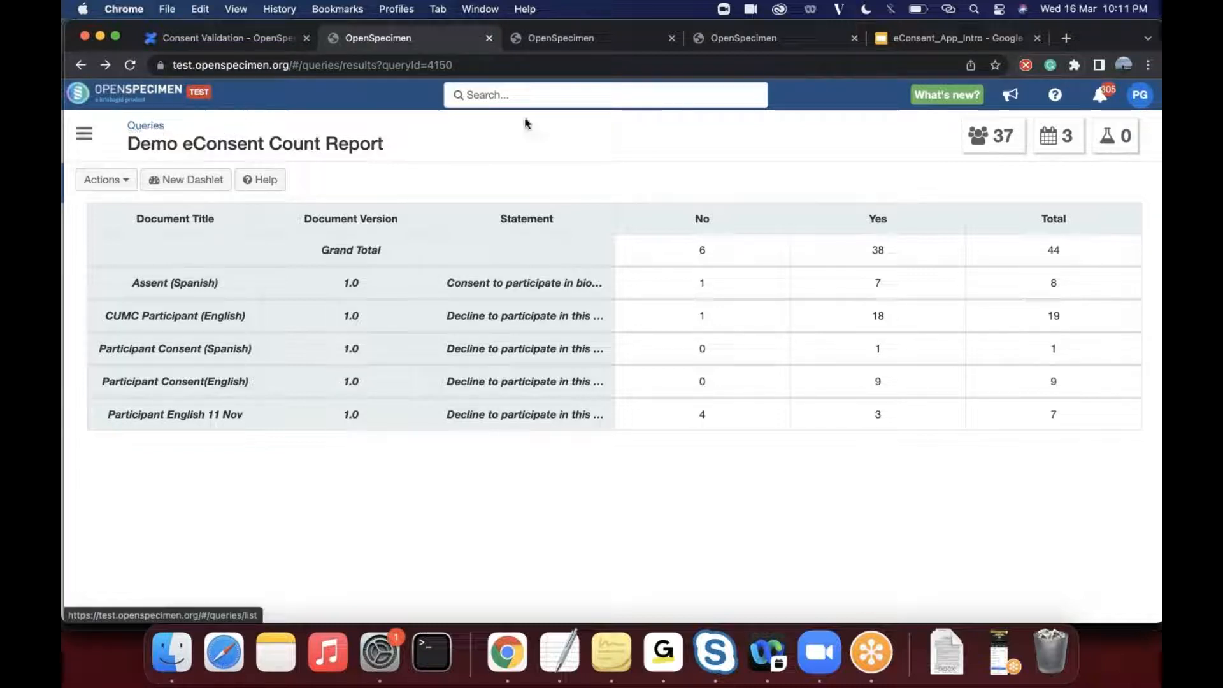
pyautogui.click(585, 41)
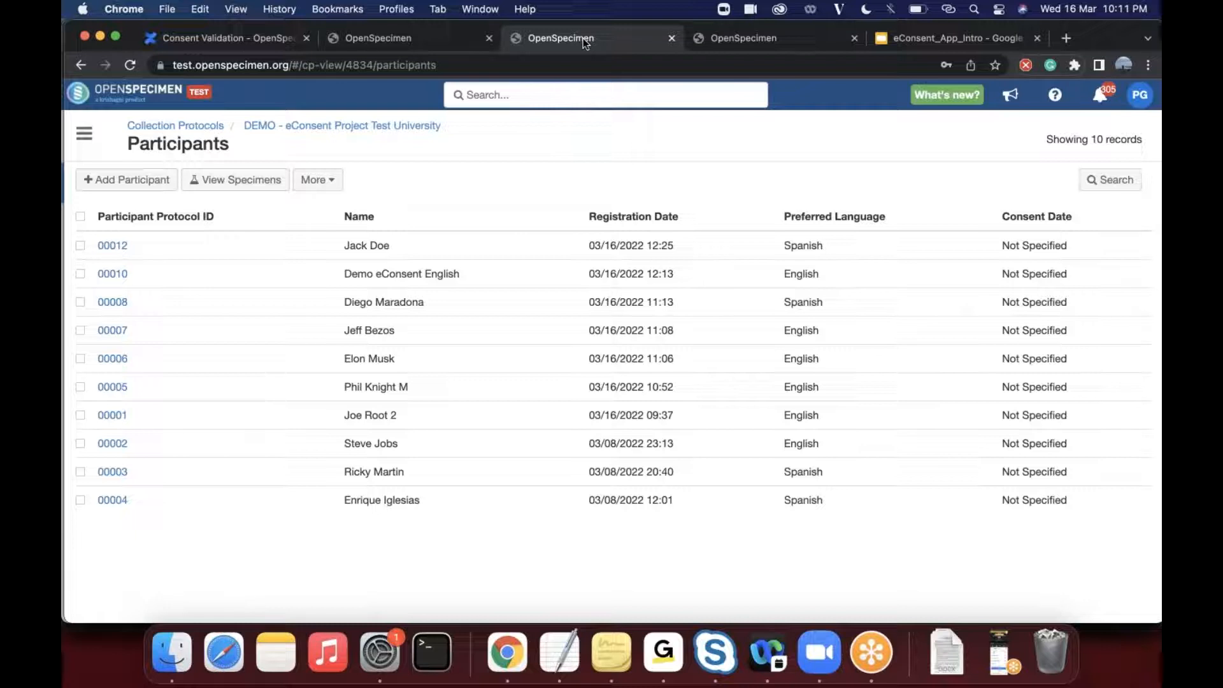
# - Switch to the eConsent_App_Intro presentation in Google Slides, present it from Reporting to the patient list by consent response slide, and exit the slideshow
pyautogui.click(721, 37)
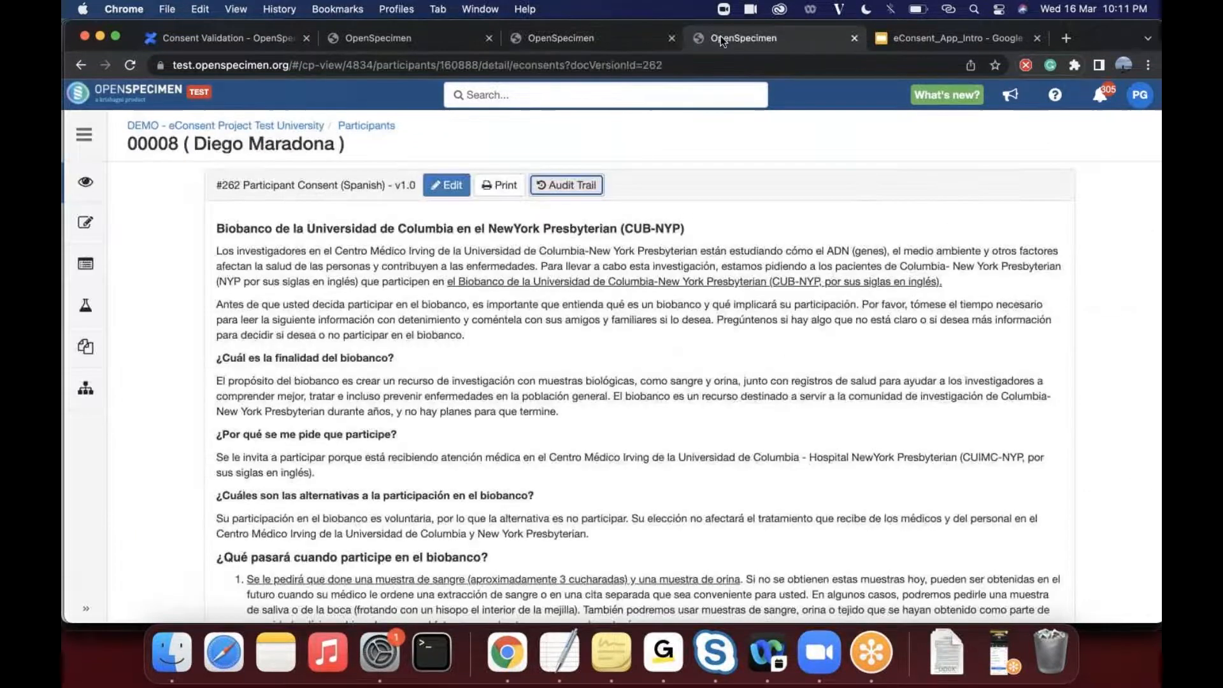
pyautogui.hotkey('ctrl', 'Tab')
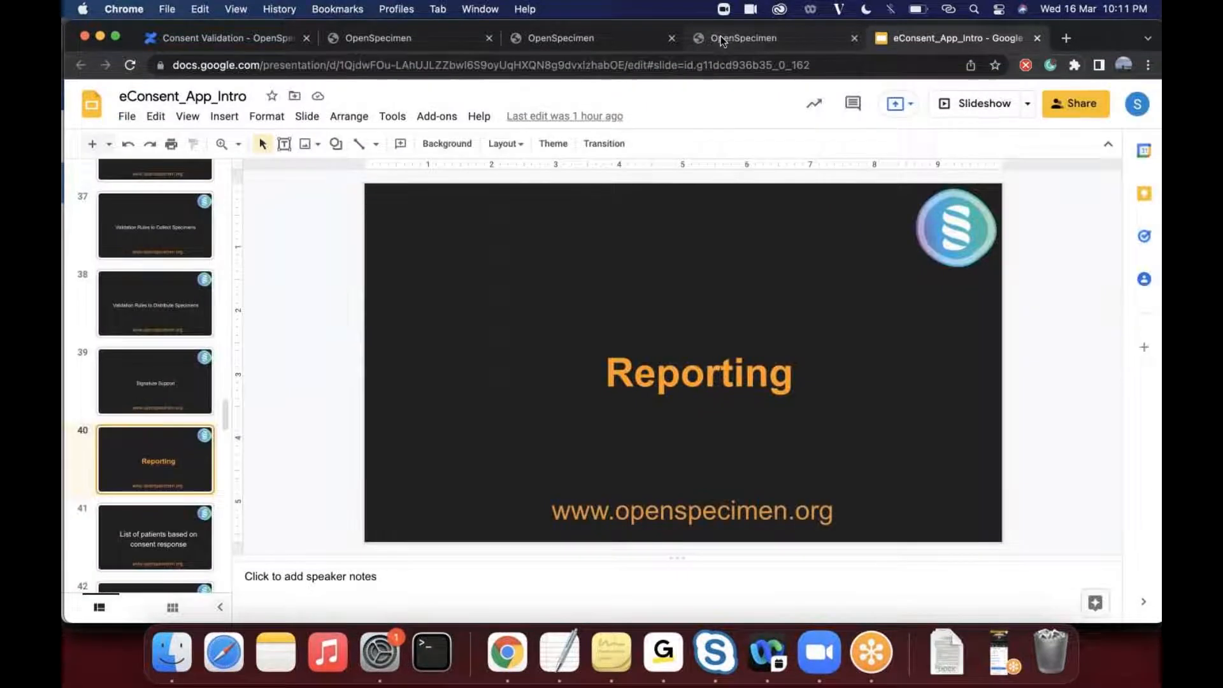
pyautogui.click(989, 105)
pyautogui.press('Right')
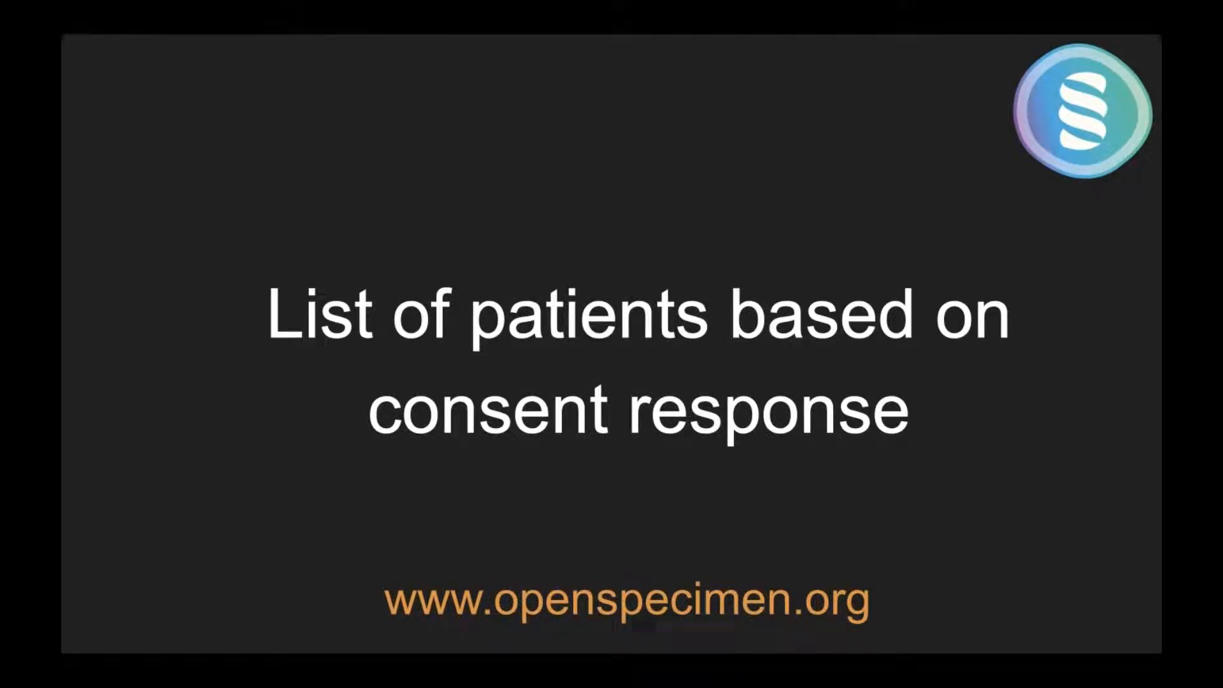
pyautogui.press('Escape')
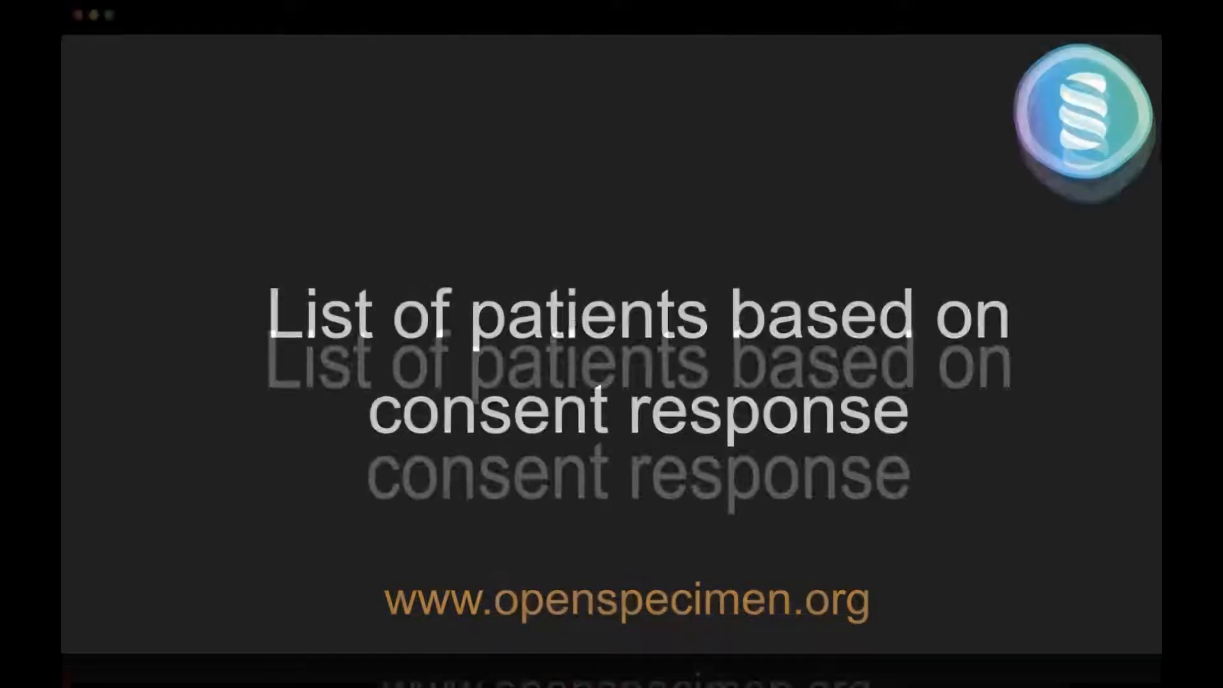
# - Return to the OpenSpecimen Queries list and run Demo Consent Data Query from the Consent Demo Queries folder
pyautogui.click(578, 43)
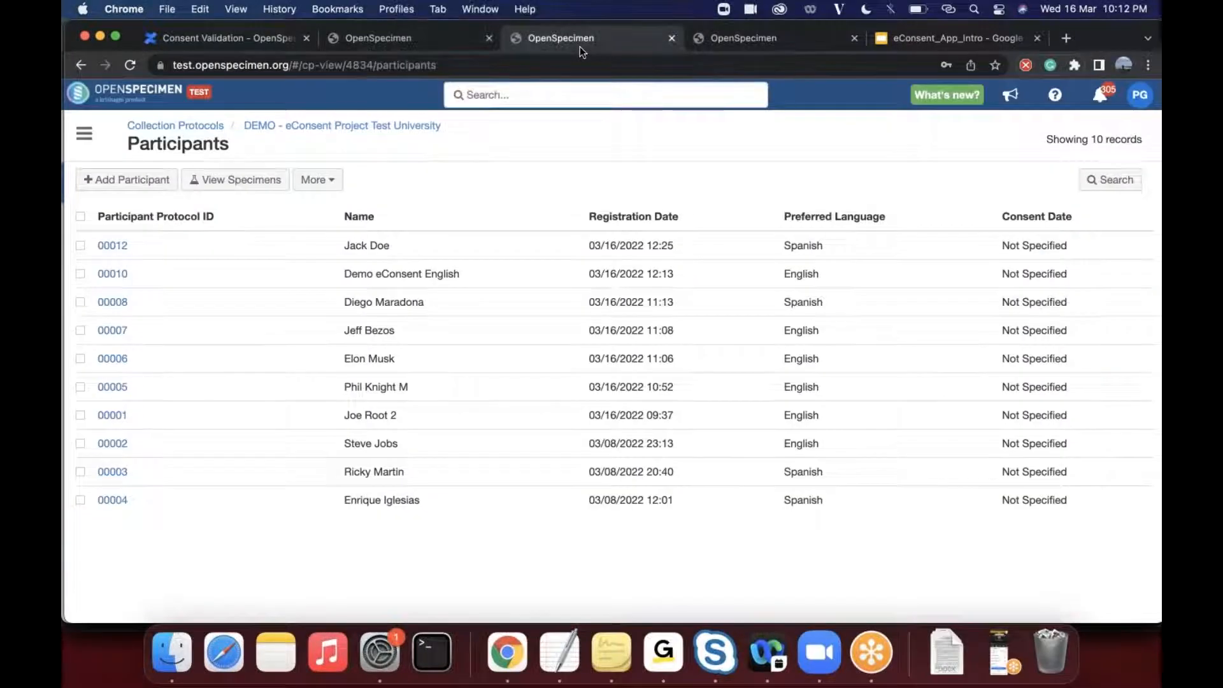
pyautogui.click(715, 42)
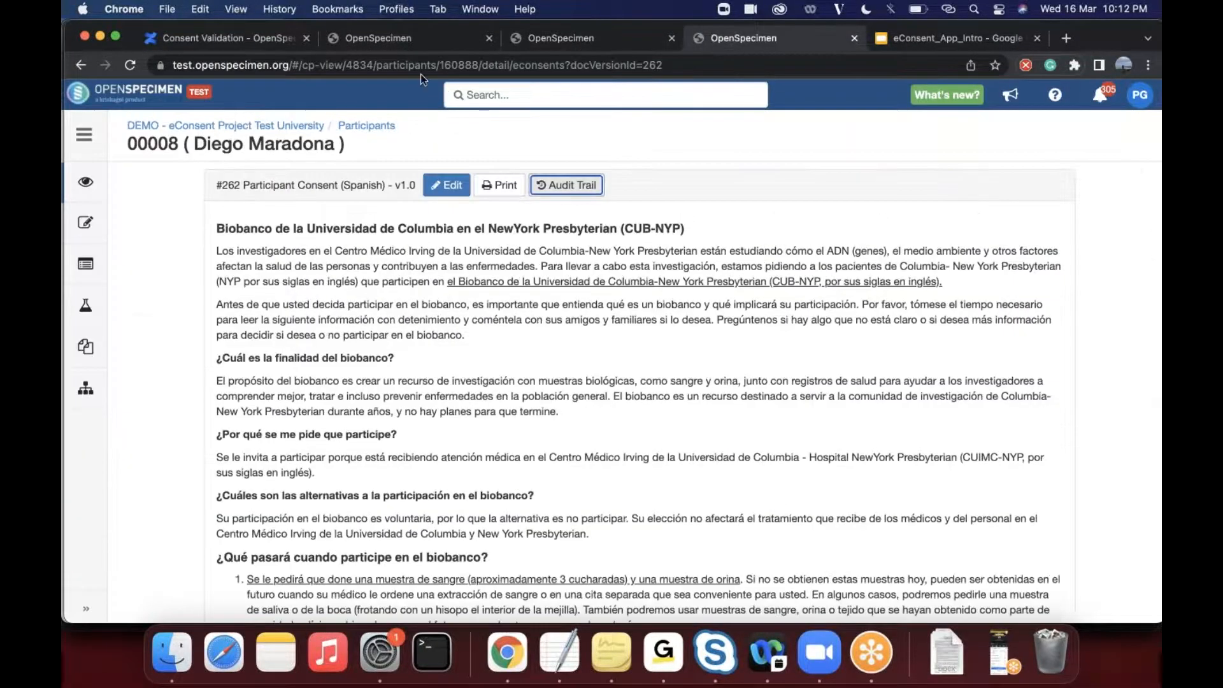
pyautogui.click(389, 40)
pyautogui.click(160, 122)
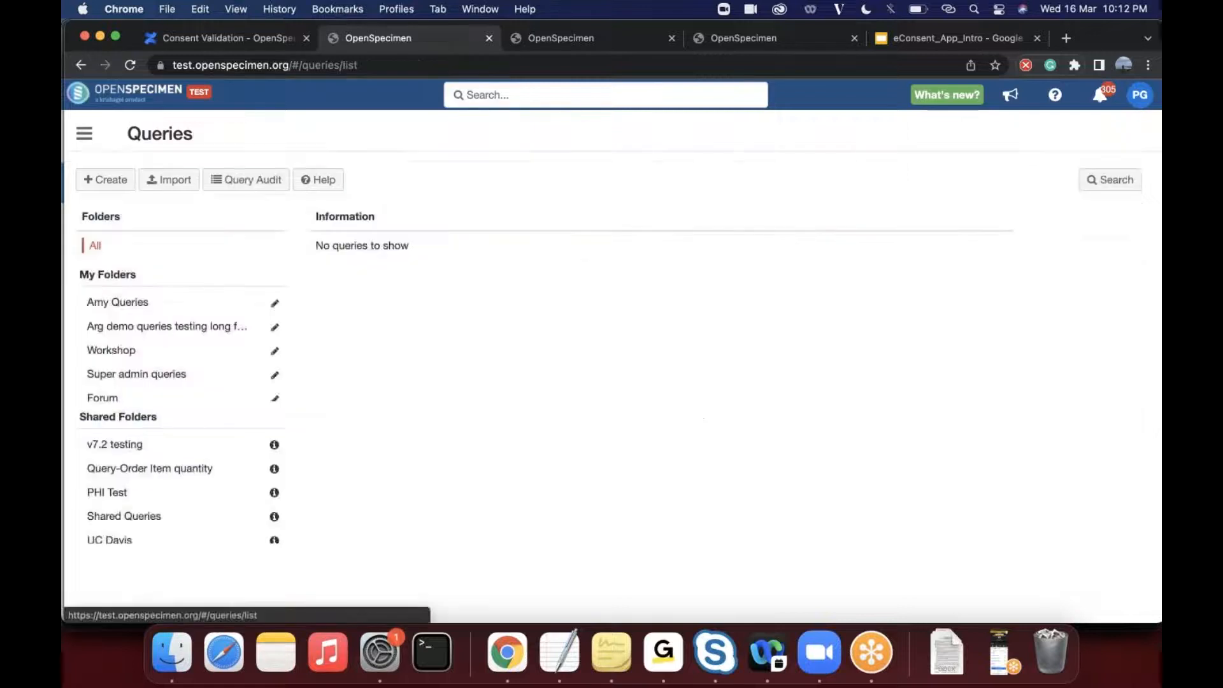
pyautogui.scroll(-3, 140, 356)
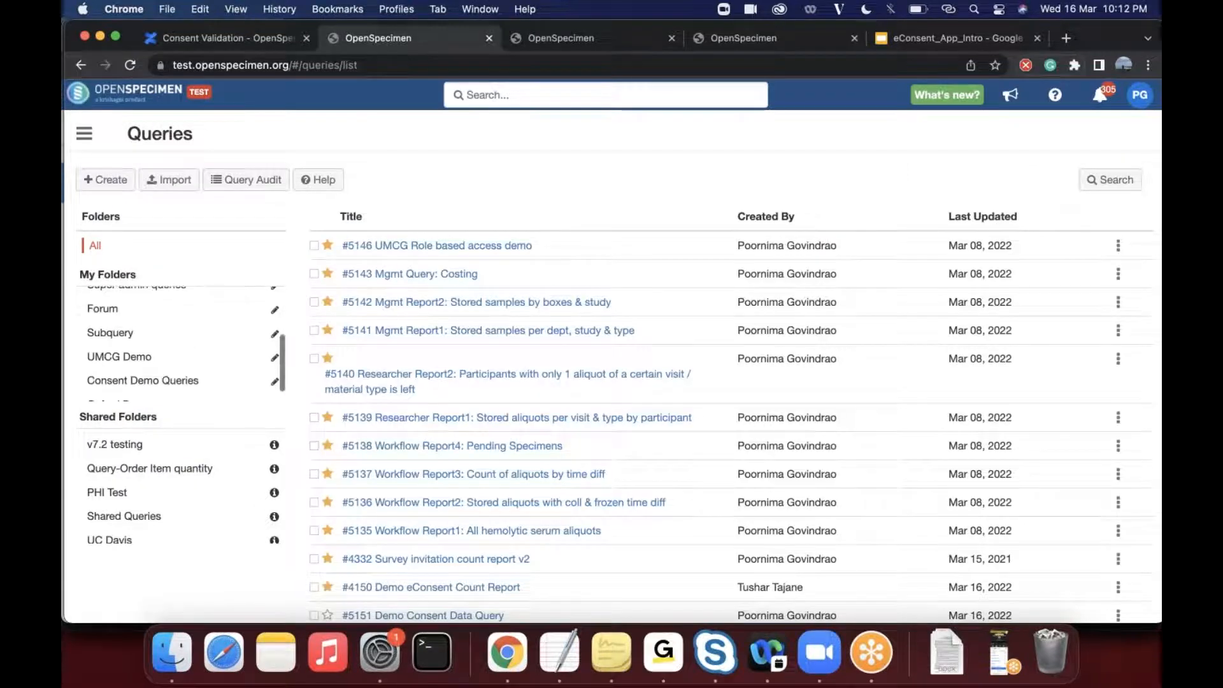
pyautogui.click(172, 381)
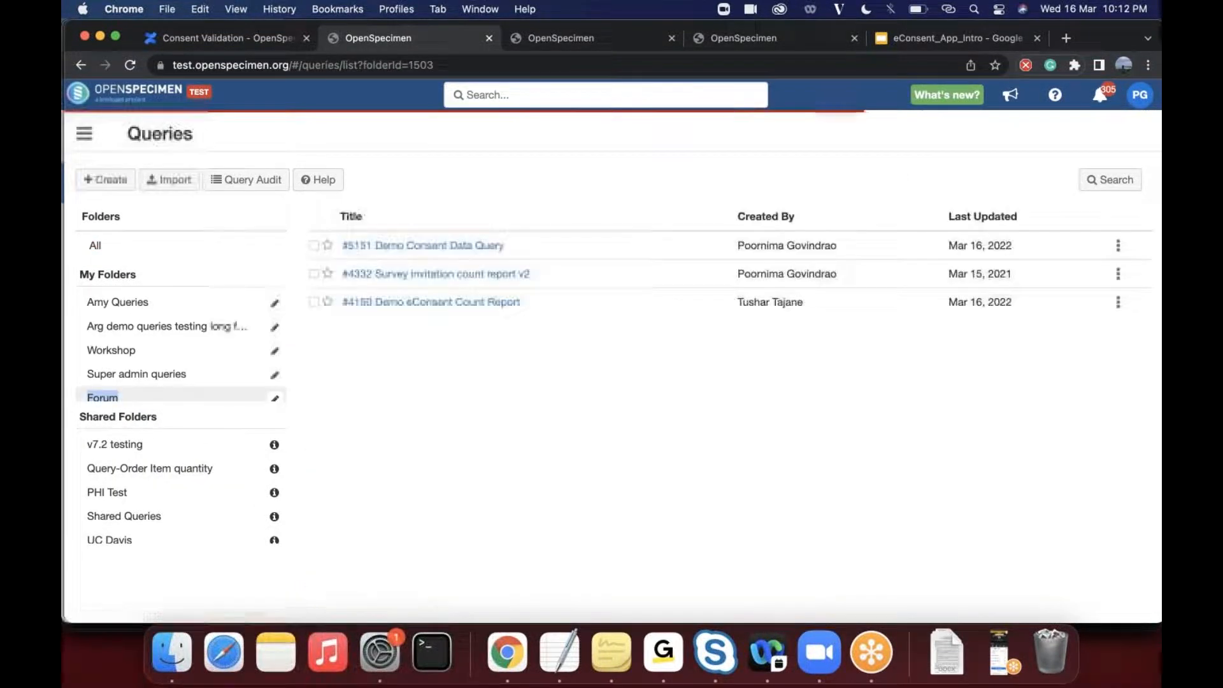
pyautogui.click(450, 248)
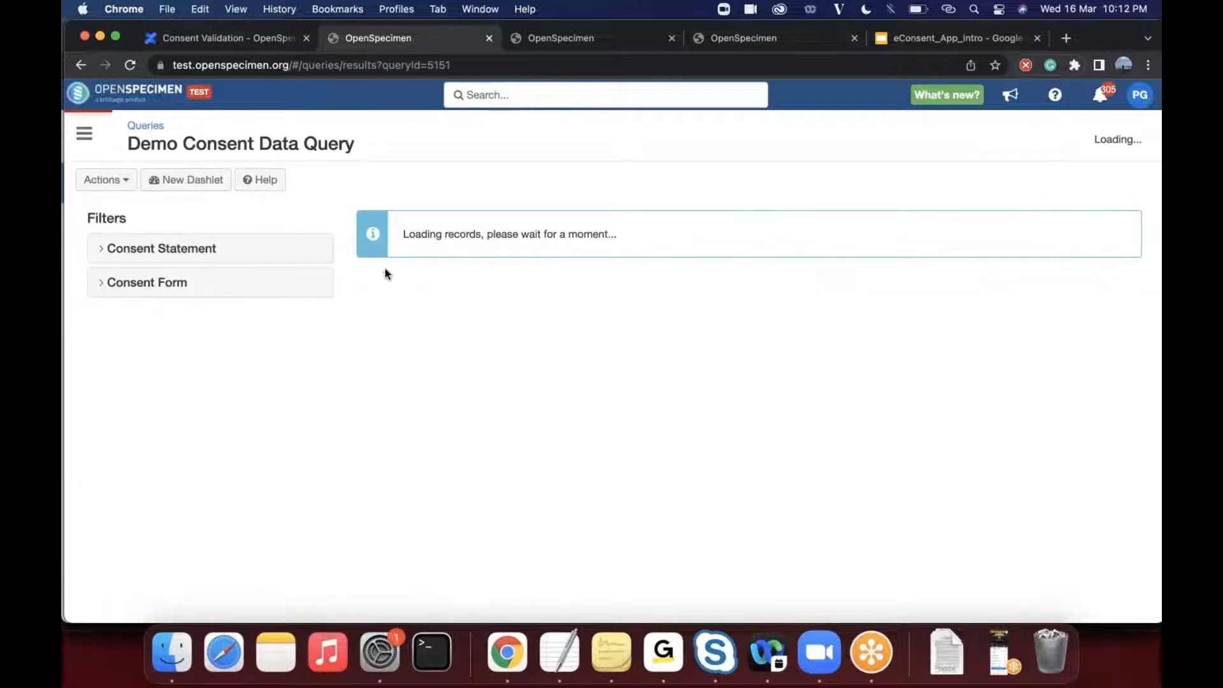
# - Filter the results by the Accompanying study specific Informed Consent Form statement and the Spanish_UM V4.2 Form-A and Form-B consent forms
pyautogui.click(108, 248)
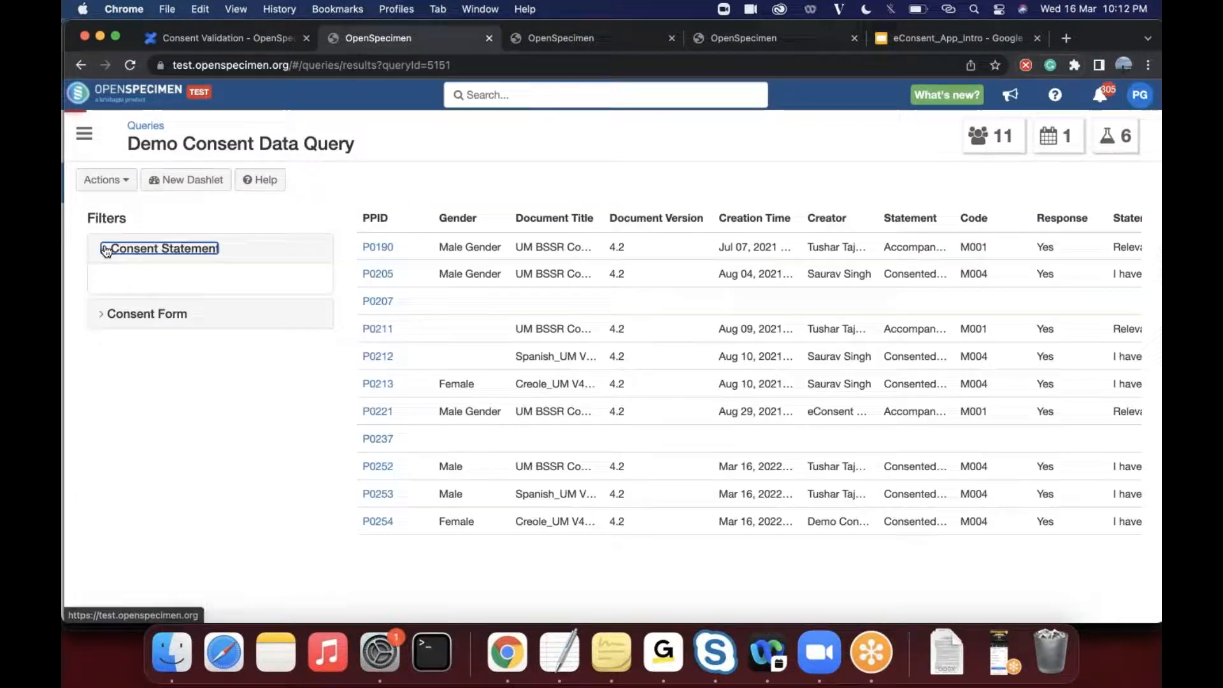
pyautogui.click(104, 288)
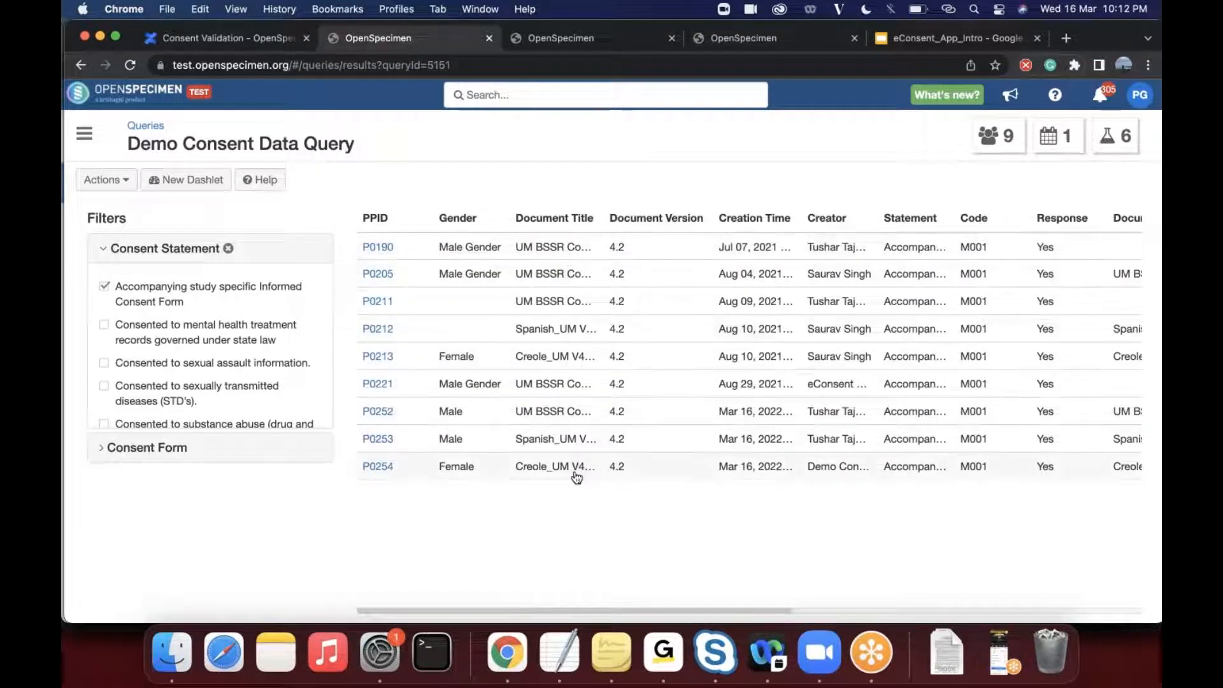
pyautogui.click(105, 449)
pyautogui.click(103, 367)
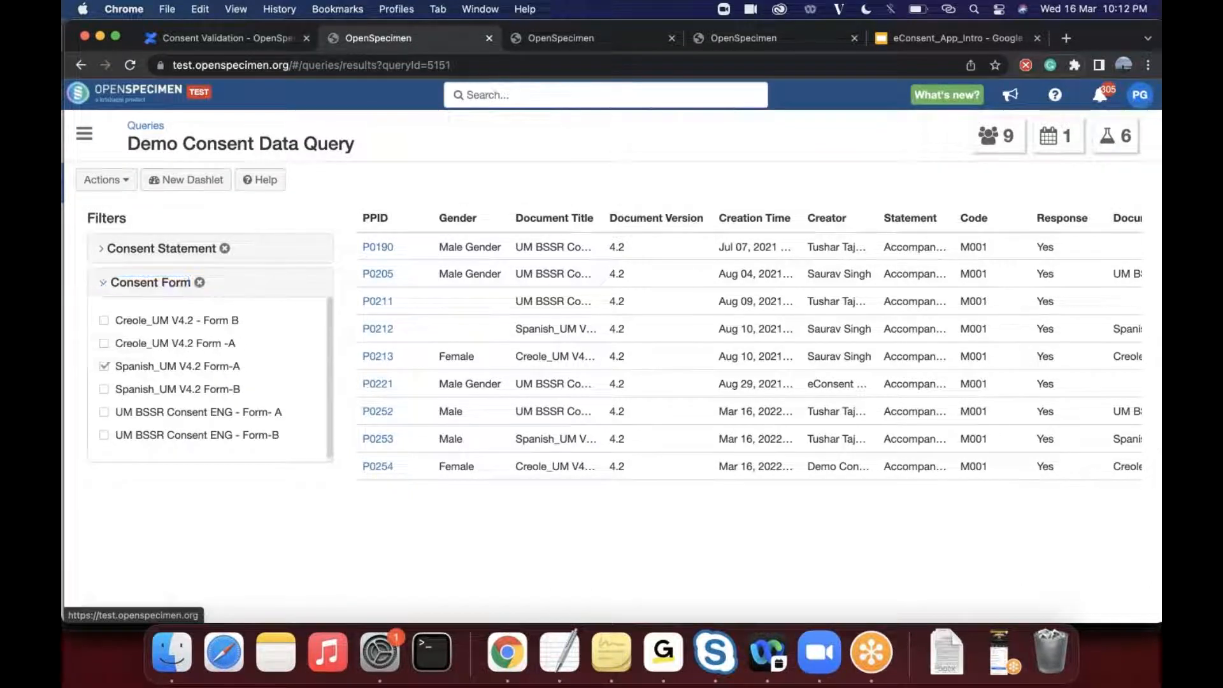
pyautogui.click(104, 389)
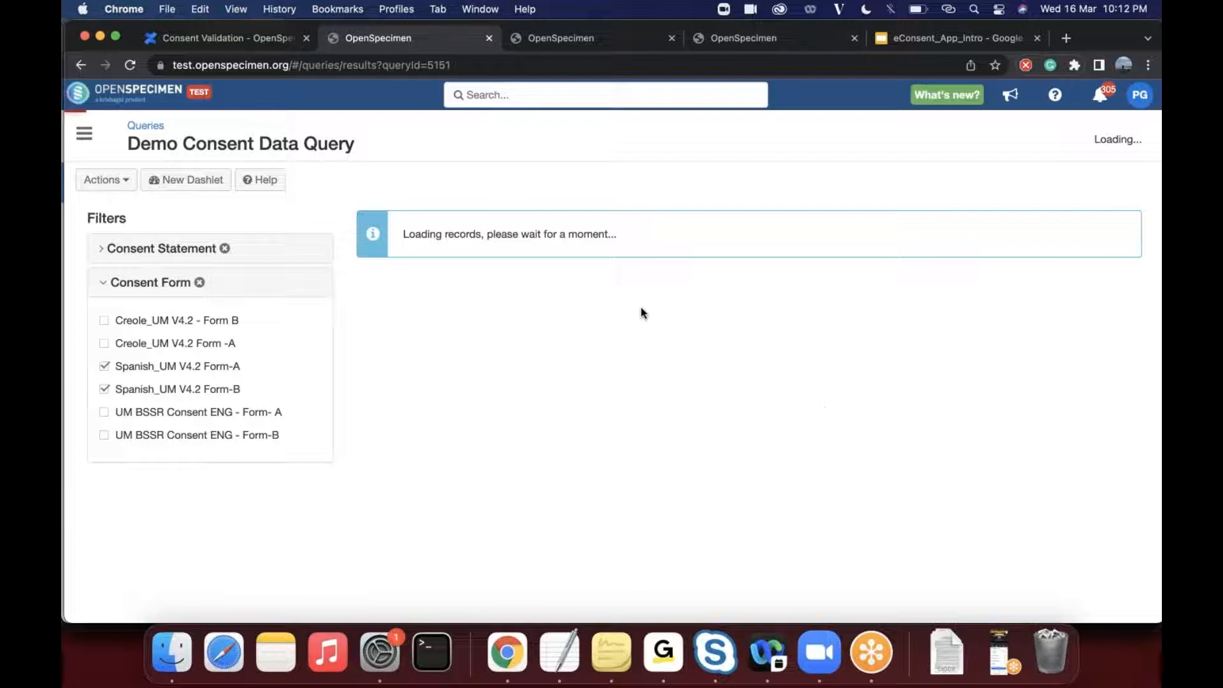
# - Switch back to the eConsent_App_Intro presentation and advance to the slide on specimens from patients who have consented
pyautogui.hotkey('ctrl', 'Tab')
pyautogui.hotkey('ctrl', 'Tab')
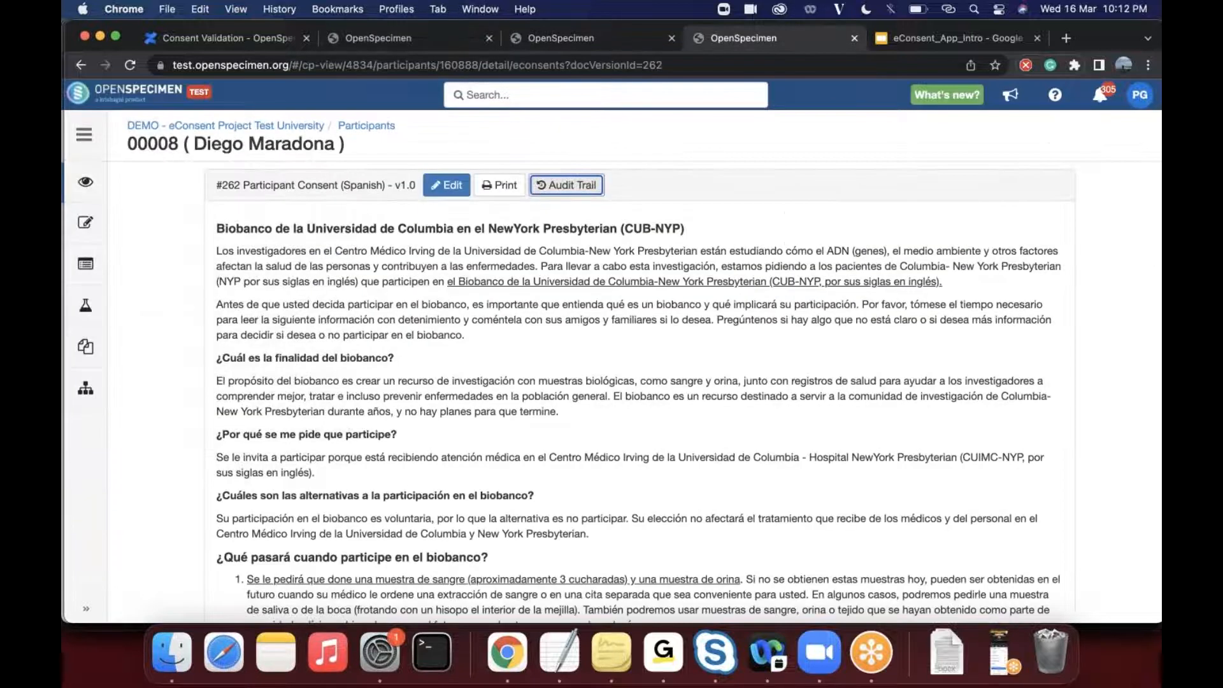
pyautogui.hotkey('ctrl', 'Tab')
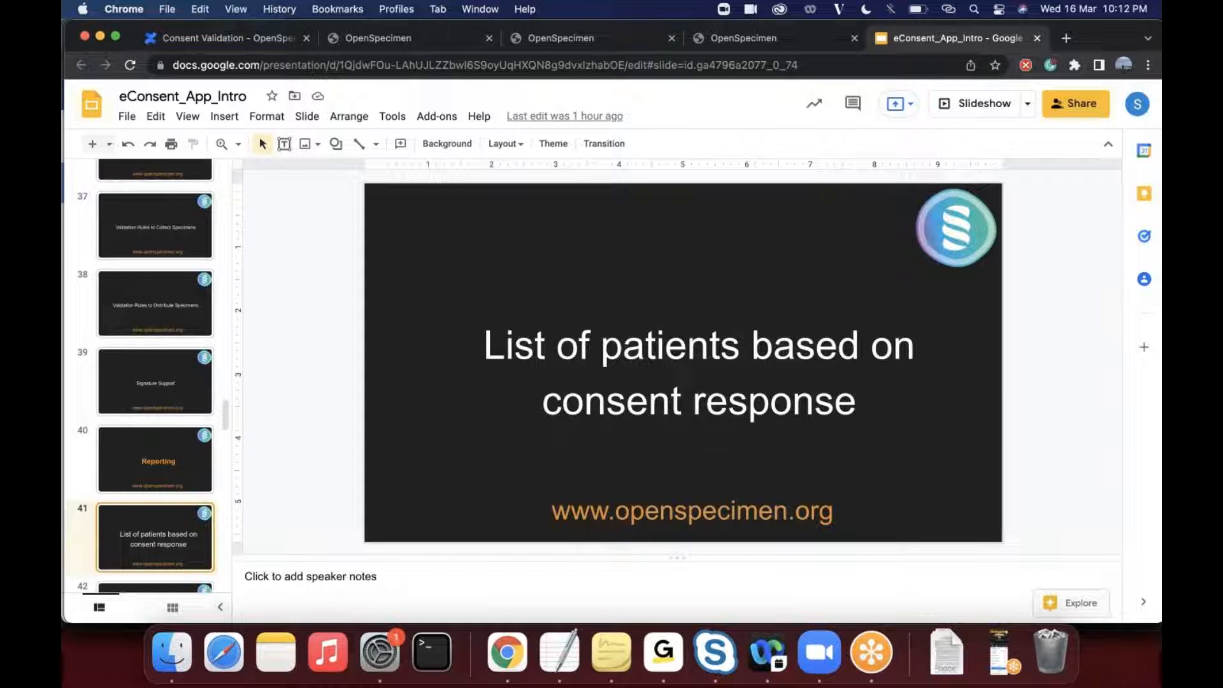
pyautogui.press('Down')
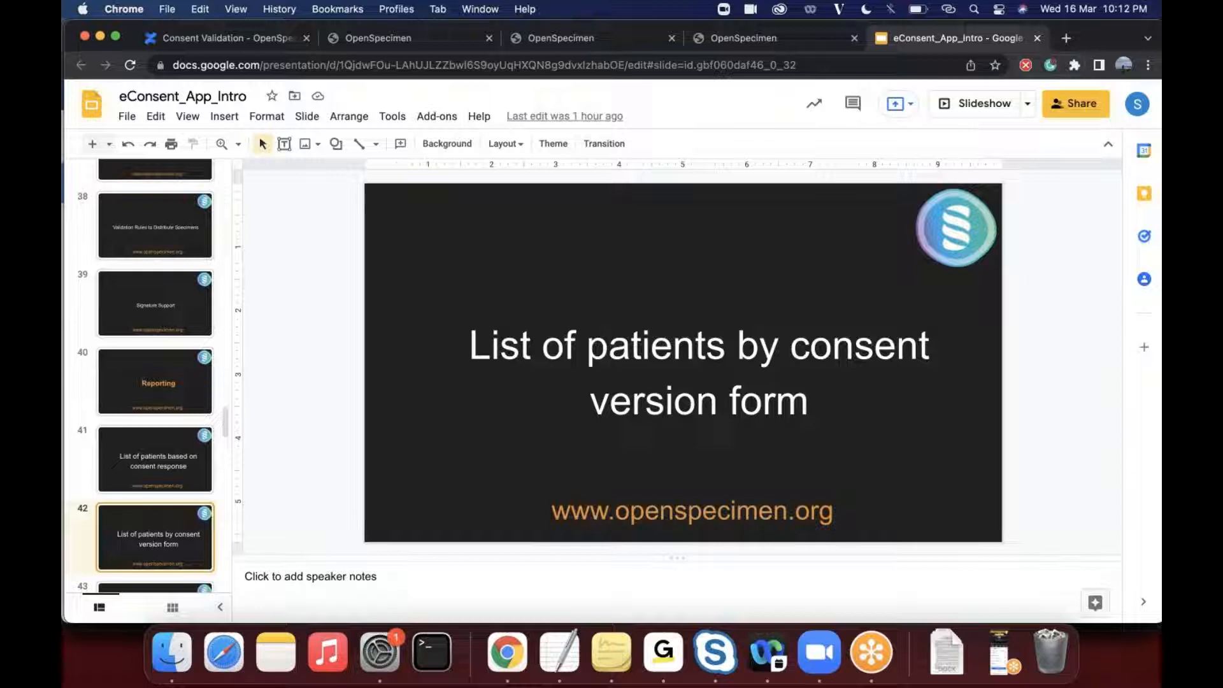
pyautogui.press('Down')
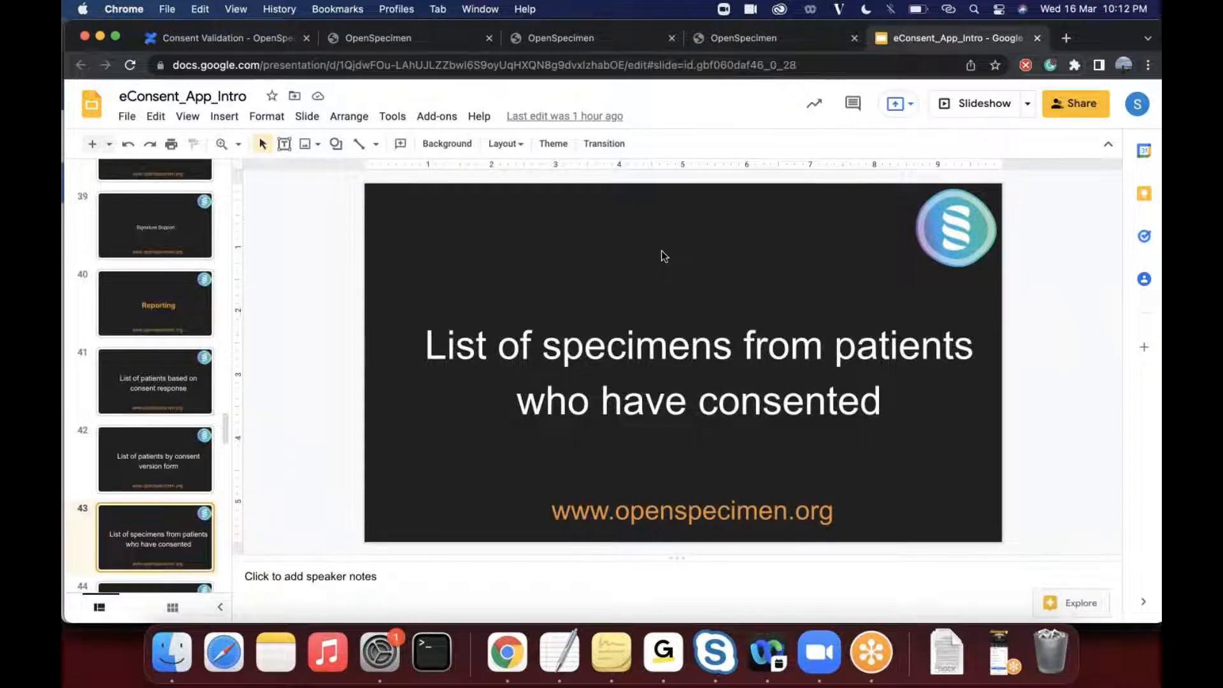